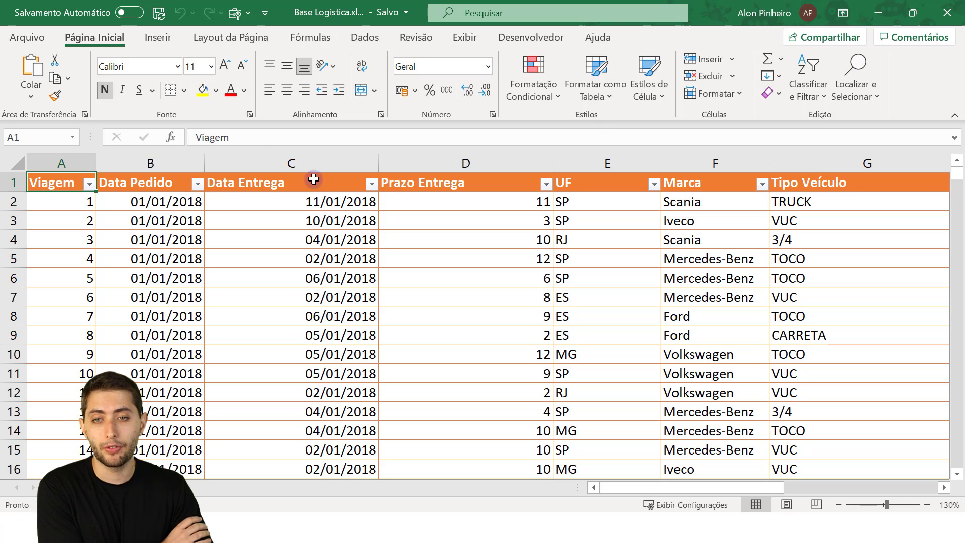
# - Review the trip table's columns one by one from Viagem through Data Pedido, Data Entrega, Prazo Entrega and UF to Marca
pyautogui.click(51, 165)
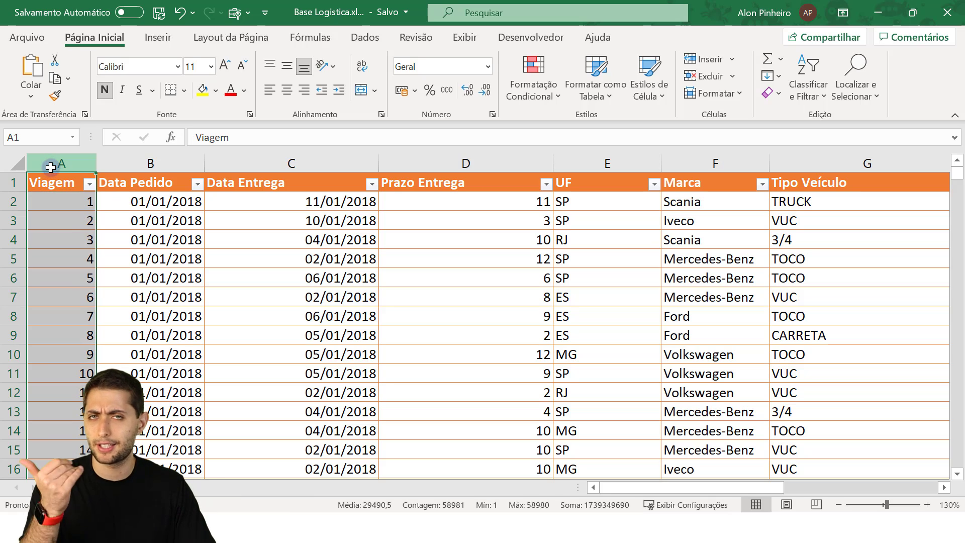
pyautogui.click(152, 163)
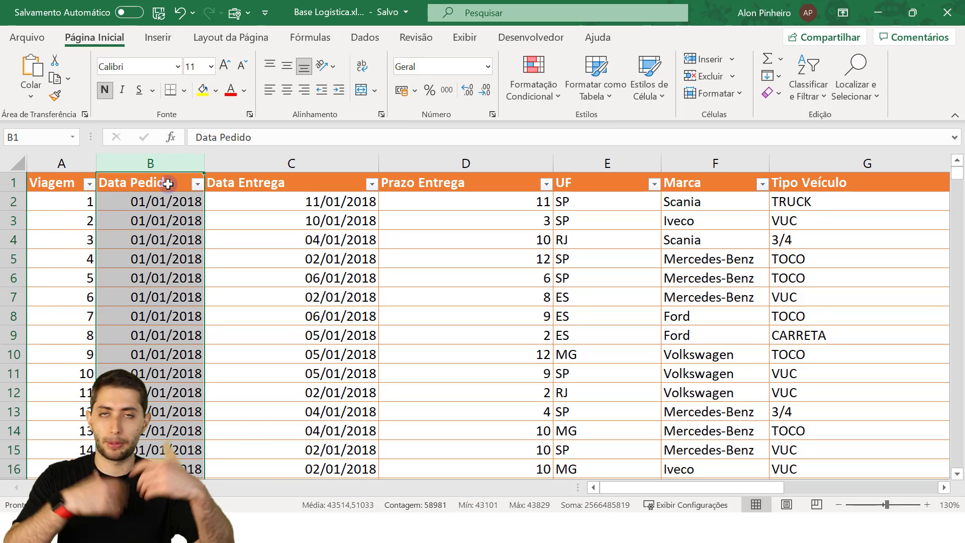
pyautogui.click(265, 163)
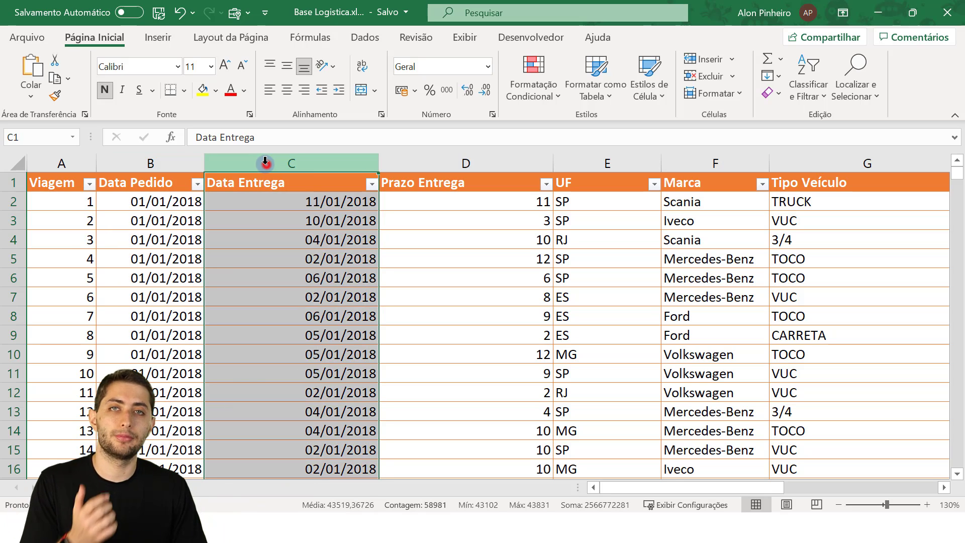
pyautogui.click(414, 167)
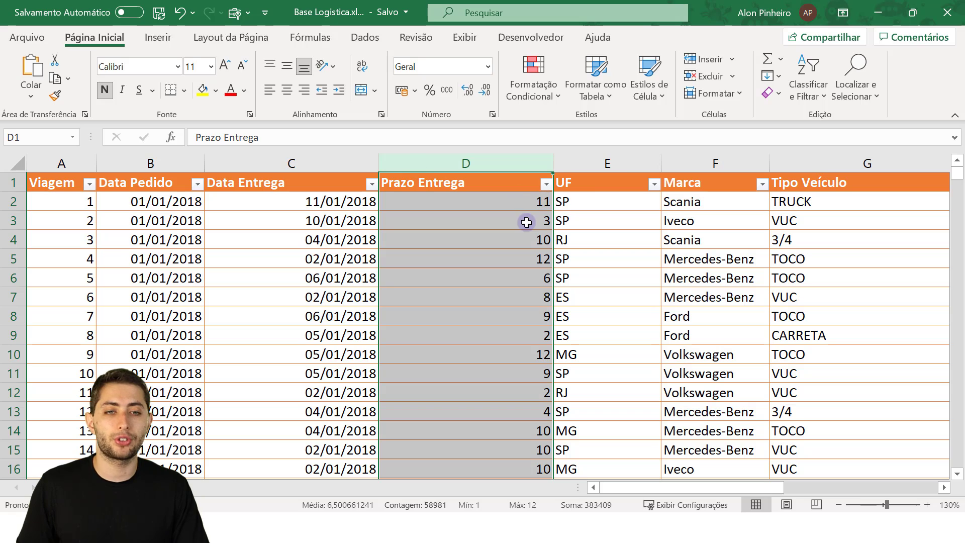
pyautogui.click(620, 164)
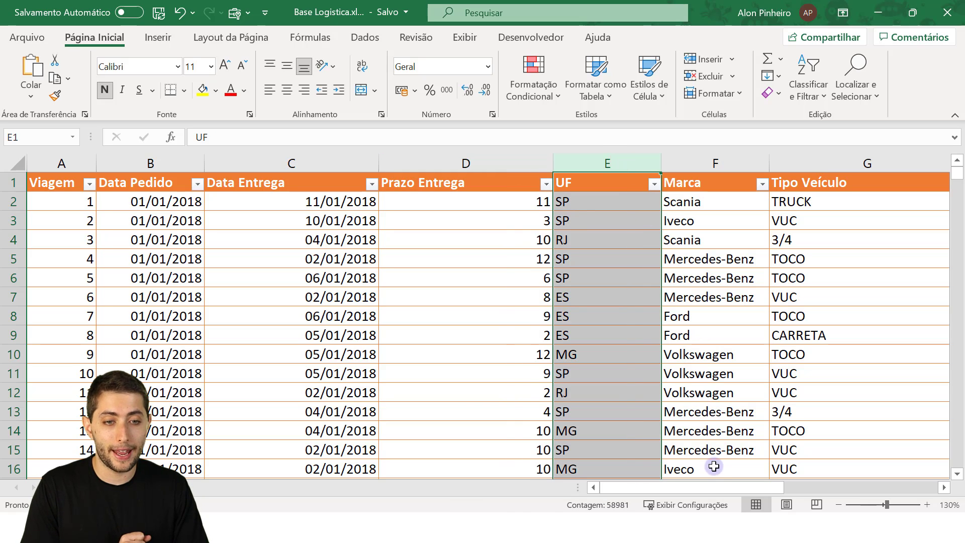
pyautogui.moveTo(720, 490); pyautogui.dragTo(764, 483)
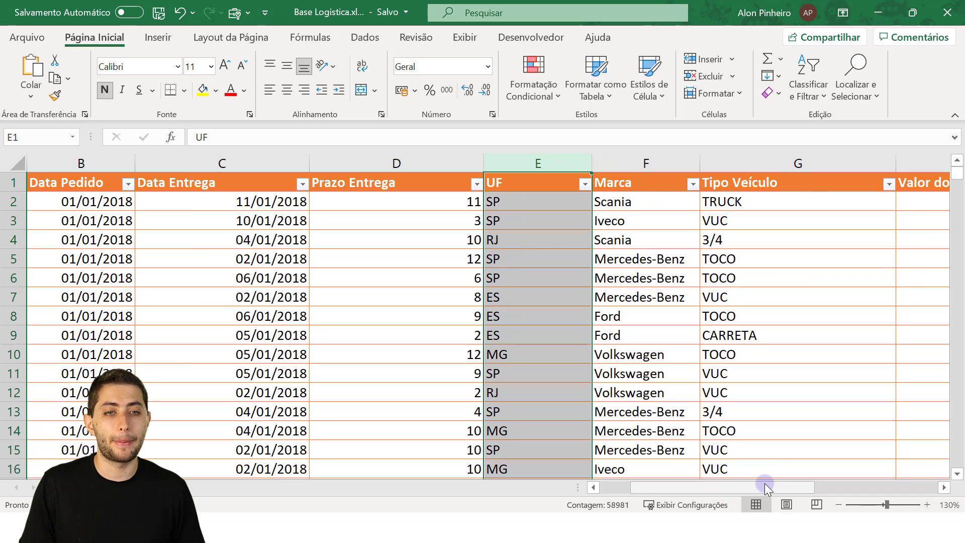
pyautogui.press('Right')
pyautogui.hotkey('ctrl', 'space')
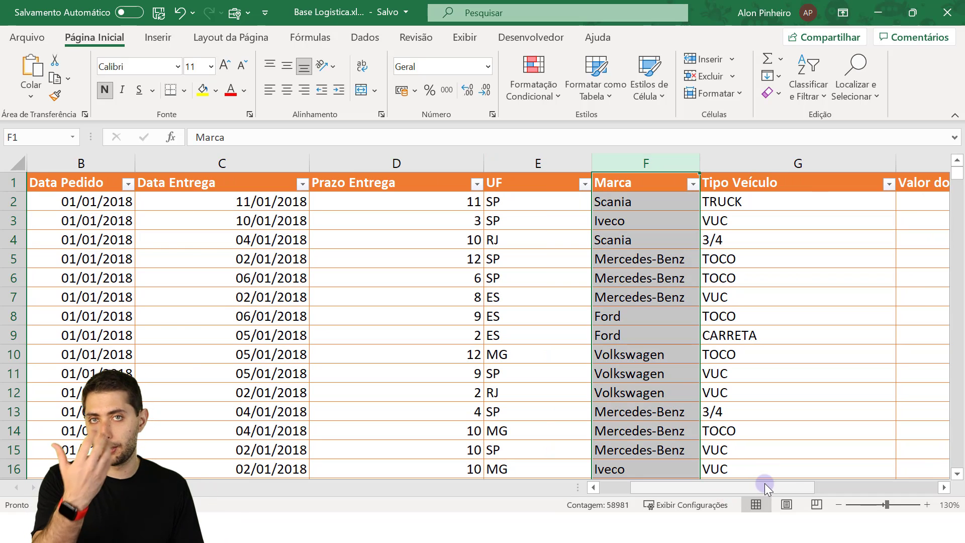
# - Examine the Tipo Veículo column and the vehicle types in its first rows
pyautogui.press('Right')
pyautogui.press('Right')
pyautogui.press('Right')
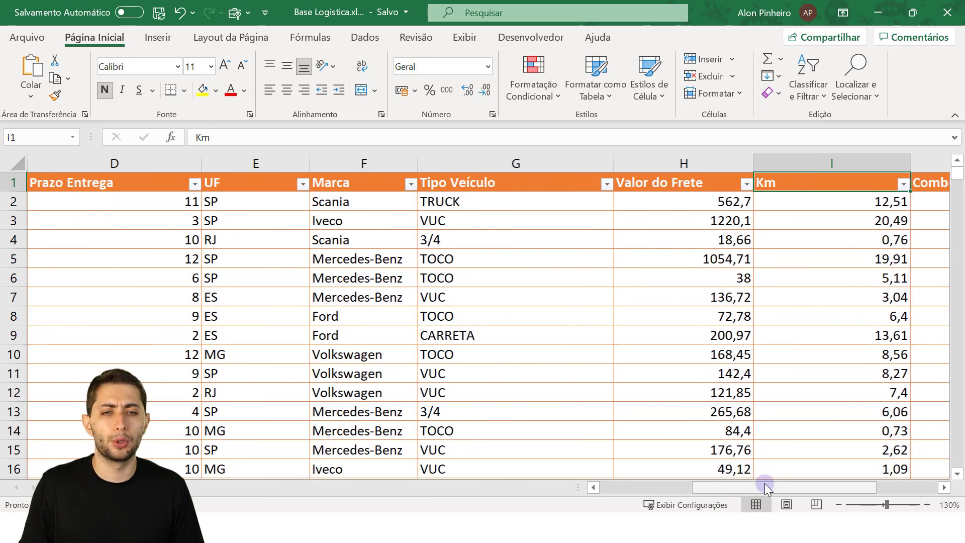
pyautogui.press('Left')
pyautogui.press('Left')
pyautogui.hotkey('ctrl', 'space')
pyautogui.press('Down')
pyautogui.press('Down')
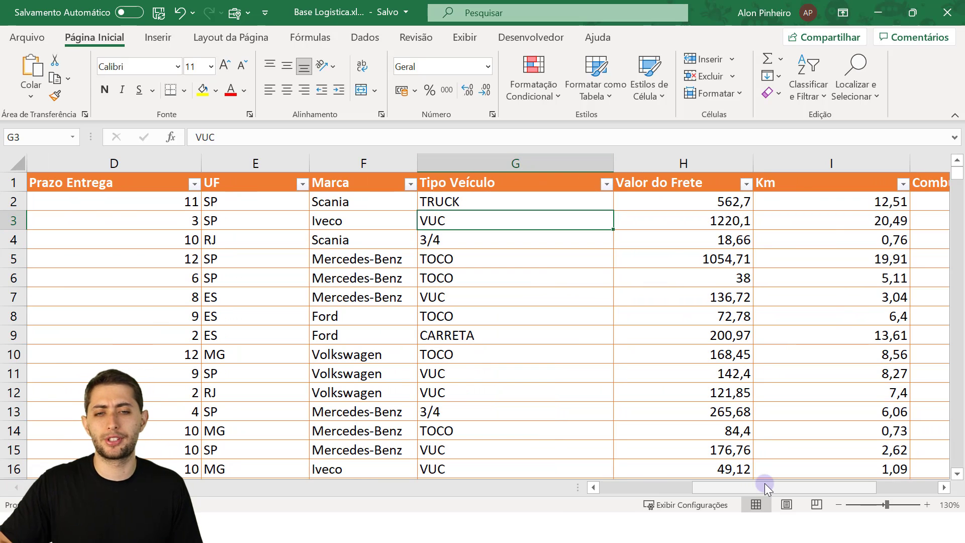
pyautogui.press('Down')
pyautogui.press('Down')
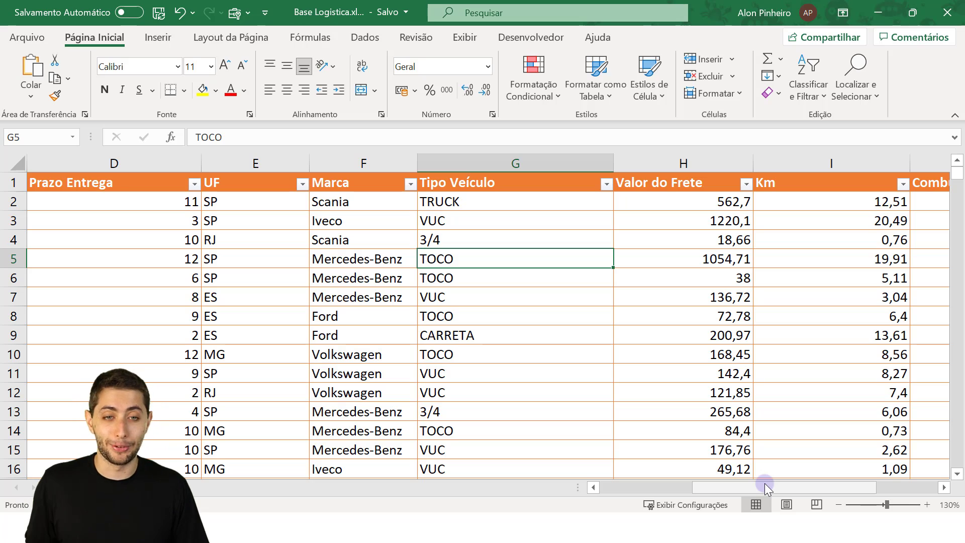
# - Review the Valor do Frete and Km columns of the trip table
pyautogui.hotkey('ctrl', 'Up')
pyautogui.press('Right')
pyautogui.press('Right')
pyautogui.press('Right')
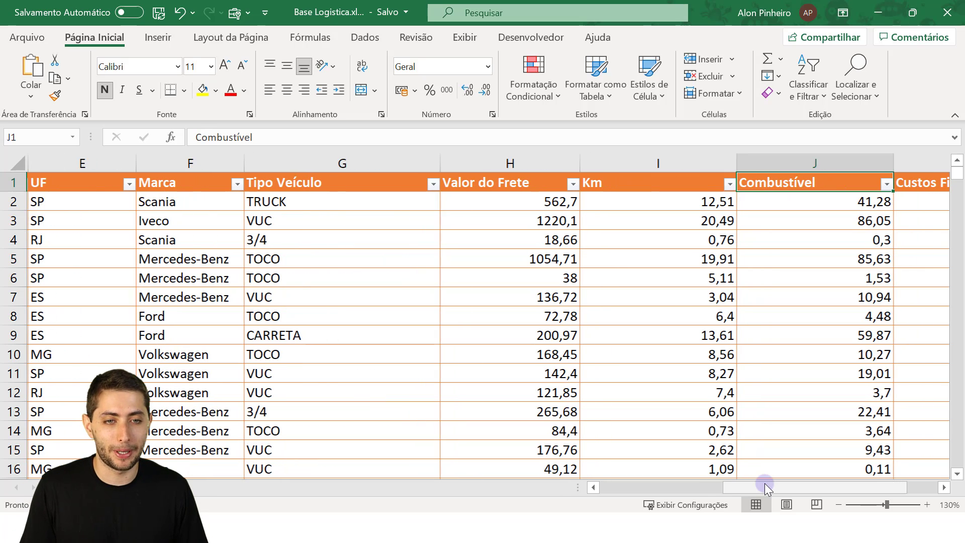
pyautogui.press('Left')
pyautogui.press('Left')
pyautogui.hotkey('ctrl', 'space')
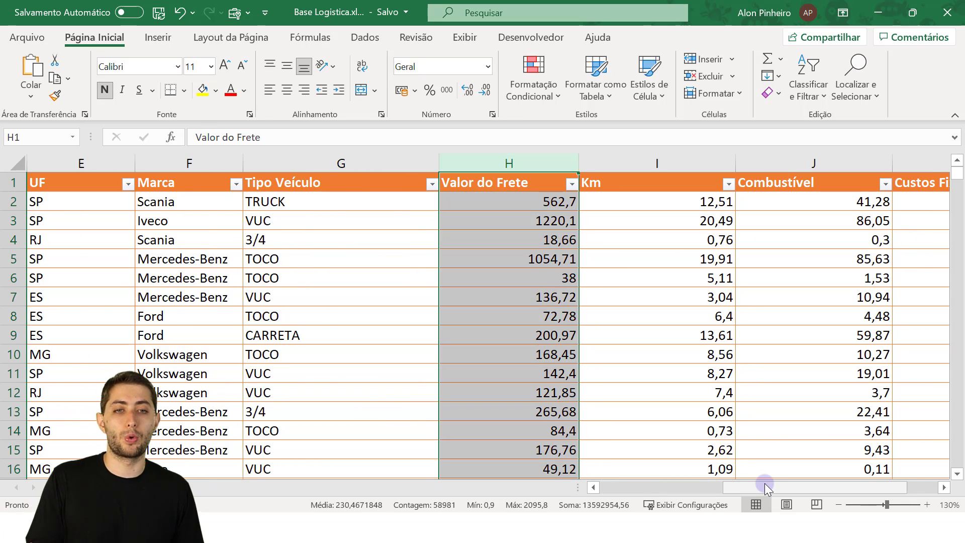
pyautogui.press('Right')
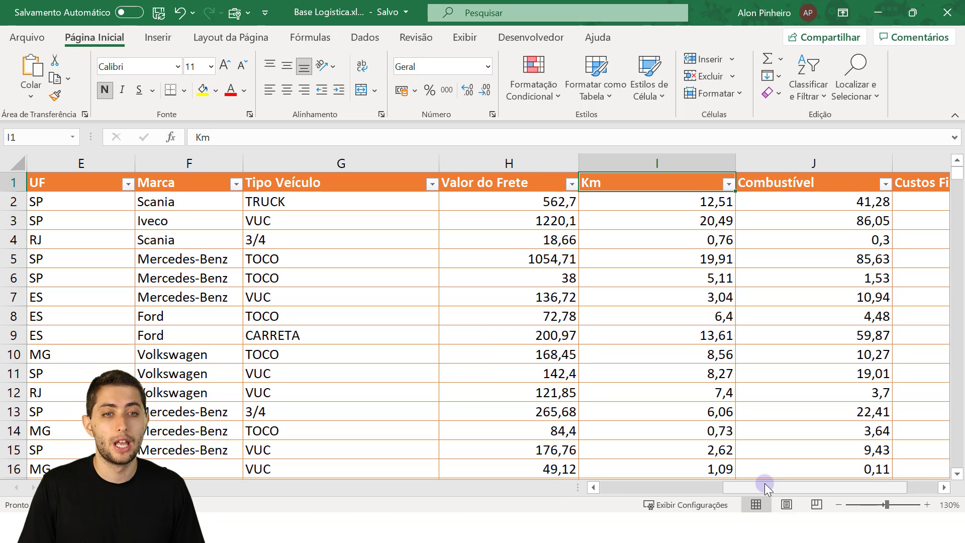
pyautogui.hotkey('ctrl', 'space')
# - Review the Combustível and Custos Fixos columns at the end of the trip table
pyautogui.press('Right')
pyautogui.press('Right')
pyautogui.press('Right')
pyautogui.press('Right')
pyautogui.press('Left')
pyautogui.press('Left')
pyautogui.press('Left')
pyautogui.press('Left')
pyautogui.press('Right')
pyautogui.hotkey('ctrl', 'space')
pyautogui.press('Right')
pyautogui.hotkey('ctrl', 'space')
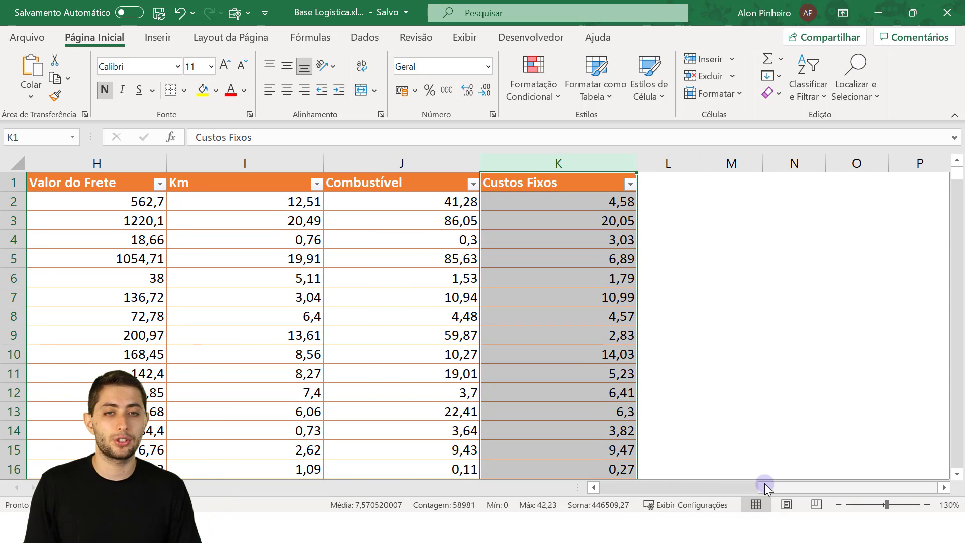
# - Examine the first trip's record in row 2 field by field, from Viagem to Valor do Frete
pyautogui.hotkey('ctrl', 'Home')
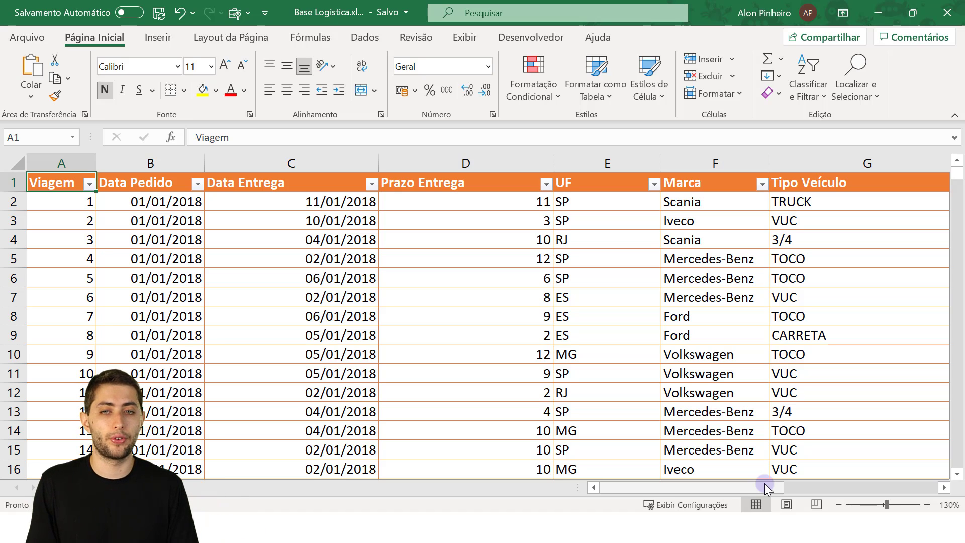
pyautogui.press('Down')
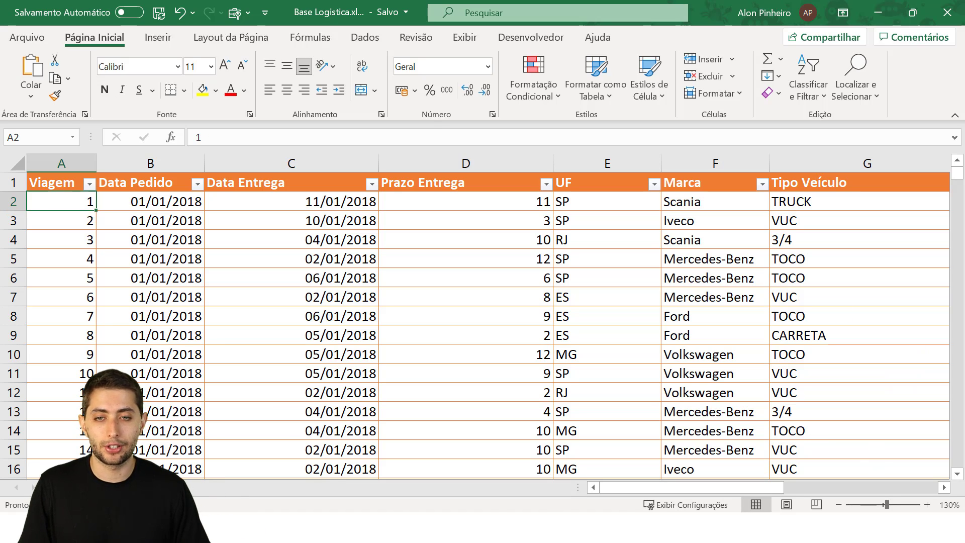
pyautogui.hotkey('shift', 'space')
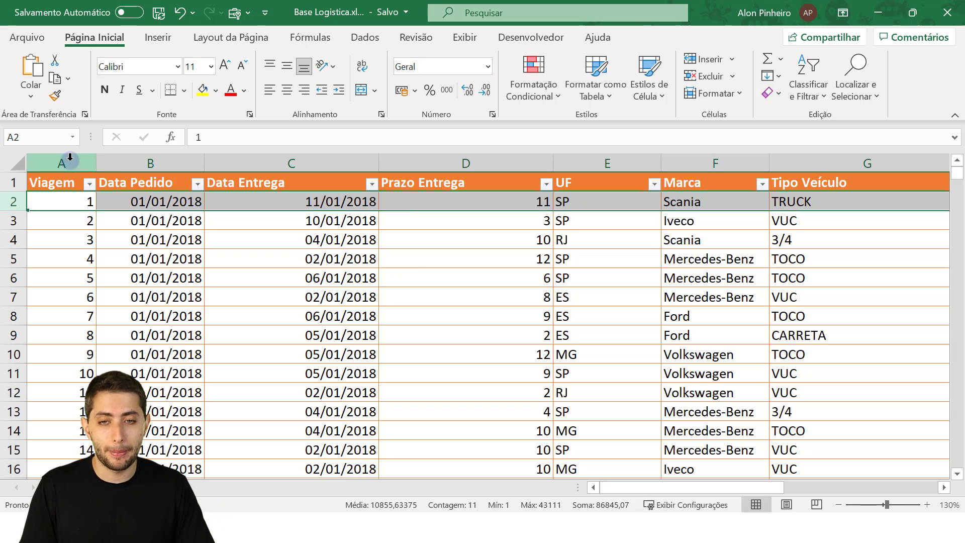
pyautogui.press('Tab')
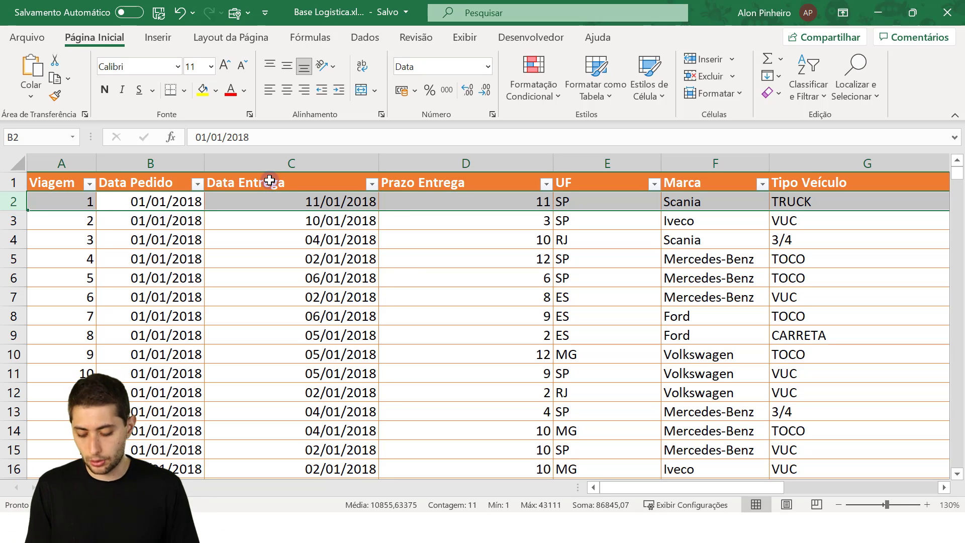
pyautogui.press('Tab')
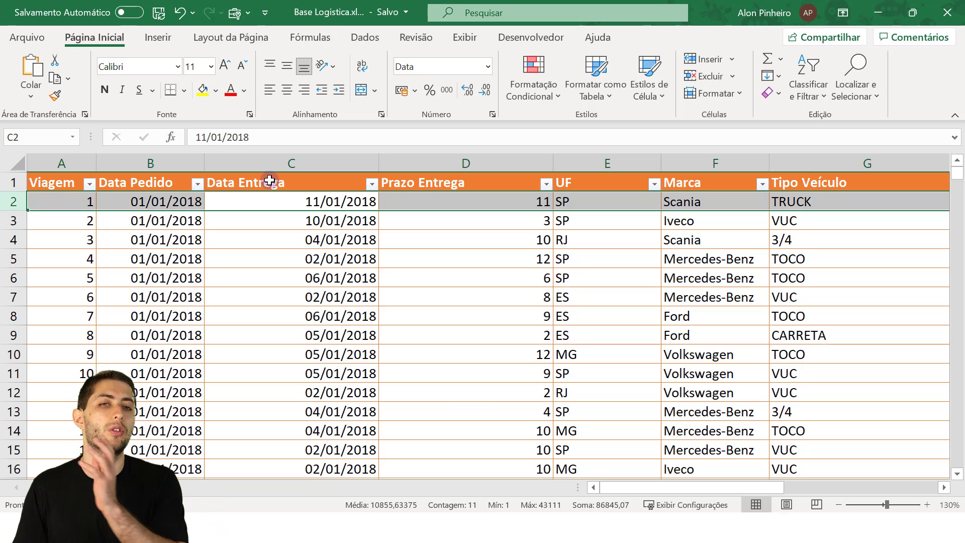
pyautogui.press('Tab')
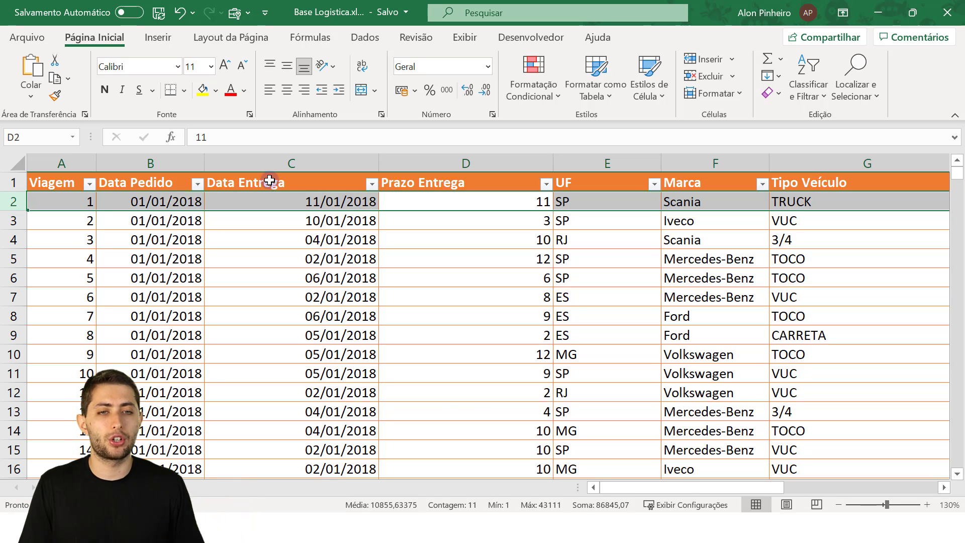
pyautogui.press('Tab')
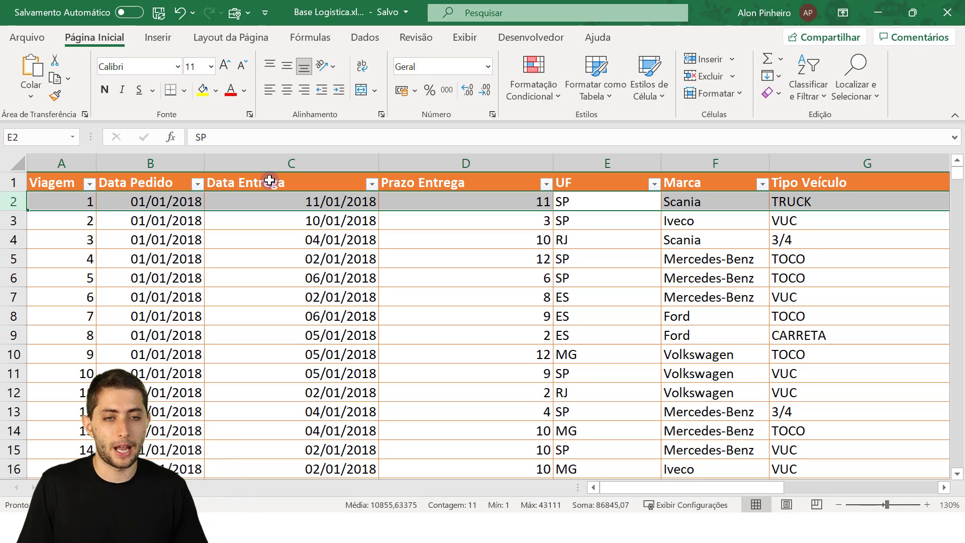
pyautogui.press('Tab')
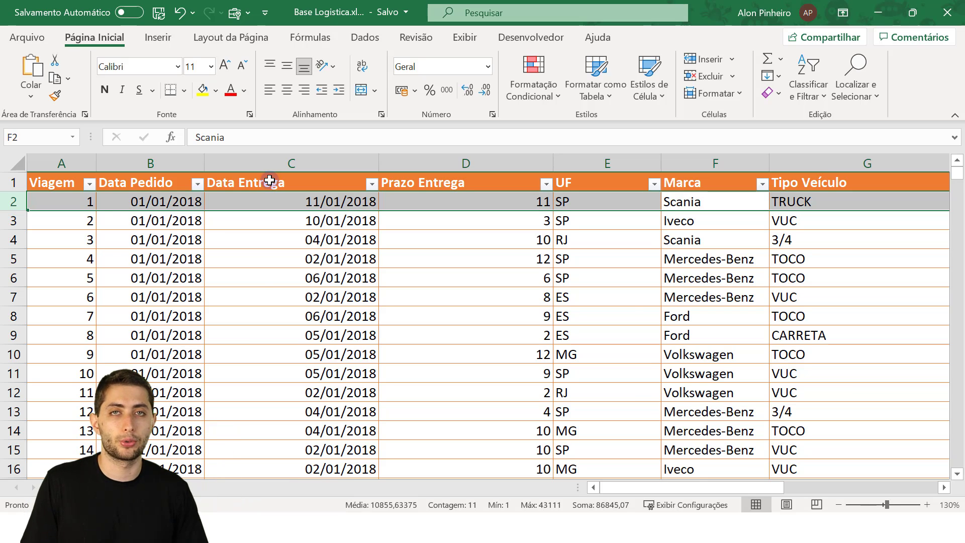
pyautogui.press('Tab')
pyautogui.press('Tab')
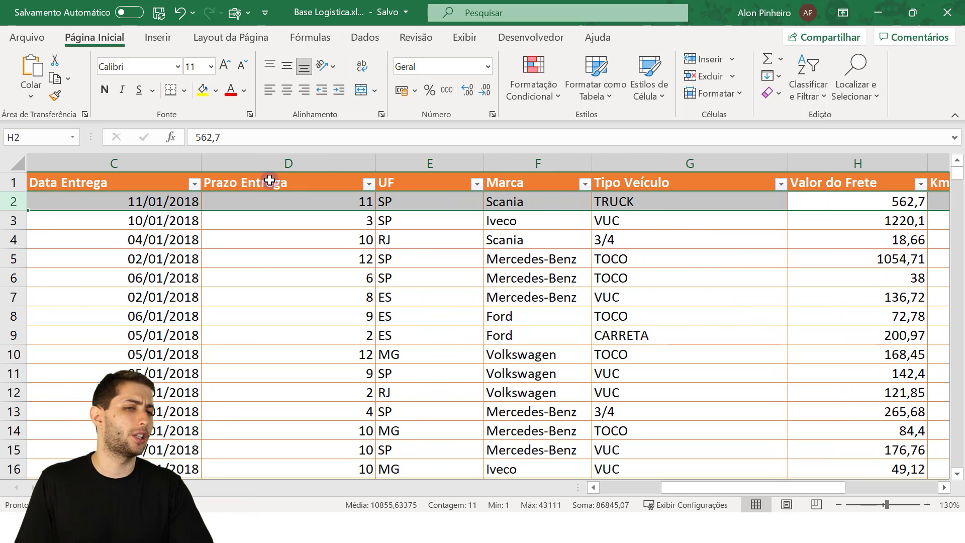
# - Close the Base Logistica workbook and Excel, and switch to the Formulas no Power BI report in Power BI Desktop
pyautogui.press('Left')
pyautogui.press('Left')
pyautogui.press('Left')
pyautogui.press('Left')
pyautogui.press('Left')
pyautogui.press('Left')
pyautogui.press('Left')
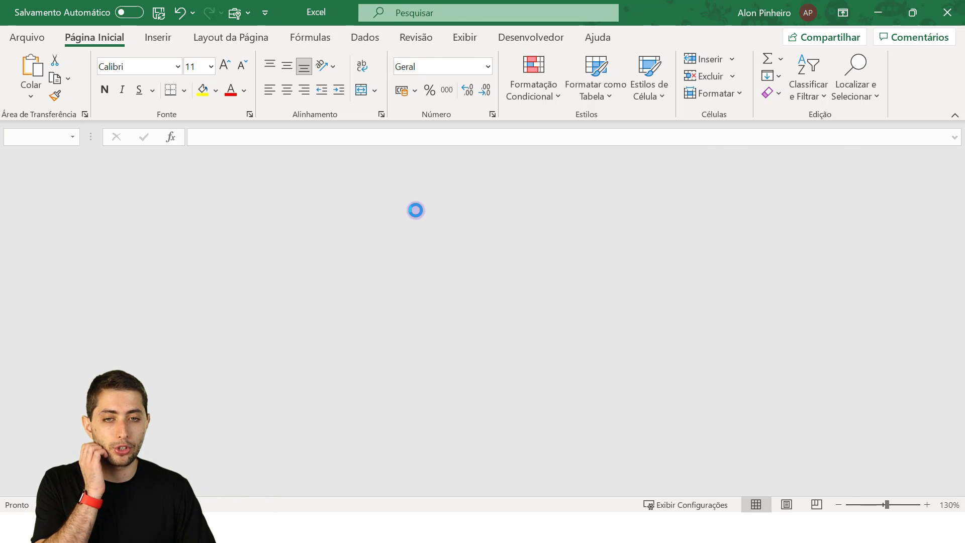
pyautogui.hotkey('alt', 'F4')
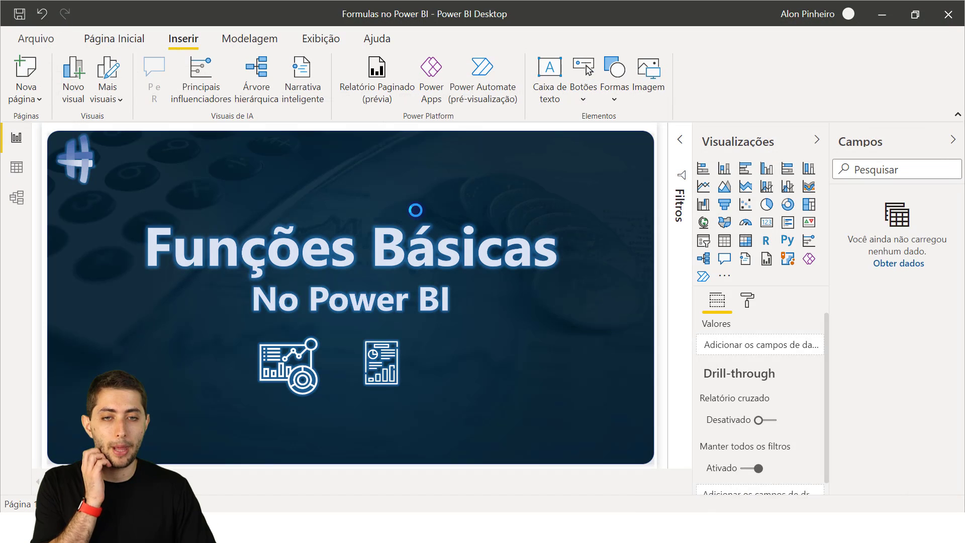
# - Open Base Logistica.xlsx from the 11-24 folder as an Excel workbook data source
pyautogui.click(116, 39)
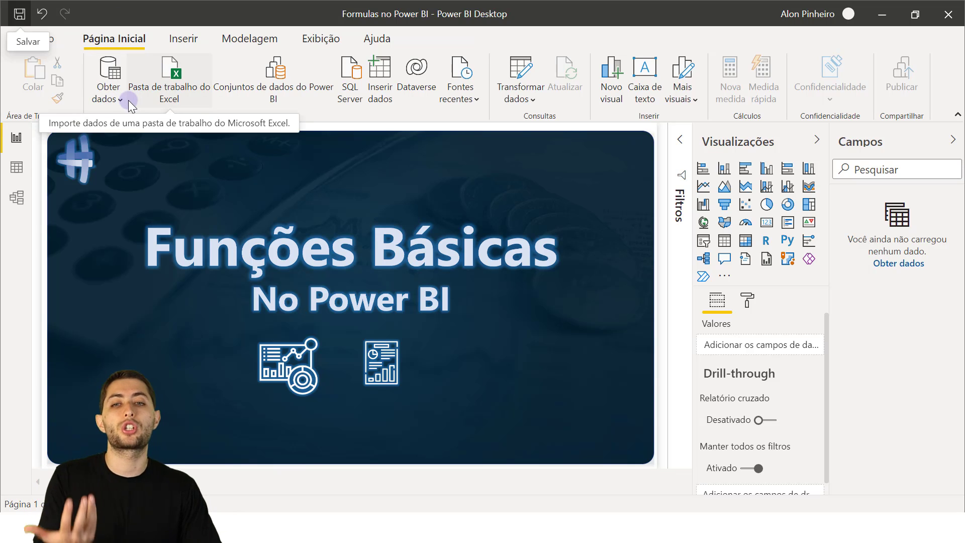
pyautogui.click(168, 75)
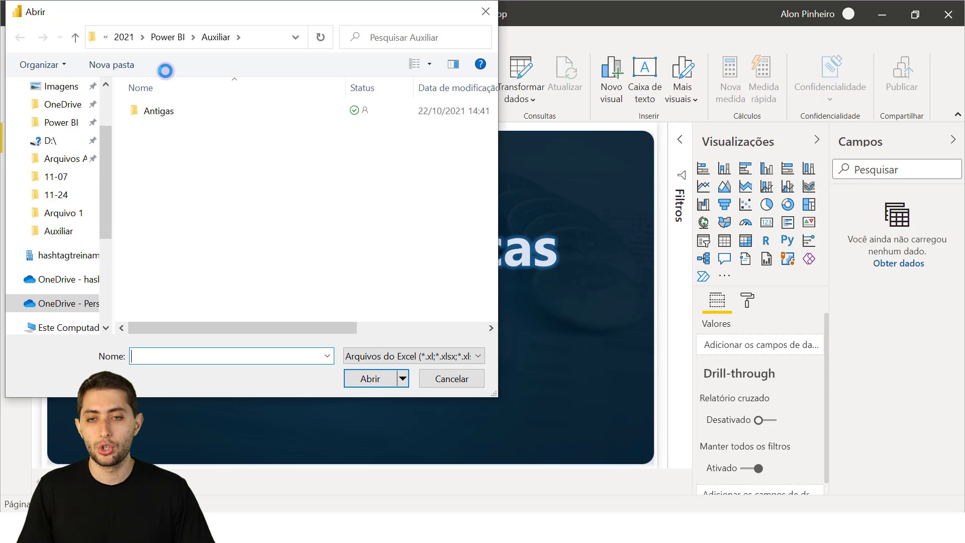
pyautogui.click(48, 195)
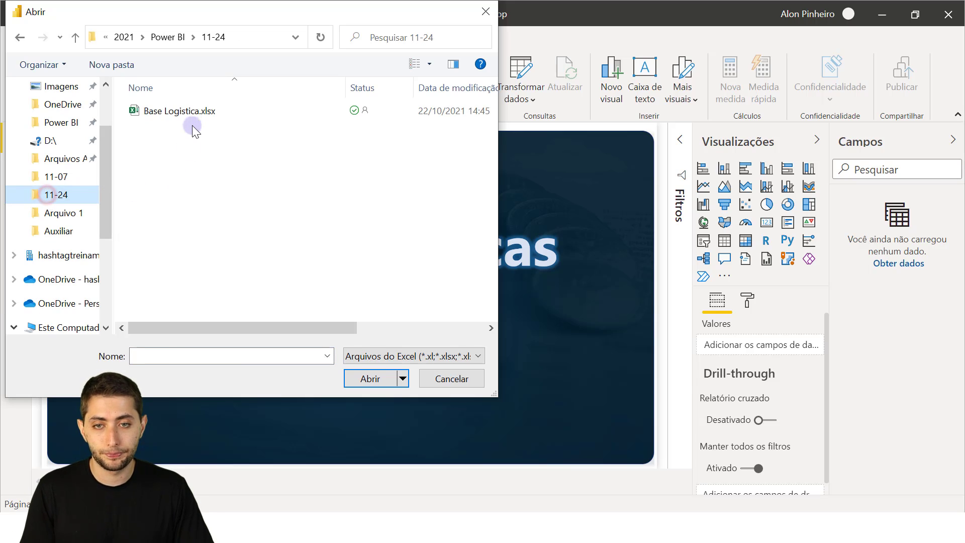
pyautogui.click(187, 107)
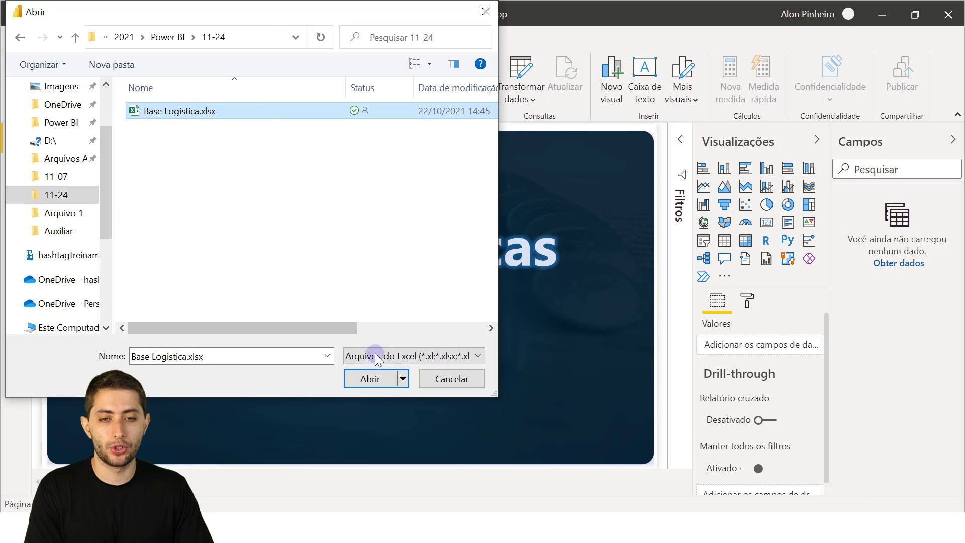
pyautogui.click(370, 378)
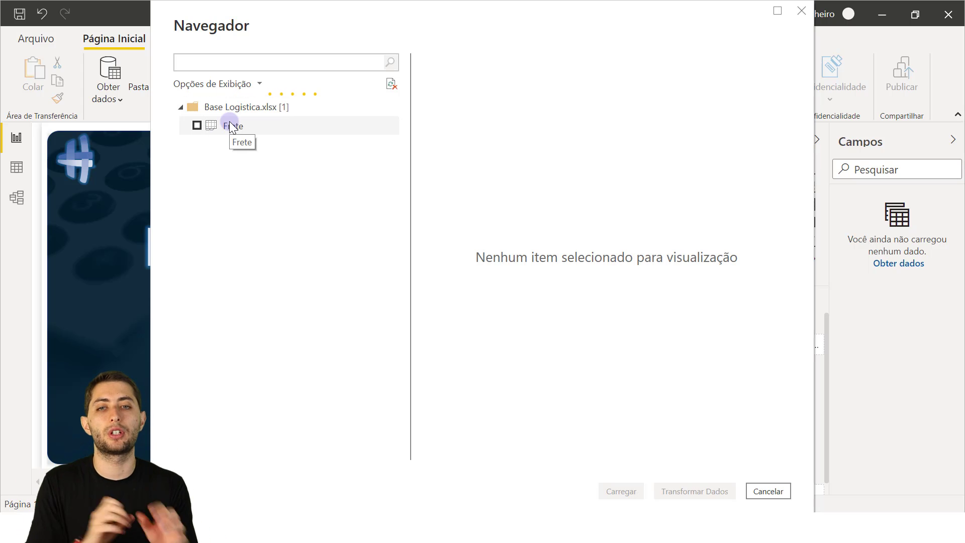
# - Select the Frete table from Base Logistica.xlsx, check its preview and load it into the report
pyautogui.click(197, 126)
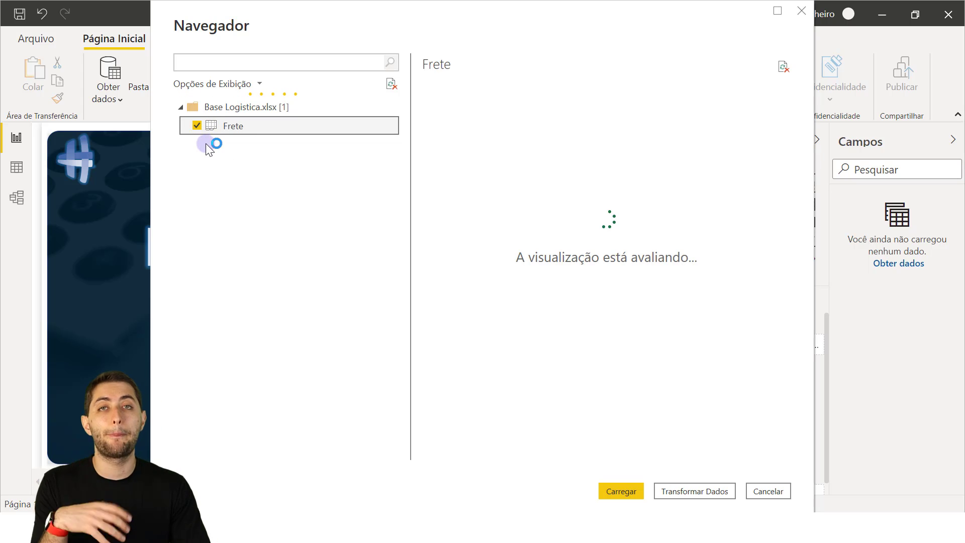
pyautogui.moveTo(499, 456); pyautogui.dragTo(498, 455)
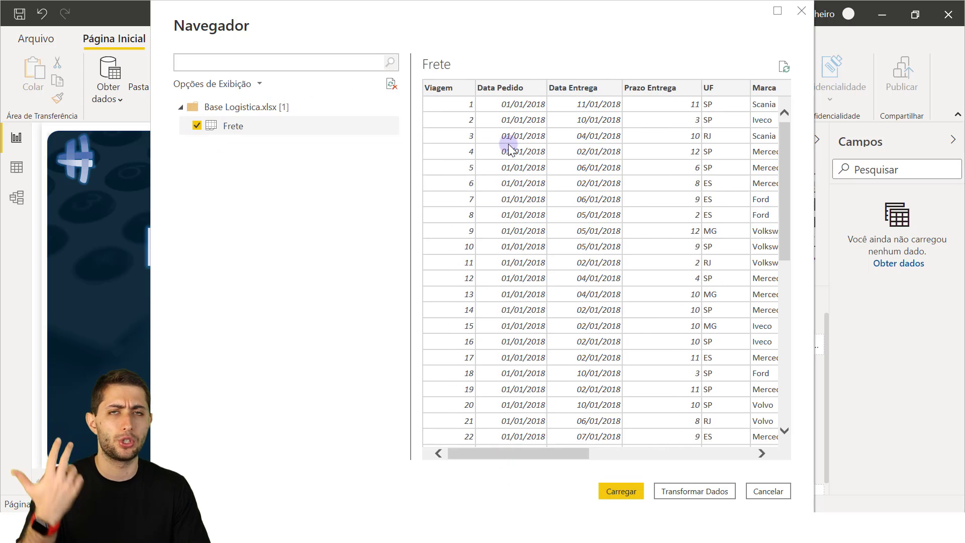
pyautogui.moveTo(552, 454); pyautogui.dragTo(534, 455)
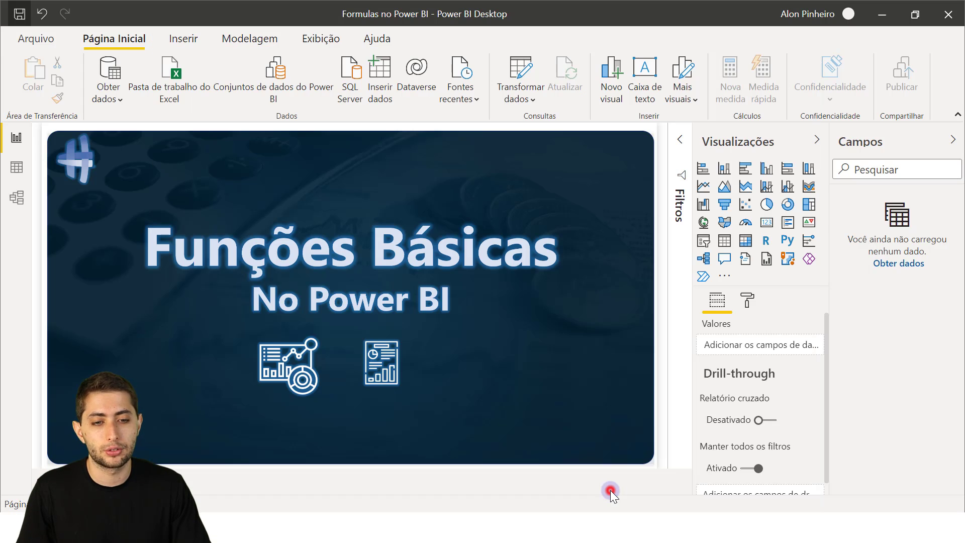
pyautogui.click(621, 491)
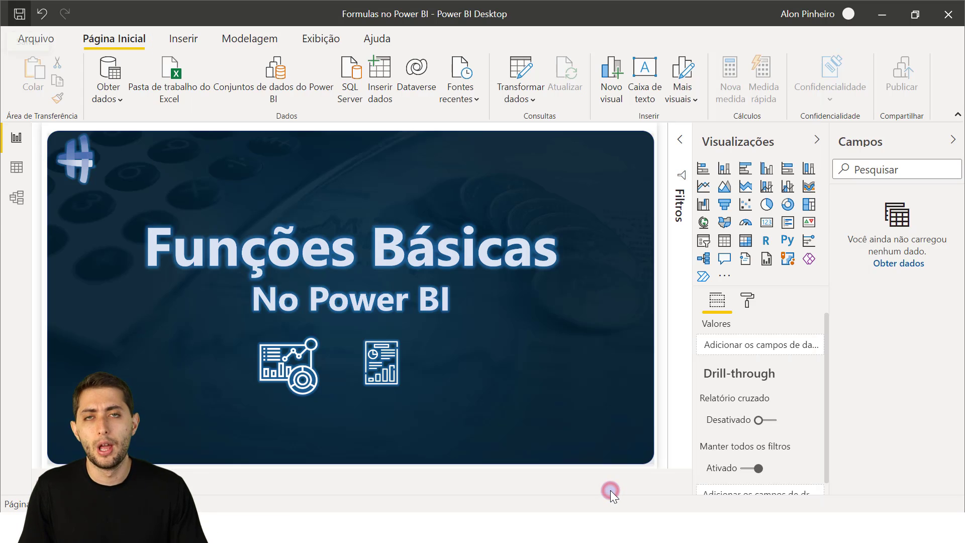
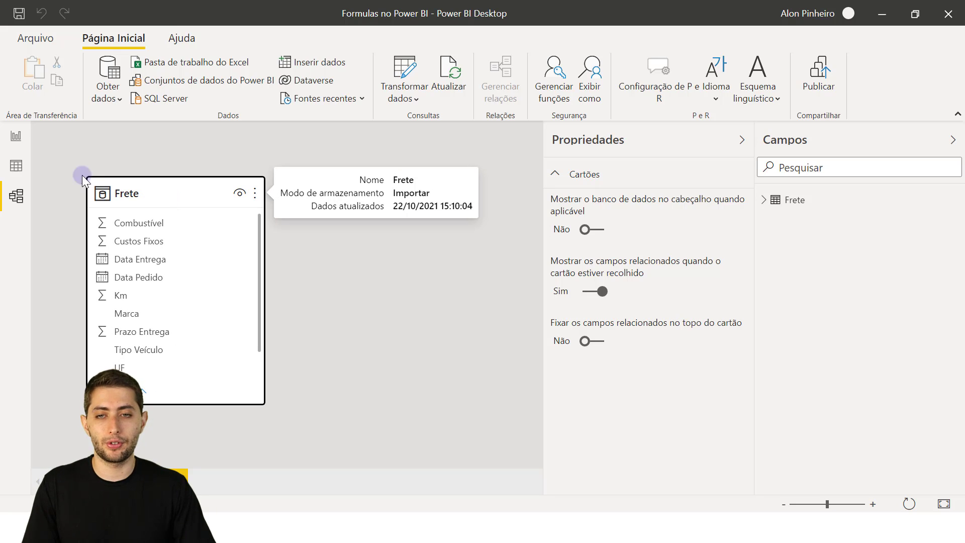
# - Show the Frete table's data rows and sort them by Viagem in ascending order
pyautogui.click(14, 168)
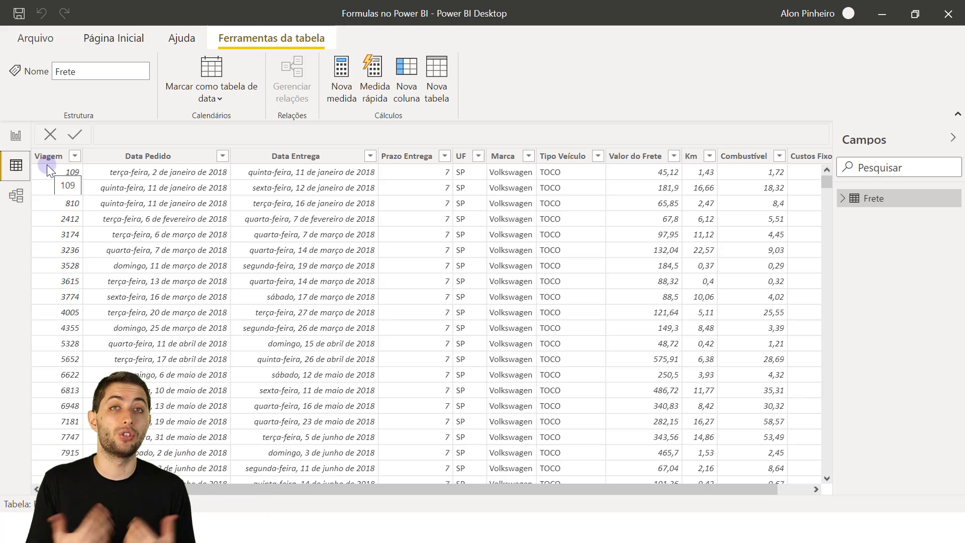
pyautogui.click(9, 133)
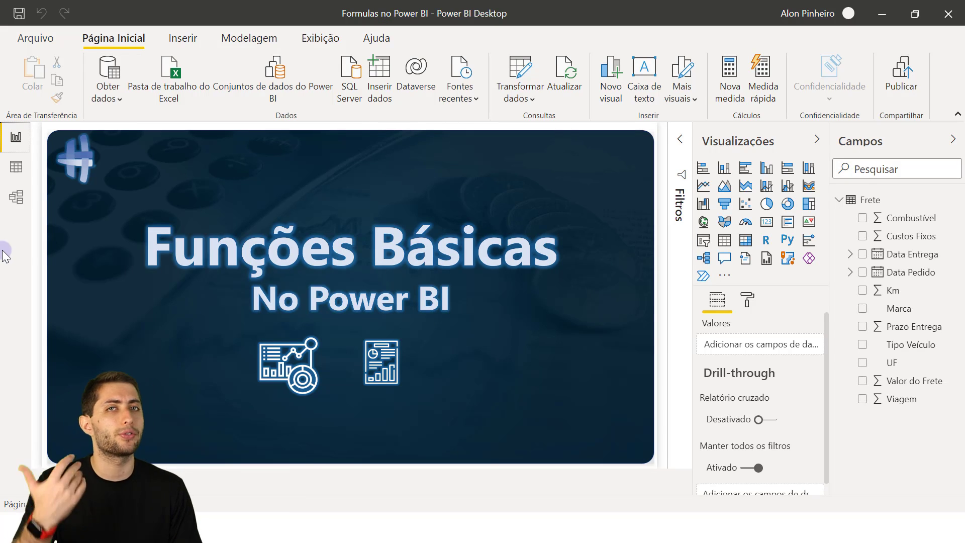
pyautogui.click(16, 174)
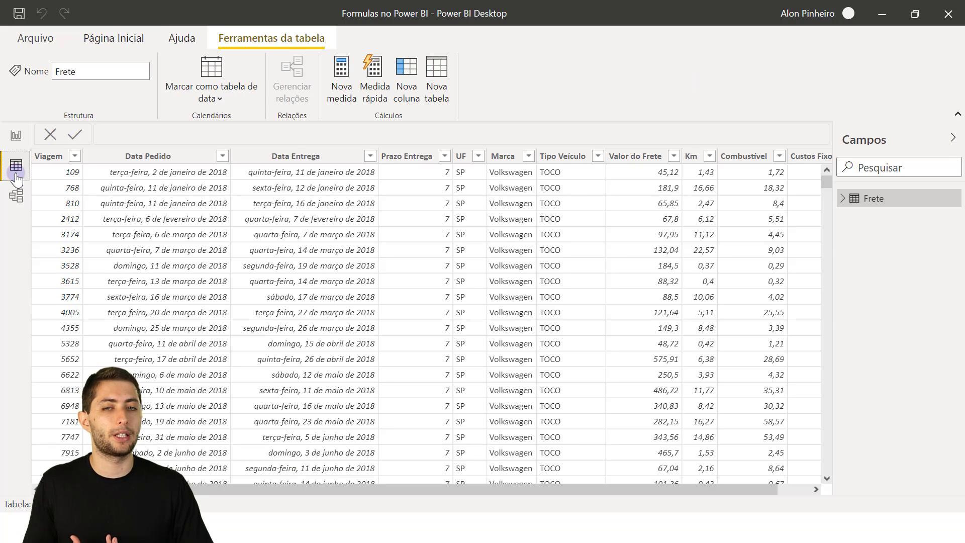
pyautogui.click(64, 177)
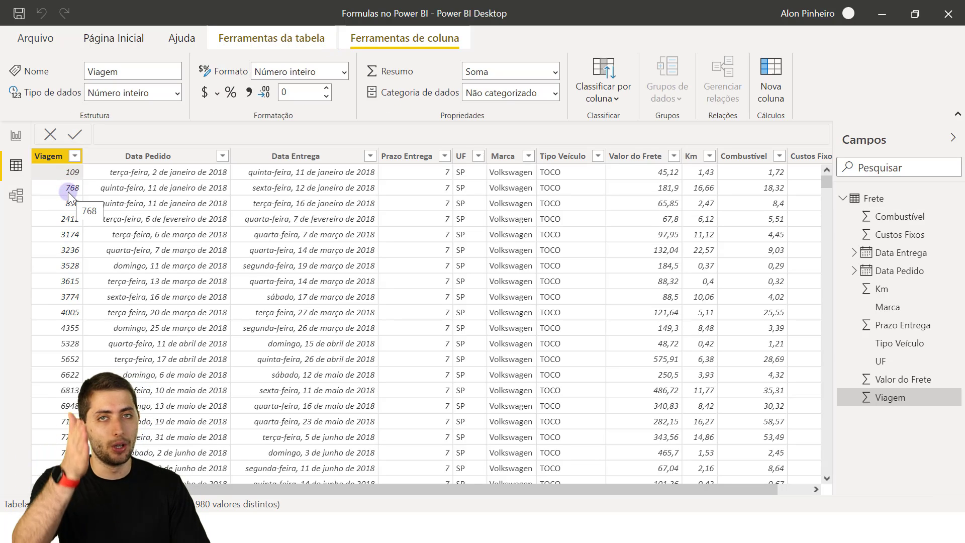
pyautogui.click(74, 158)
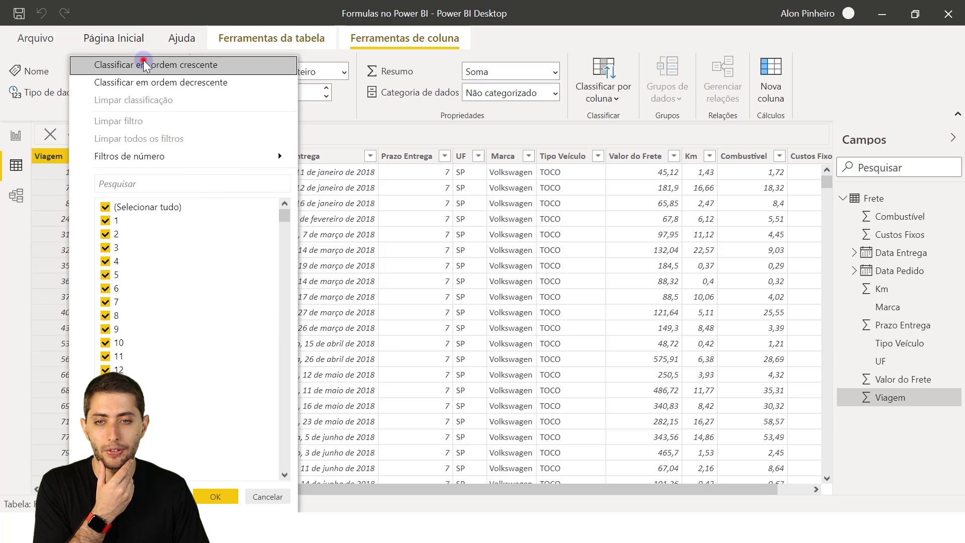
pyautogui.click(144, 59)
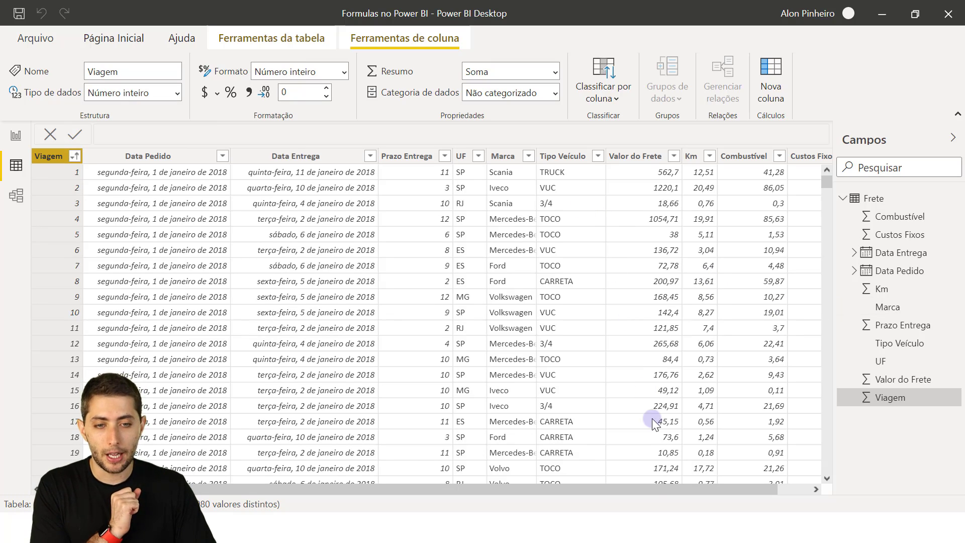
# - Examine the Combustível and Custos Fixos columns and their values for the first two trips
pyautogui.moveTo(659, 487); pyautogui.dragTo(711, 493)
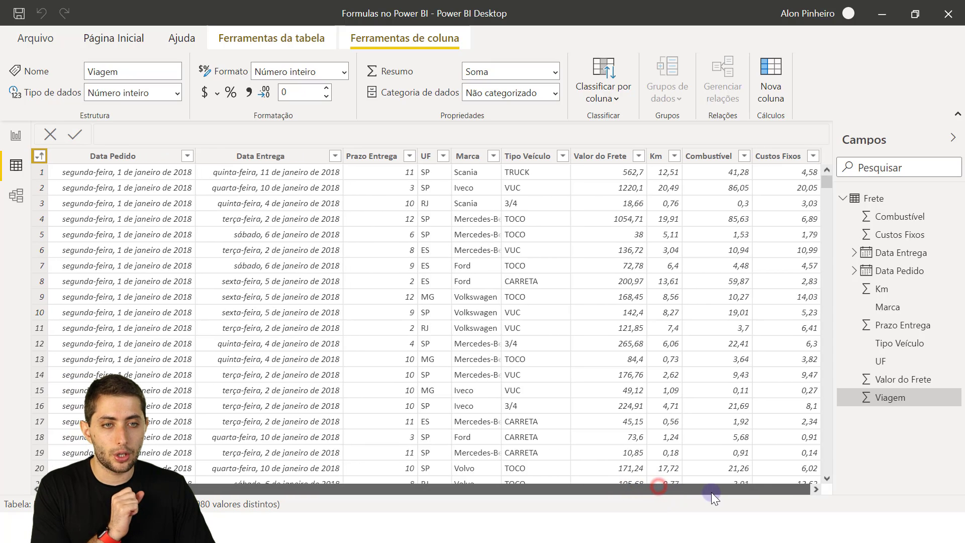
pyautogui.click(708, 160)
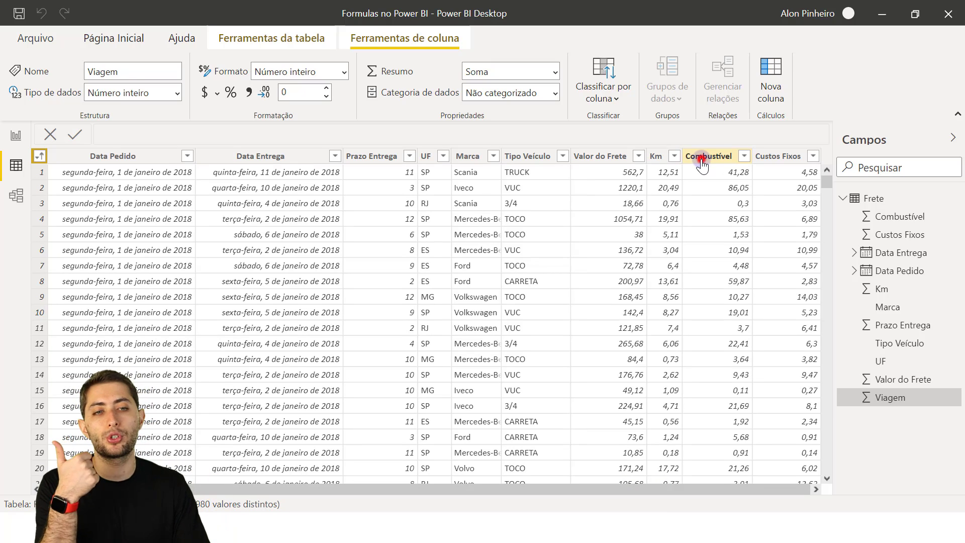
pyautogui.click(784, 158)
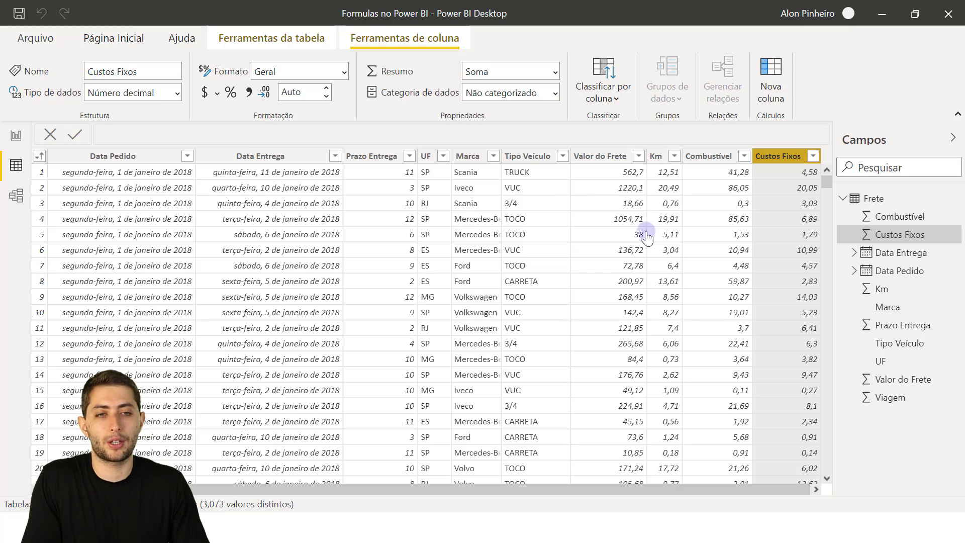
pyautogui.click(706, 159)
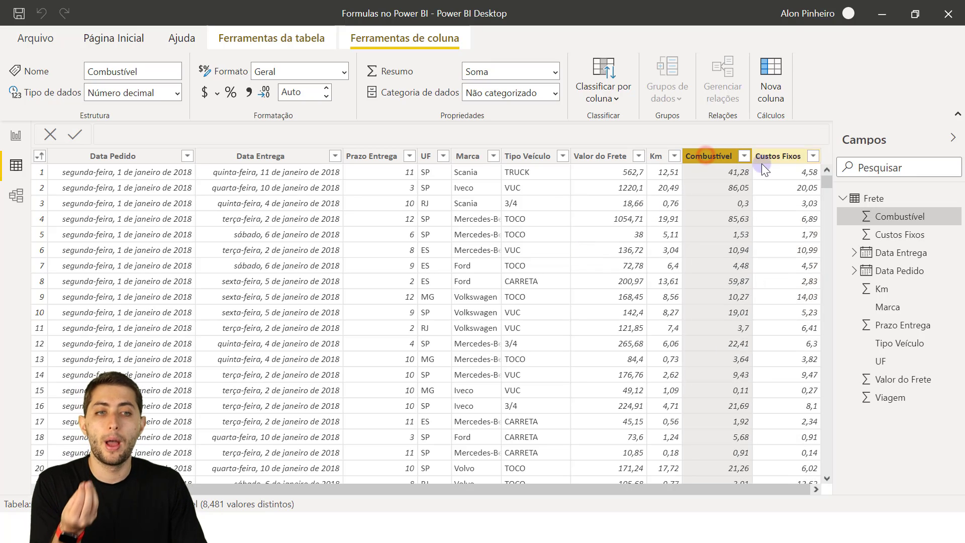
pyautogui.click(765, 158)
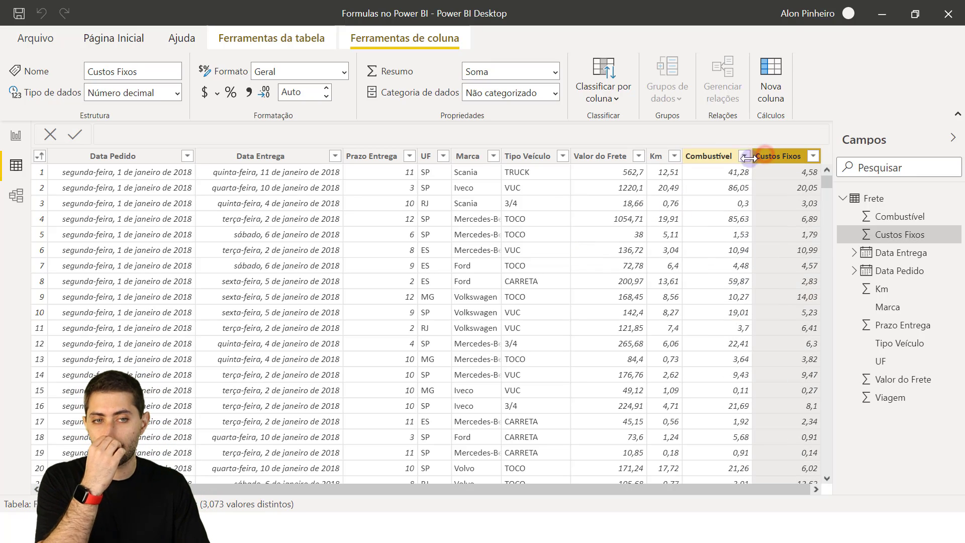
pyautogui.click(733, 174)
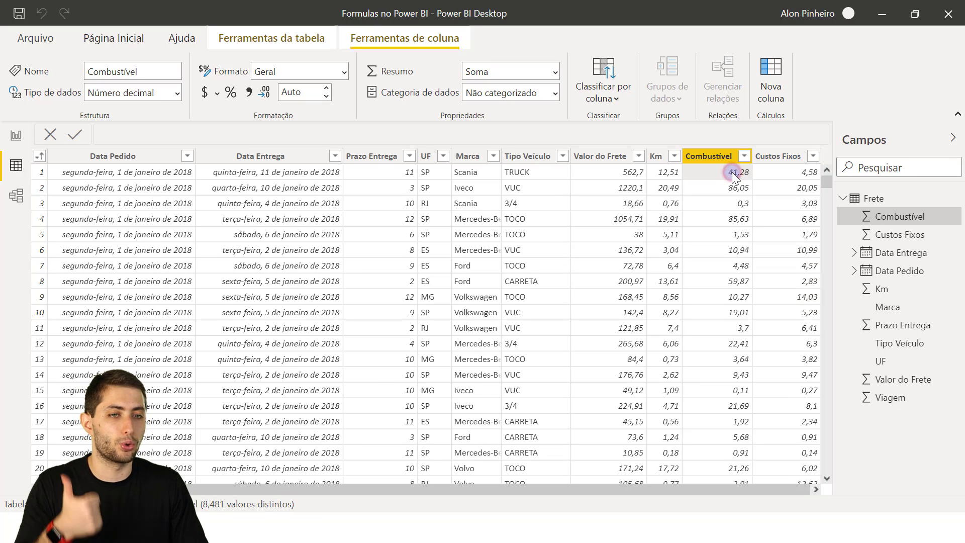
pyautogui.click(770, 175)
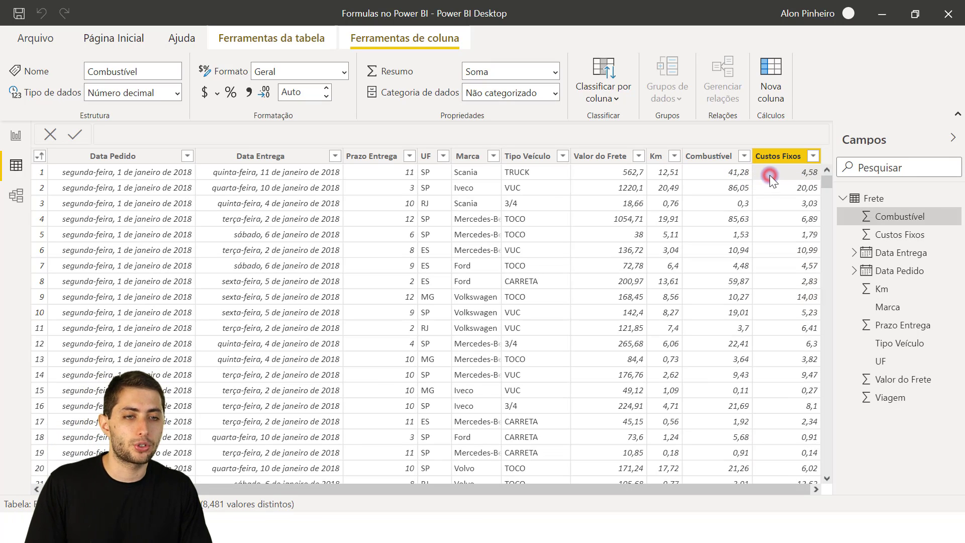
pyautogui.click(735, 191)
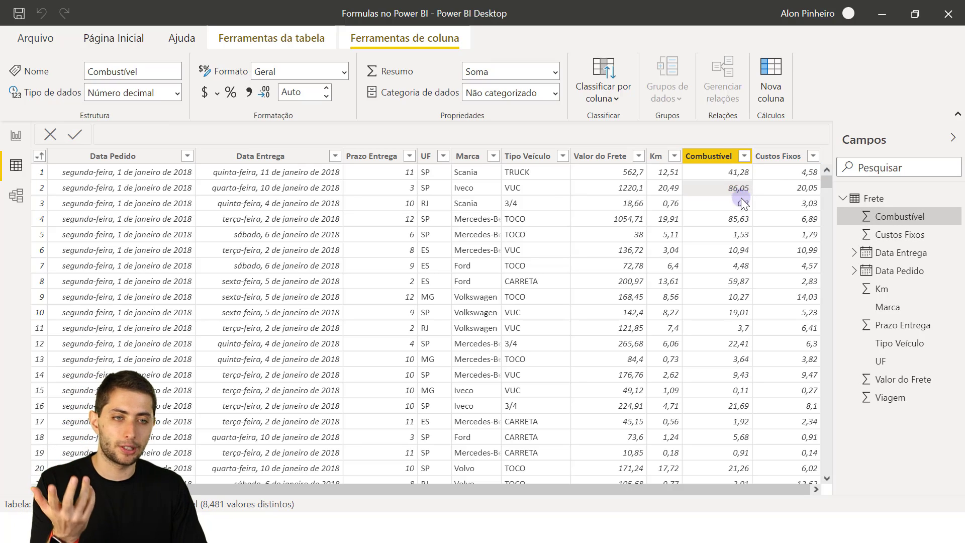
pyautogui.click(773, 189)
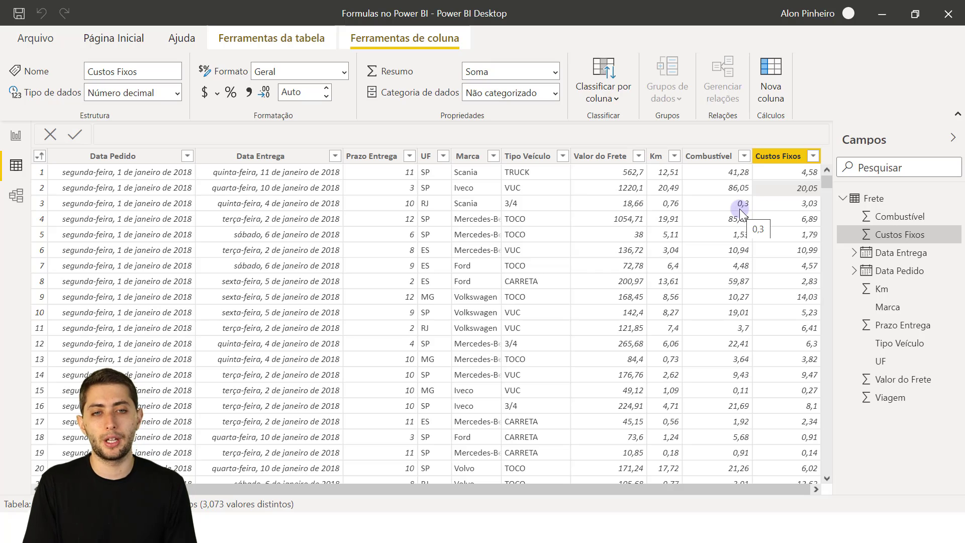
# - Add a new calculated column to the Frete table and enlarge the formula text
pyautogui.click(616, 224)
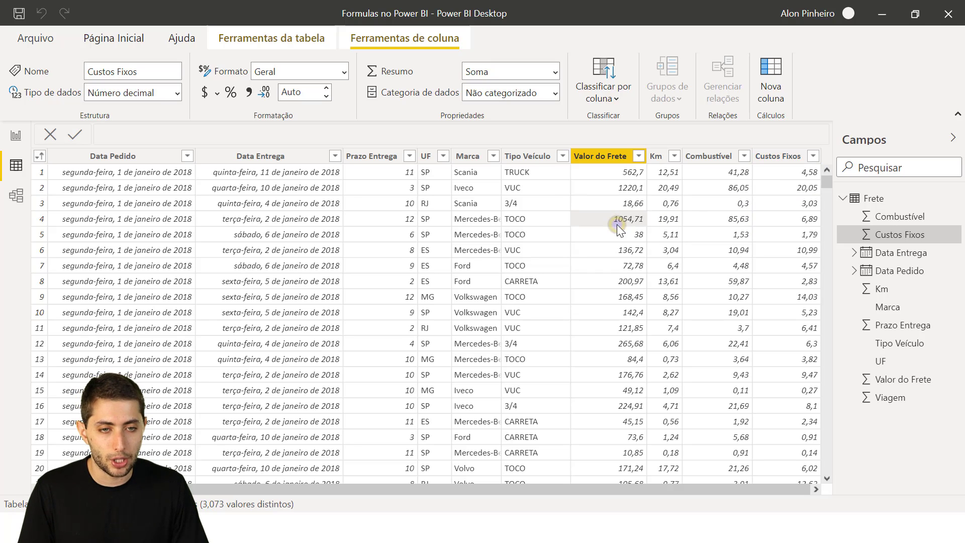
pyautogui.rightClick(616, 224)
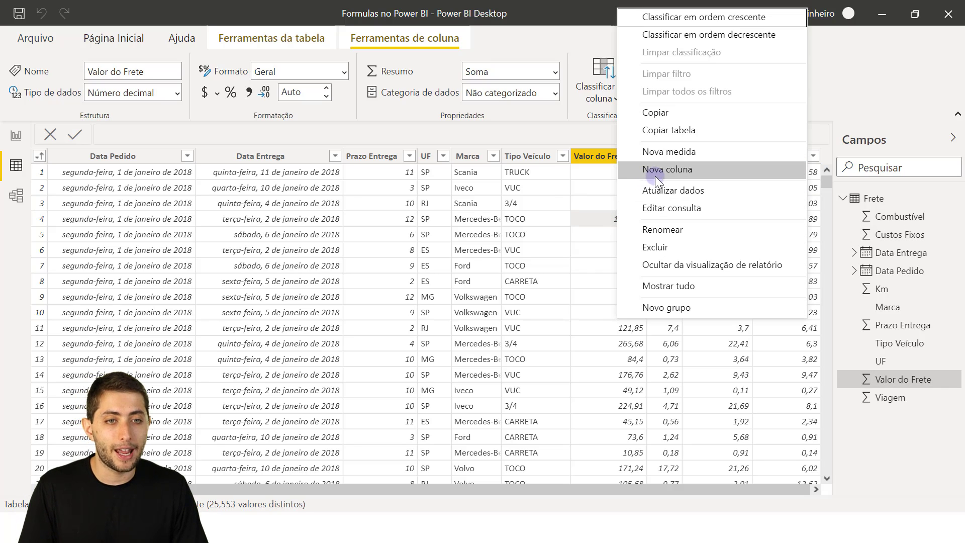
pyautogui.click(671, 173)
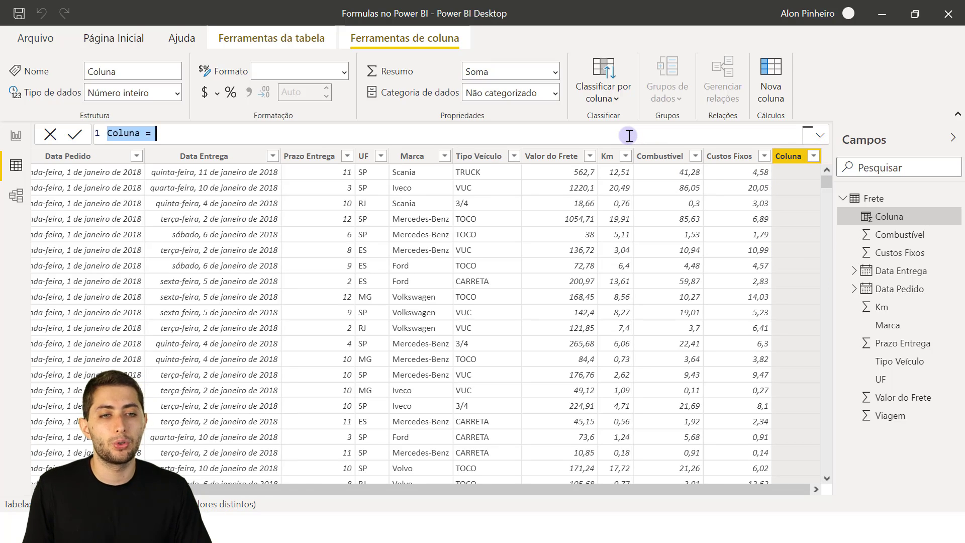
pyautogui.scroll(2, 629, 136)
pyautogui.scroll(2, 628, 136)
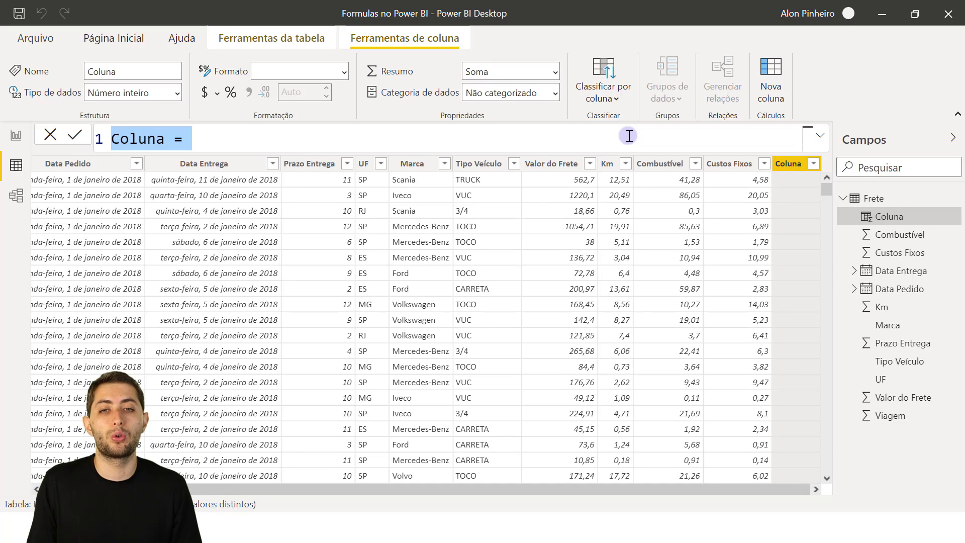
pyautogui.scroll(1, 629, 136)
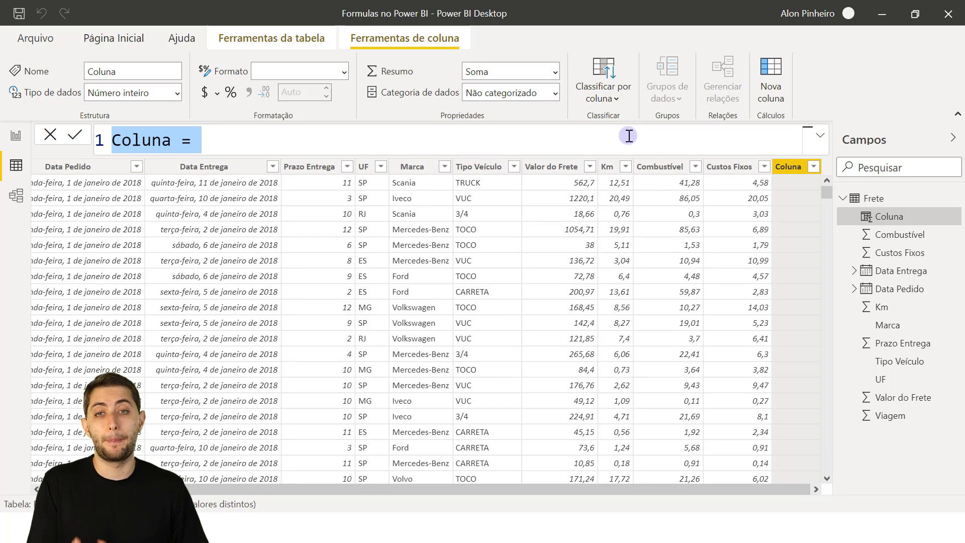
# - Replace the default column name in the formula with Custo Viagem, keeping the equals sign
pyautogui.click(392, 136)
pyautogui.press('Home')
pyautogui.hotkey('ctrl', 'shift', 'Right')
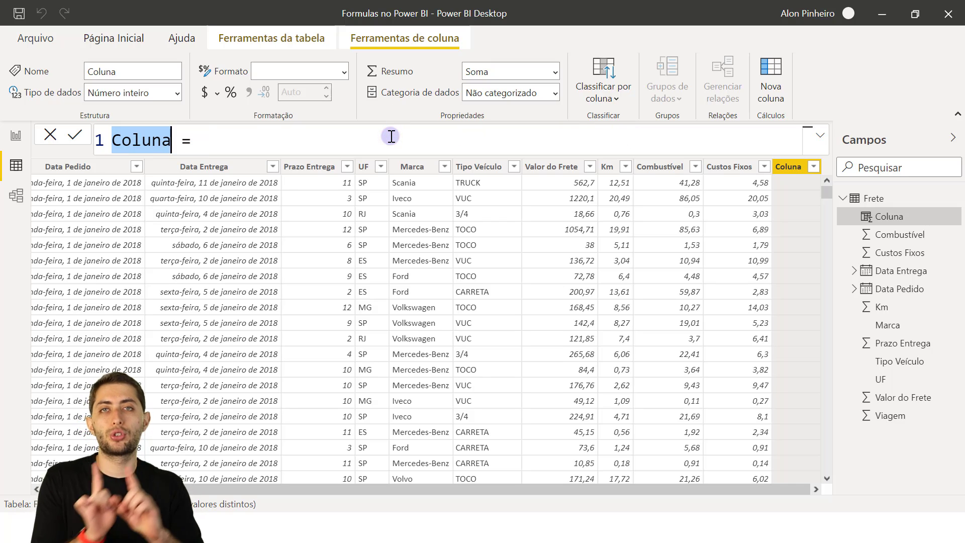
pyautogui.press('Left')
pyautogui.press('End')
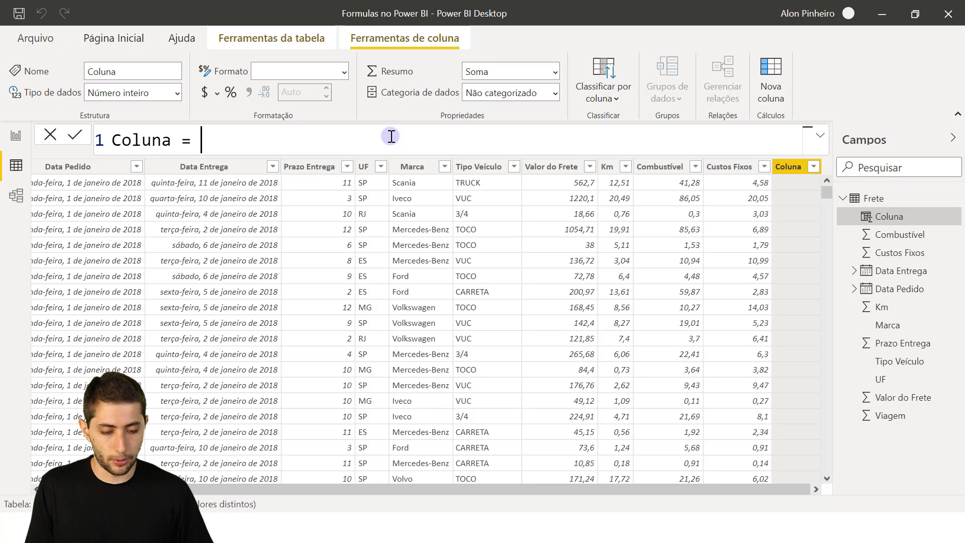
pyautogui.press('Left')
pyautogui.press('Left')
pyautogui.hotkey('shift', 'Home')
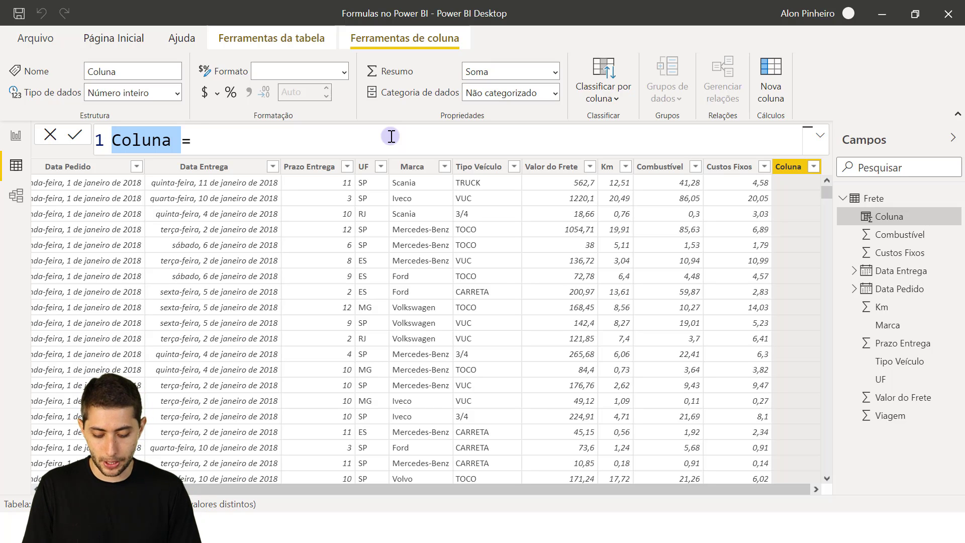
pyautogui.write('Custo Viagem')
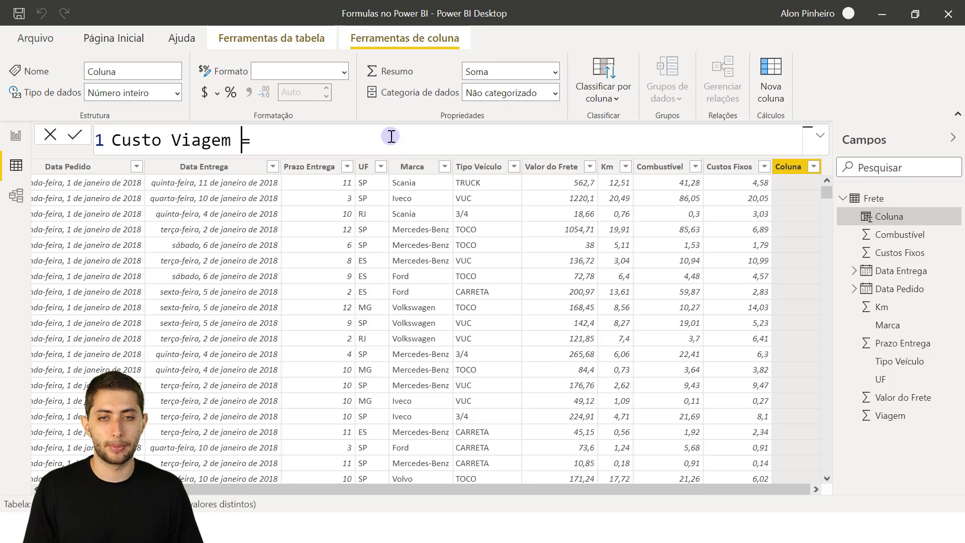
pyautogui.press('End')
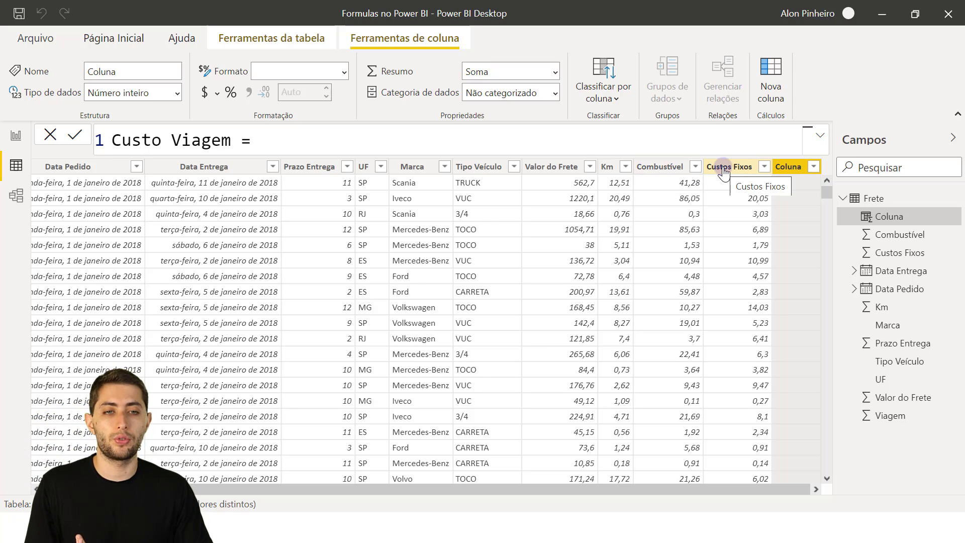
# - Define Custo Viagem as Frete[Combustível]+Frete[Custos Fixos] and commit the formula
pyautogui.write('c')
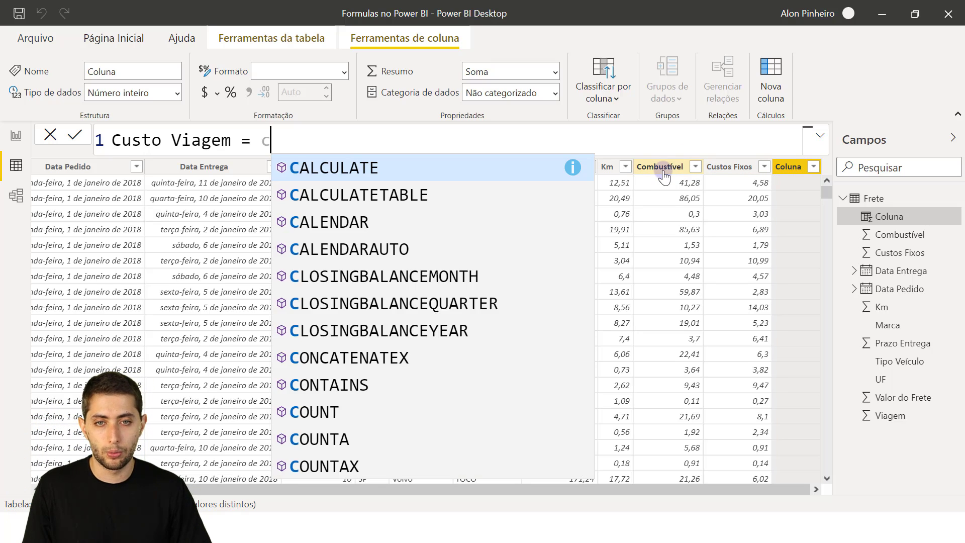
pyautogui.write('ombust')
pyautogui.press('Escape')
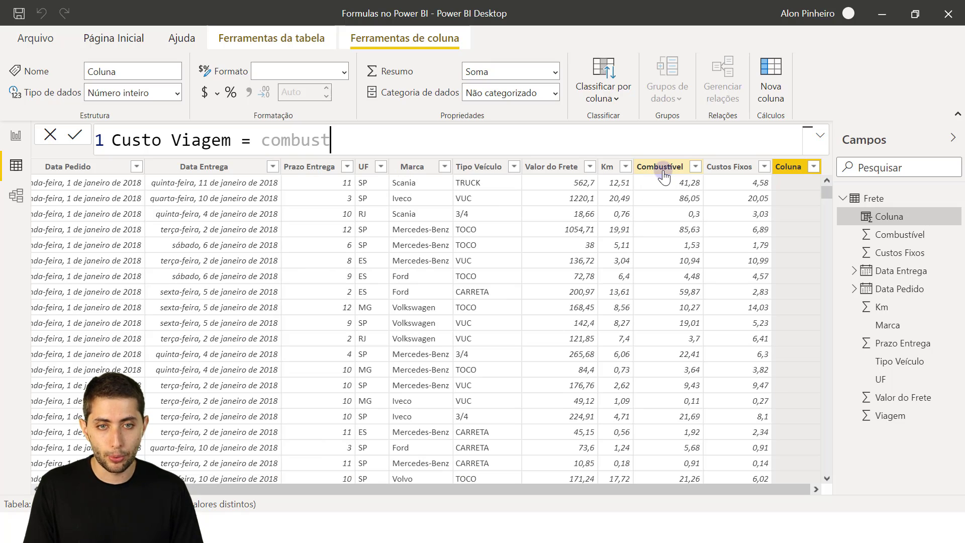
pyautogui.write('=')
pyautogui.write('t')
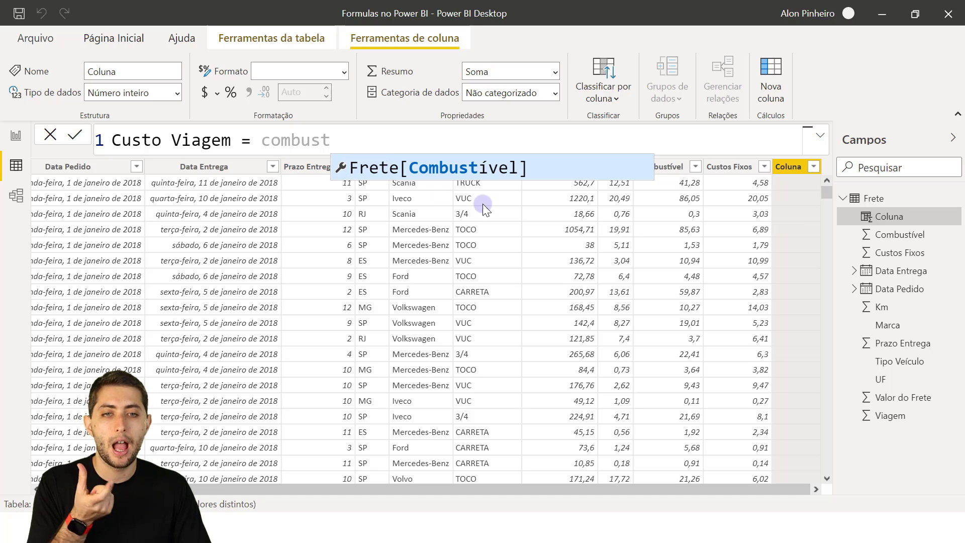
pyautogui.click(459, 172)
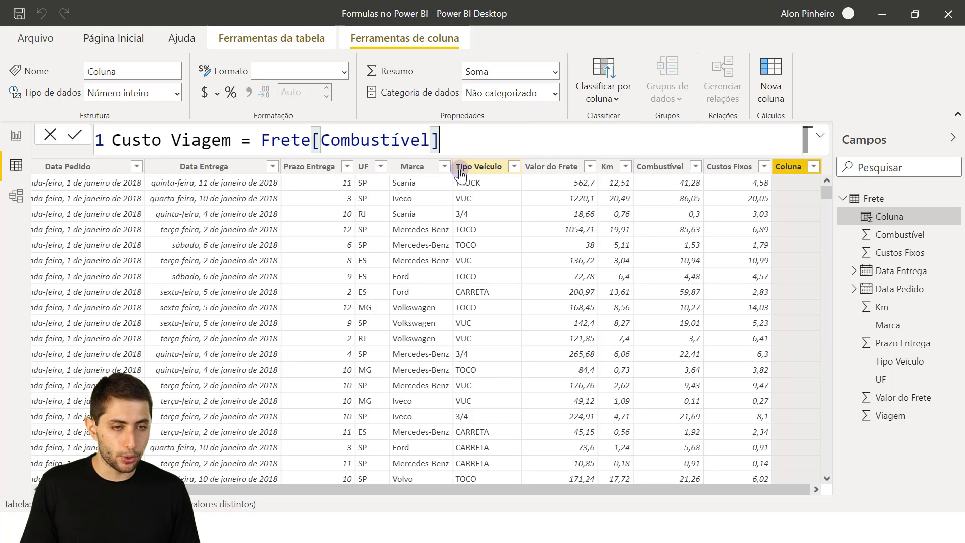
pyautogui.write('+')
pyautogui.write('cu')
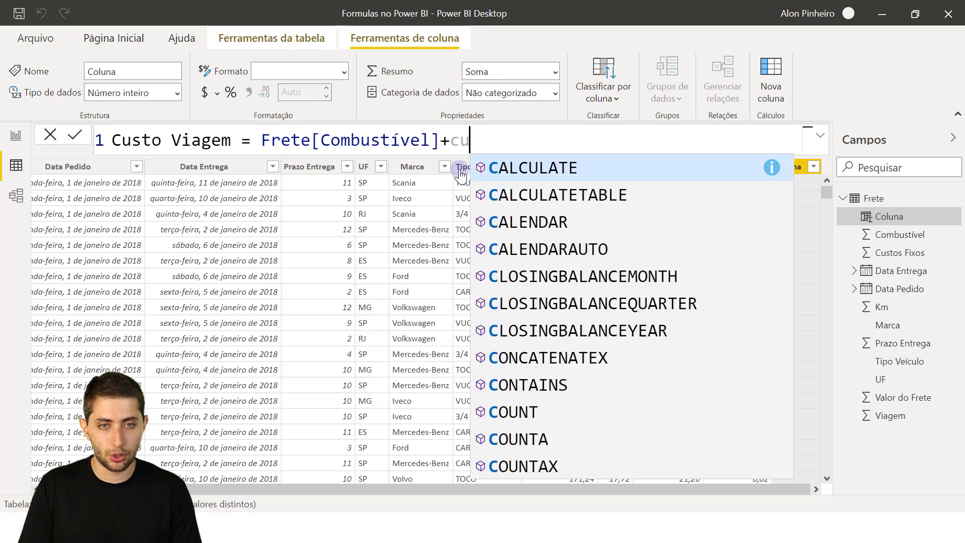
pyautogui.write('sts f')
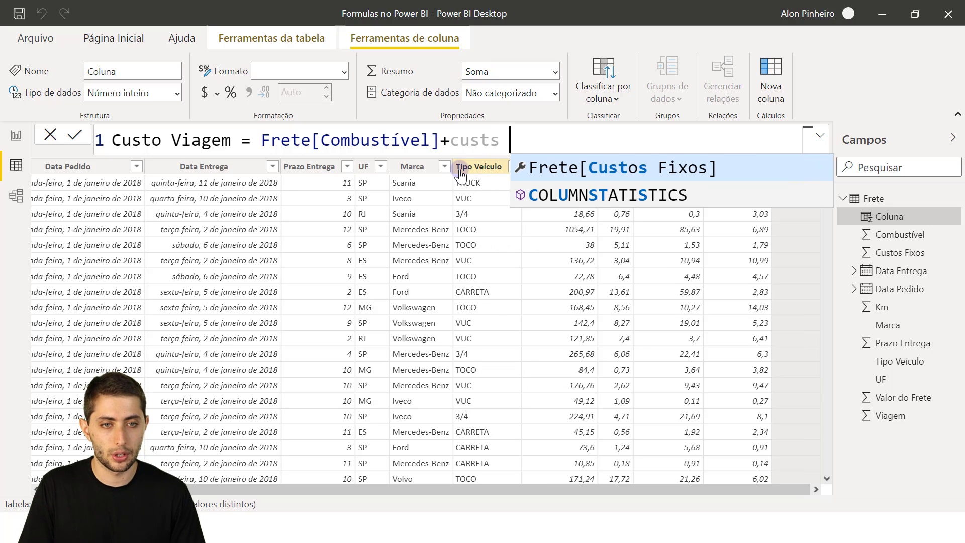
pyautogui.click(679, 167)
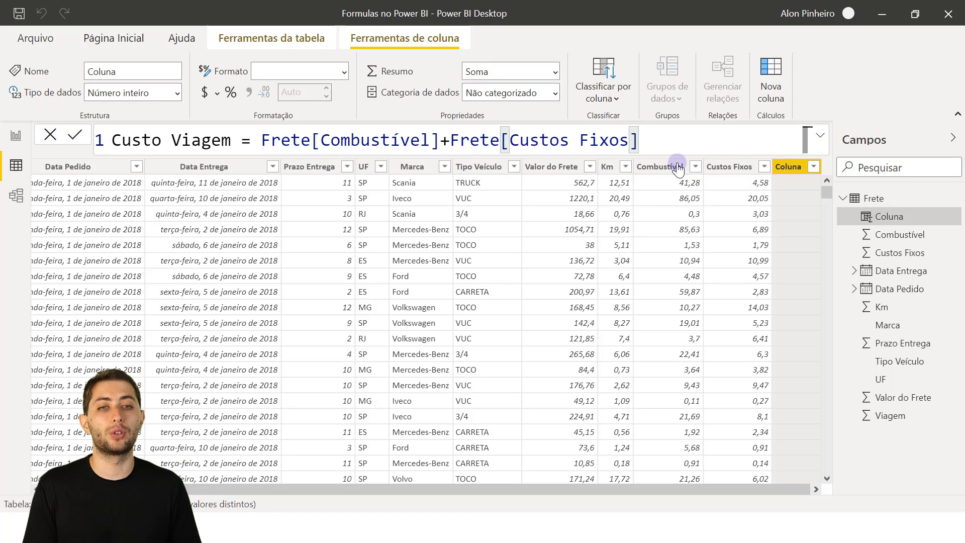
pyautogui.press('Return')
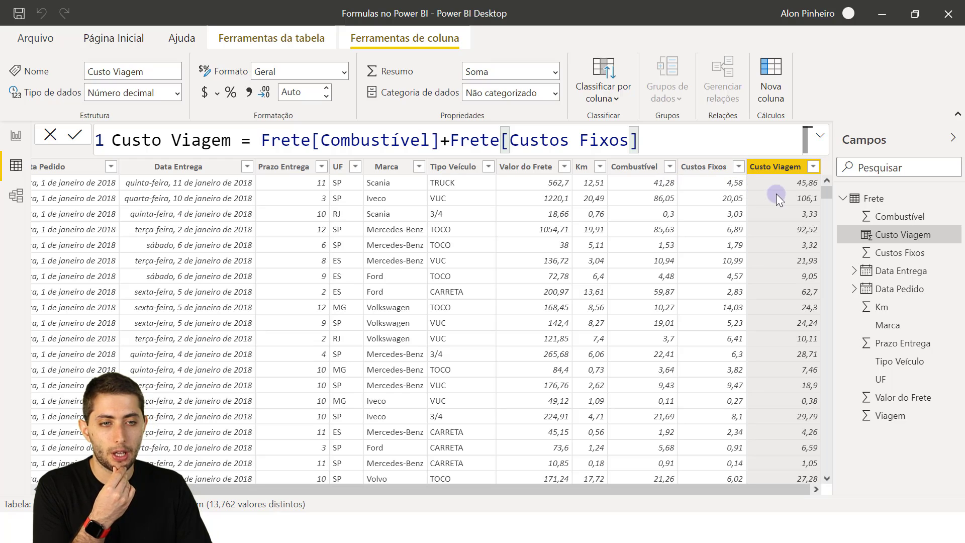
# - Compare the first trip's Custo Viagem with its Combustível and Custos Fixos values
pyautogui.click(783, 181)
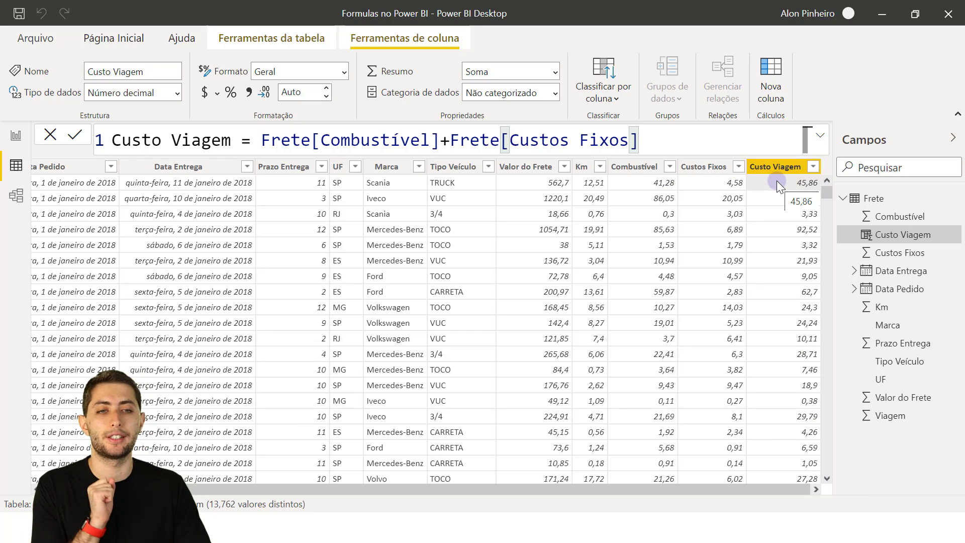
pyautogui.click(655, 181)
pyautogui.click(710, 185)
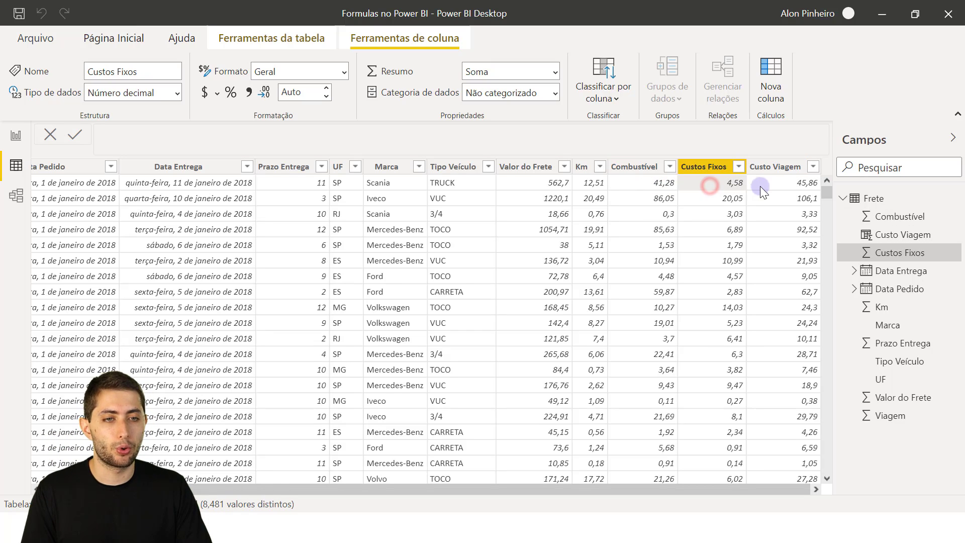
# - Review the Custo Viagem values across the rows of the Frete table alongside Combustível and Custos Fixos
pyautogui.click(780, 183)
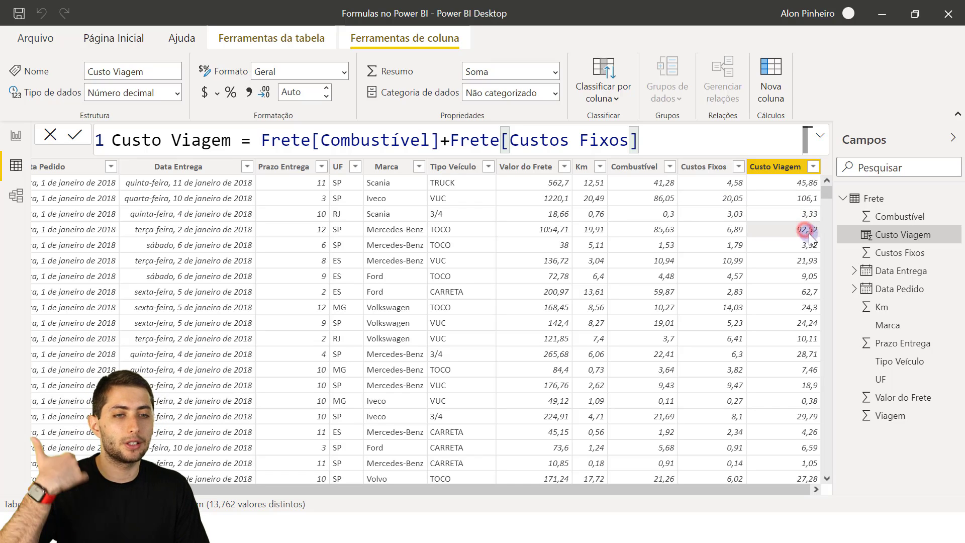
pyautogui.scroll(-4, 800, 267)
pyautogui.scroll(-20, 800, 268)
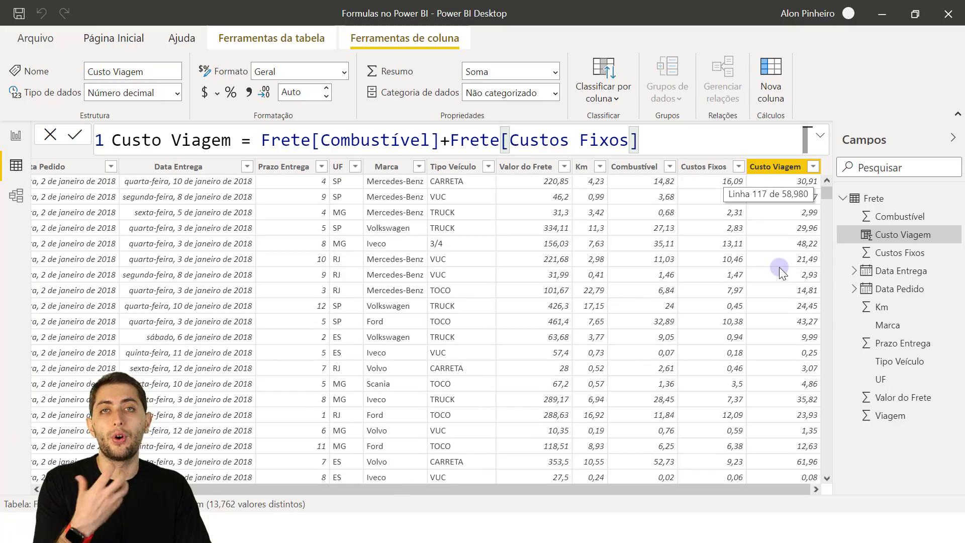
pyautogui.scroll(20, 779, 267)
pyautogui.scroll(6, 776, 270)
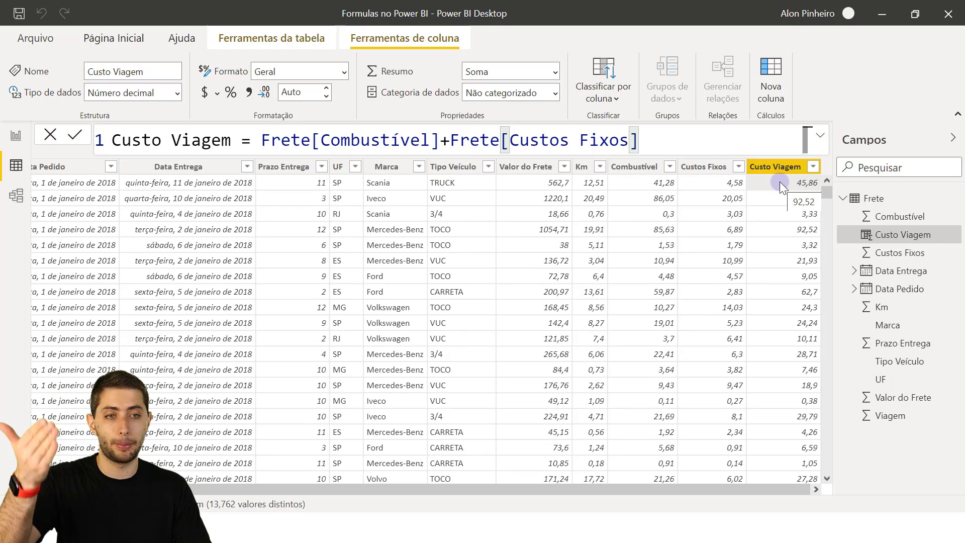
pyautogui.scroll(-20, 756, 232)
pyautogui.scroll(-10, 746, 252)
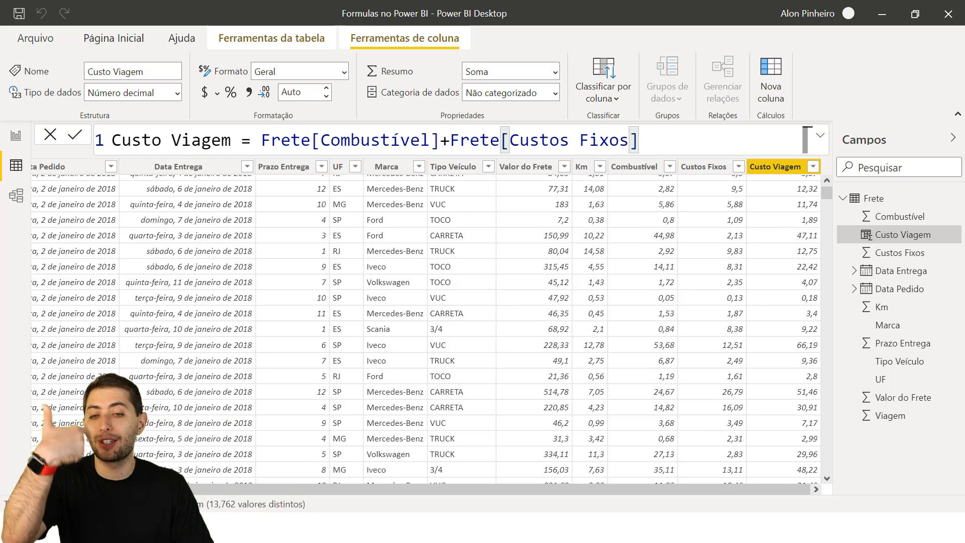
pyautogui.scroll(-10, 654, 307)
pyautogui.scroll(-20, 656, 307)
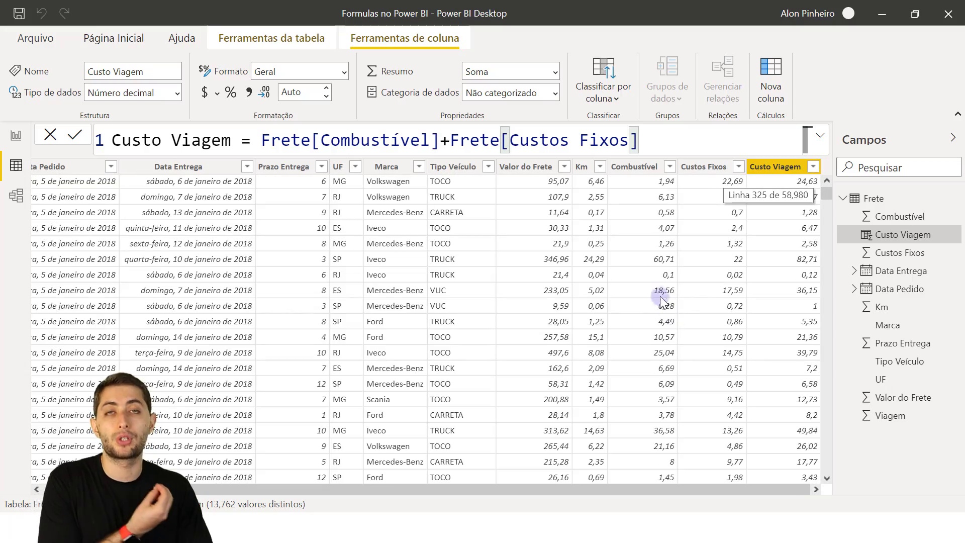
pyautogui.scroll(15, 655, 291)
pyautogui.scroll(20, 658, 294)
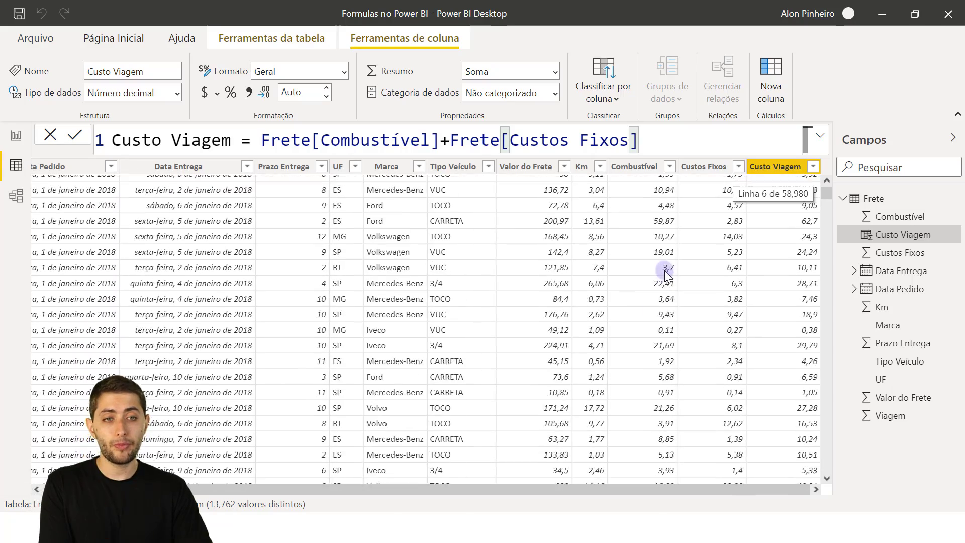
pyautogui.scroll(20, 664, 270)
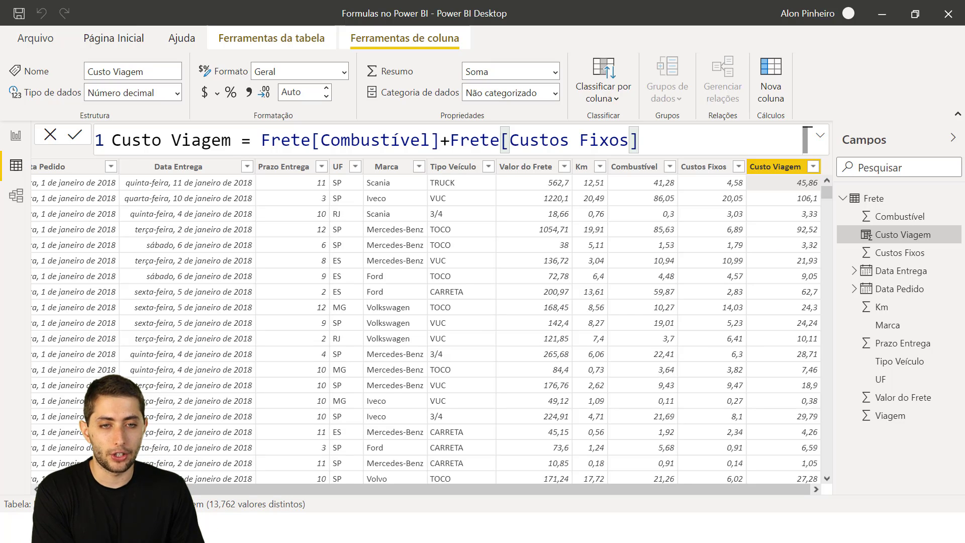
# - Select the Valor do Frete column for reference and add another new calculated column to the Frete table
pyautogui.click(533, 167)
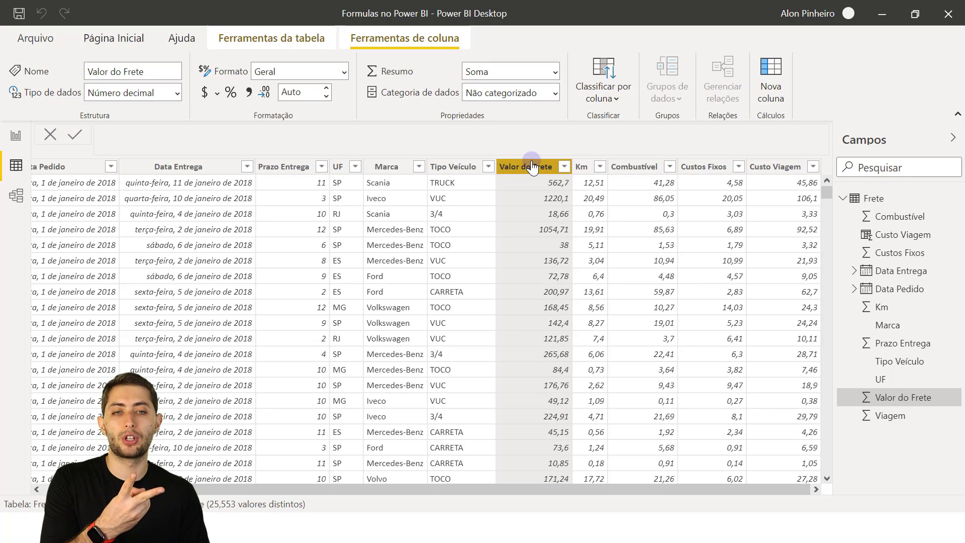
pyautogui.click(533, 168)
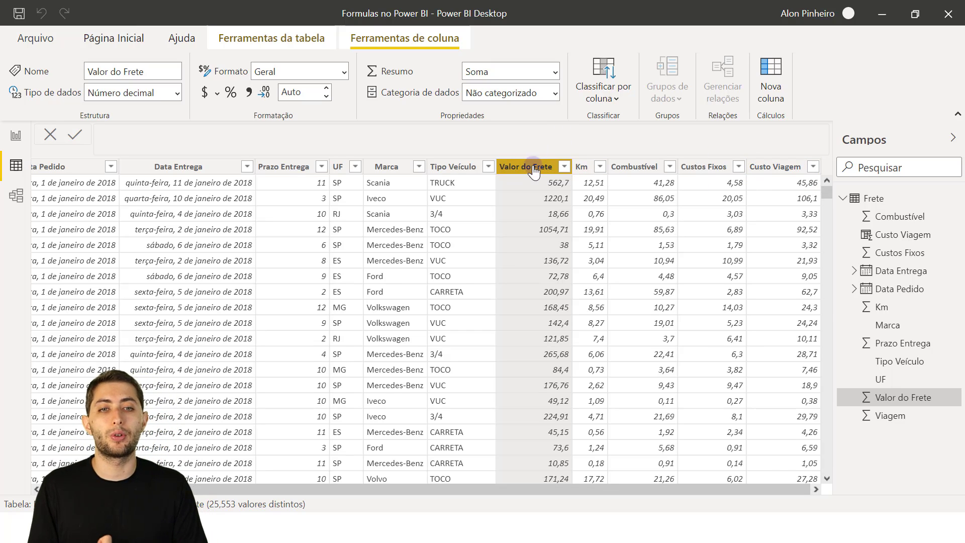
pyautogui.click(533, 168)
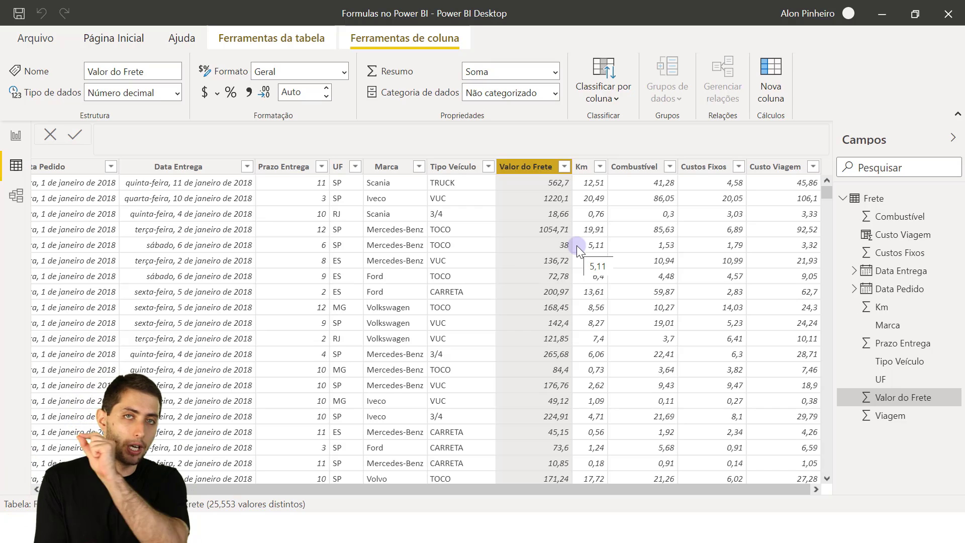
pyautogui.click(529, 235)
pyautogui.rightClick(530, 235)
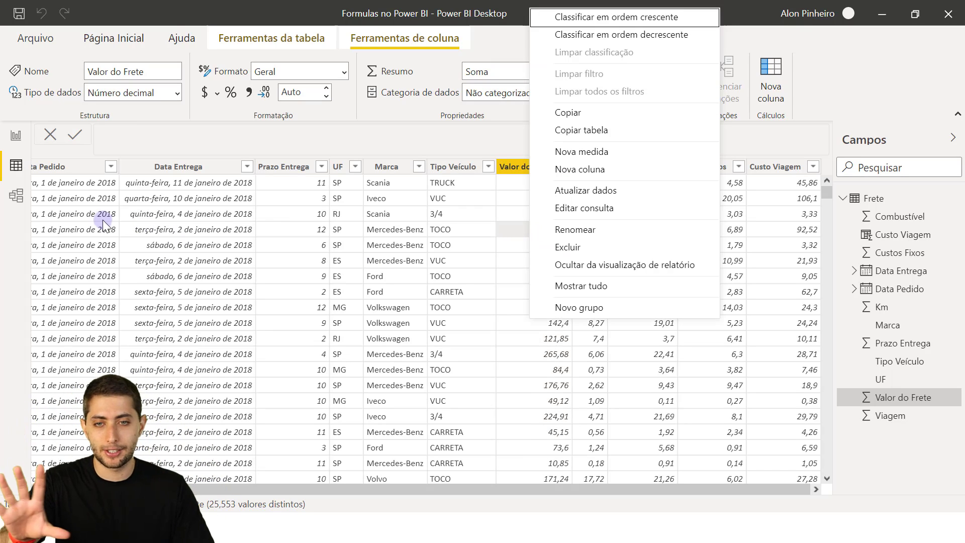
pyautogui.click(119, 215)
pyautogui.click(118, 215)
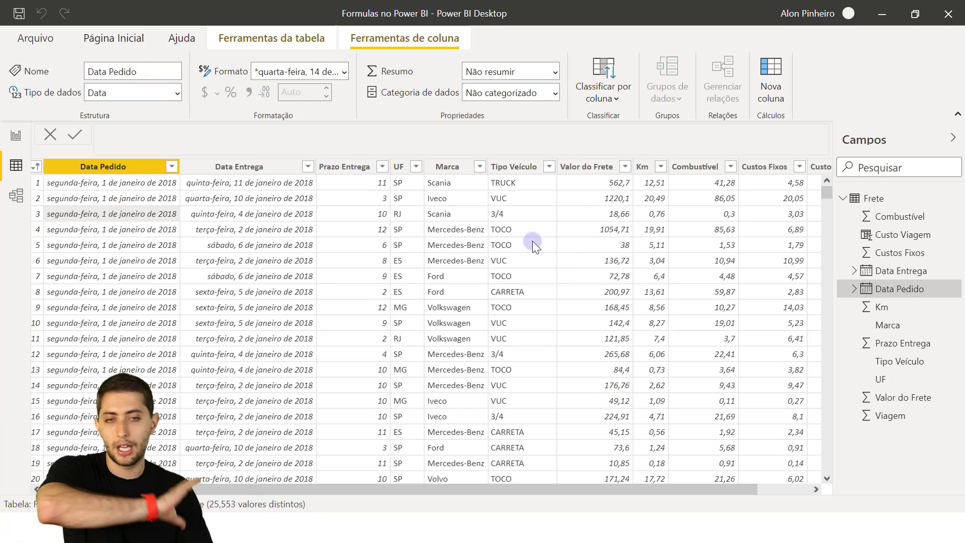
pyautogui.rightClick(532, 240)
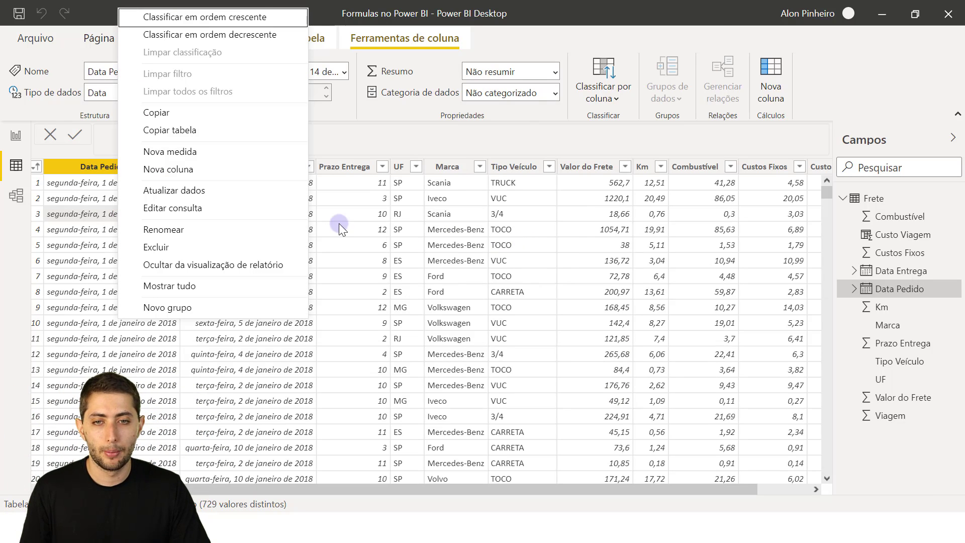
pyautogui.click(219, 168)
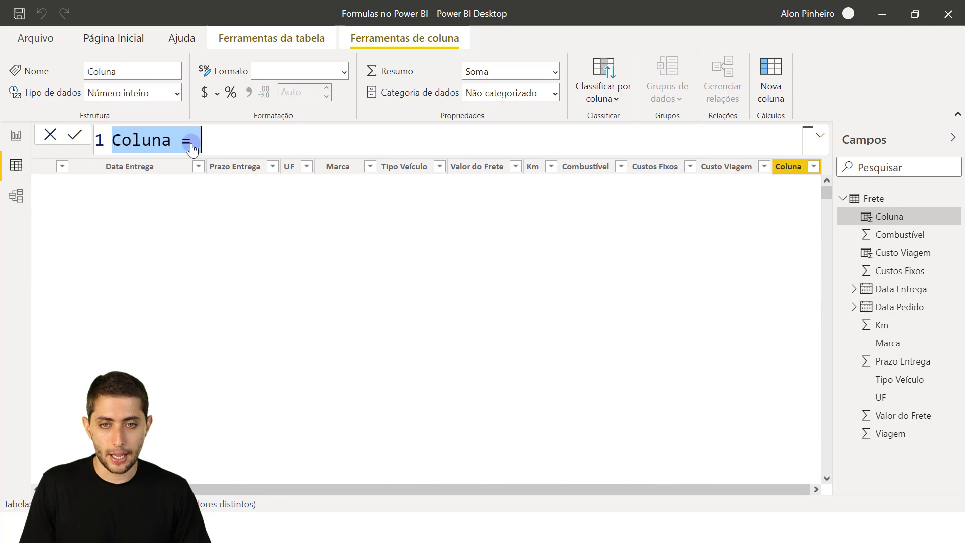
# - Replace the new column's default name in the formula with Valor Frete Líquido, keeping the equals sign
pyautogui.click(216, 135)
pyautogui.moveTo(174, 142); pyautogui.dragTo(93, 123)
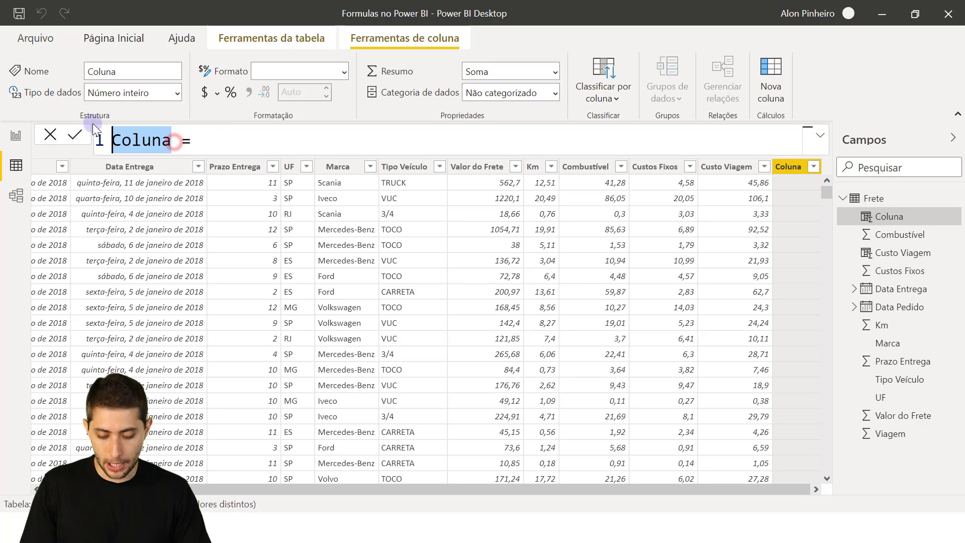
pyautogui.write('Valor Frete L')
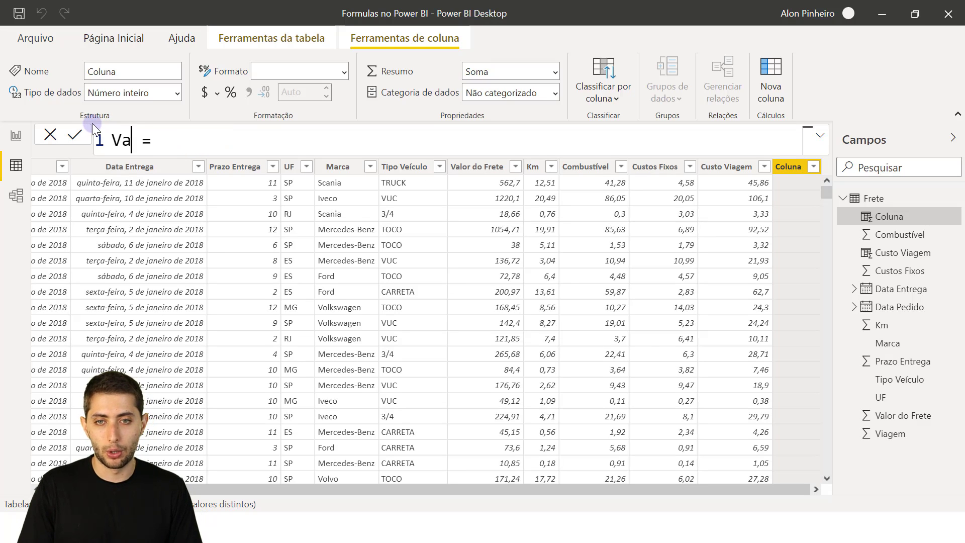
pyautogui.write('íquido')
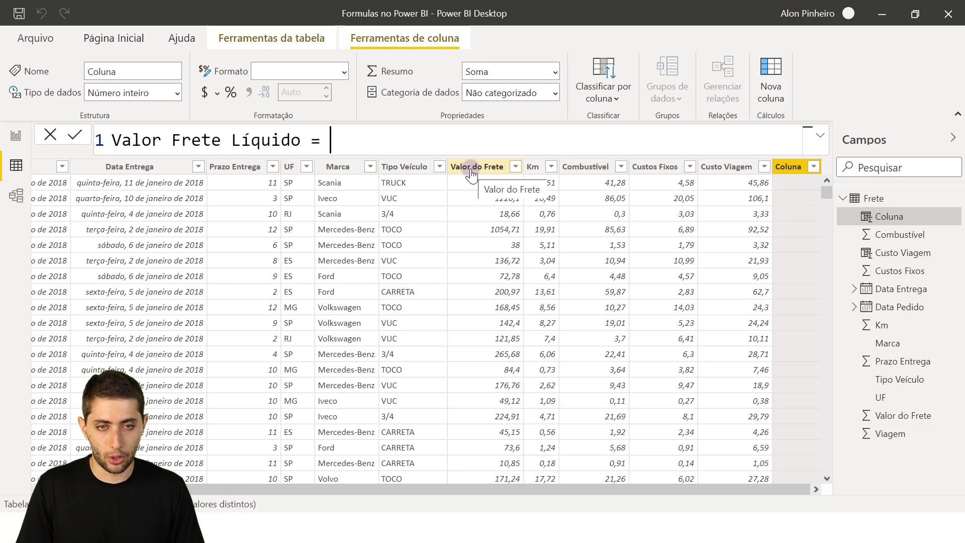
# - Enter Frete[Valor do Frete]*85% as the expression for Valor Frete Líquido
pyautogui.write('valor do f')
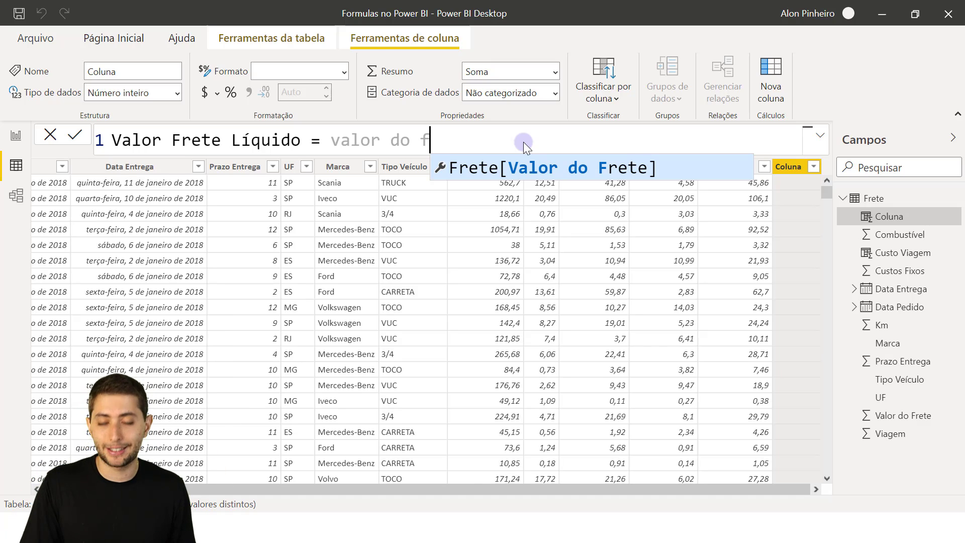
pyautogui.press('Tab')
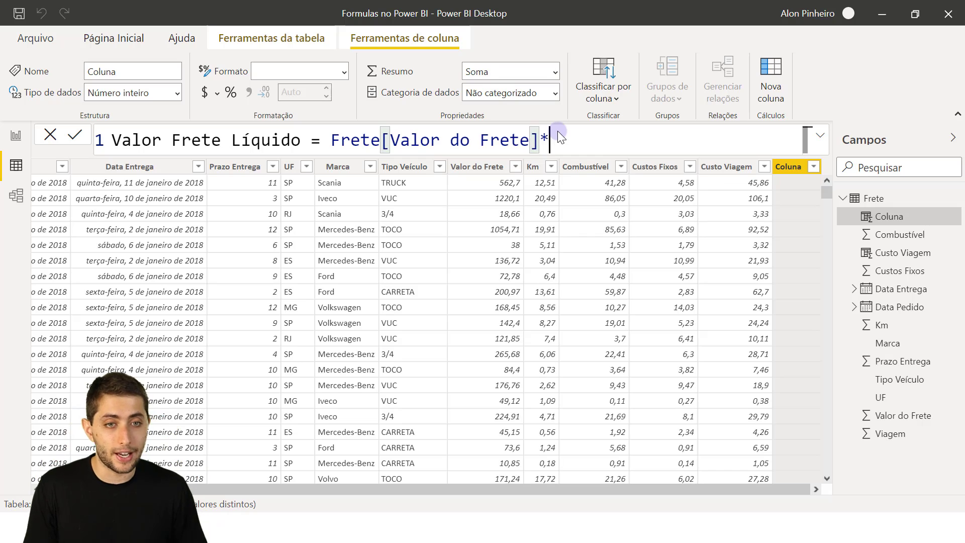
pyautogui.write('*85%')
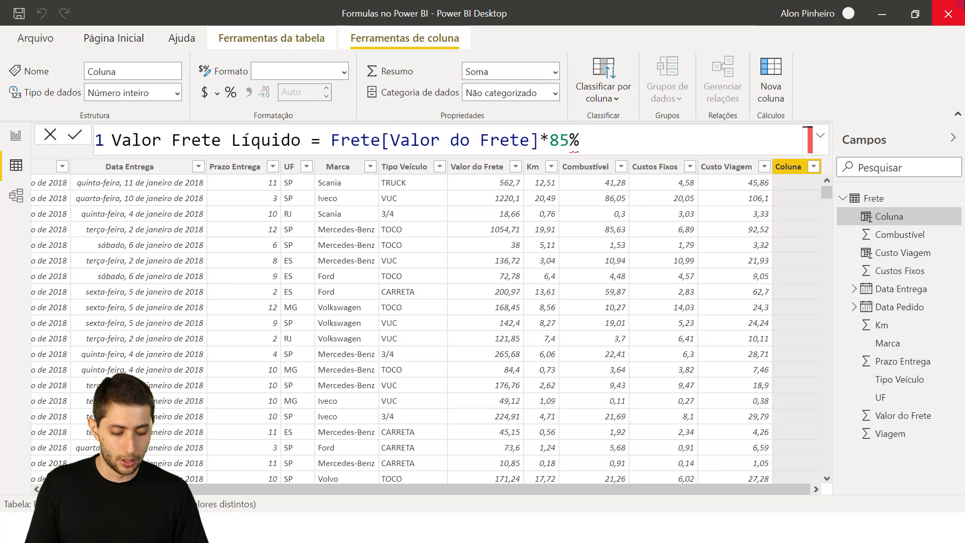
# - Replace the 85% factor in the Valor Frete Líquido formula with 0.85 and commit it
pyautogui.press('BackSpace')
pyautogui.press('BackSpace')
pyautogui.press('BackSpace')
pyautogui.write('0,')
pyautogui.press('BackSpace')
pyautogui.press('BackSpace')
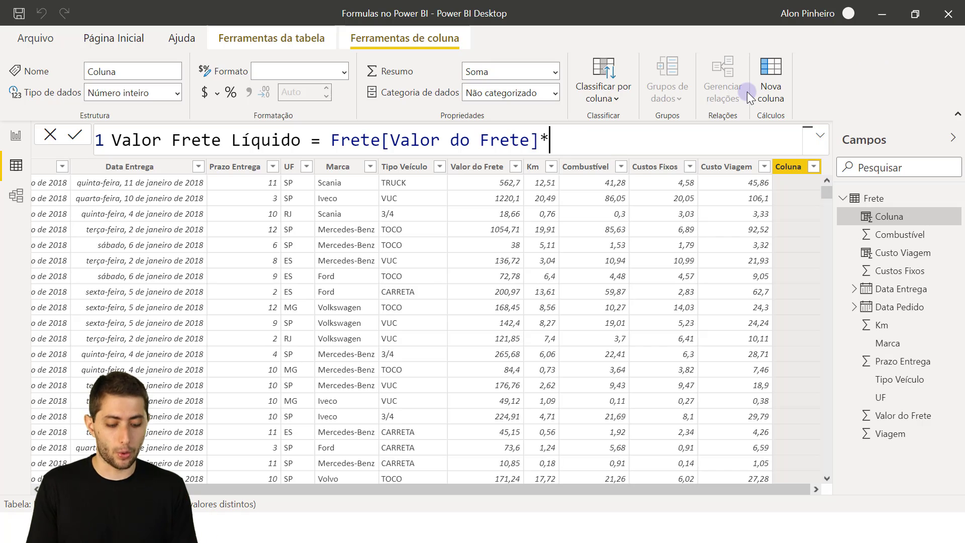
pyautogui.write('0.85')
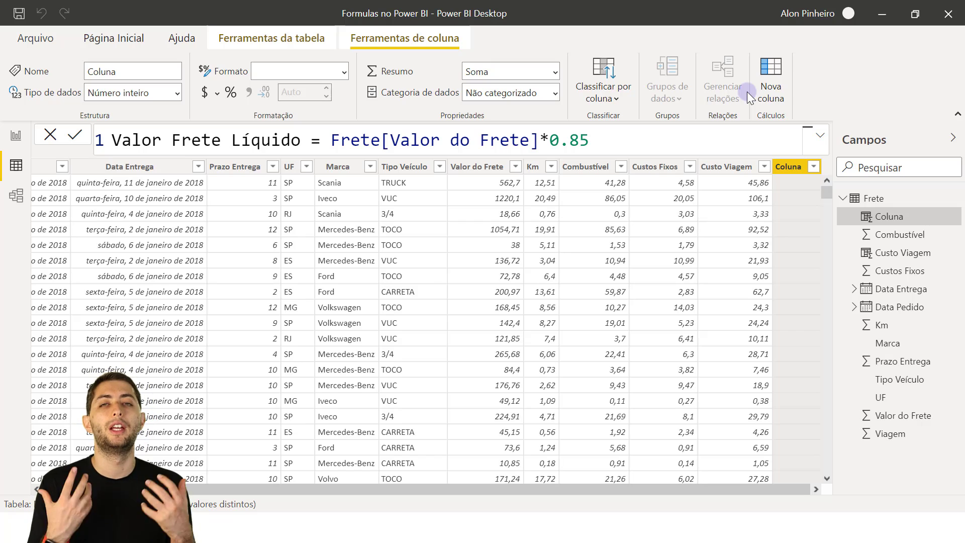
pyautogui.press('Return')
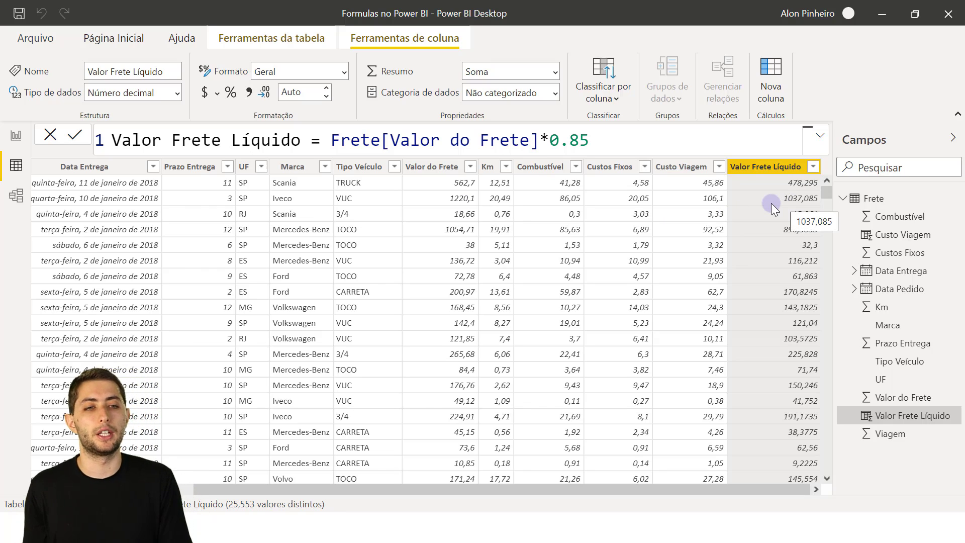
# - Wrap the Valor Frete Líquido expression in the ROUND function with 2 digits and commit the formula
pyautogui.scroll(-3, 785, 303)
pyautogui.scroll(3, 785, 308)
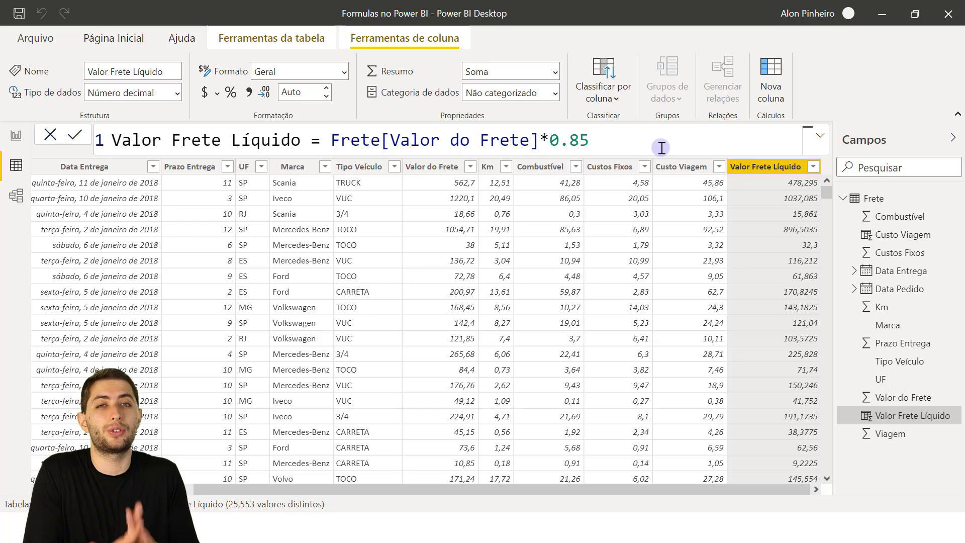
pyautogui.click(331, 139)
pyautogui.write('round(')
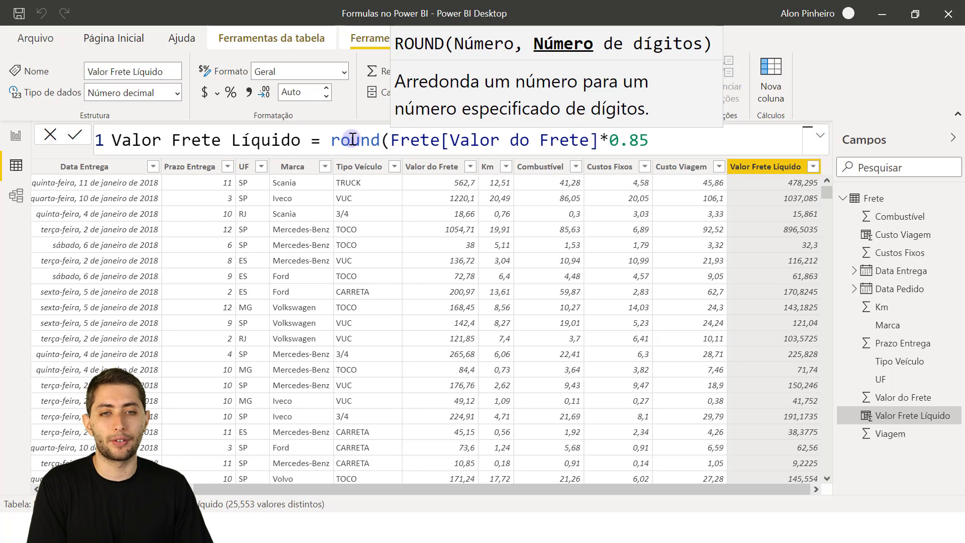
pyautogui.click(390, 140)
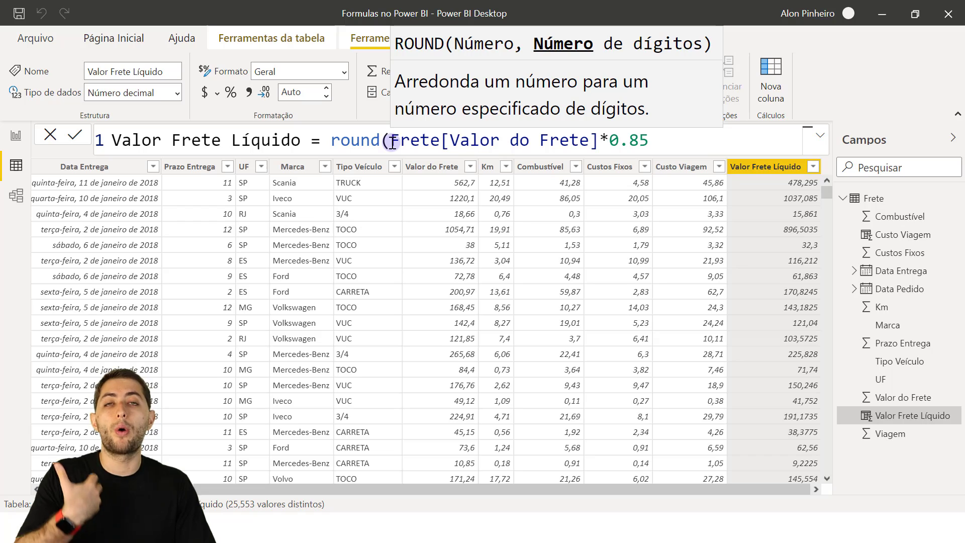
pyautogui.moveTo(392, 143); pyautogui.dragTo(649, 142)
pyautogui.doubleClick(651, 141)
pyautogui.click(652, 135)
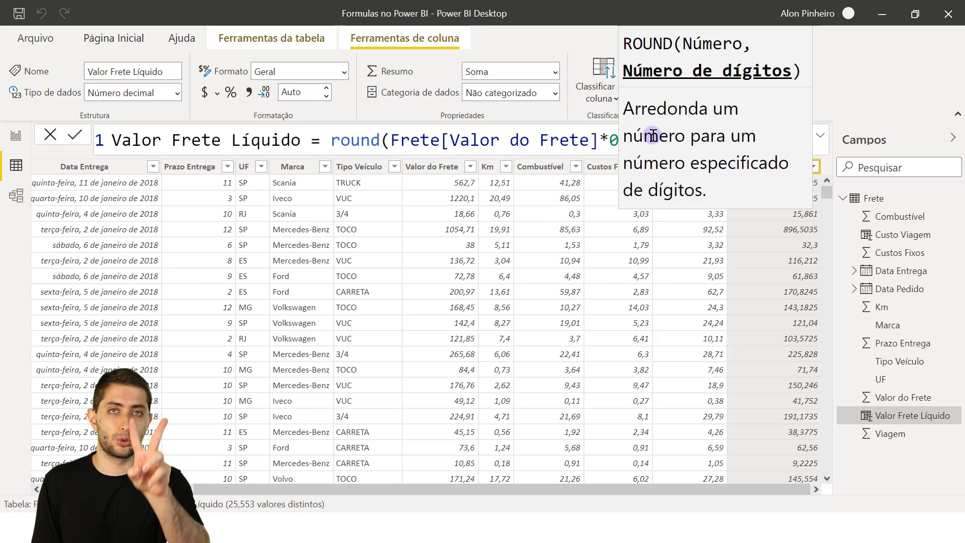
pyautogui.write('2')
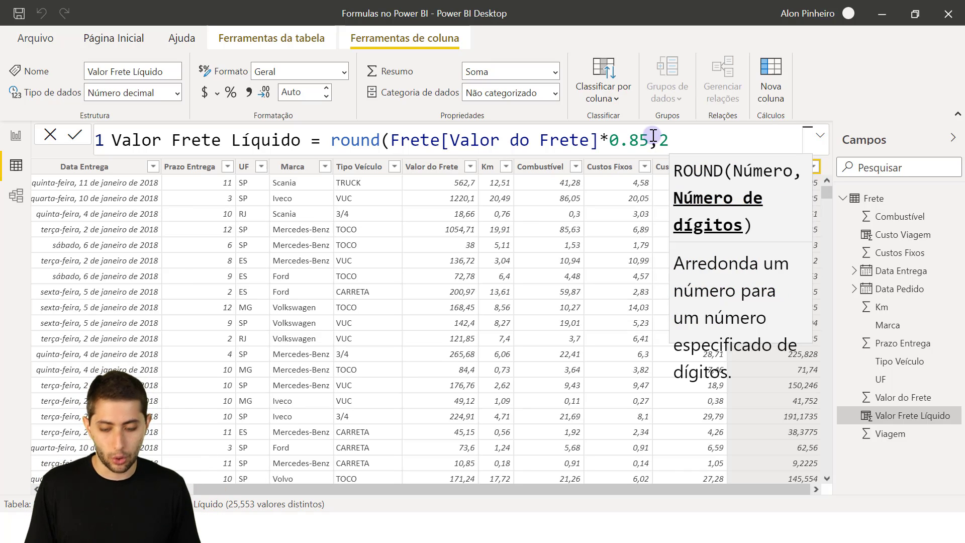
pyautogui.write(')')
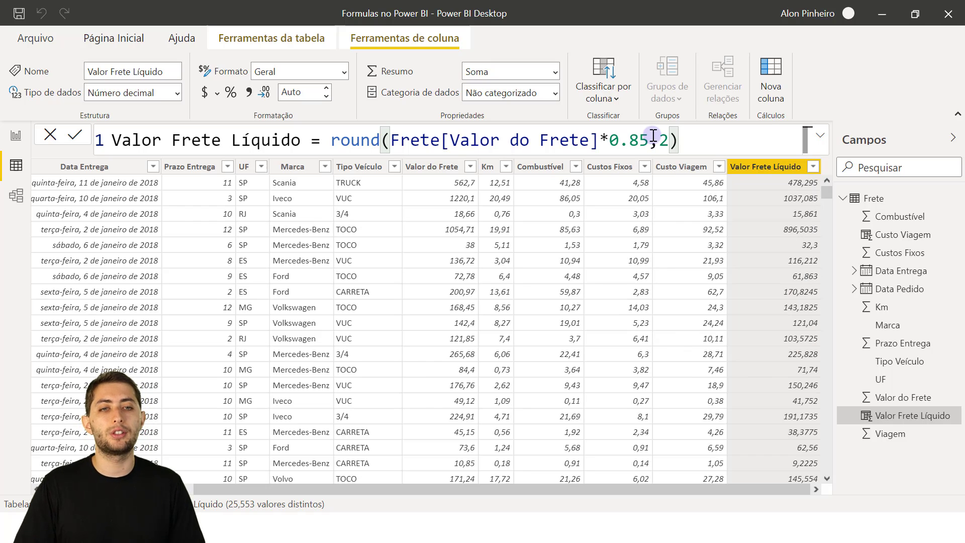
pyautogui.press('Return')
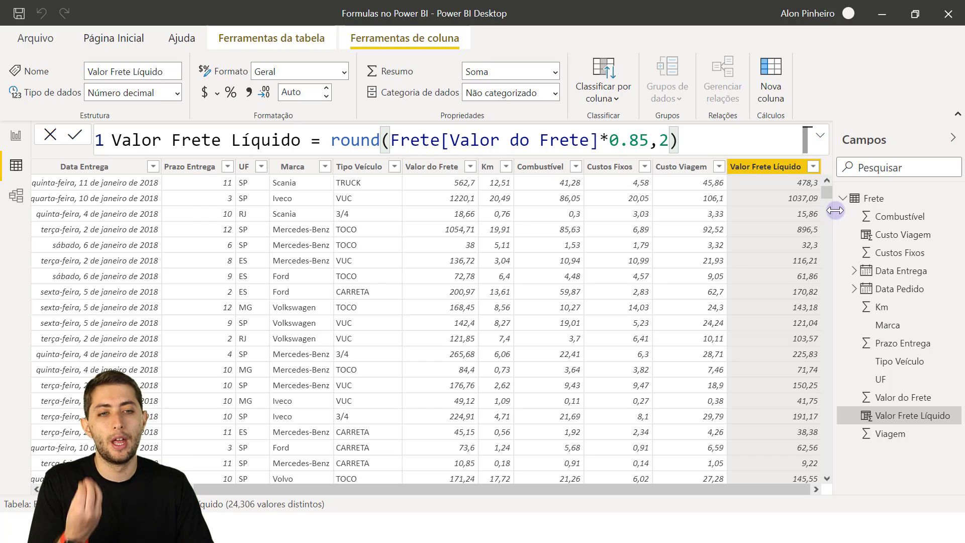
pyautogui.click(764, 170)
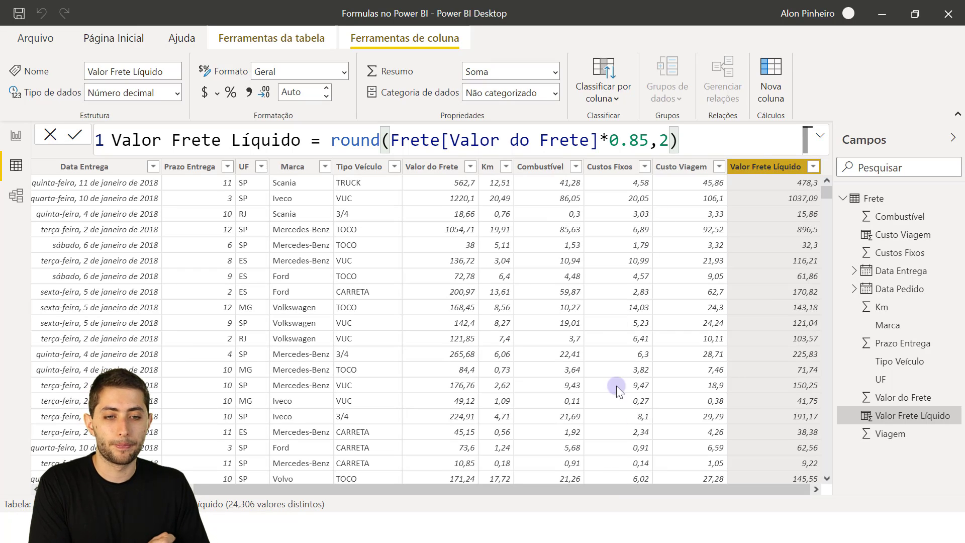
# - Examine the Data Pedido, Data Entrega and Prazo Entrega columns at the start of the Frete table
pyautogui.moveTo(614, 493); pyautogui.dragTo(354, 427)
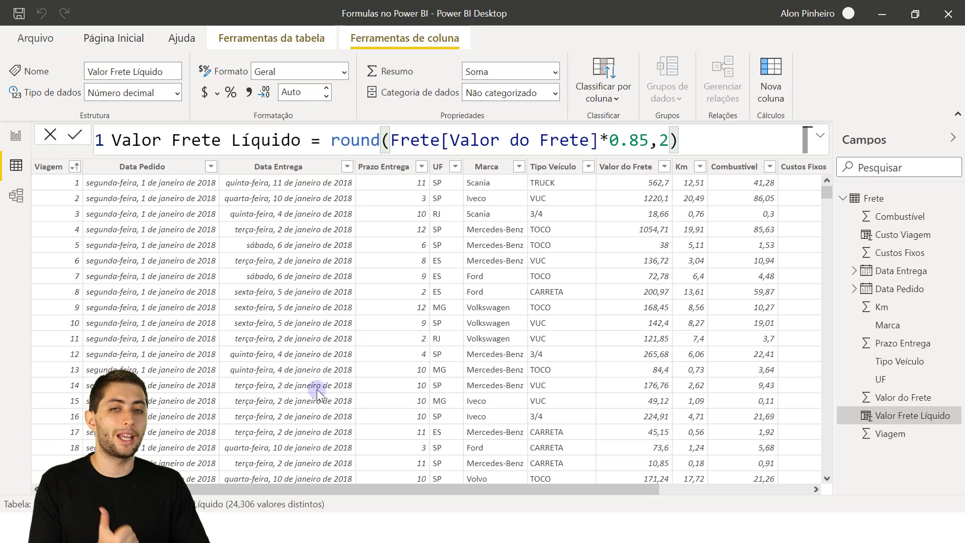
pyautogui.click(157, 169)
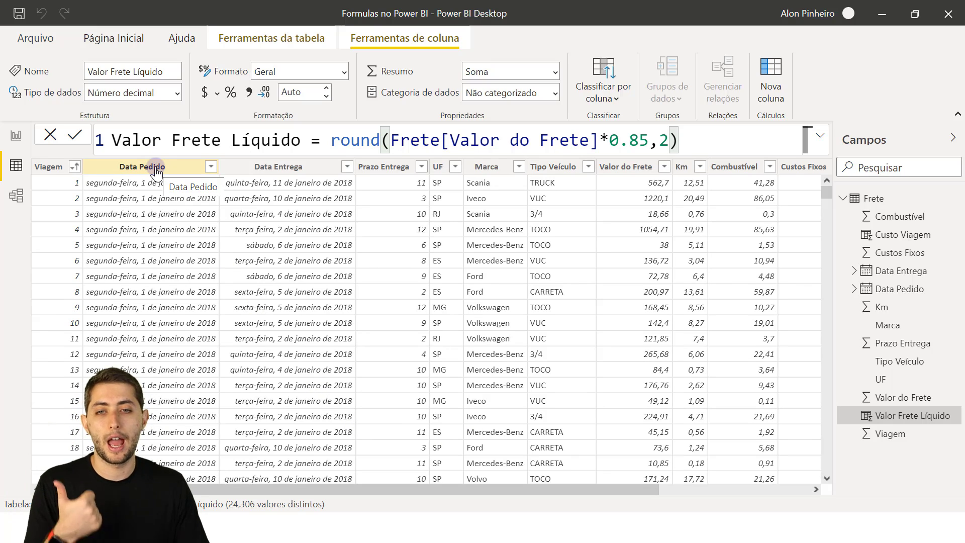
pyautogui.click(157, 169)
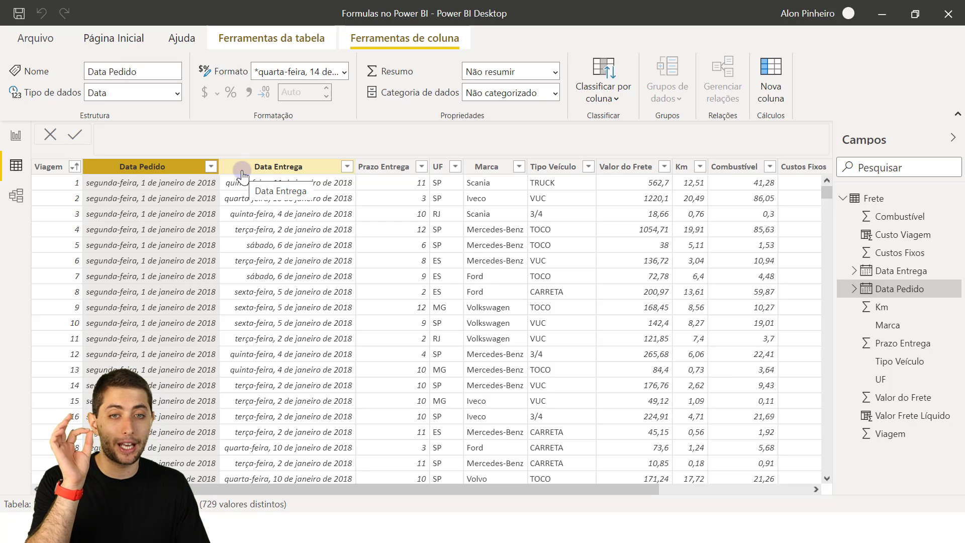
pyautogui.click(377, 169)
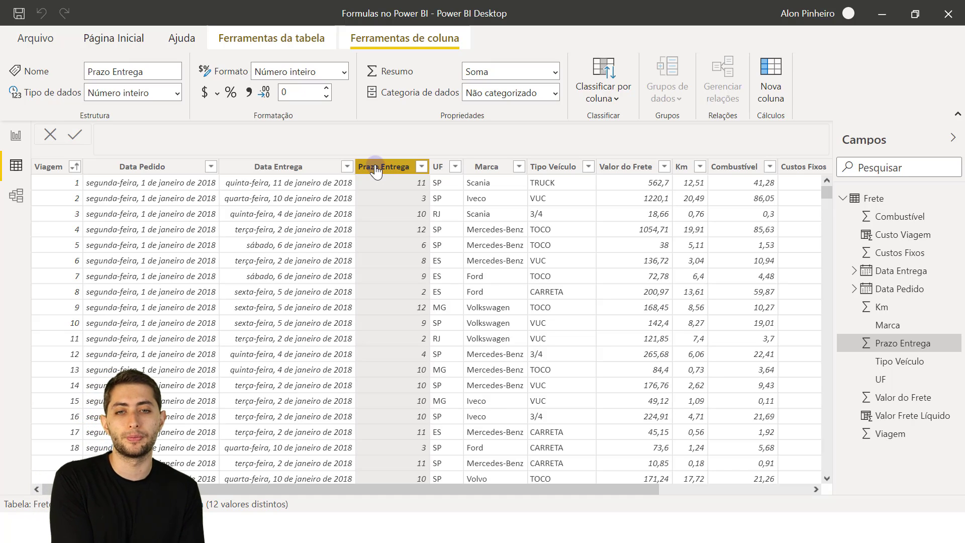
# - Compare the Data Pedido, Data Entrega and Prazo Entrega values of the first two trips
pyautogui.click(157, 171)
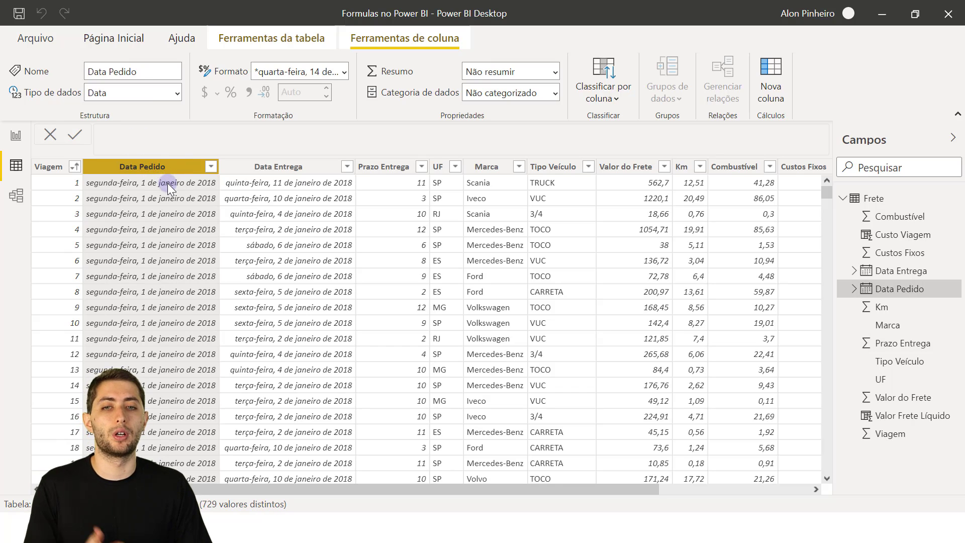
pyautogui.click(293, 184)
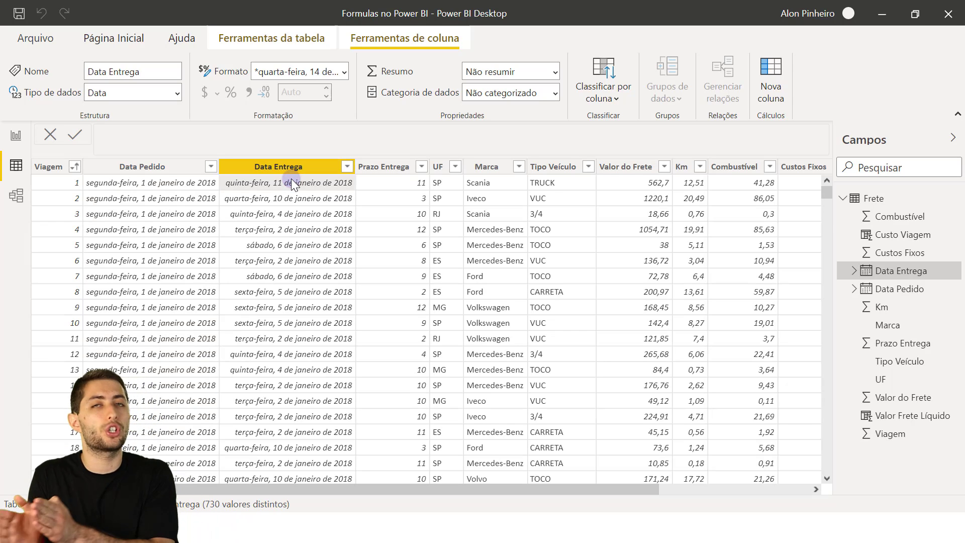
pyautogui.click(394, 164)
pyautogui.click(412, 182)
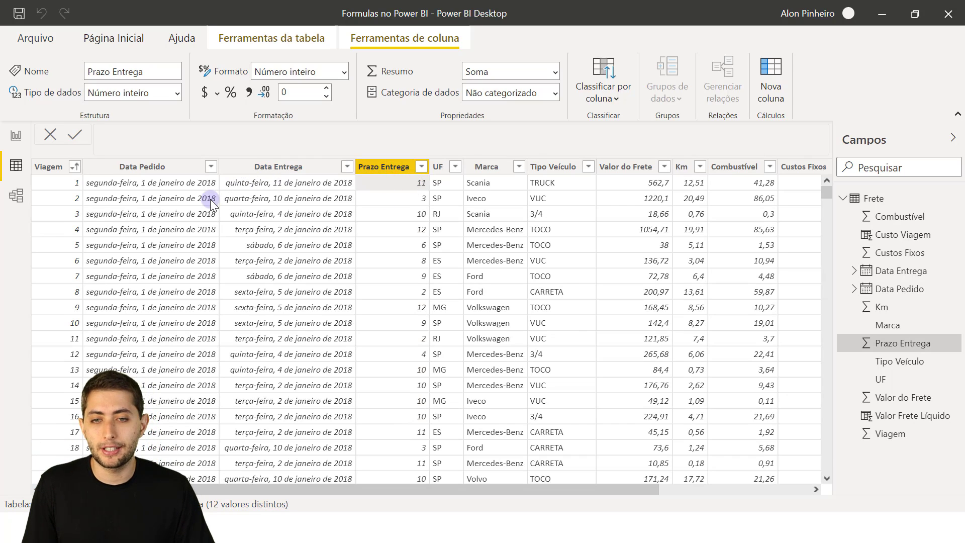
pyautogui.click(178, 199)
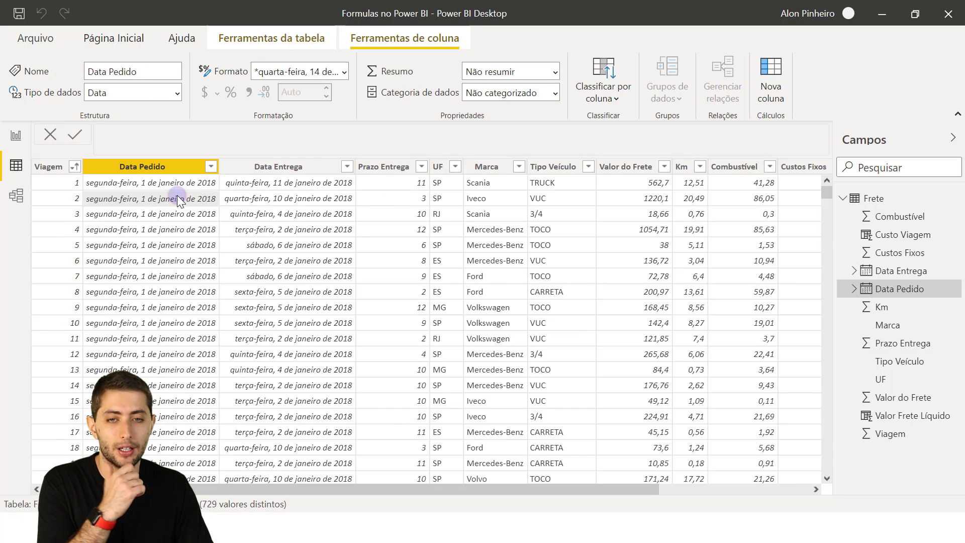
pyautogui.click(246, 203)
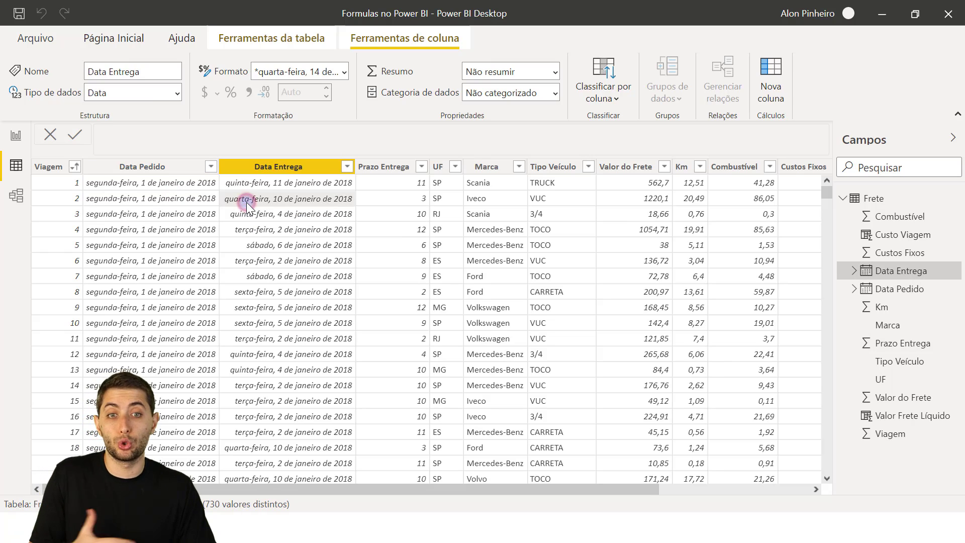
pyautogui.click(379, 203)
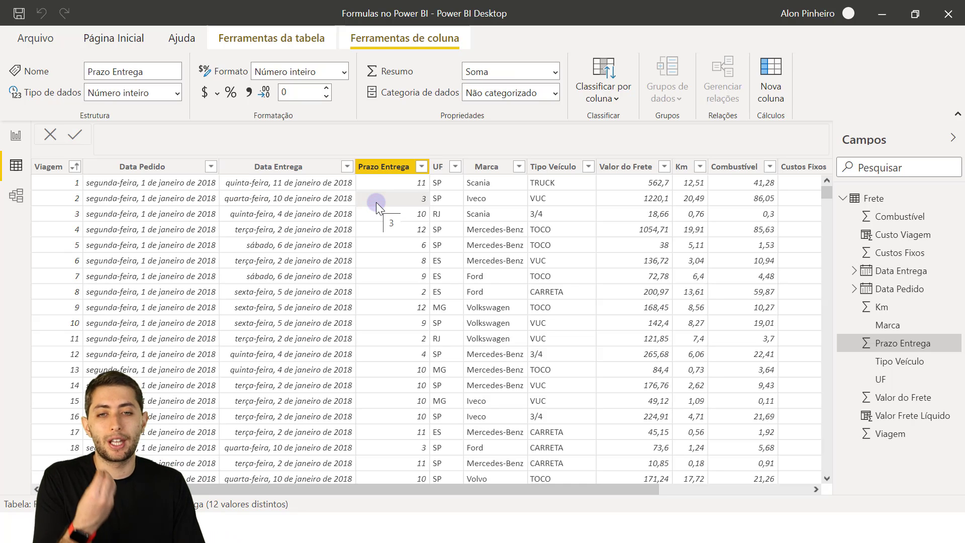
# - Compare Data Entrega against Data Pedido, for the whole columns and for the first two rows
pyautogui.click(278, 170)
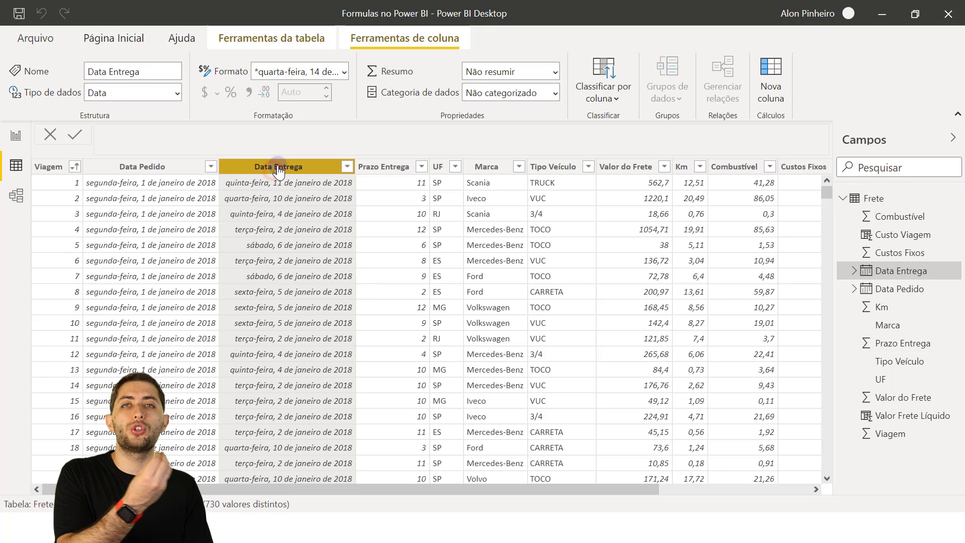
pyautogui.click(166, 167)
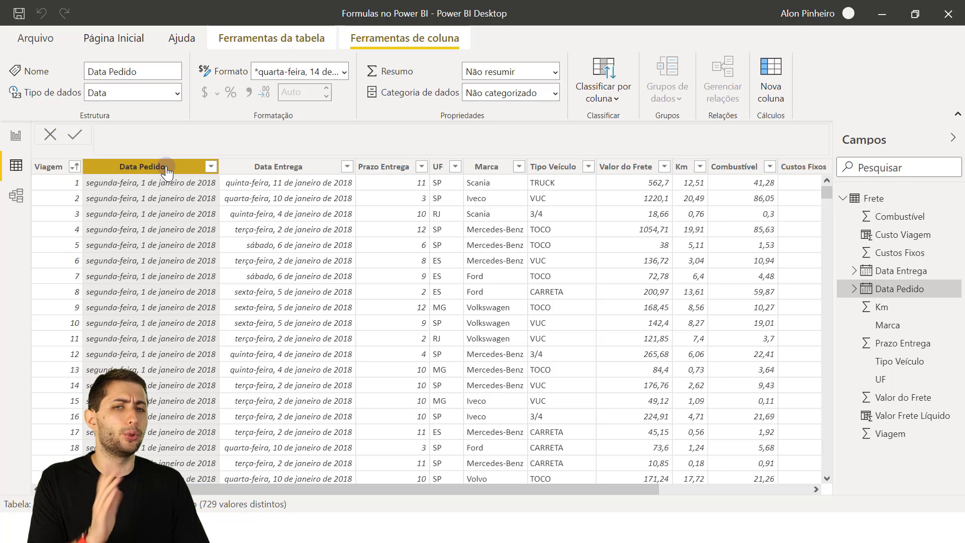
pyautogui.click(272, 167)
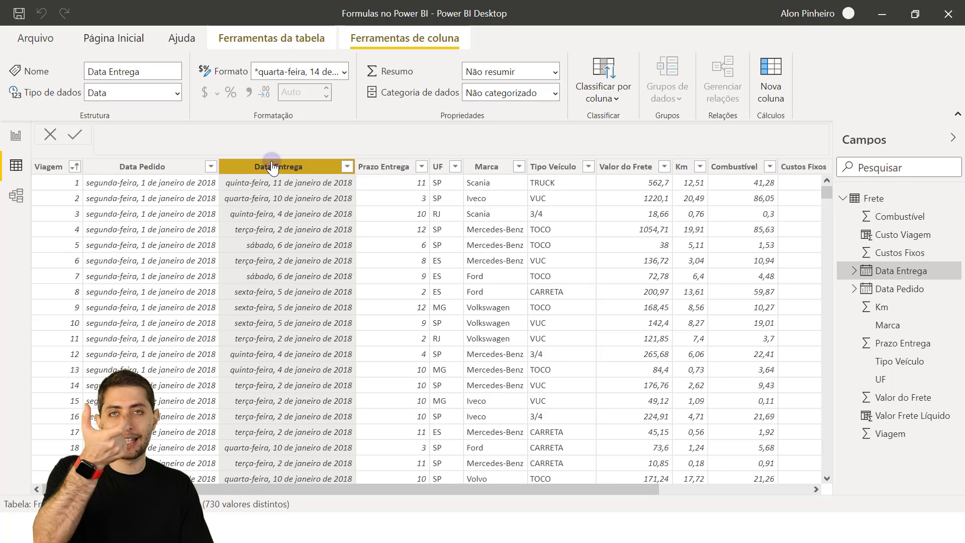
pyautogui.click(177, 165)
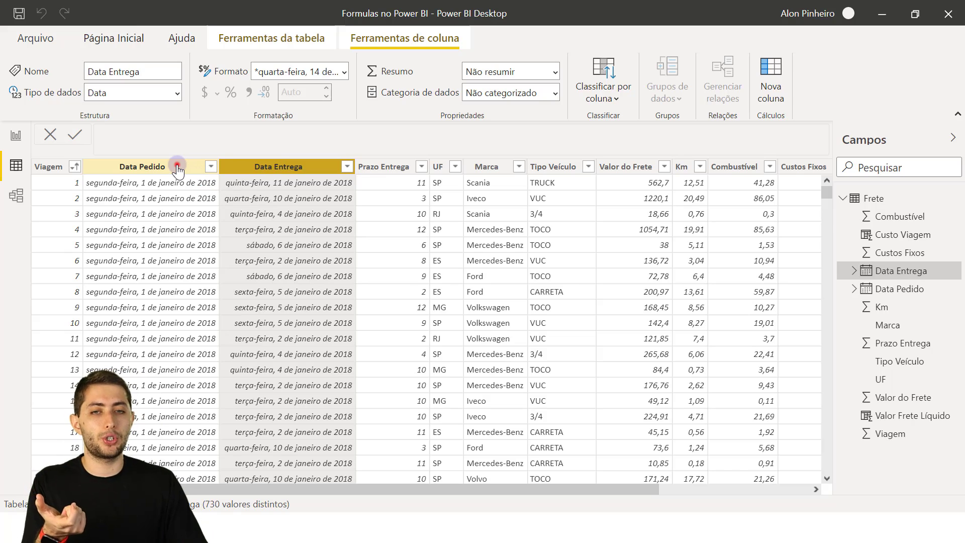
pyautogui.click(272, 186)
pyautogui.click(273, 186)
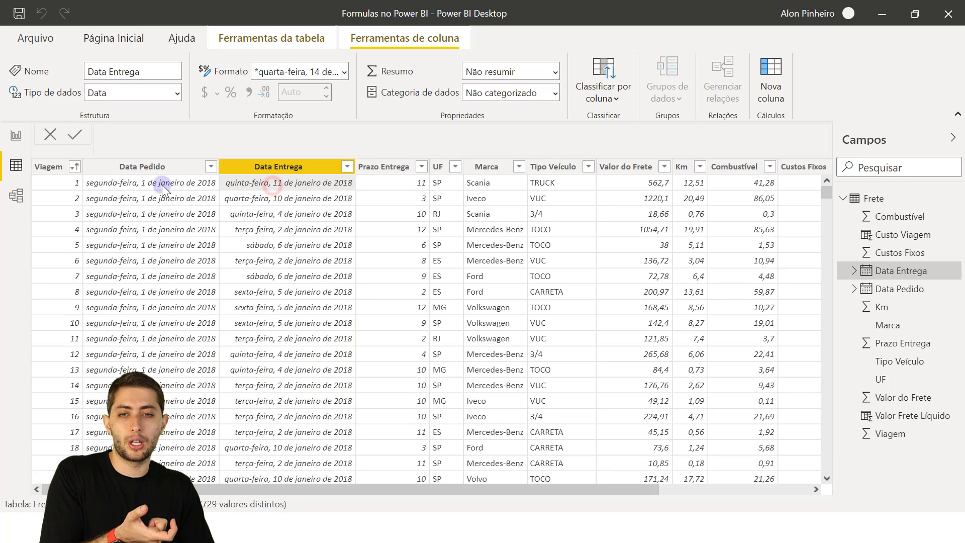
pyautogui.click(161, 184)
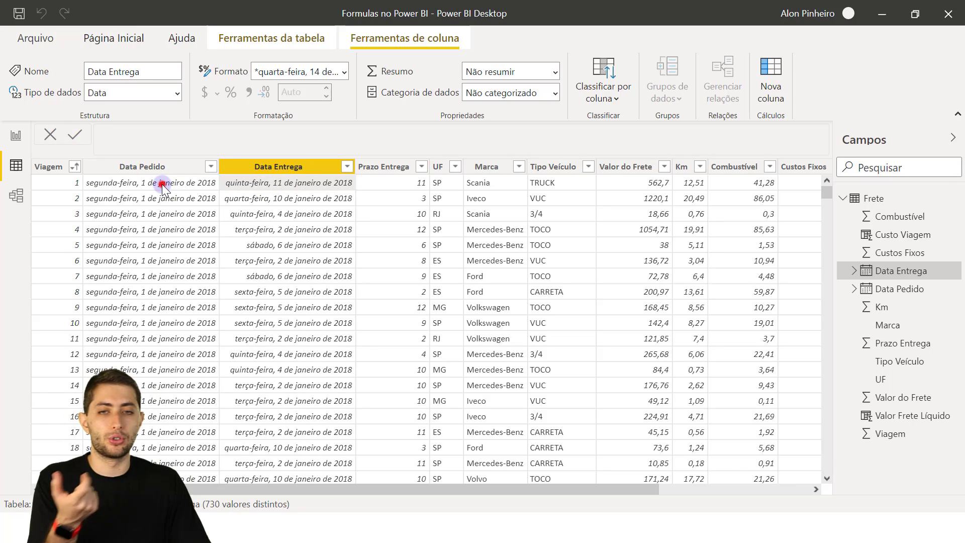
pyautogui.click(244, 200)
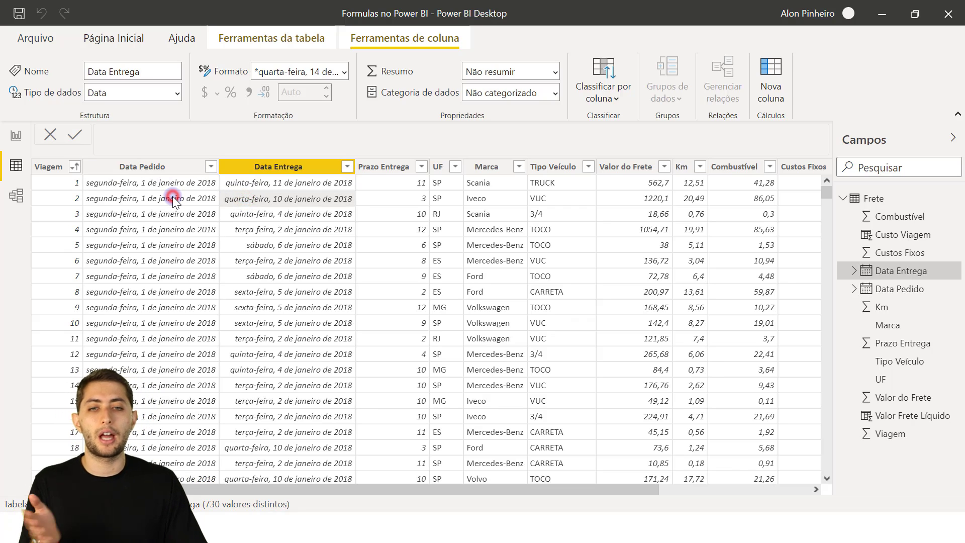
pyautogui.click(174, 200)
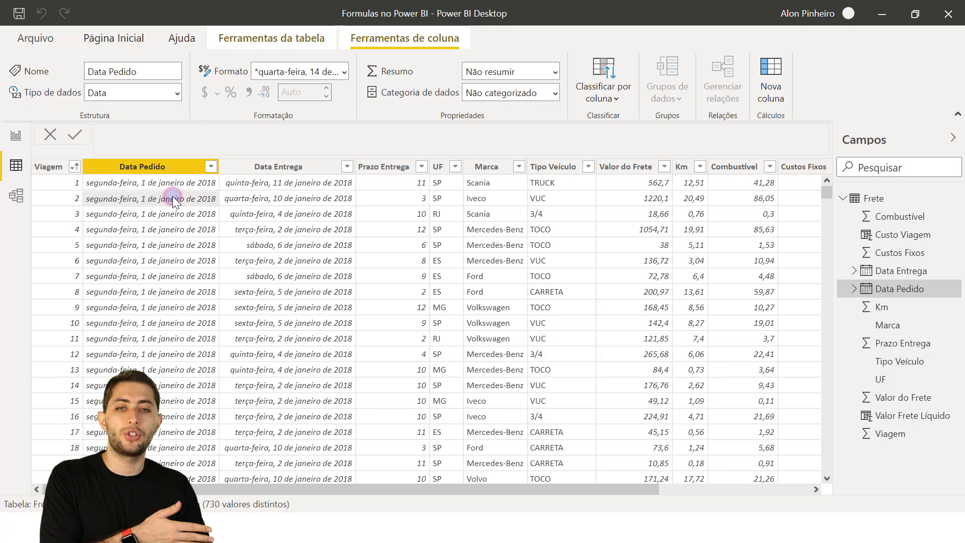
# - Add a new calculated column to the Frete table and name it Tempo Entrega in its formula
pyautogui.click(302, 228)
pyautogui.rightClick(302, 229)
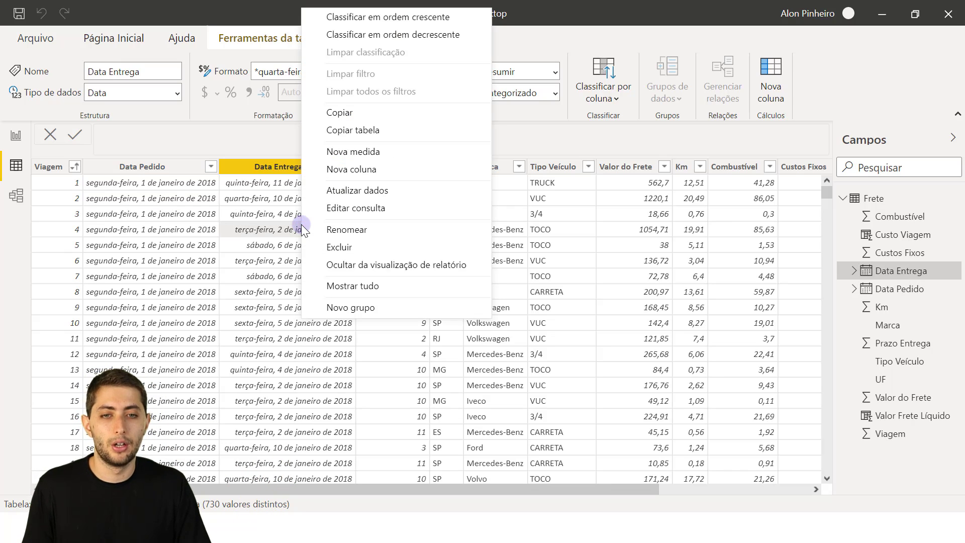
pyautogui.press('Escape')
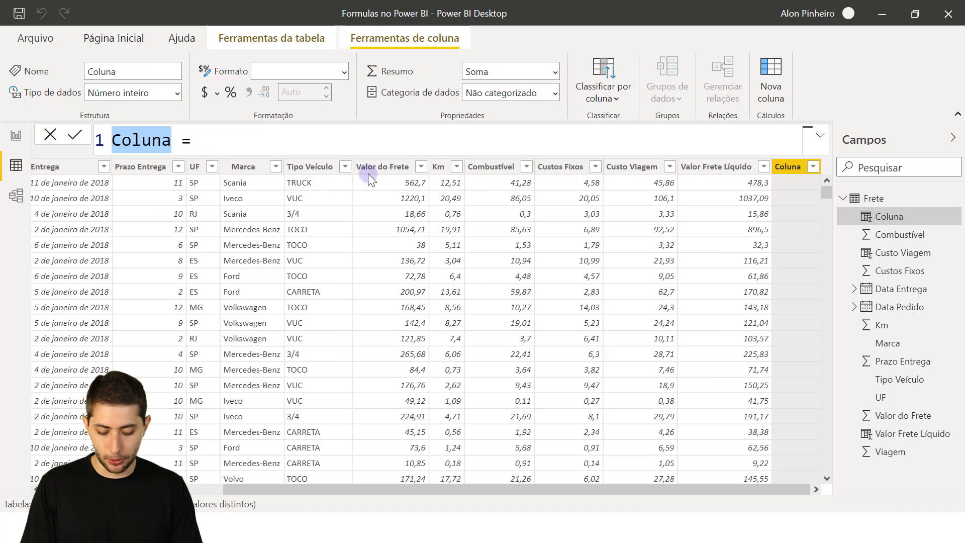
pyautogui.write('Tempo Entrega')
pyautogui.press('End')
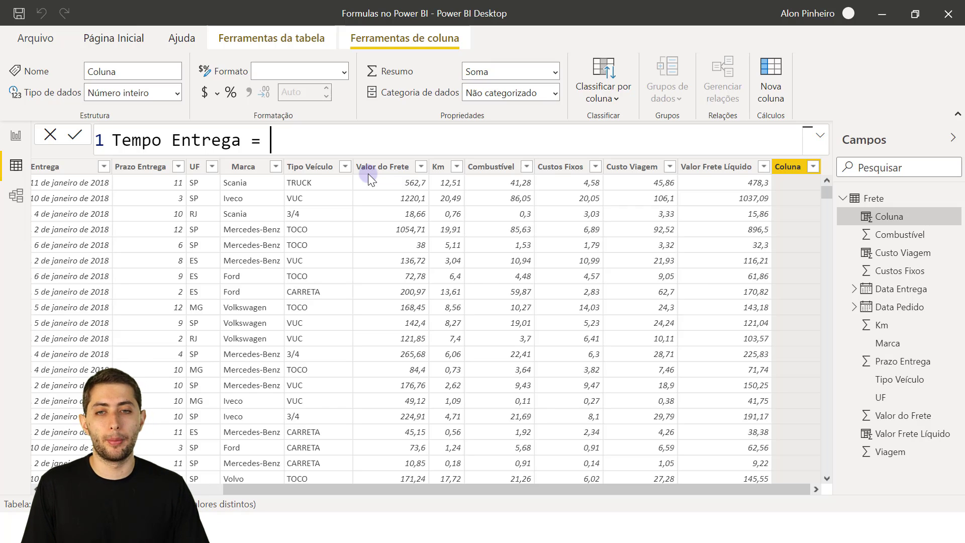
# - Enter Frete[Data Entrega]-Frete[Data Pedido] as the expression for Tempo Entrega
pyautogui.moveTo(493, 486); pyautogui.dragTo(328, 442)
pyautogui.write('da')
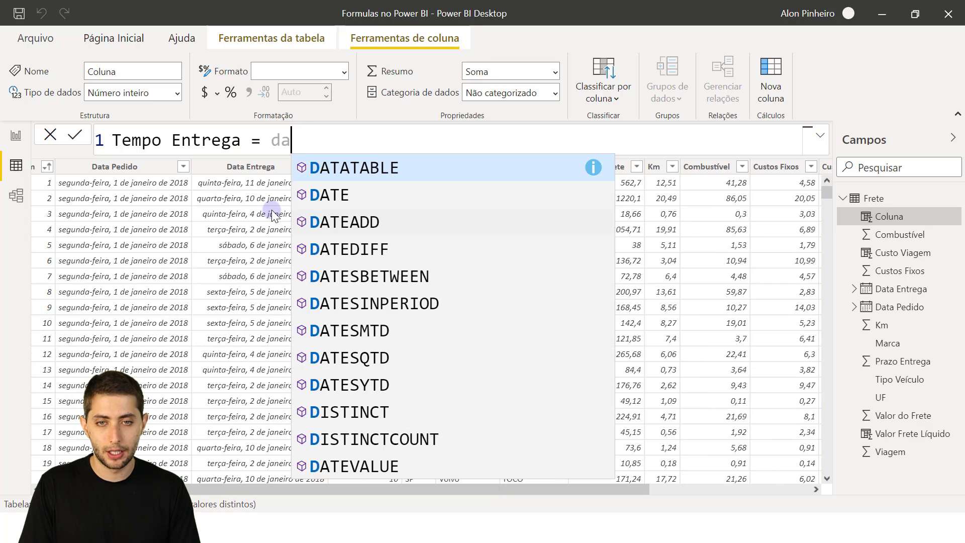
pyautogui.write('ta entre')
pyautogui.press('Tab')
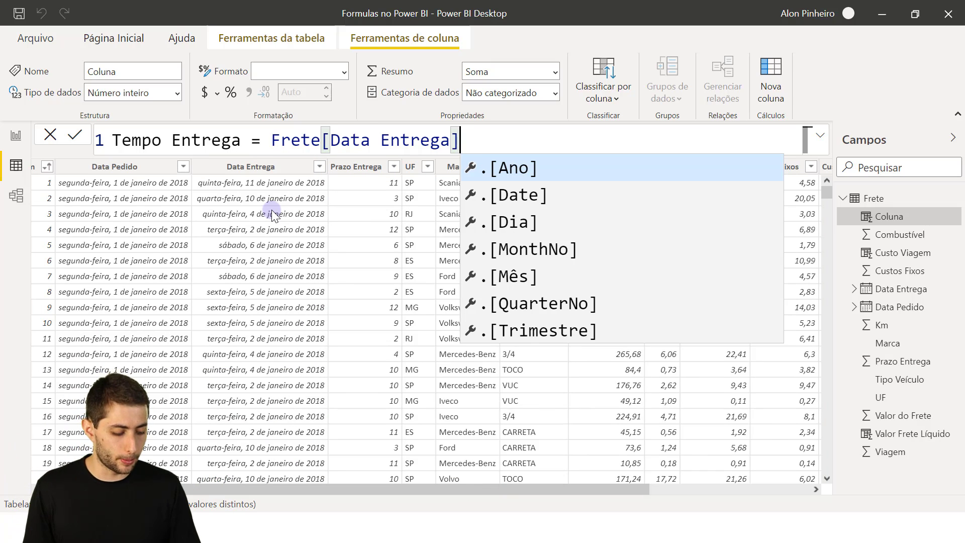
pyautogui.write('-data ')
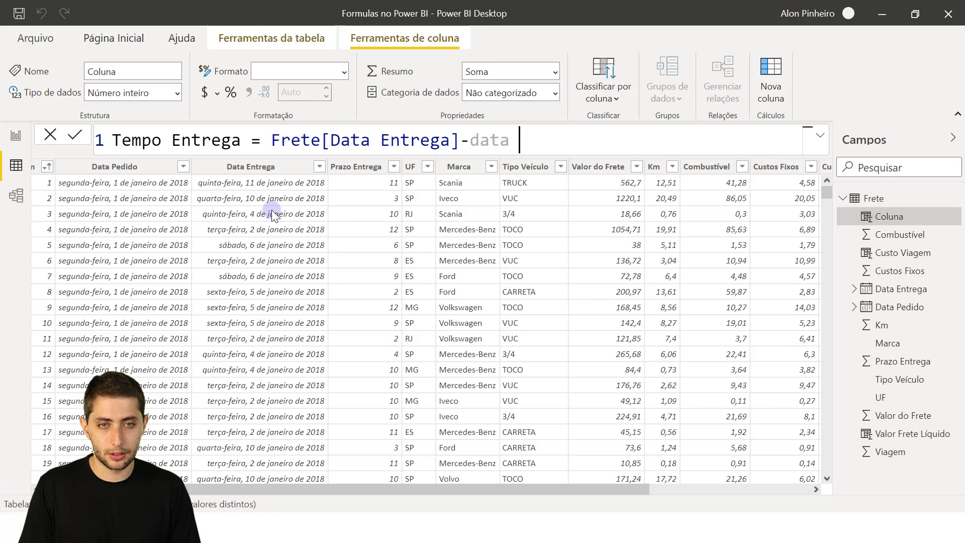
pyautogui.write('ped')
pyautogui.press('Tab')
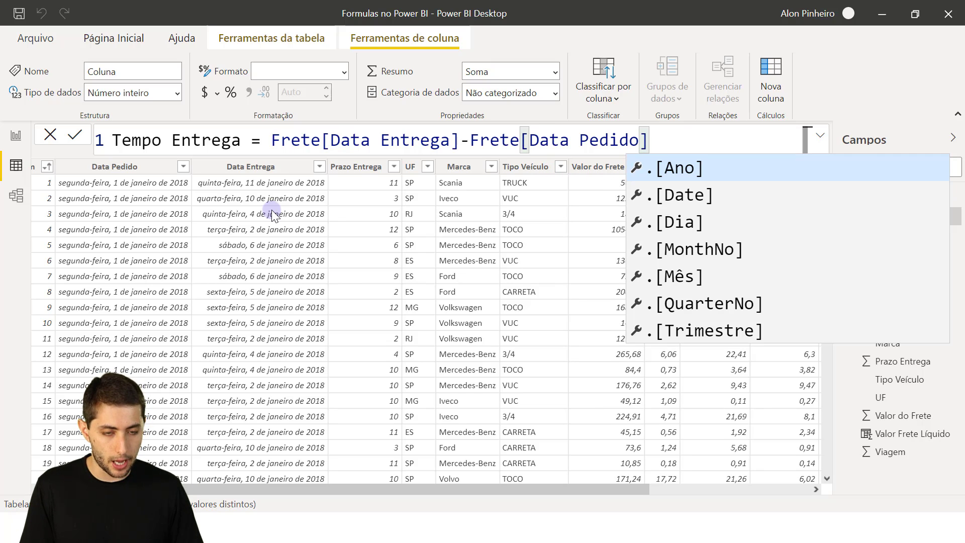
pyautogui.press('Tab')
pyautogui.press('BackSpace')
pyautogui.press('BackSpace')
pyautogui.press('BackSpace')
pyautogui.press('BackSpace')
pyautogui.press('BackSpace')
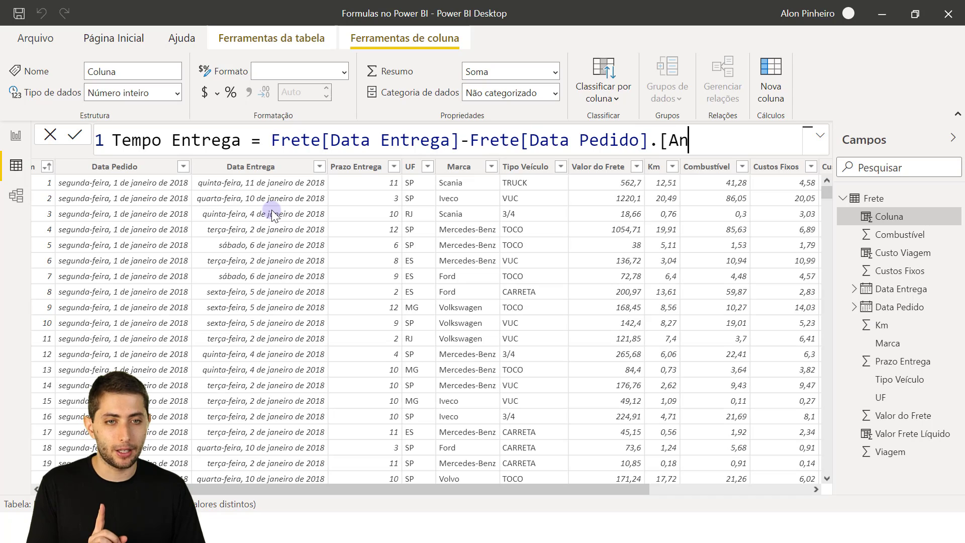
pyautogui.press('BackSpace')
pyautogui.press('BackSpace')
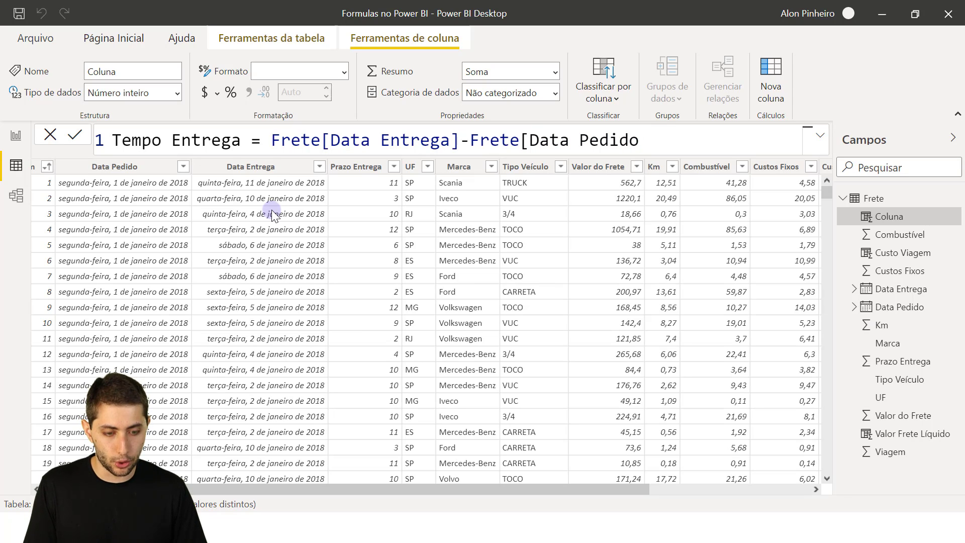
pyautogui.write(']')
# - Dismiss the date-part suggestions after Frete[Data Pedido] and commit the Tempo Entrega formula
pyautogui.press('Down')
pyautogui.press('Down')
pyautogui.press('Up')
pyautogui.press('Up')
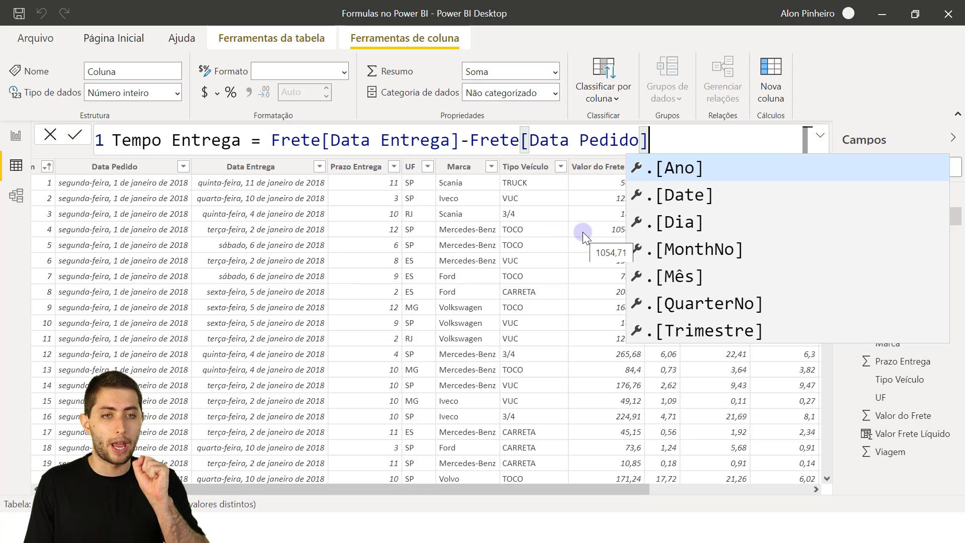
pyautogui.press('Escape')
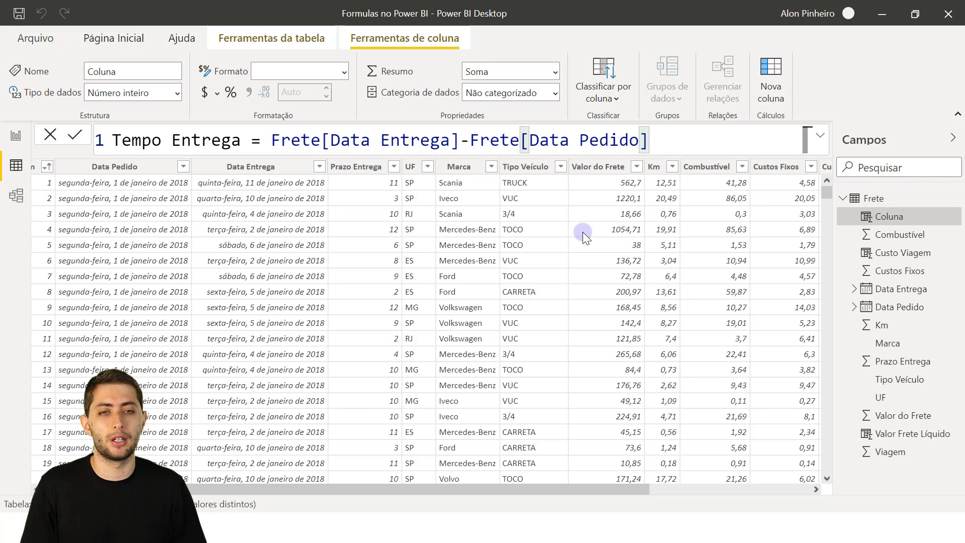
pyautogui.press('Return')
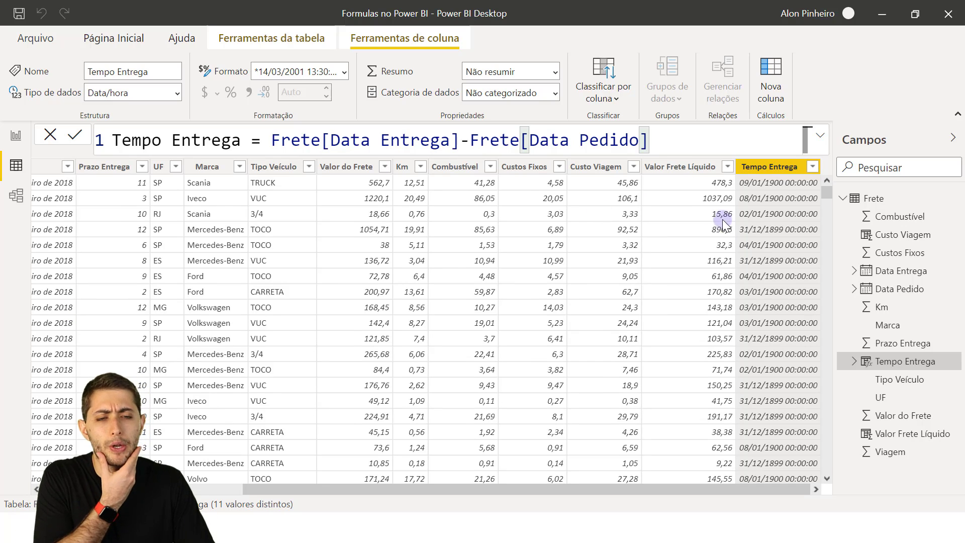
# - Change the data type of the Tempo Entrega column to Número inteiro and accept the conversion
pyautogui.click(767, 183)
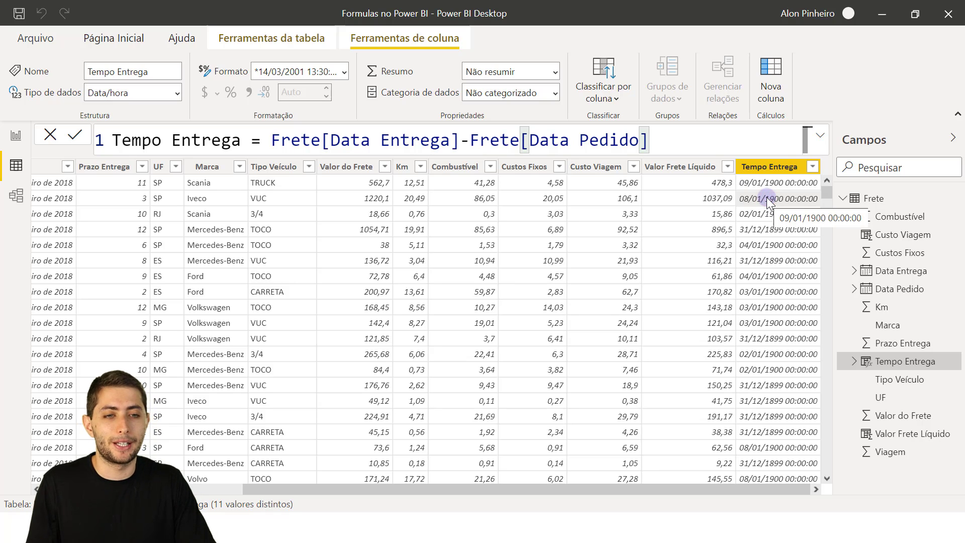
pyautogui.click(773, 167)
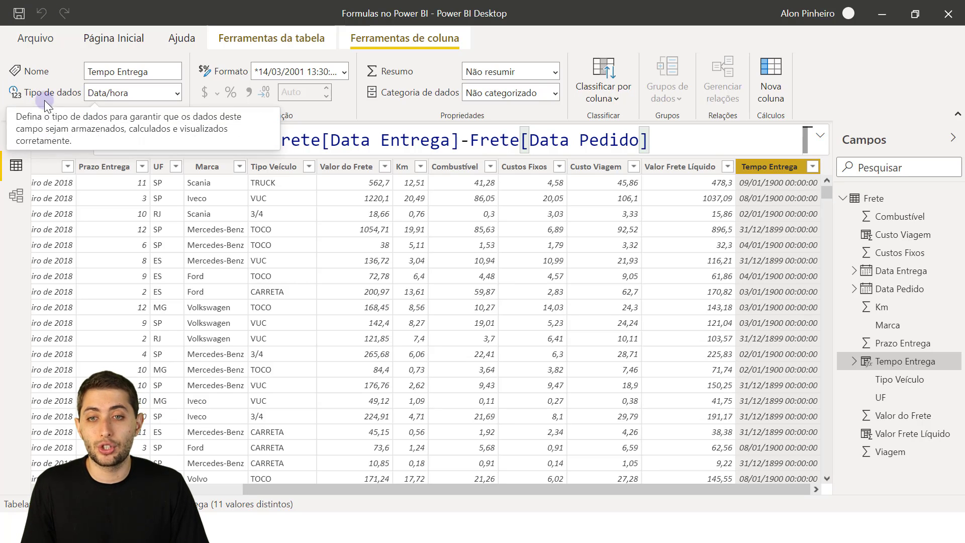
pyautogui.click(176, 92)
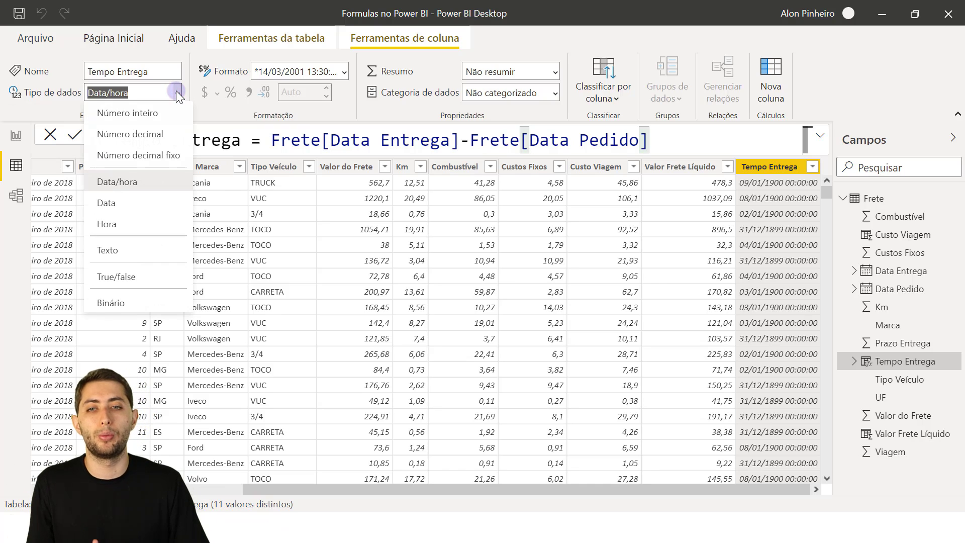
pyautogui.click(133, 113)
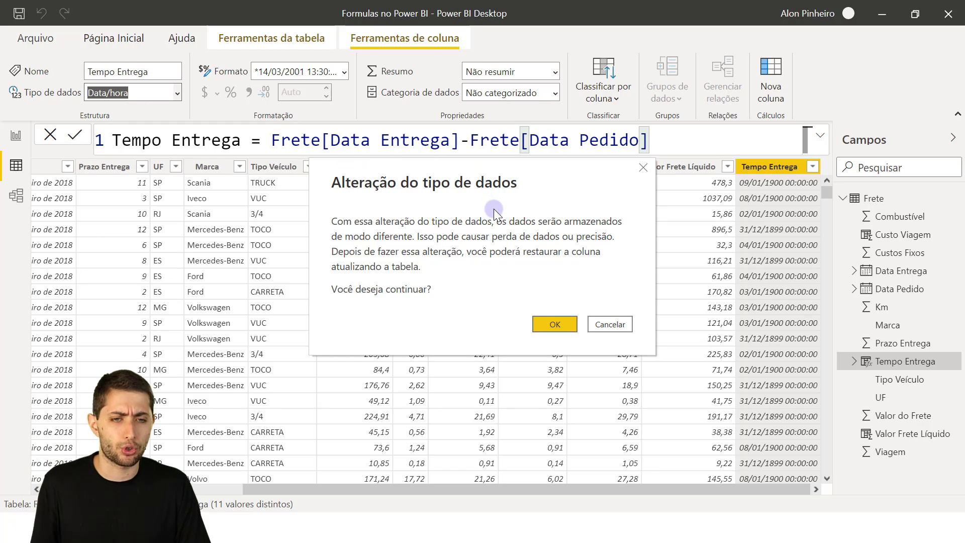
pyautogui.click(558, 326)
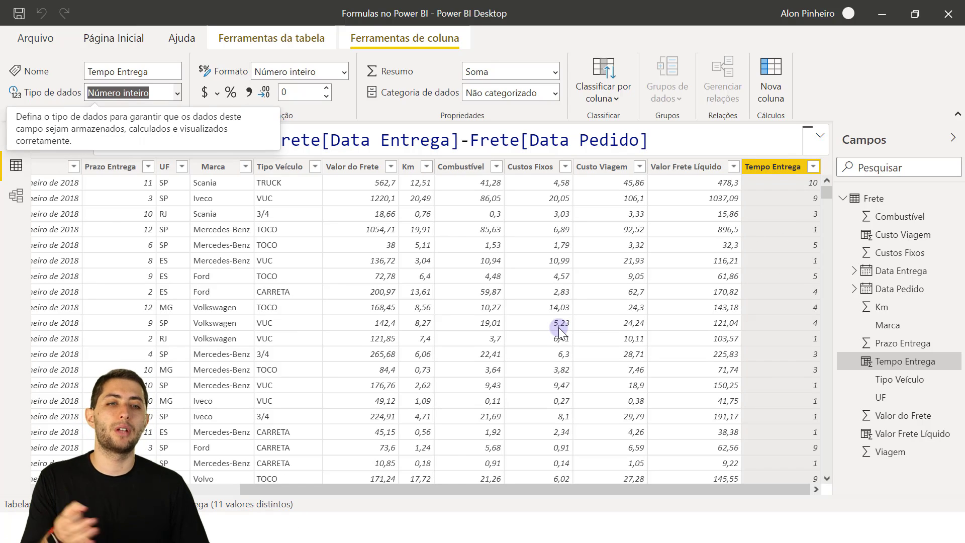
# - Check the Tempo Entrega values against the Data Pedido and Data Entrega dates in the first rows
pyautogui.click(810, 186)
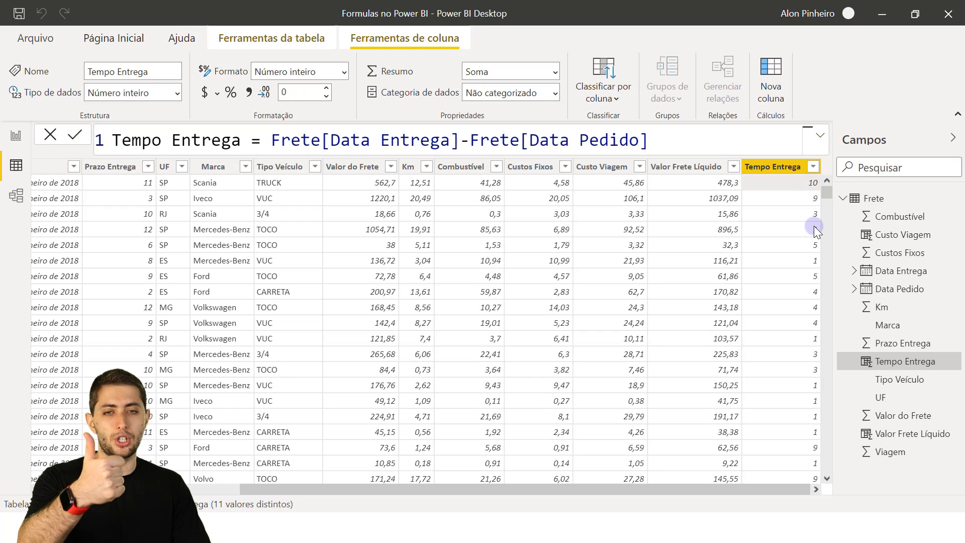
pyautogui.click(339, 489)
pyautogui.moveTo(340, 490); pyautogui.dragTo(177, 439)
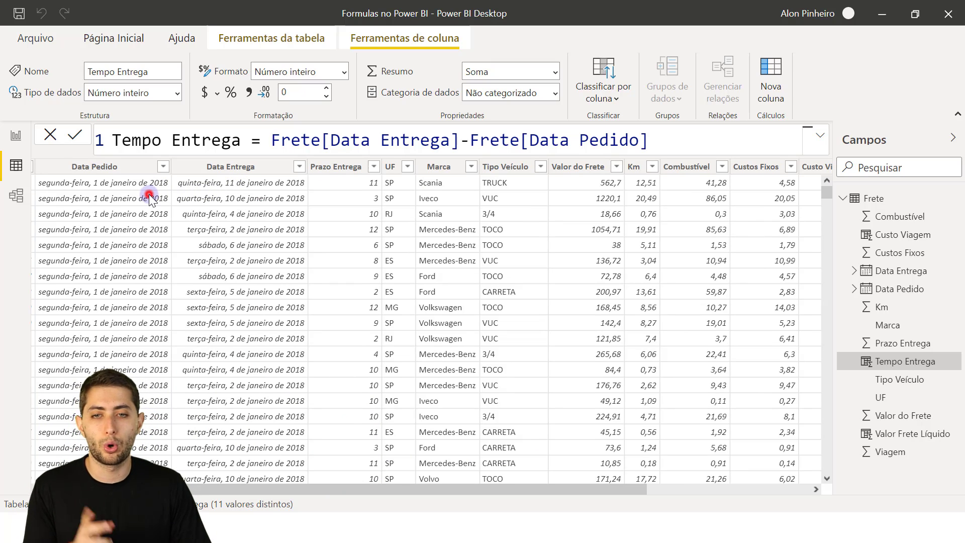
pyautogui.click(151, 198)
pyautogui.click(239, 198)
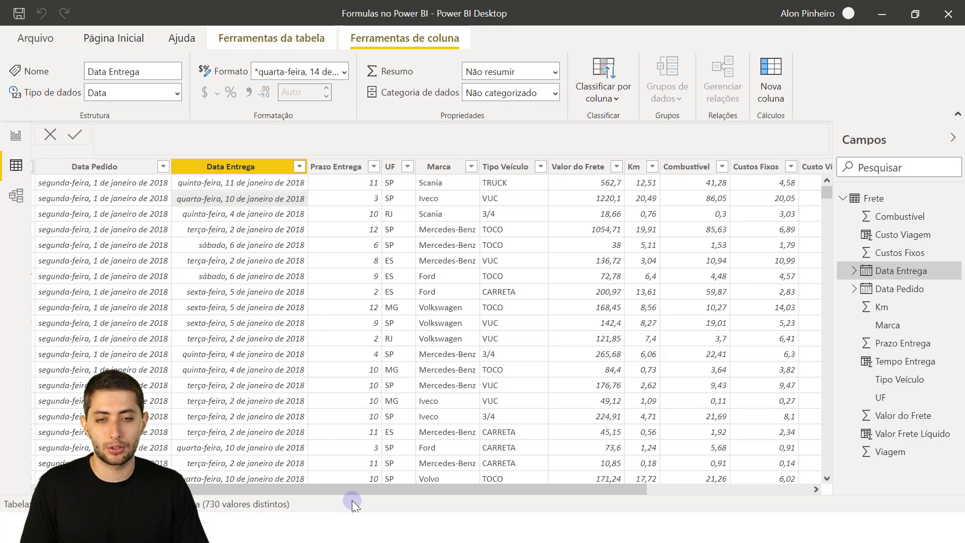
pyautogui.moveTo(347, 494); pyautogui.dragTo(559, 508)
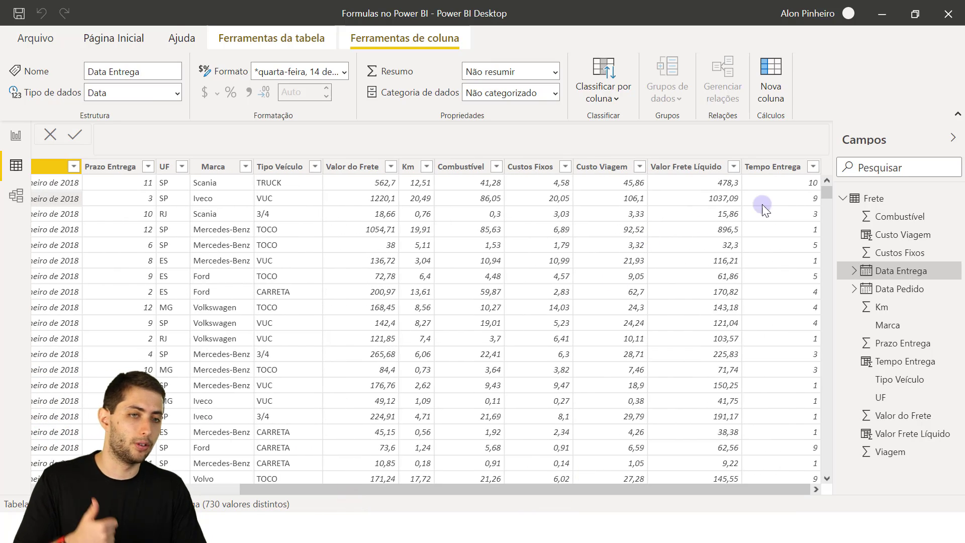
# - Browse the Tempo Entrega values further down the Frete table, return to the first rows and select the Prazo Entrega column
pyautogui.scroll(-1, 777, 236)
pyautogui.scroll(-20, 733, 276)
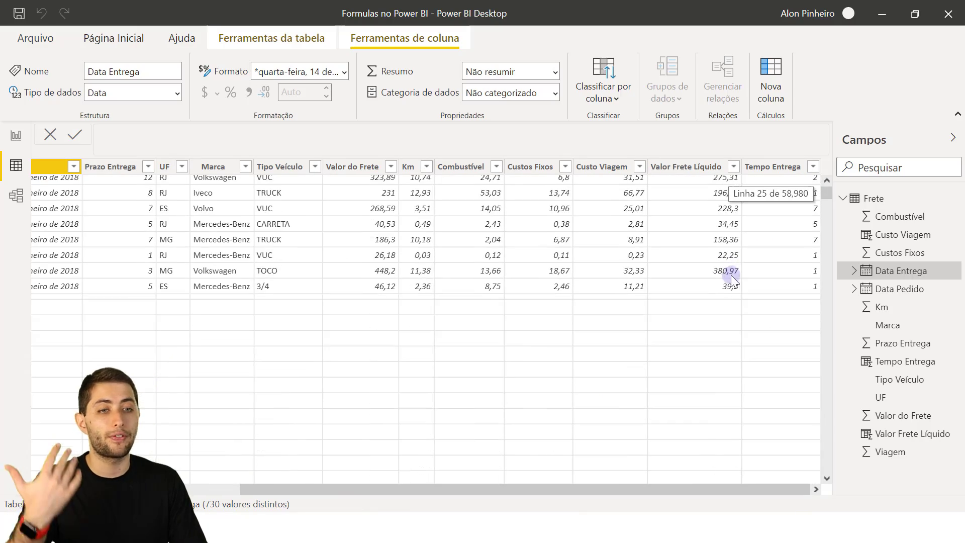
pyautogui.scroll(-20, 686, 326)
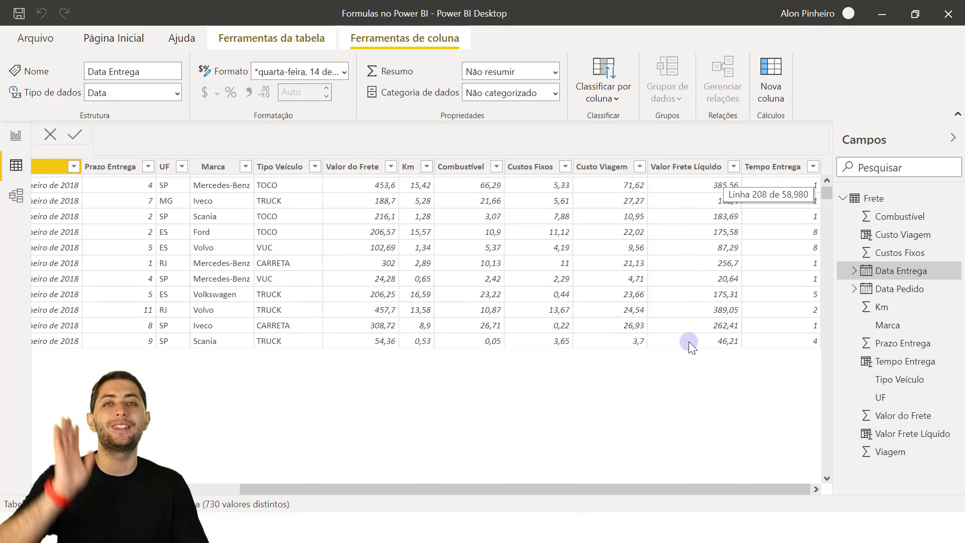
pyautogui.scroll(-18, 696, 324)
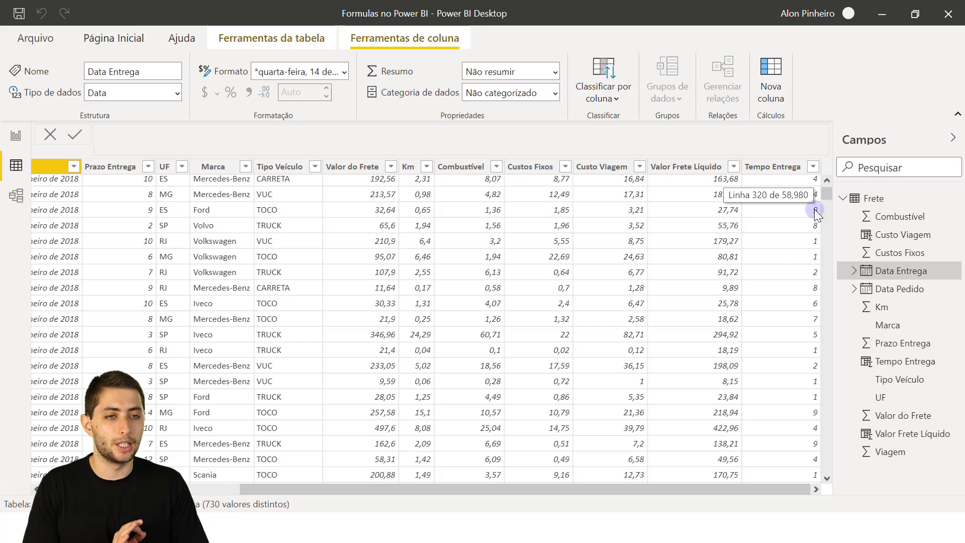
pyautogui.moveTo(826, 192); pyautogui.dragTo(828, 167)
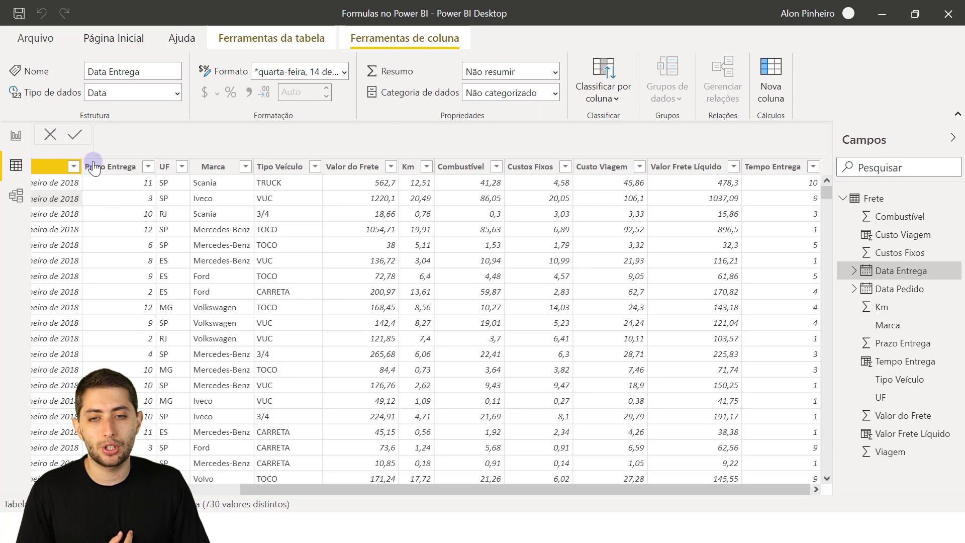
pyautogui.click(103, 169)
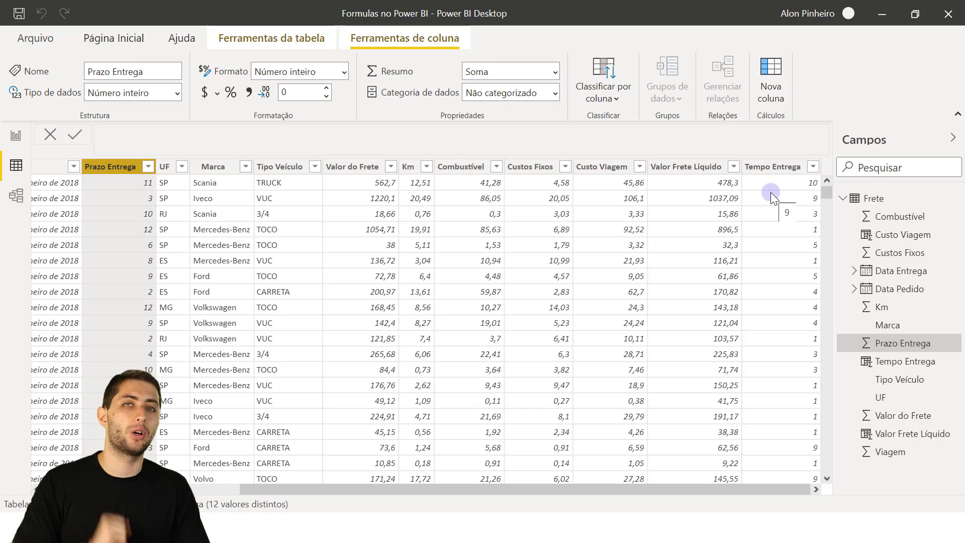
# - Add a calculated column named Status Entrega to the Frete table and begin its expression with the IF function
pyautogui.click(481, 295)
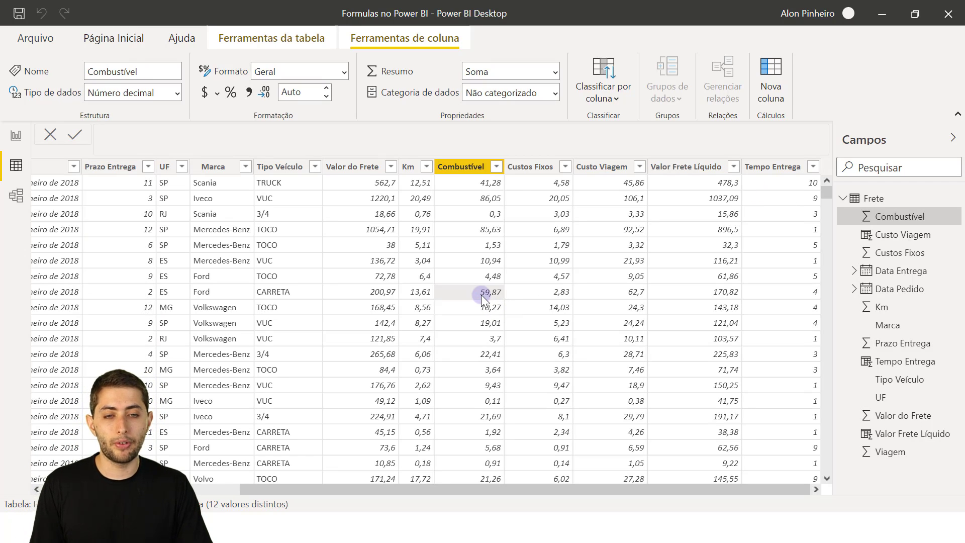
pyautogui.rightClick(481, 294)
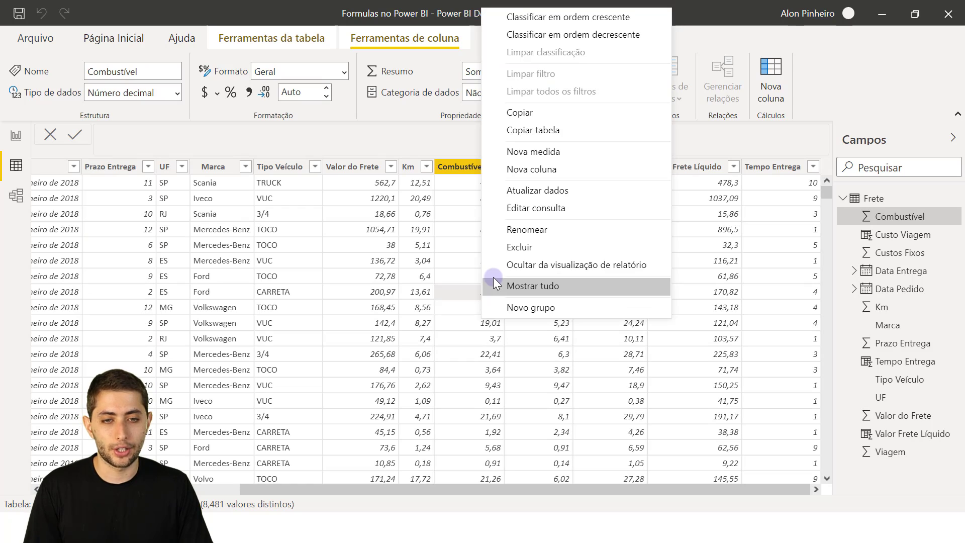
pyautogui.click(550, 171)
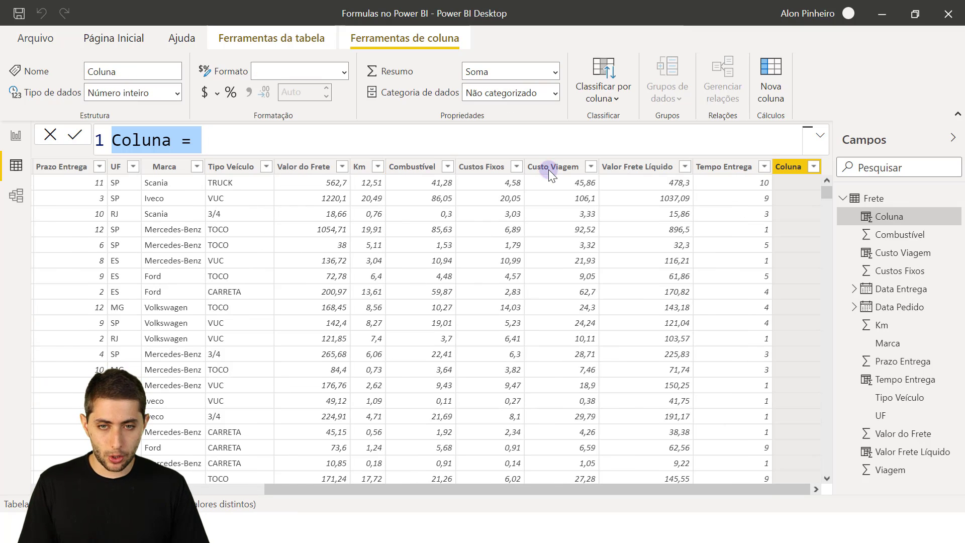
pyautogui.write('Status En')
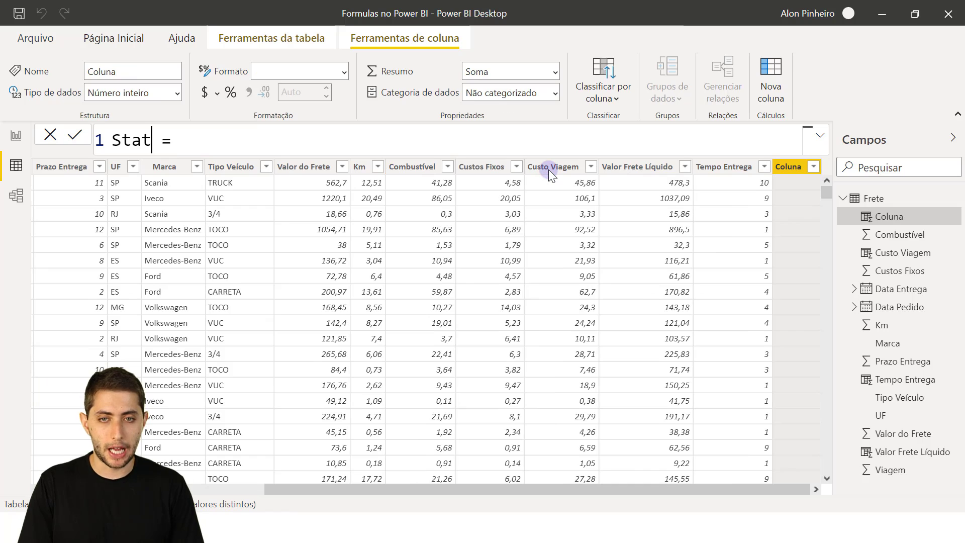
pyautogui.write('trega')
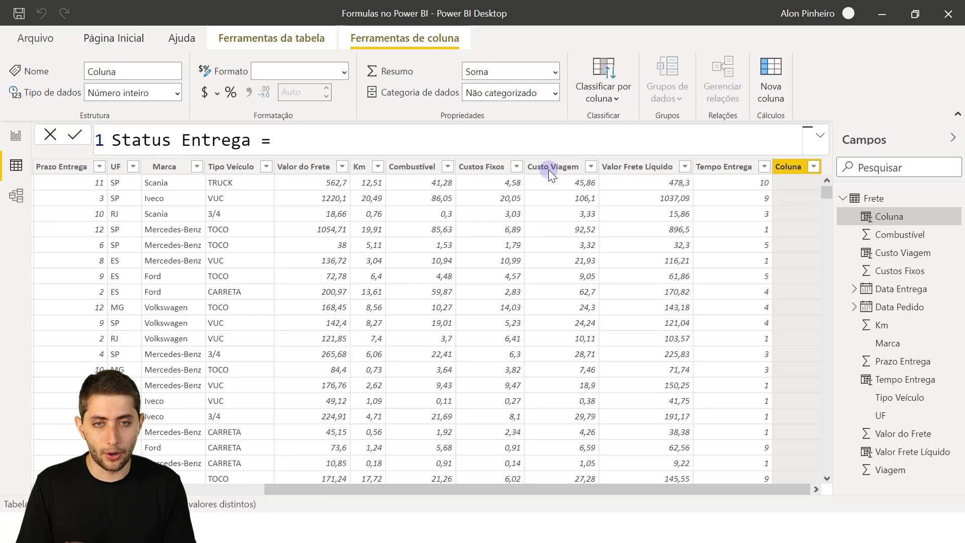
pyautogui.write('if')
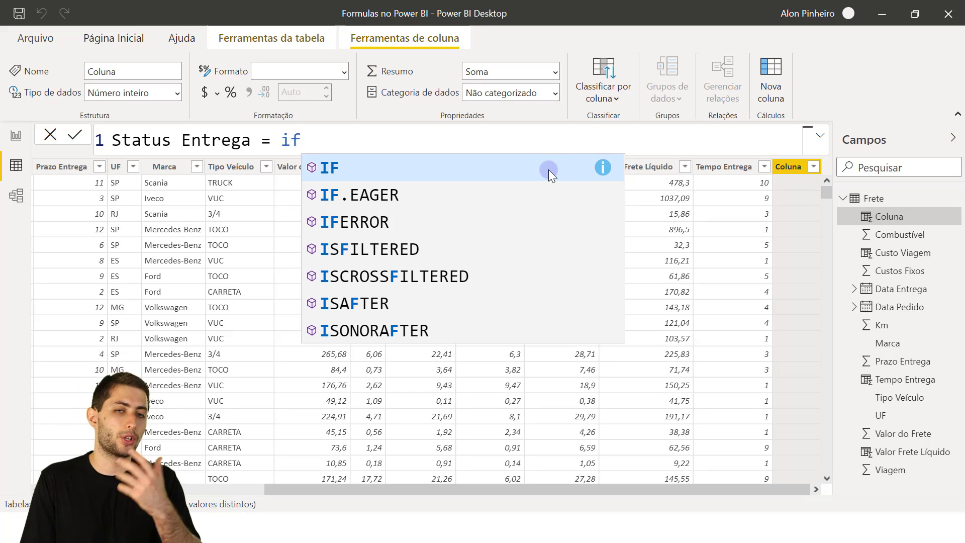
pyautogui.press('Tab')
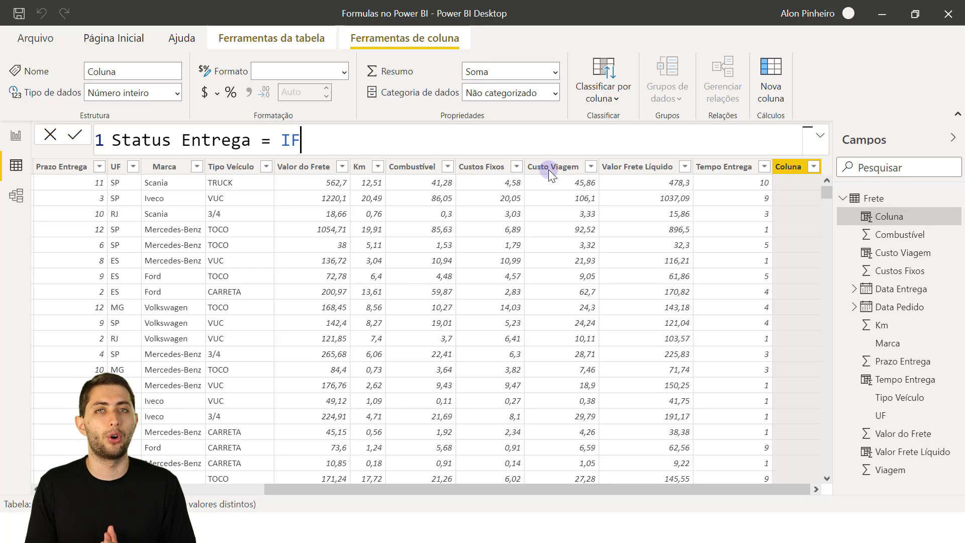
pyautogui.write('(')
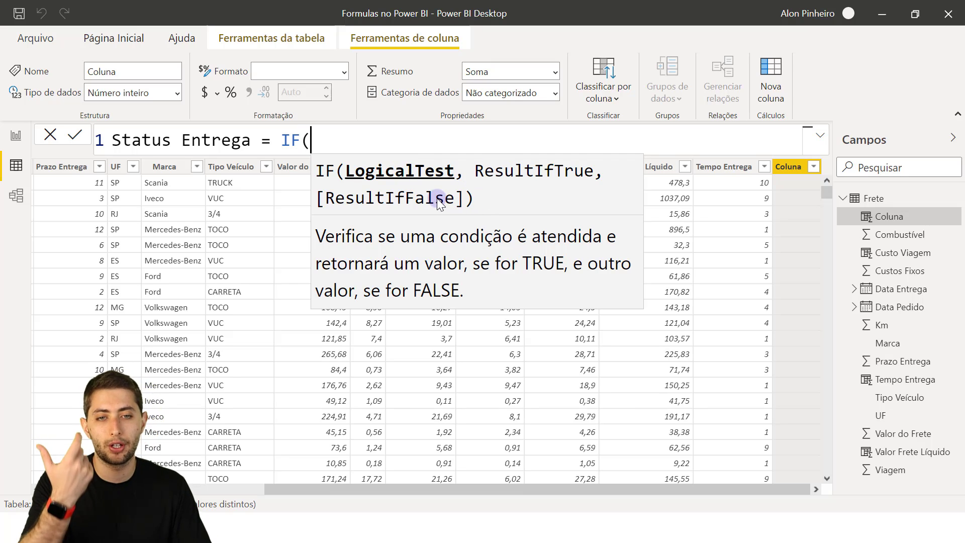
# - Erase the opening of the IF function in the Status Entrega formula and re-enter it as if(
pyautogui.press('BackSpace')
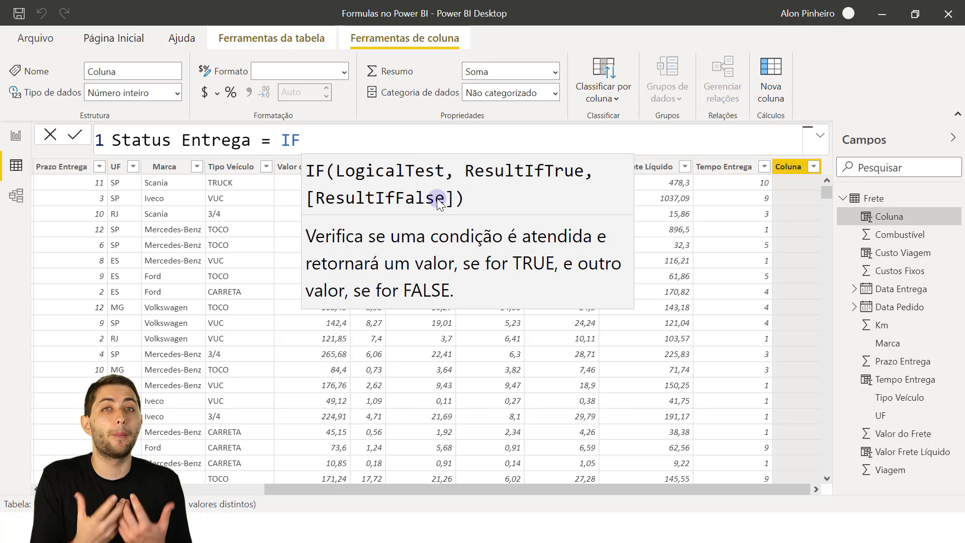
pyautogui.press('BackSpace')
pyautogui.press('BackSpace')
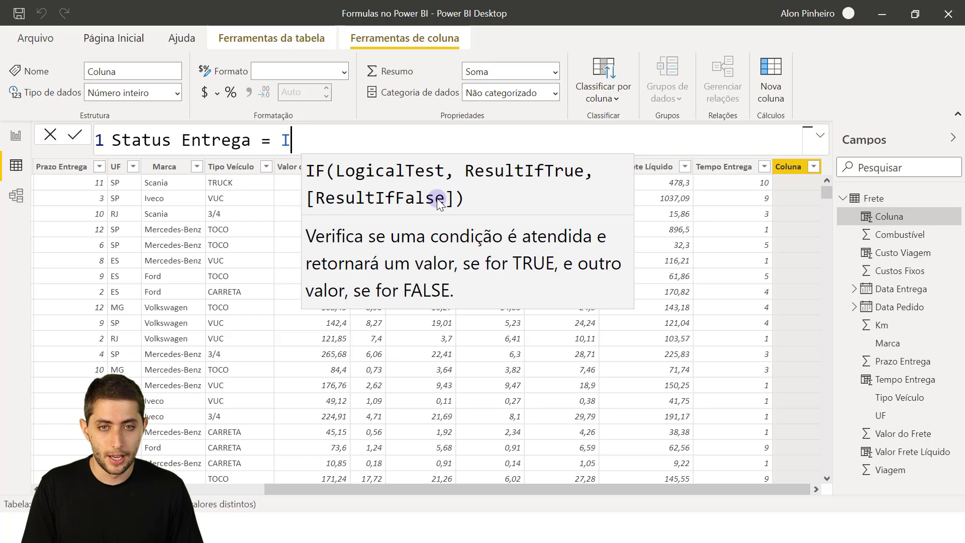
pyautogui.write('if')
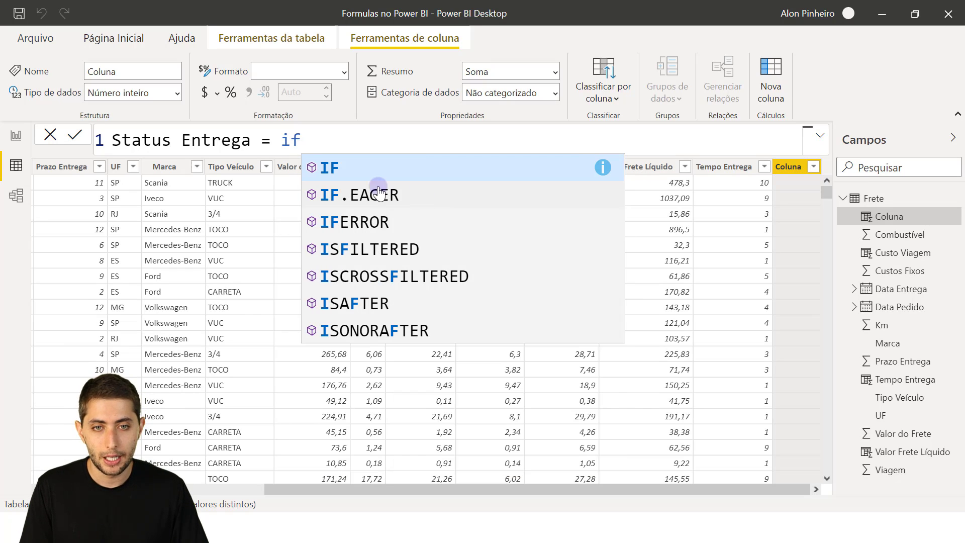
pyautogui.click(343, 160)
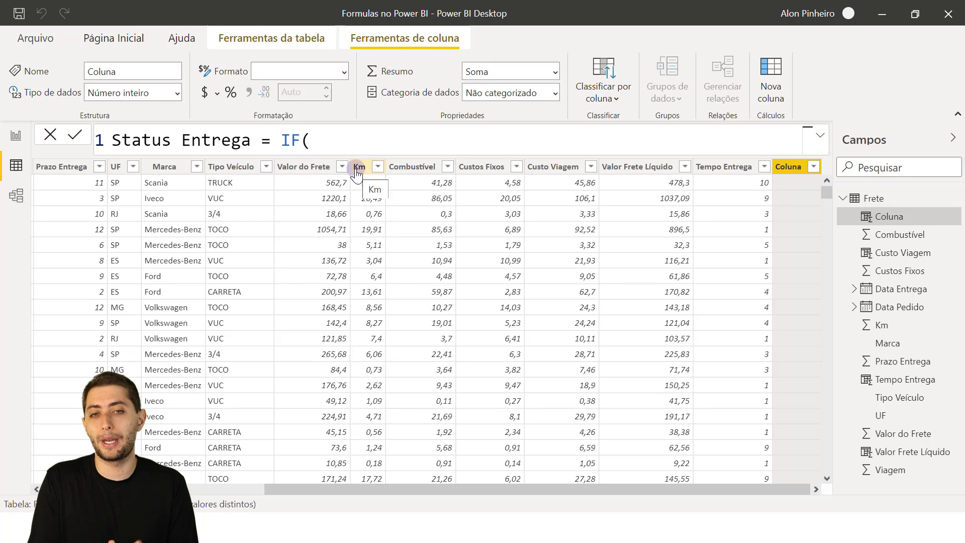
pyautogui.press('BackSpace')
pyautogui.press('BackSpace')
pyautogui.press('BackSpace')
pyautogui.write('if(')
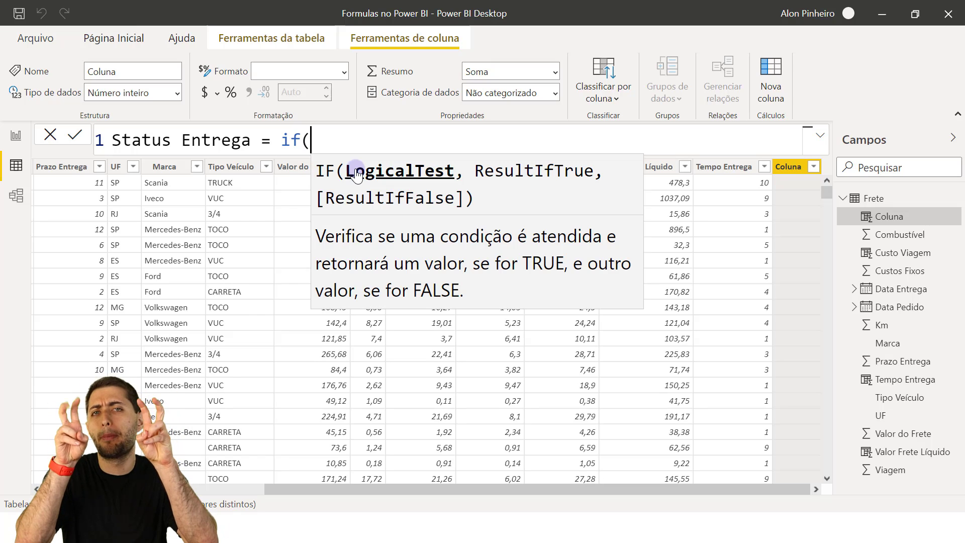
pyautogui.press('BackSpace')
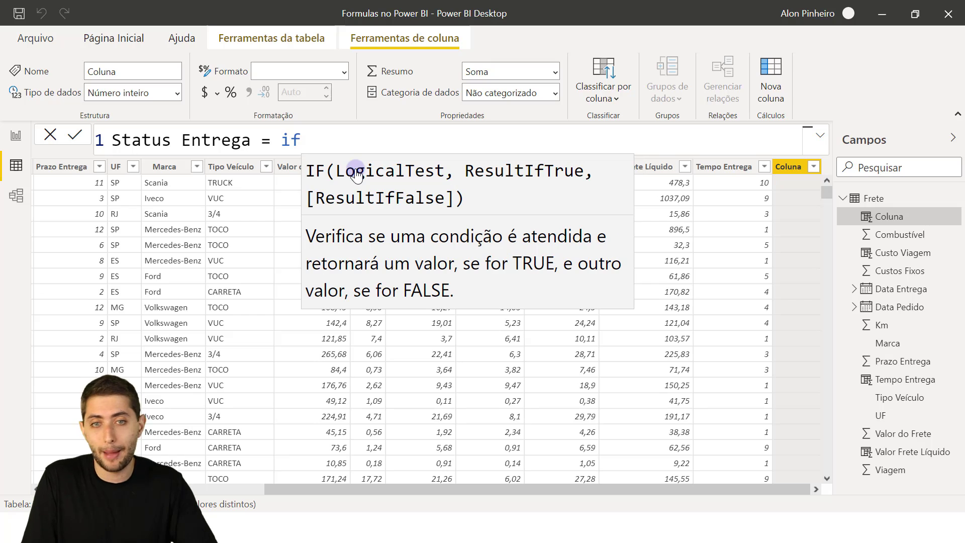
pyautogui.press('BackSpace')
pyautogui.write('f(')
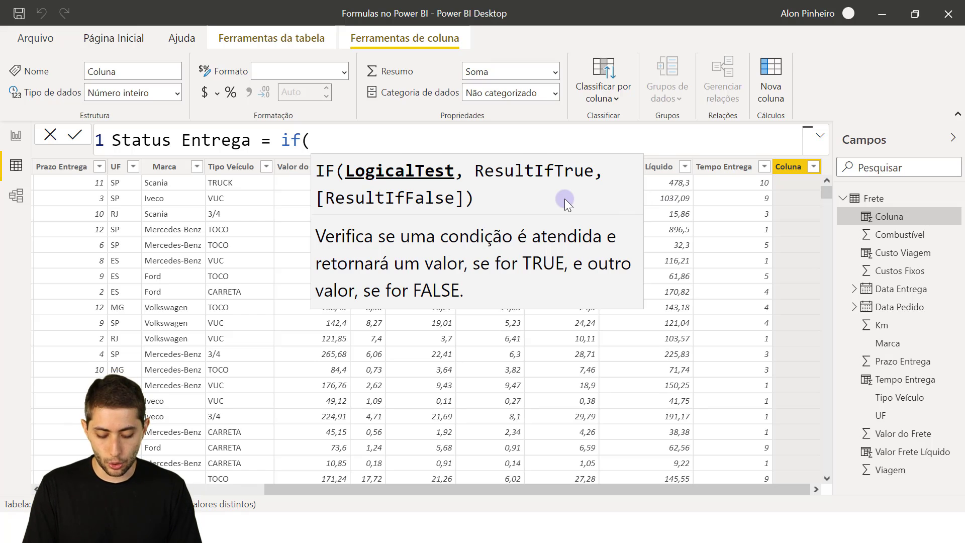
# - Enter Frete[Tempo Entrega]<=Frete[Prazo Entrega] as the logical test of the Status Entrega IF function
pyautogui.write('tempo entre')
pyautogui.press('Tab')
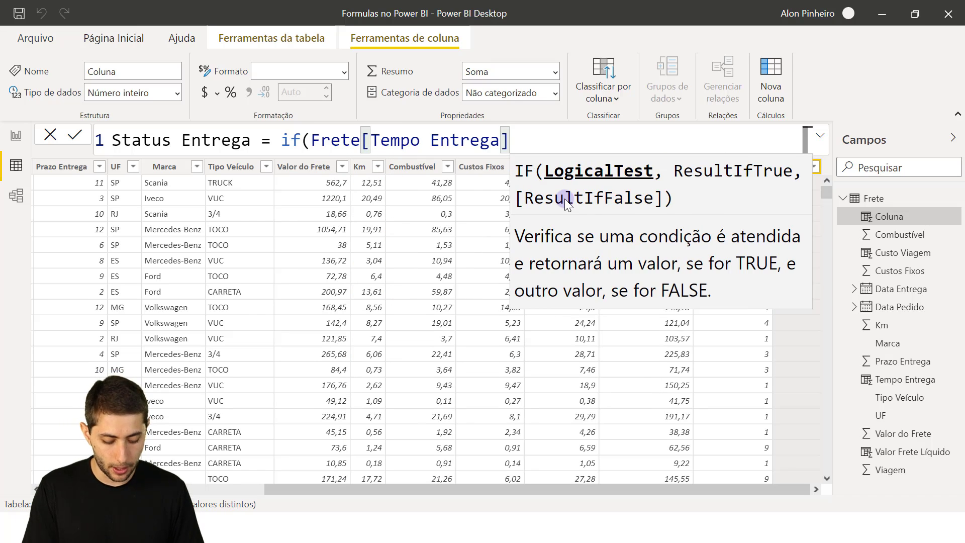
pyautogui.write('<')
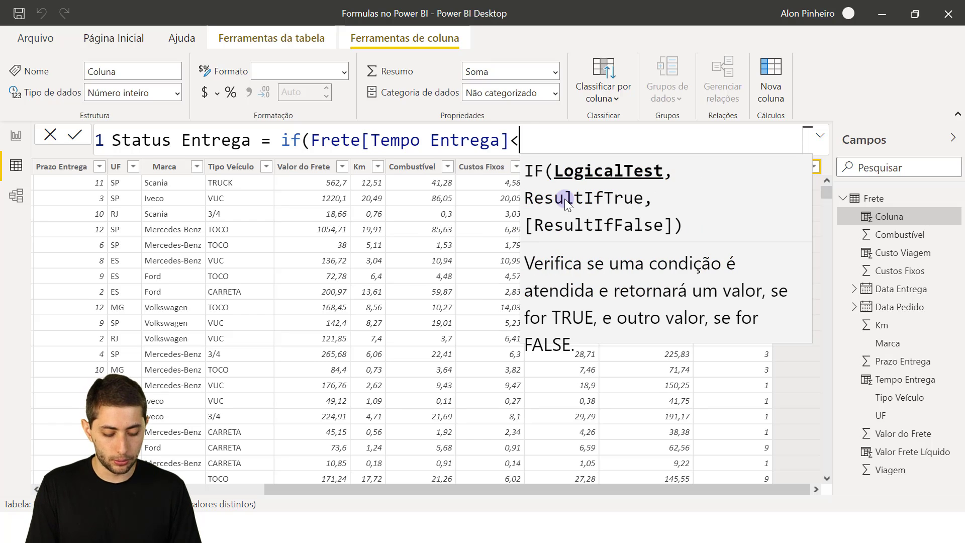
pyautogui.write('=')
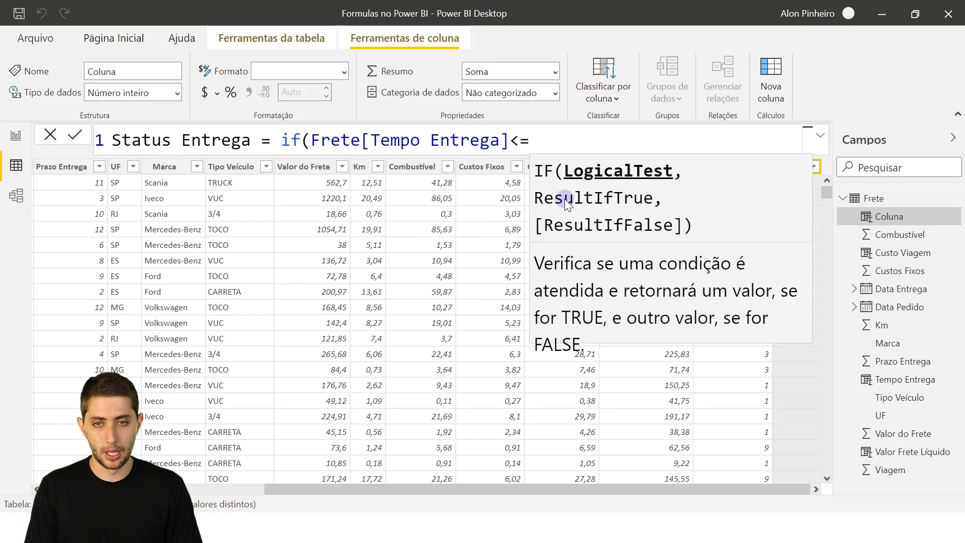
pyautogui.write('prazo entre')
pyautogui.press('Tab')
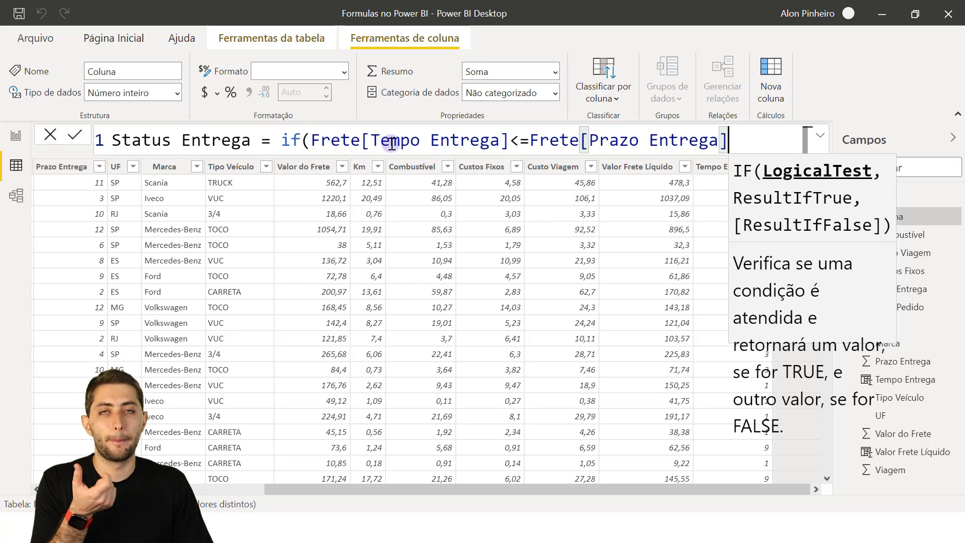
pyautogui.moveTo(380, 142); pyautogui.dragTo(505, 138)
pyautogui.moveTo(609, 142); pyautogui.dragTo(669, 146)
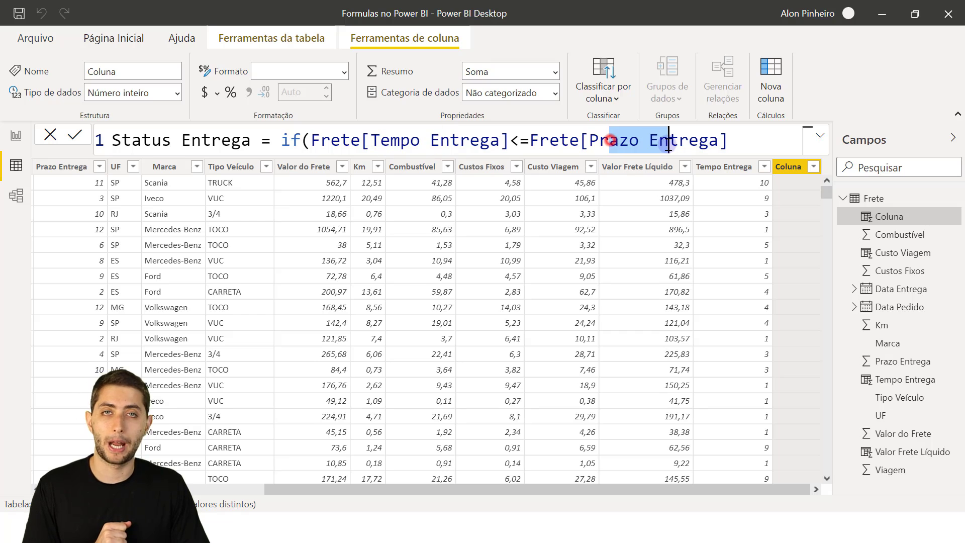
# - Complete the IF with "No Prazo" as the true result and "Atrasada" as the false result, and commit the formula
pyautogui.click(750, 141)
pyautogui.write(',')
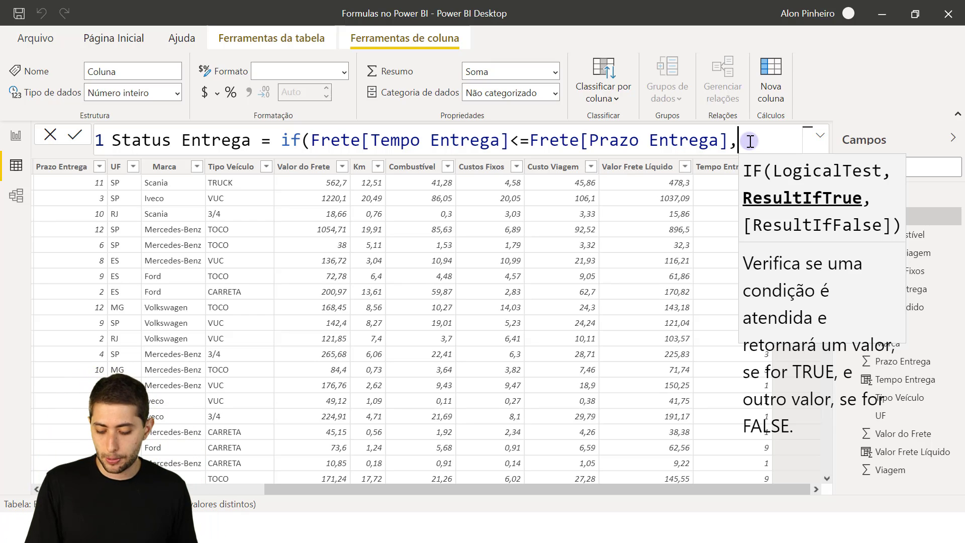
pyautogui.write('"')
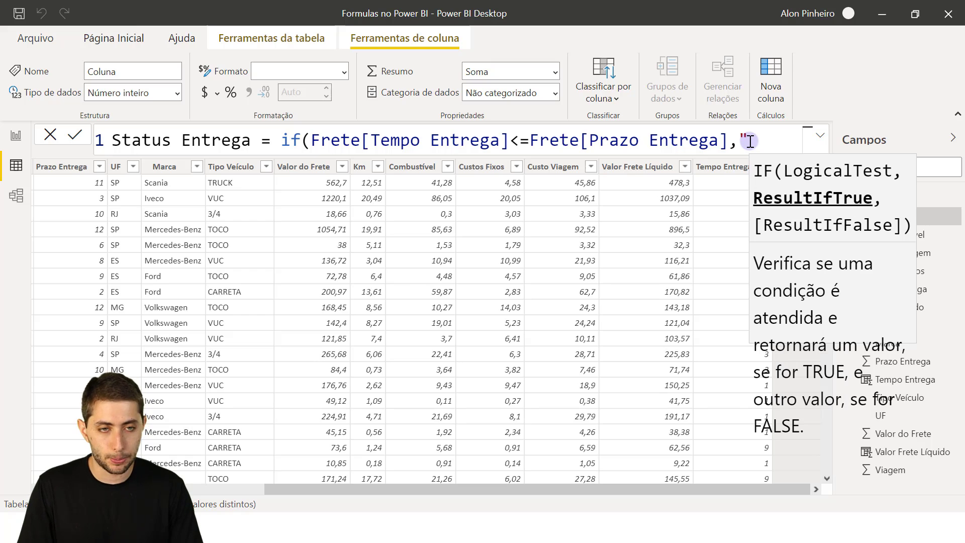
pyautogui.write('No Pr')
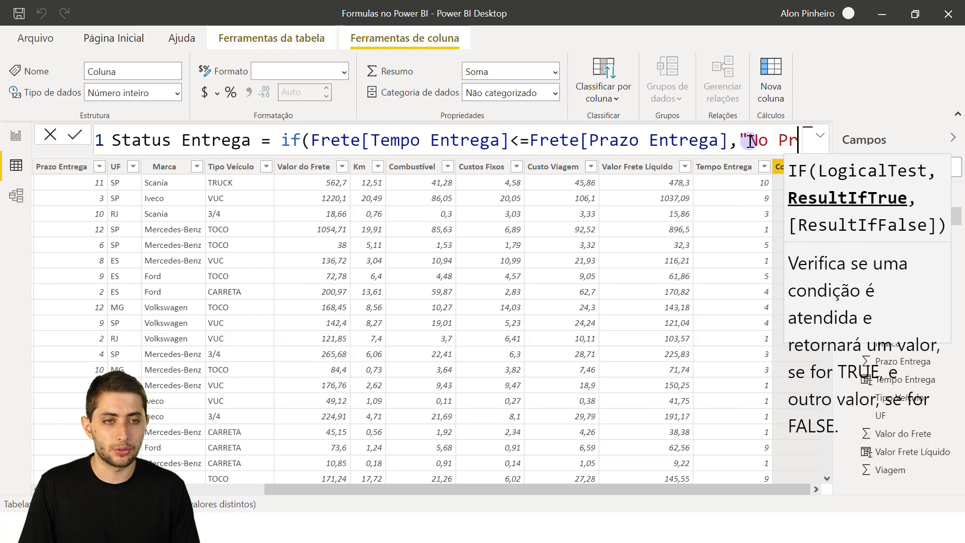
pyautogui.write('azo"')
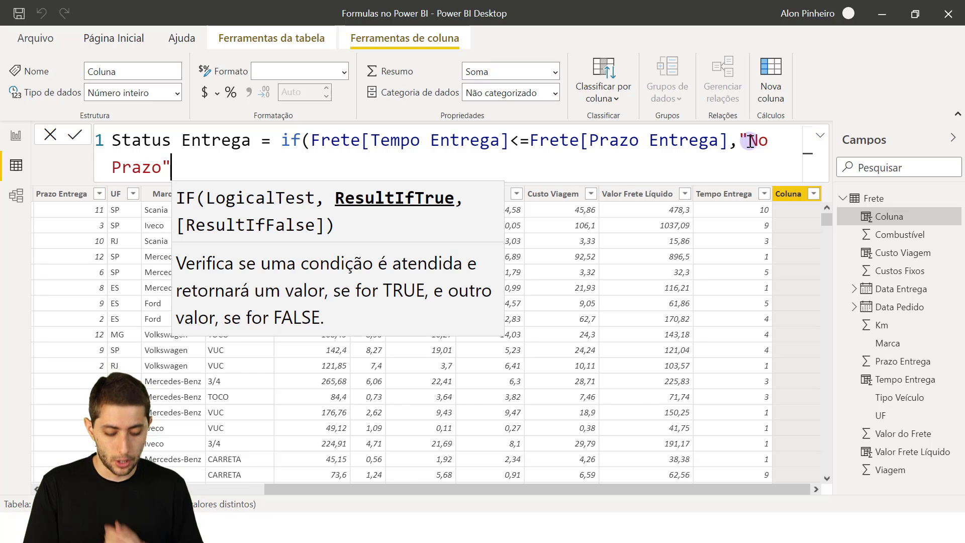
pyautogui.write(',')
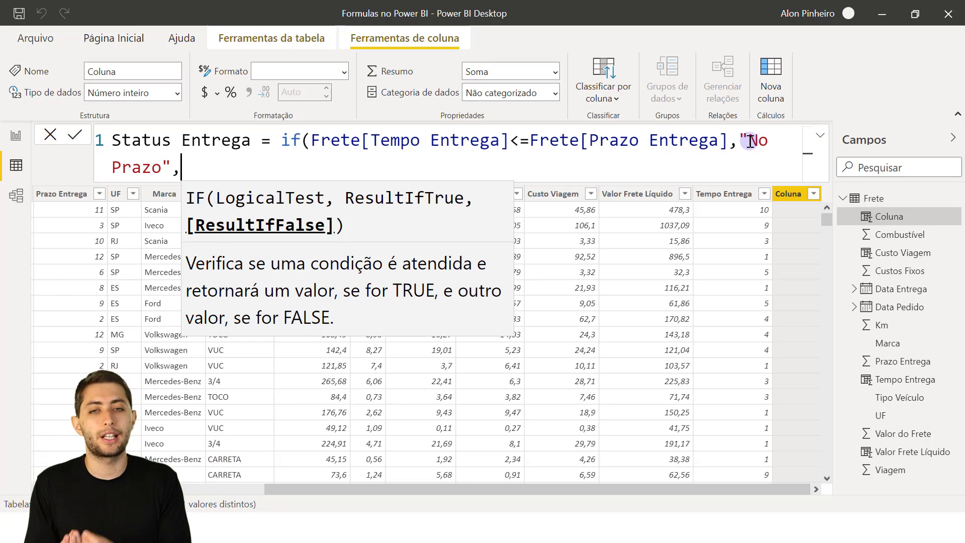
pyautogui.write('"')
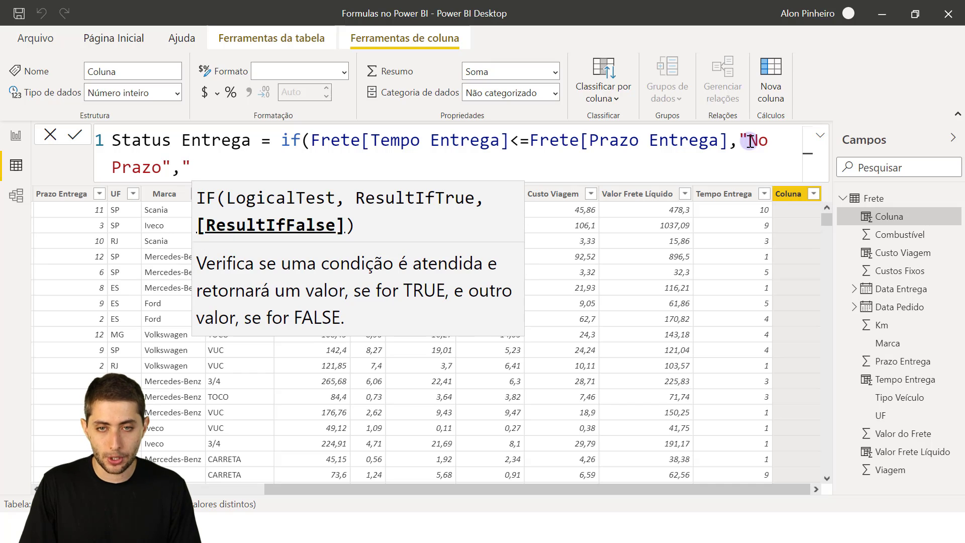
pyautogui.write('Atrasada"')
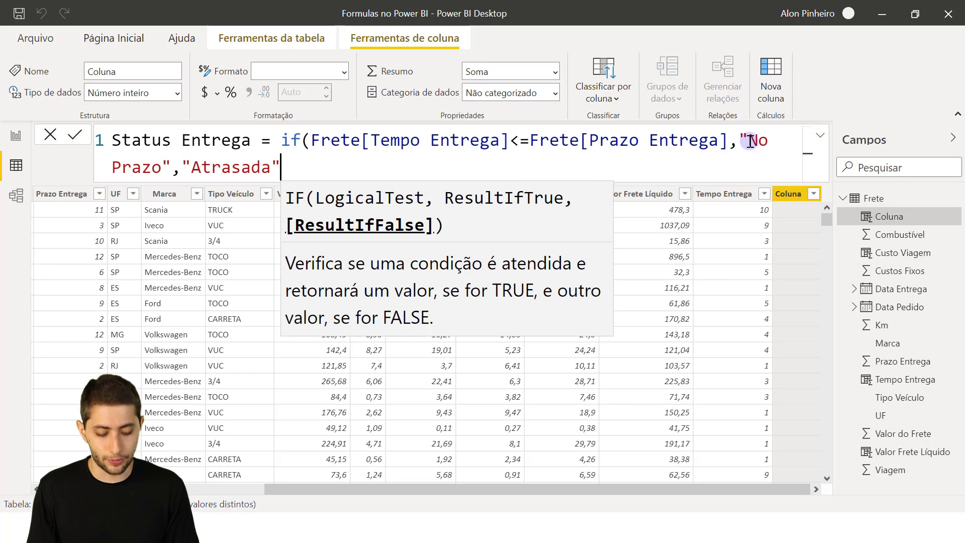
pyautogui.write(')')
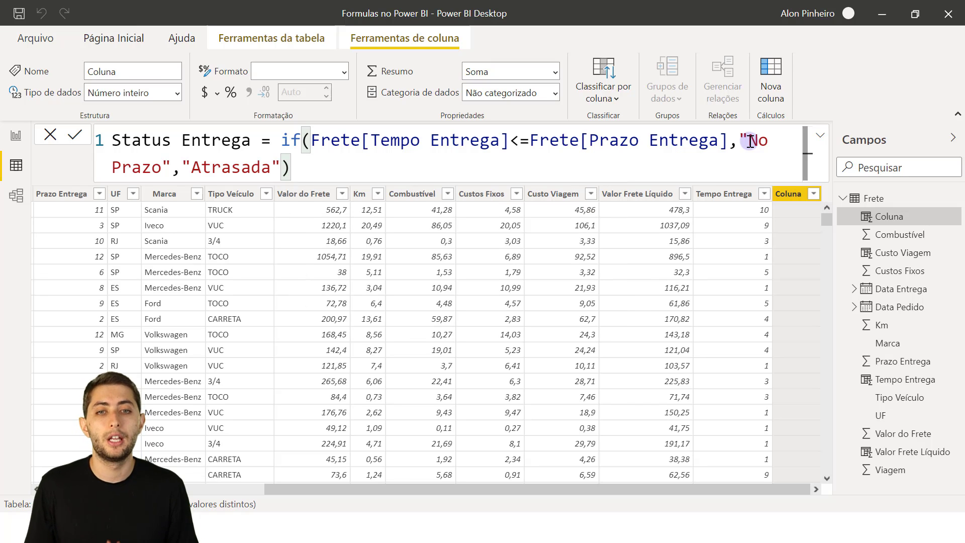
pyautogui.press('Return')
# - Compare the Status Entrega results with the Tempo Entrega values across the rows of the Frete table
pyautogui.click(592, 263)
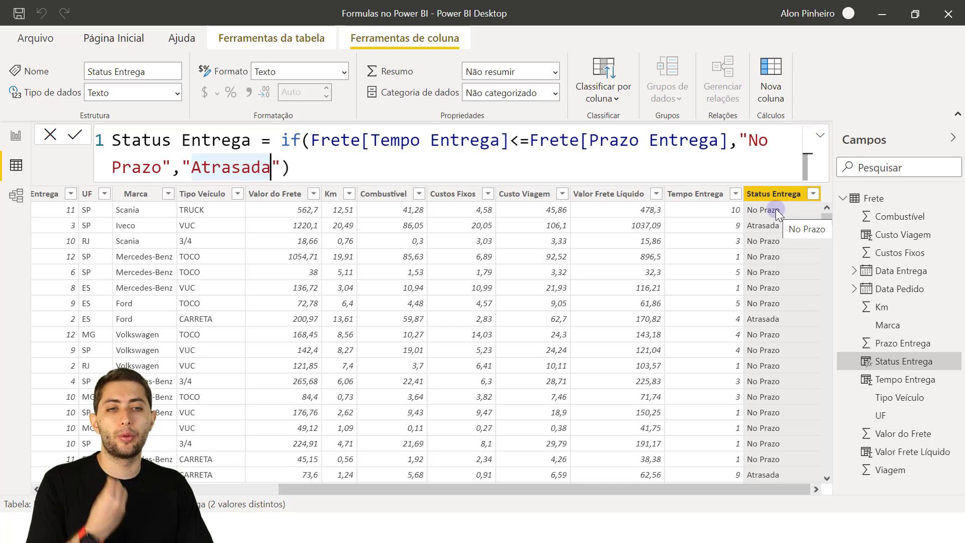
pyautogui.click(730, 214)
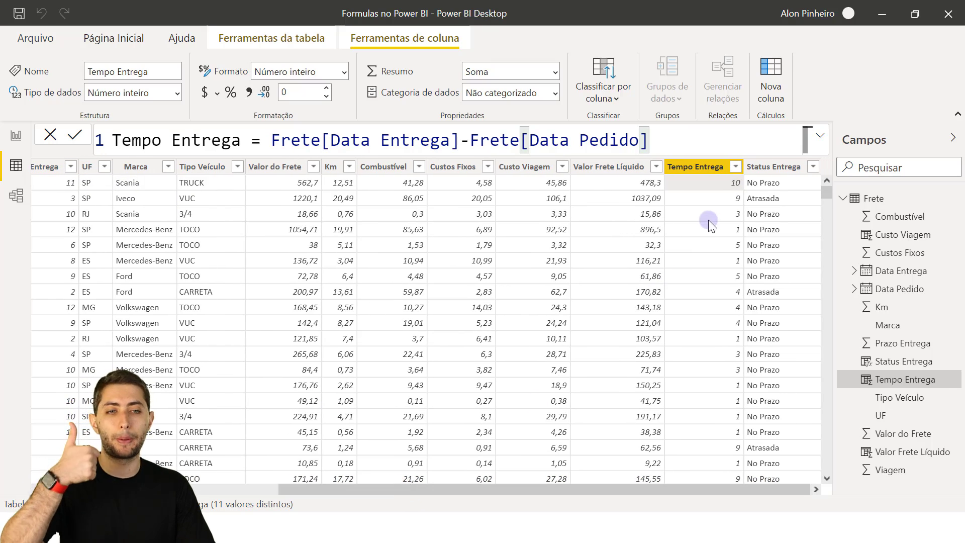
pyautogui.click(752, 197)
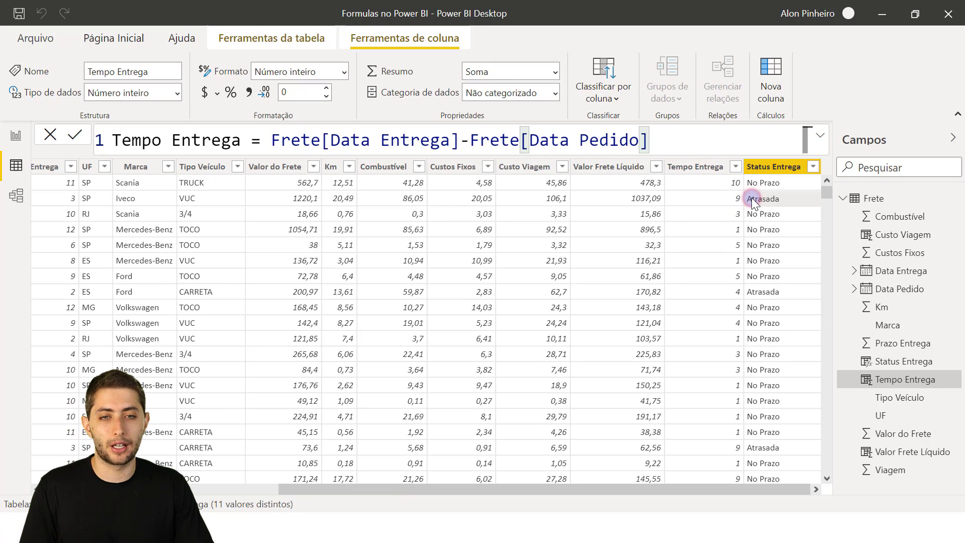
pyautogui.rightClick(749, 201)
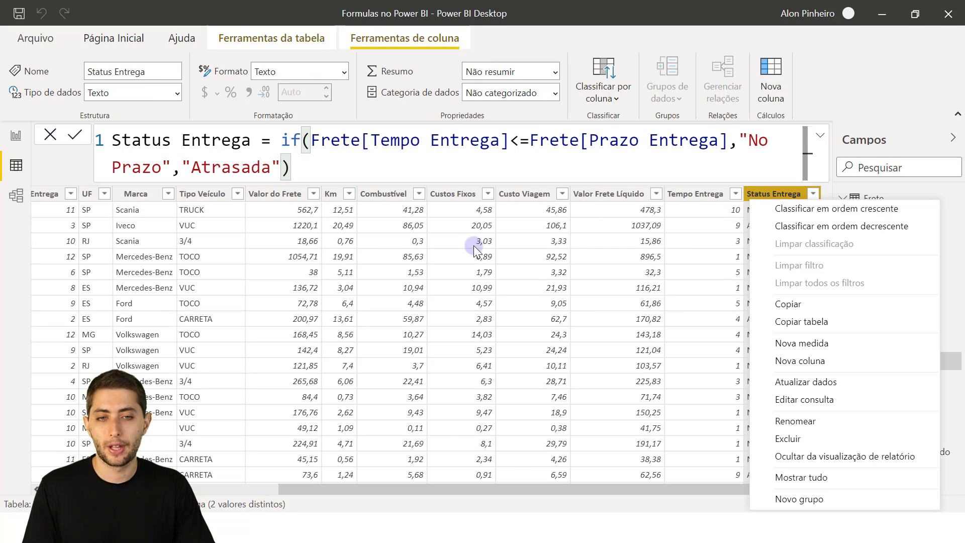
pyautogui.click(735, 225)
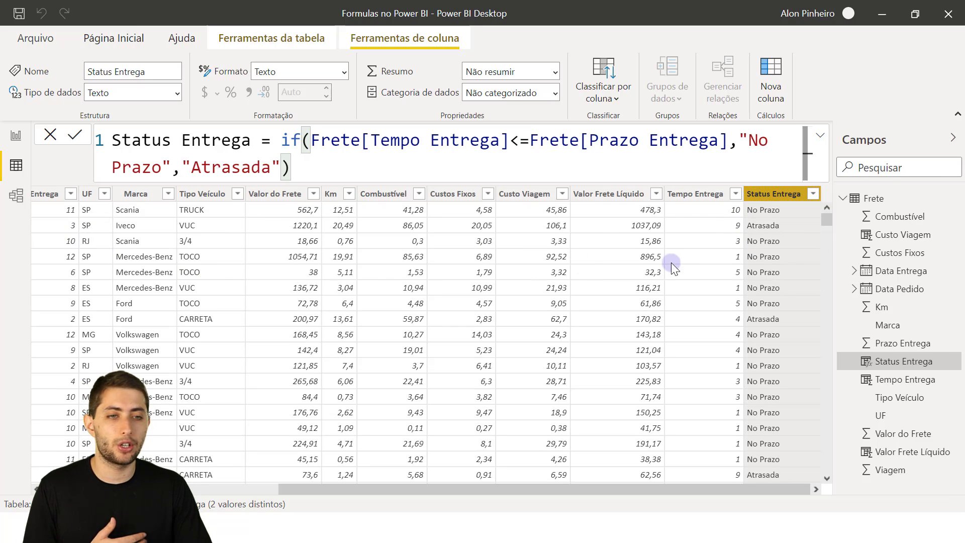
pyautogui.scroll(-5, 777, 279)
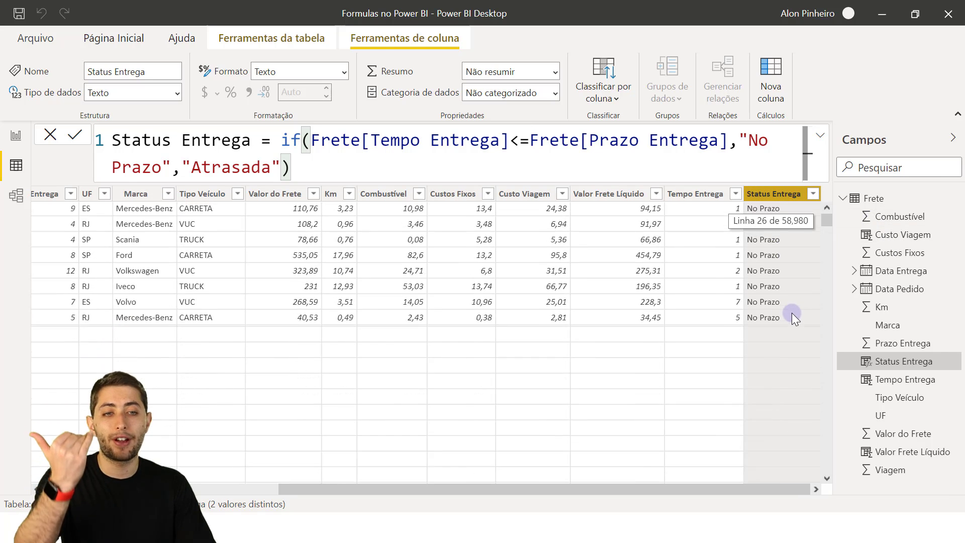
pyautogui.scroll(5, 792, 312)
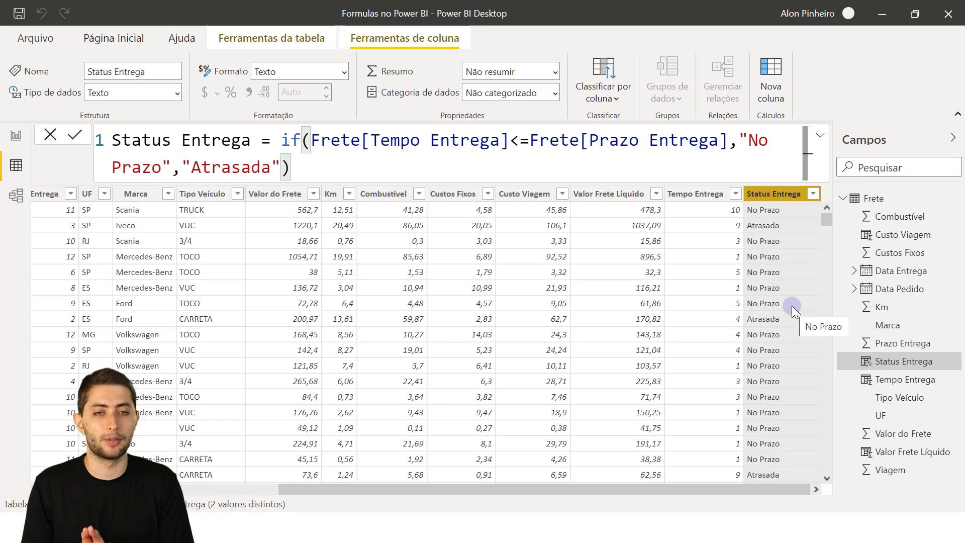
# - Examine the IF function and its Frete[Tempo Entrega] comparison in the Status Entrega formula
pyautogui.click(283, 137)
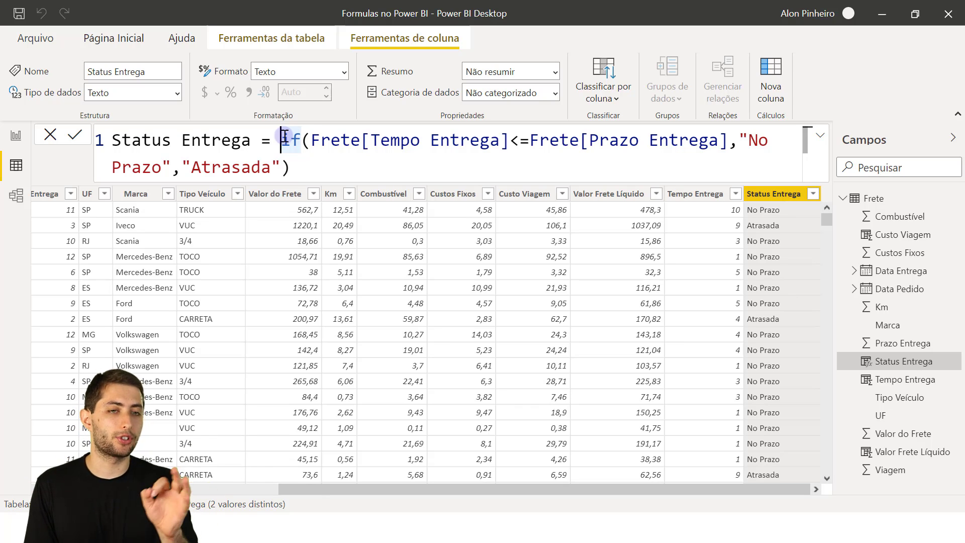
pyautogui.click(311, 140)
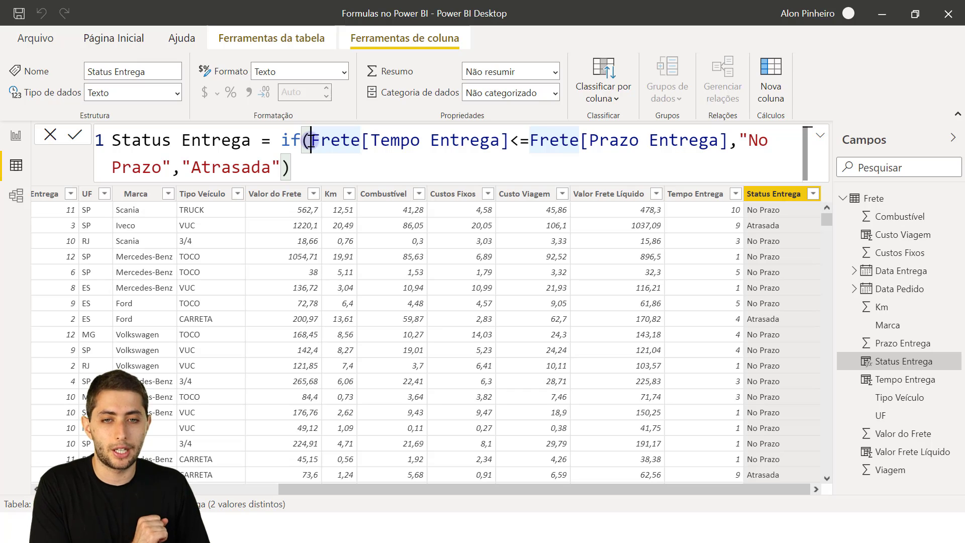
pyautogui.moveTo(311, 140); pyautogui.dragTo(511, 143)
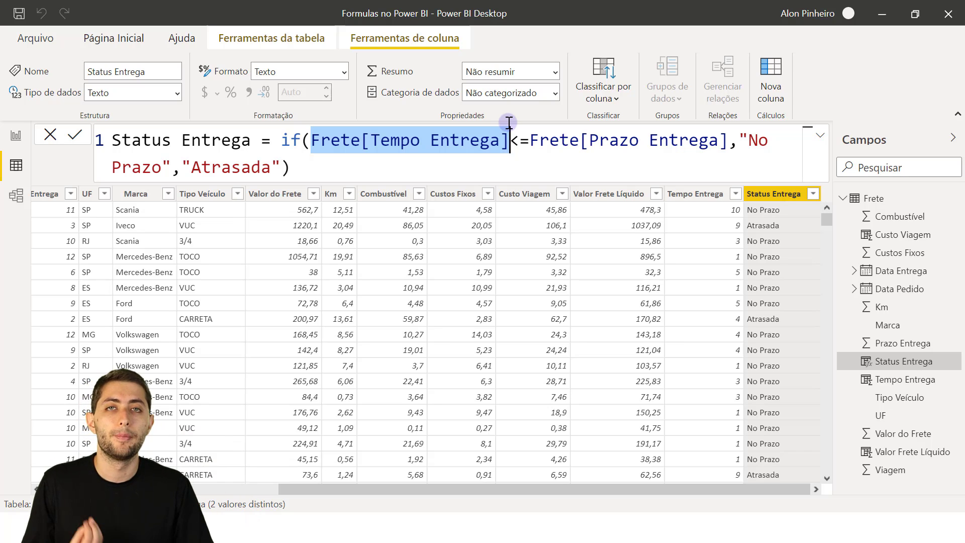
pyautogui.click(514, 160)
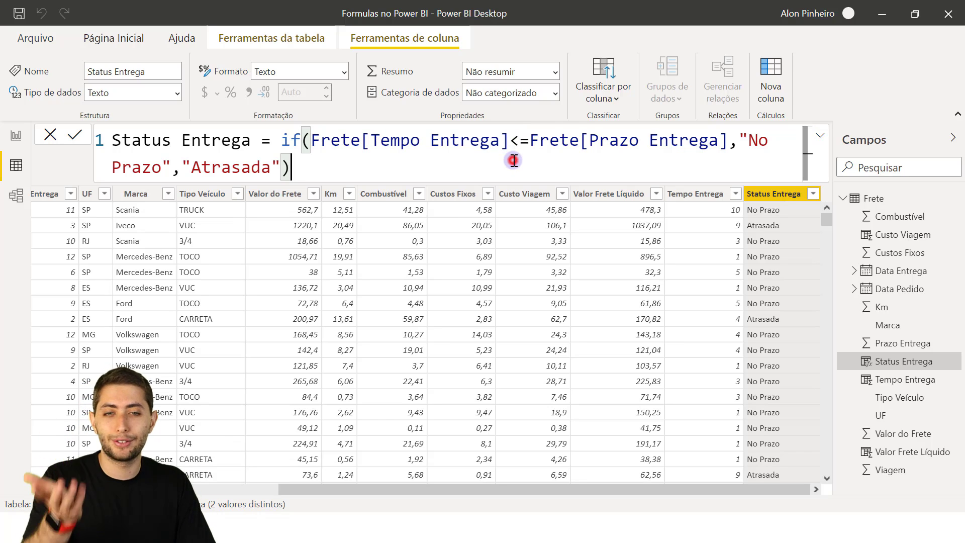
pyautogui.click(312, 135)
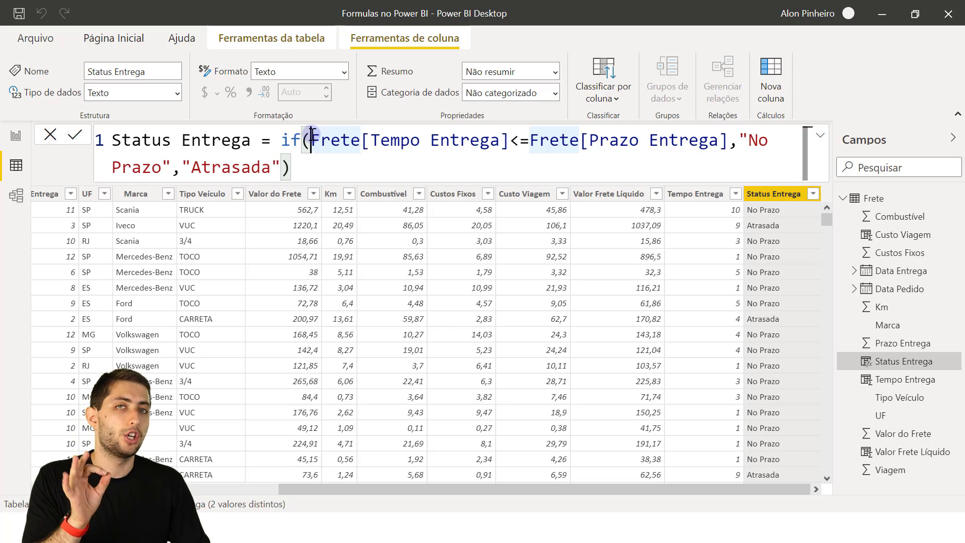
pyautogui.click(289, 135)
# - Break the Status Entrega formula into separate lines for the logical test, "No Prazo", "Atrasada" and the closing parenthesis, and commit it
pyautogui.click(310, 139)
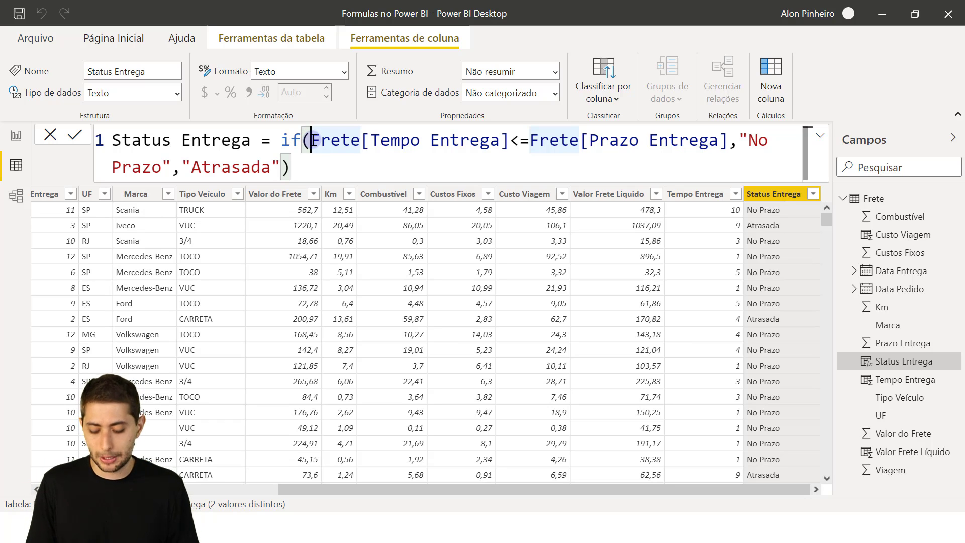
pyautogui.hotkey('shift', 'Return')
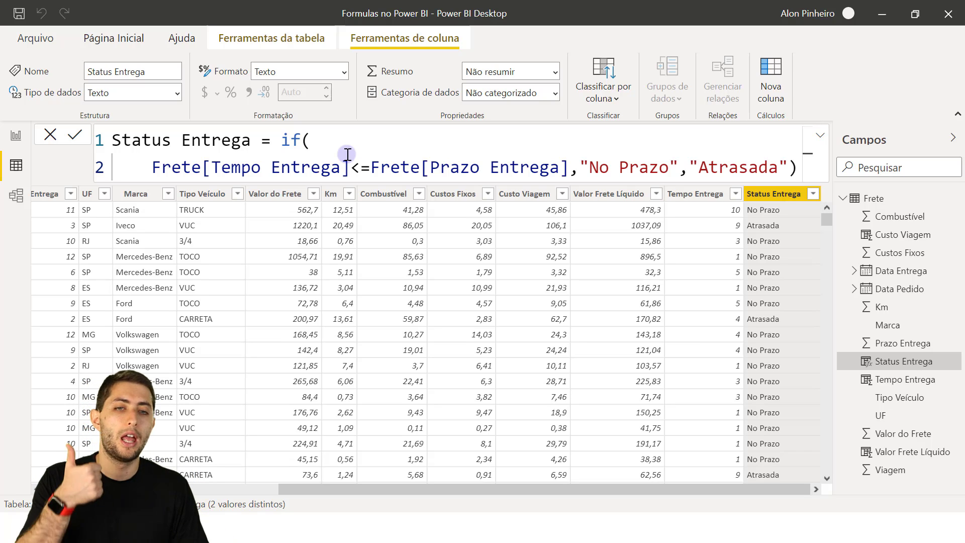
pyautogui.click(311, 141)
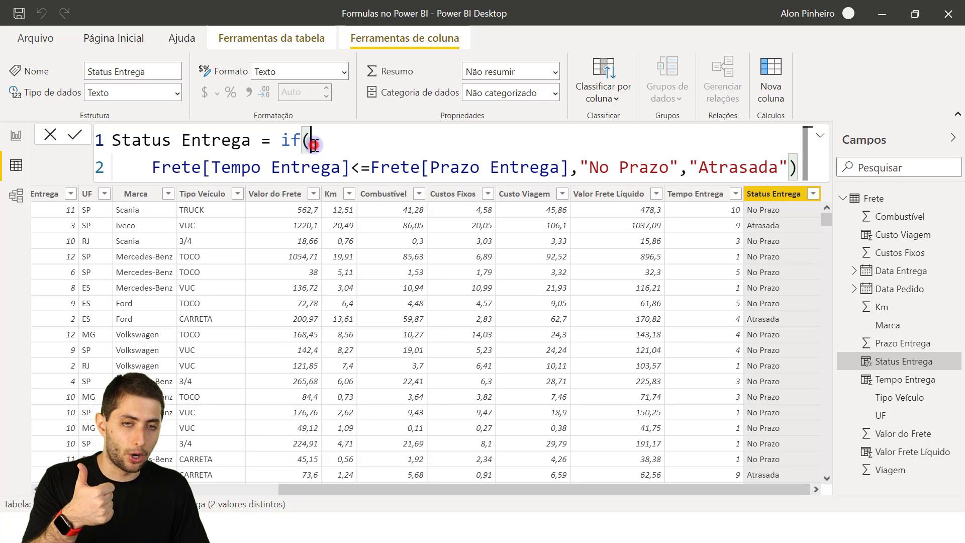
pyautogui.click(579, 172)
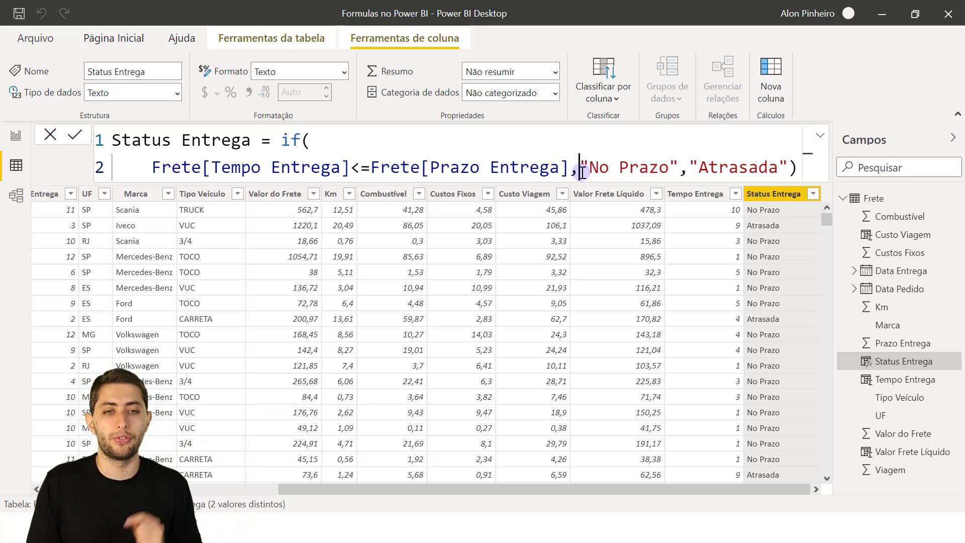
pyautogui.hotkey('shift', 'Return')
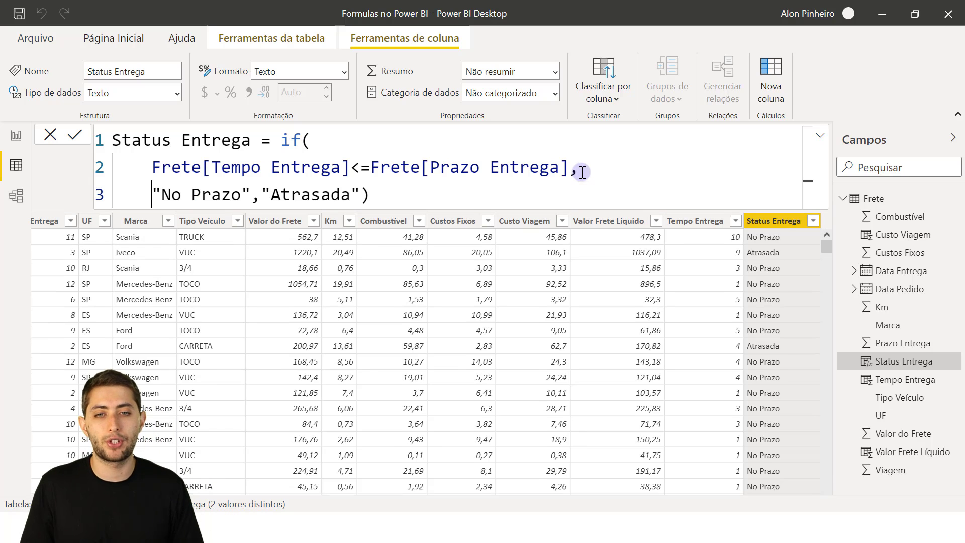
pyautogui.click(262, 189)
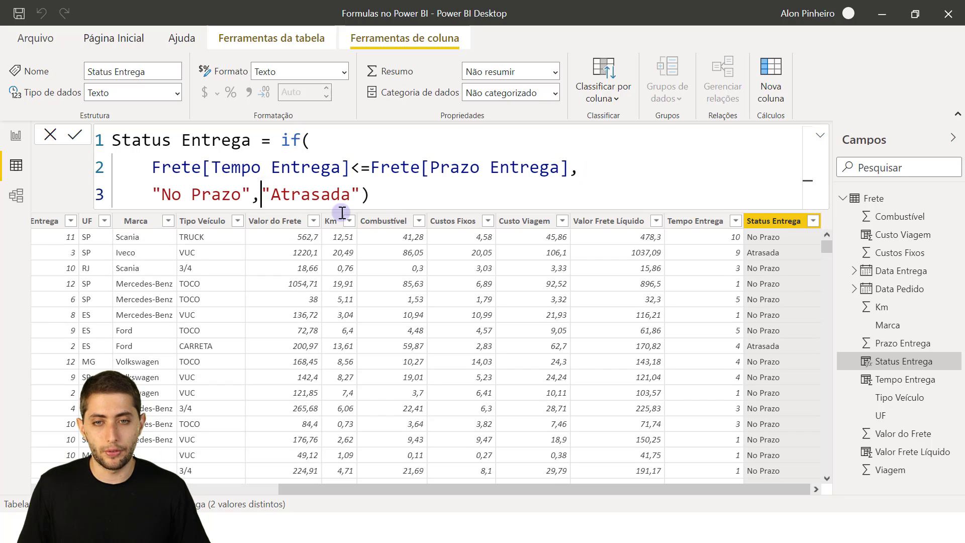
pyautogui.hotkey('shift', 'Return')
pyautogui.click(251, 221)
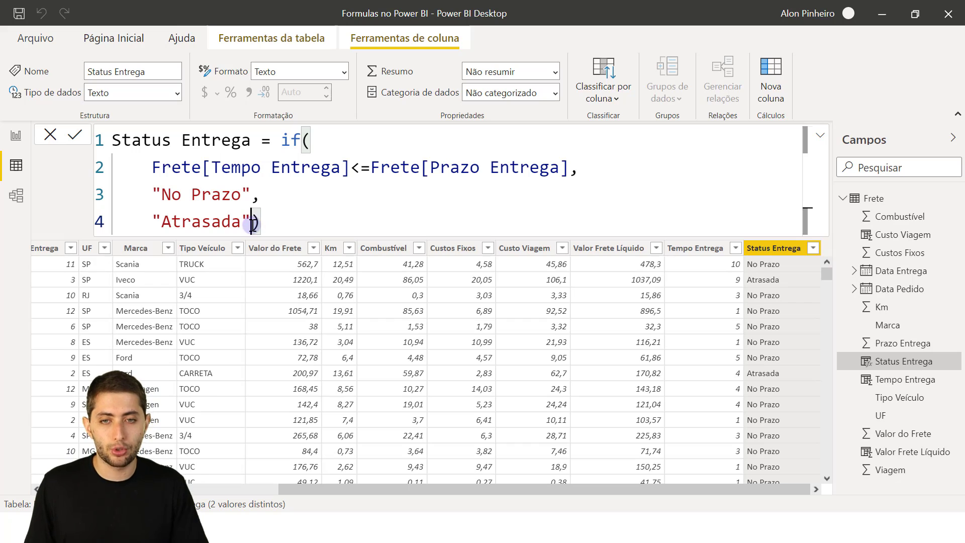
pyautogui.hotkey('shift', 'Return')
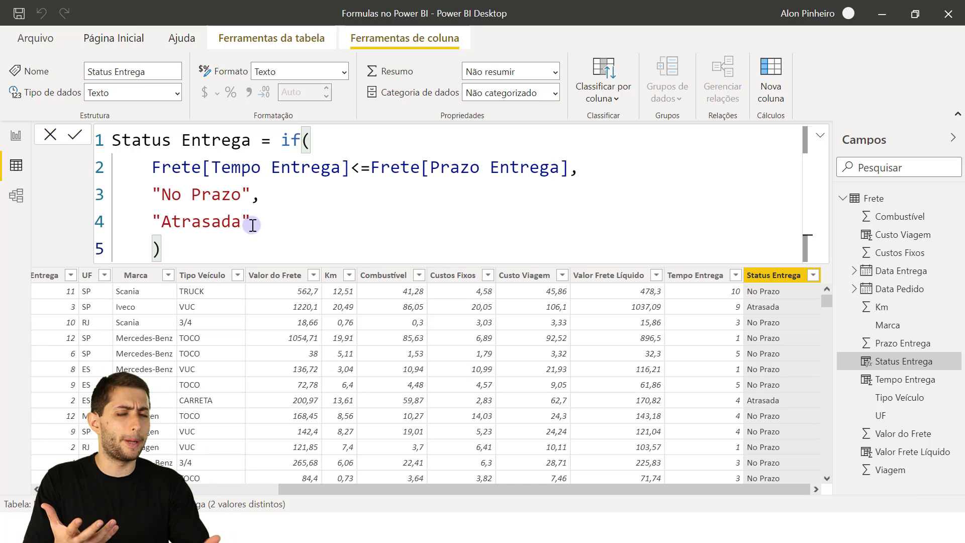
pyautogui.press('Return')
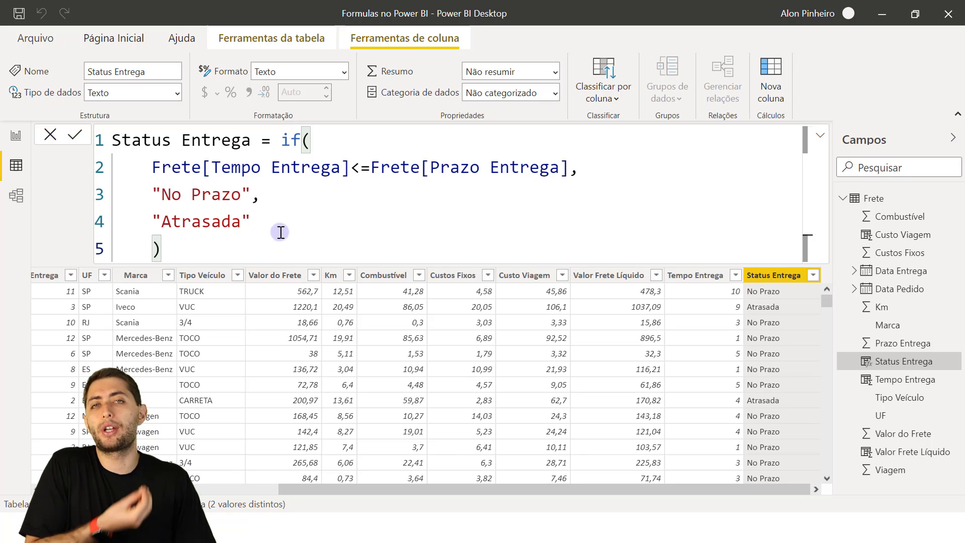
pyautogui.click(323, 139)
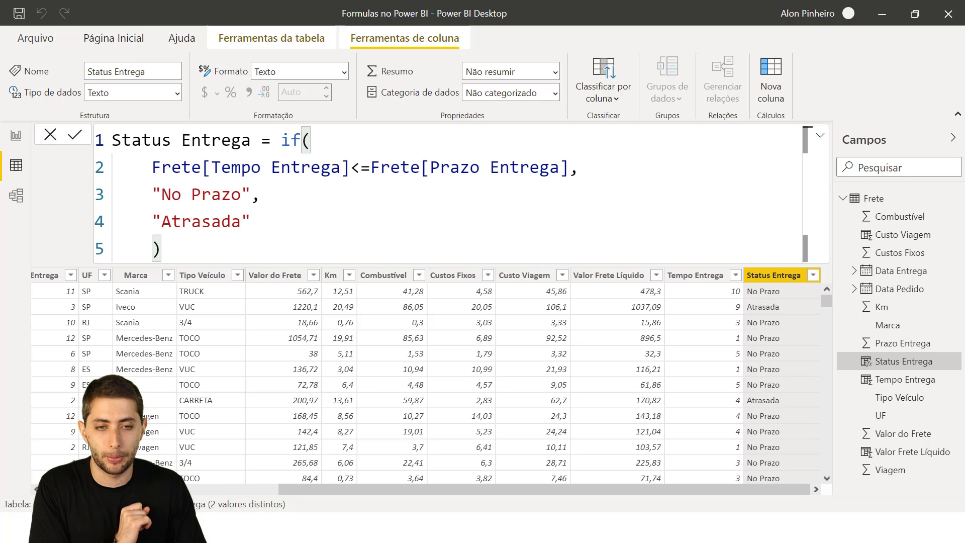
# - Review the formulas and row-by-row values of the Custo Viagem and Valor Frete Líquido calculated columns
pyautogui.click(514, 278)
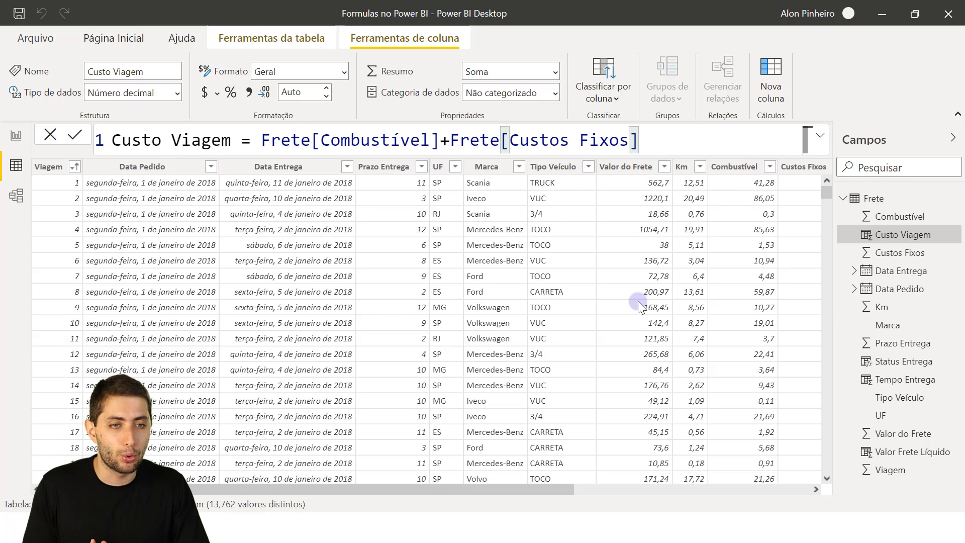
pyautogui.moveTo(560, 490); pyautogui.dragTo(735, 474)
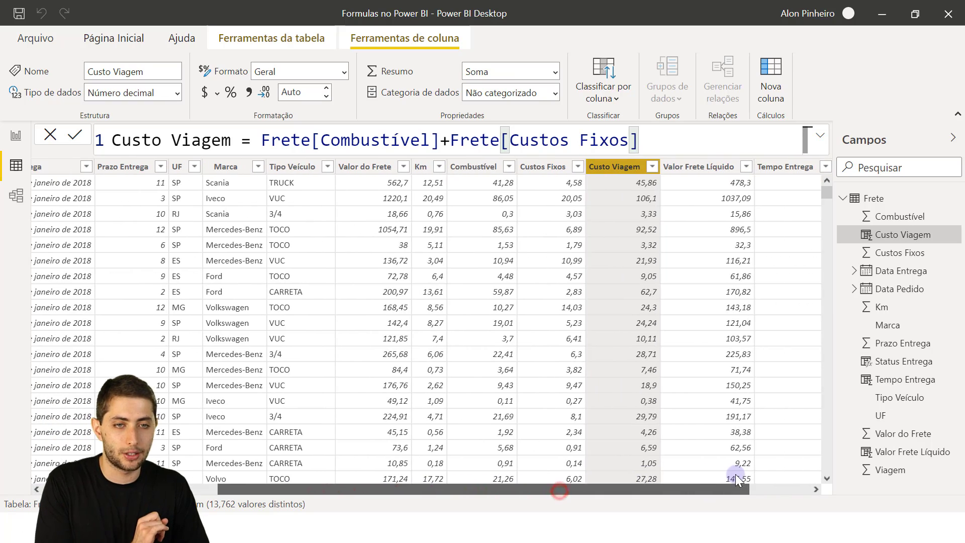
pyautogui.click(632, 180)
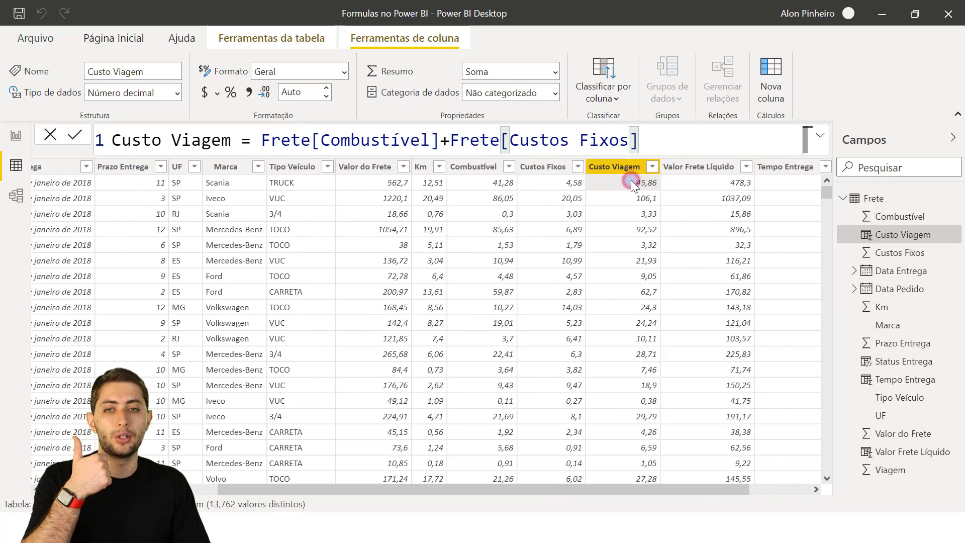
pyautogui.click(640, 197)
pyautogui.click(651, 218)
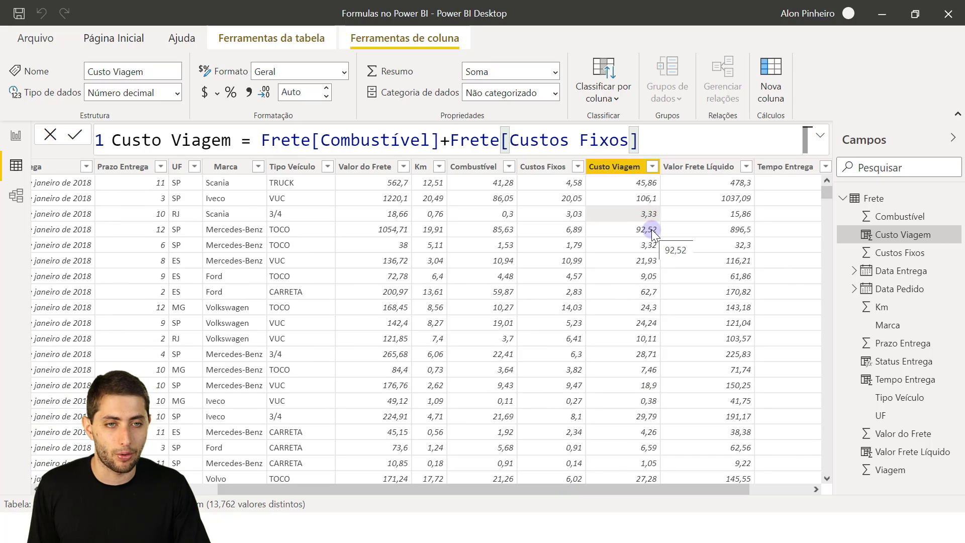
pyautogui.click(687, 169)
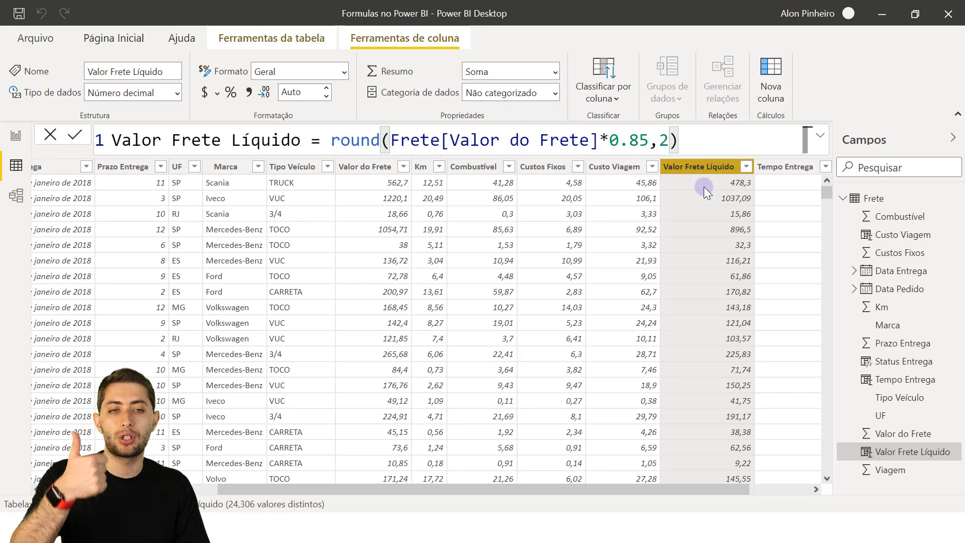
pyautogui.click(707, 184)
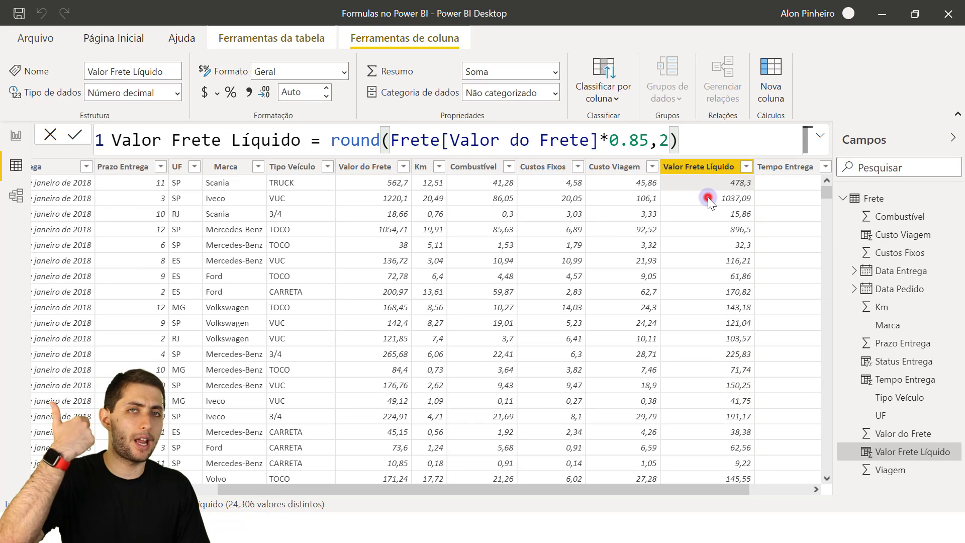
pyautogui.click(708, 197)
pyautogui.click(713, 209)
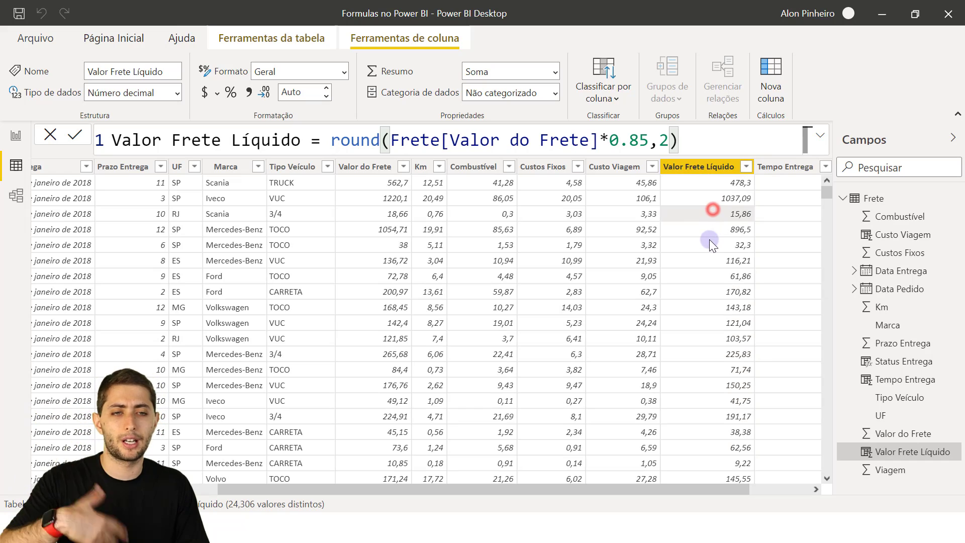
pyautogui.moveTo(707, 487); pyautogui.dragTo(786, 504)
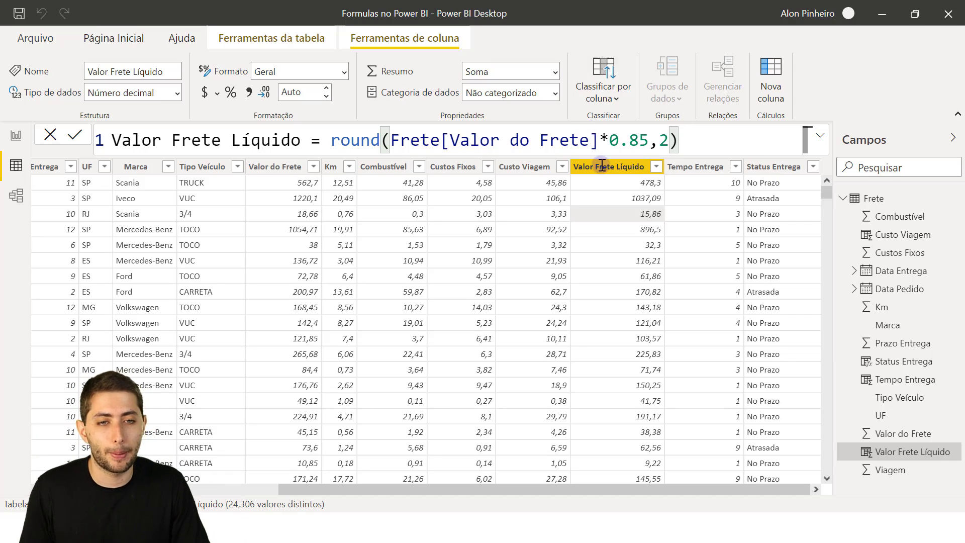
pyautogui.click(609, 170)
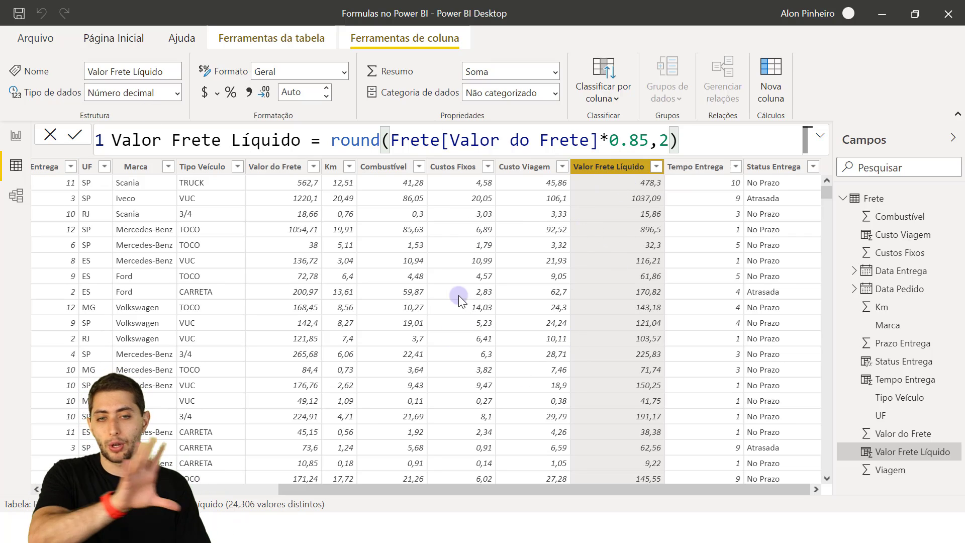
# - Create a new measure in the Frete table and name it Receita Líquida
pyautogui.click(454, 275)
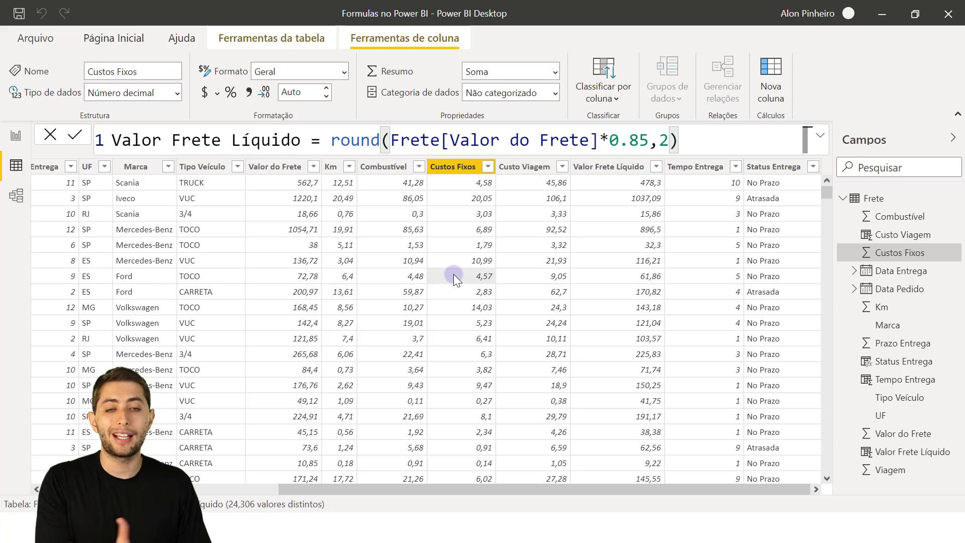
pyautogui.rightClick(454, 275)
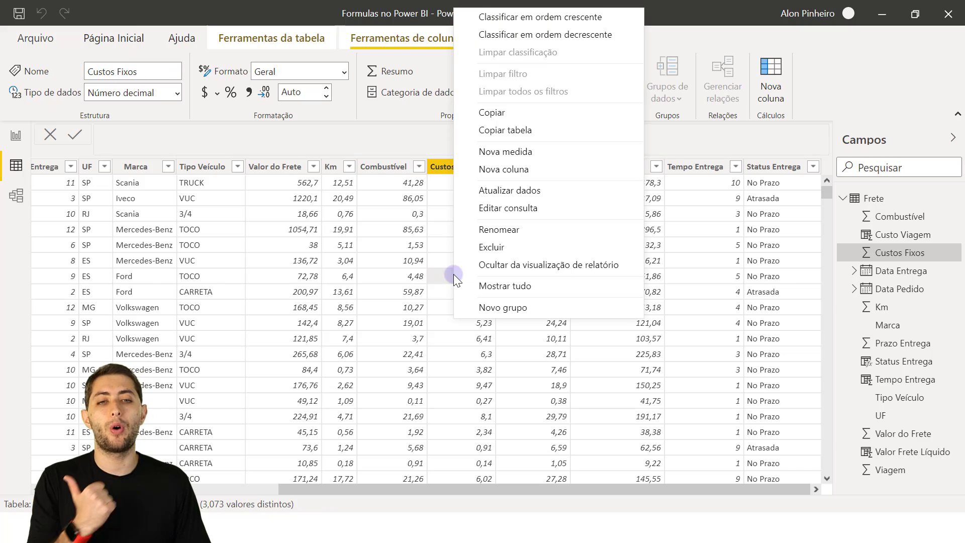
pyautogui.click(534, 156)
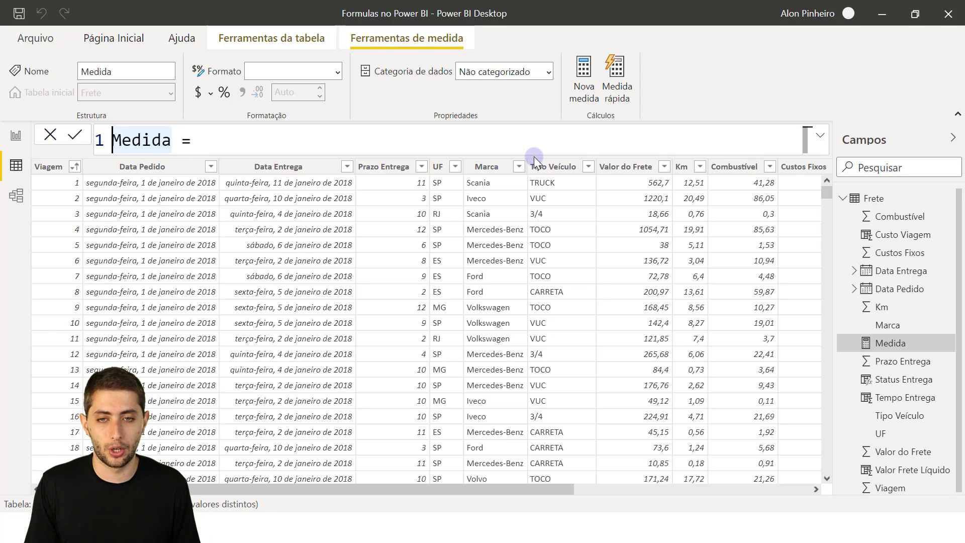
pyautogui.hotkey('ctrl', 'shift', 'Right')
pyautogui.write('Receita ')
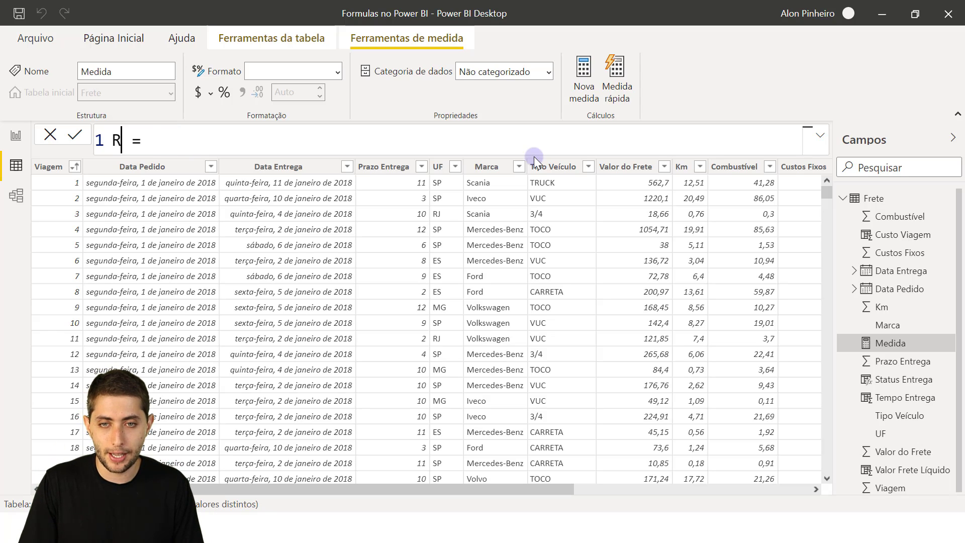
pyautogui.write('Líquida')
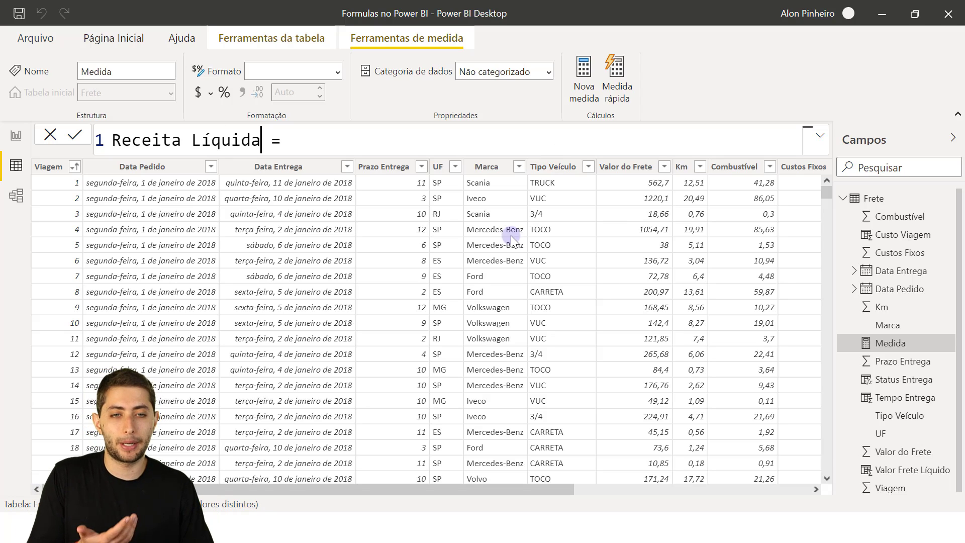
pyautogui.moveTo(530, 495); pyautogui.dragTo(529, 494)
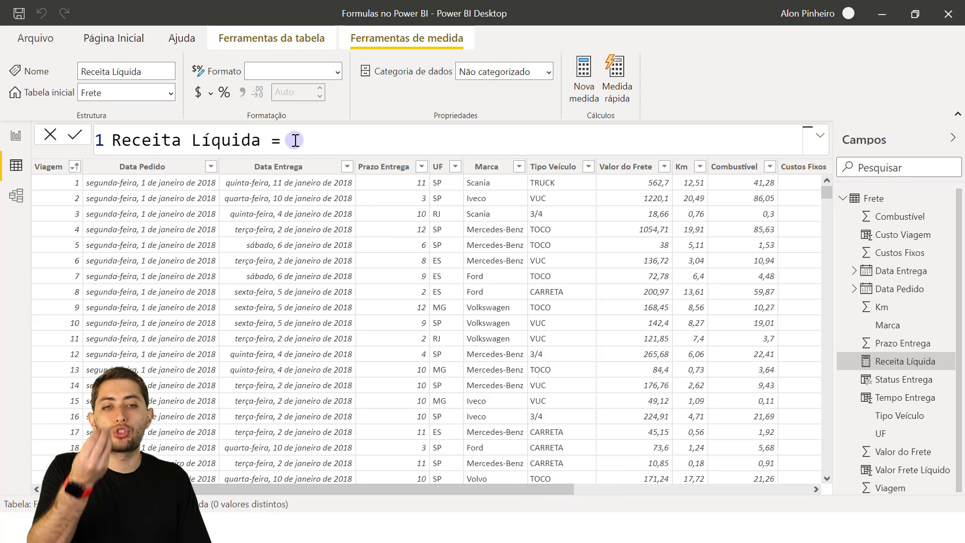
# - Define the Receita Líquida measure as the SUM of Frete[Valor Frete Líquido] and commit the formula
pyautogui.moveTo(400, 484); pyautogui.dragTo(647, 494)
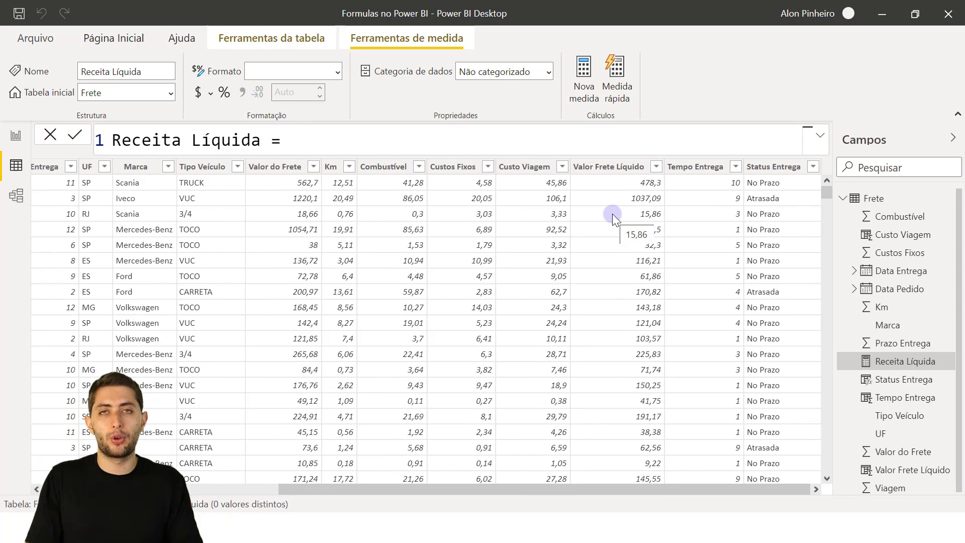
pyautogui.write('sum')
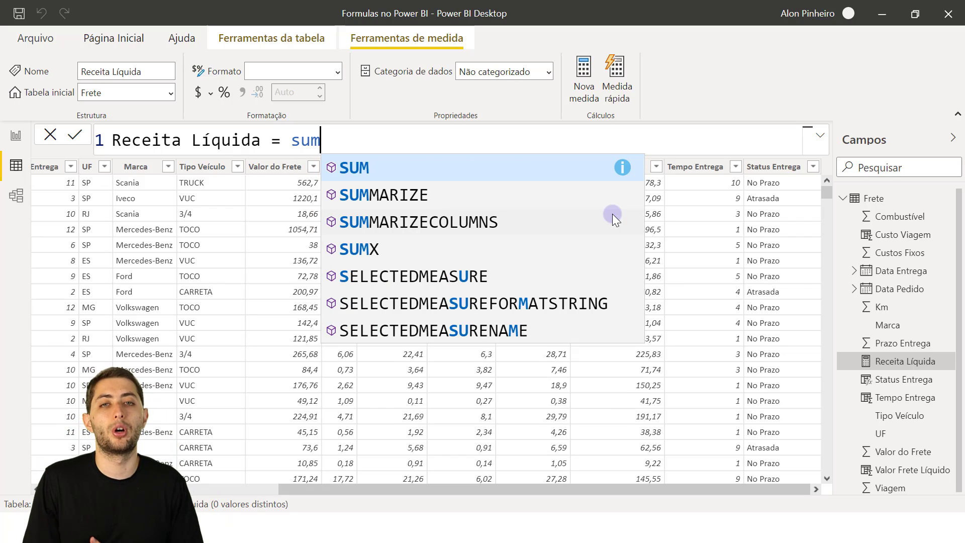
pyautogui.write('(')
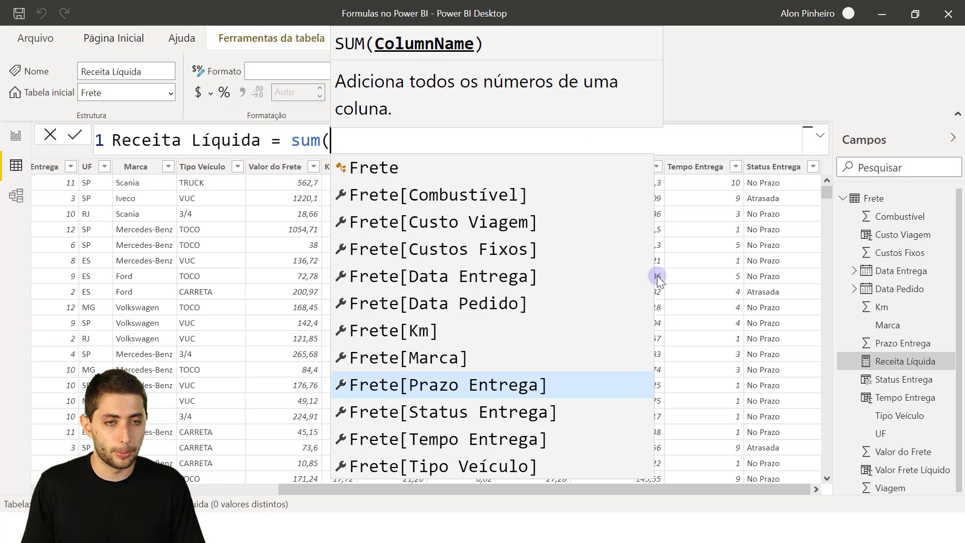
pyautogui.click(728, 490)
pyautogui.moveTo(710, 485); pyautogui.dragTo(667, 475)
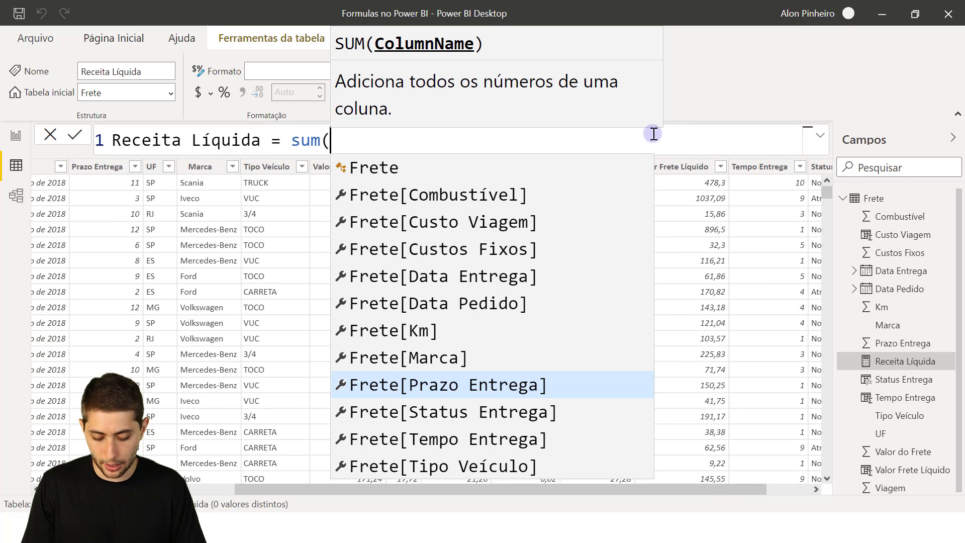
pyautogui.write('valor fre')
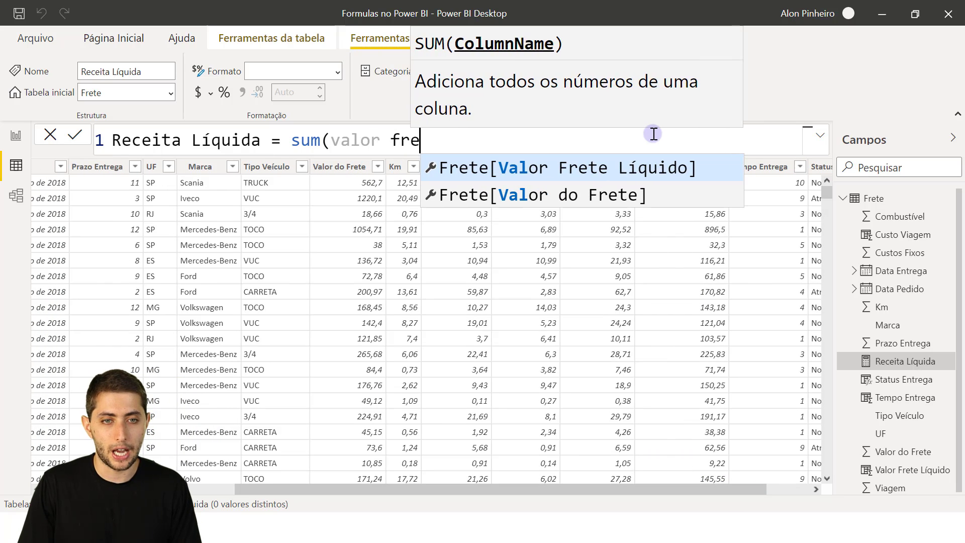
pyautogui.press('Tab')
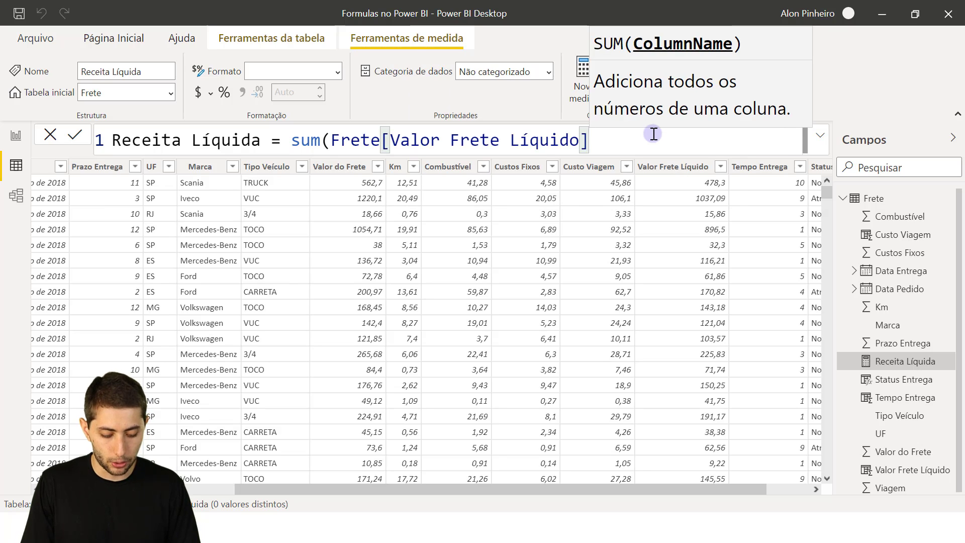
pyautogui.write(')')
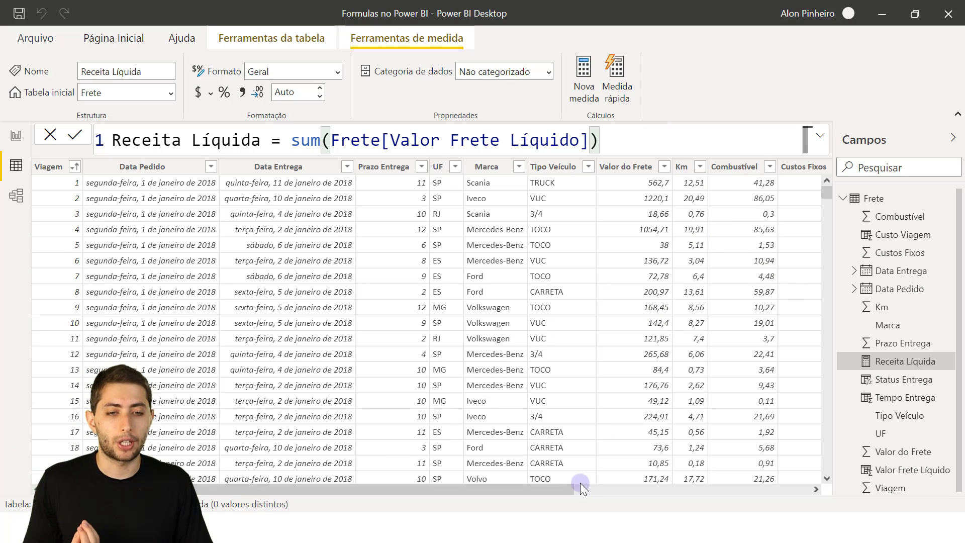
pyautogui.moveTo(560, 491); pyautogui.dragTo(920, 465)
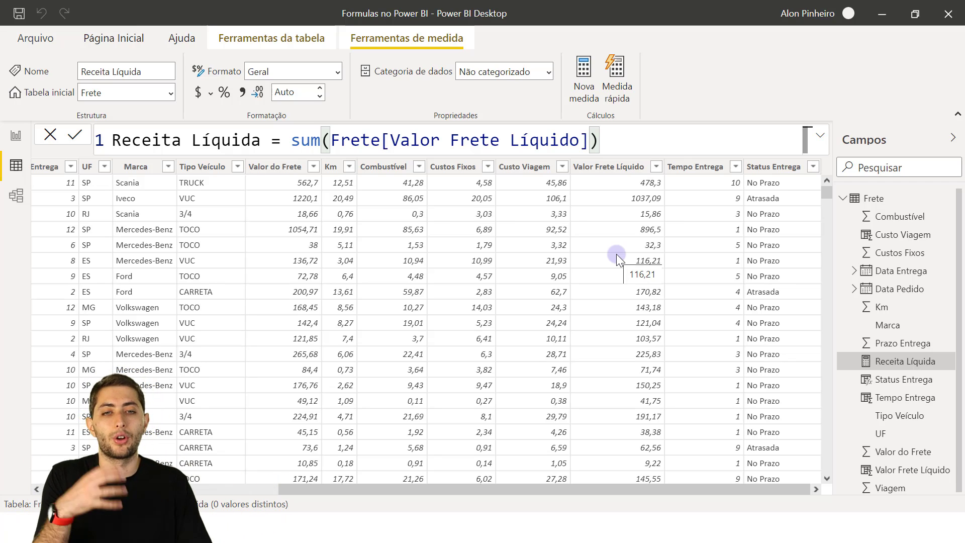
pyautogui.click(603, 143)
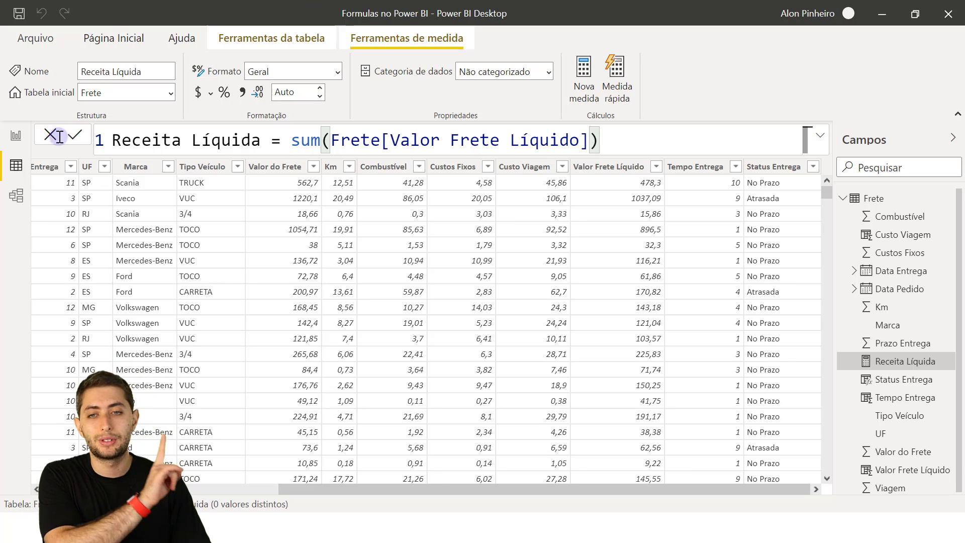
# - Switch to the report view and add a blank page to the report
pyautogui.click(21, 137)
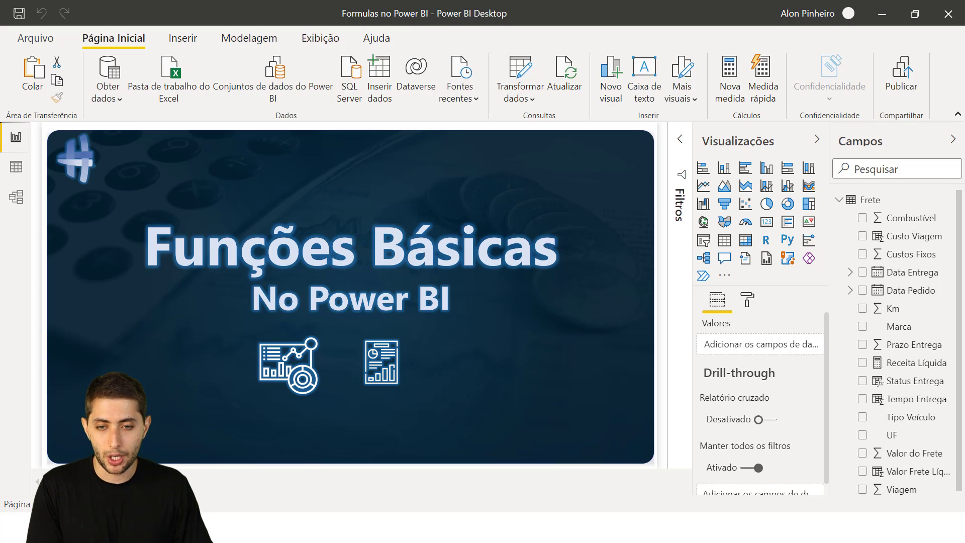
pyautogui.press('Delete')
pyautogui.click(170, 259)
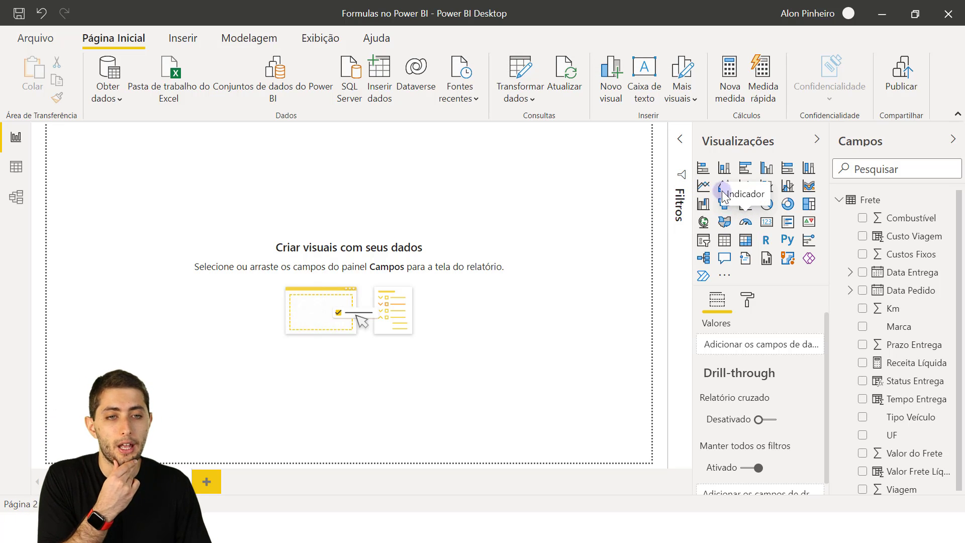
# - Insert an empty card visual, reshape it into a wider, shorter rectangle and place it in the page's upper-left corner
pyautogui.click(768, 226)
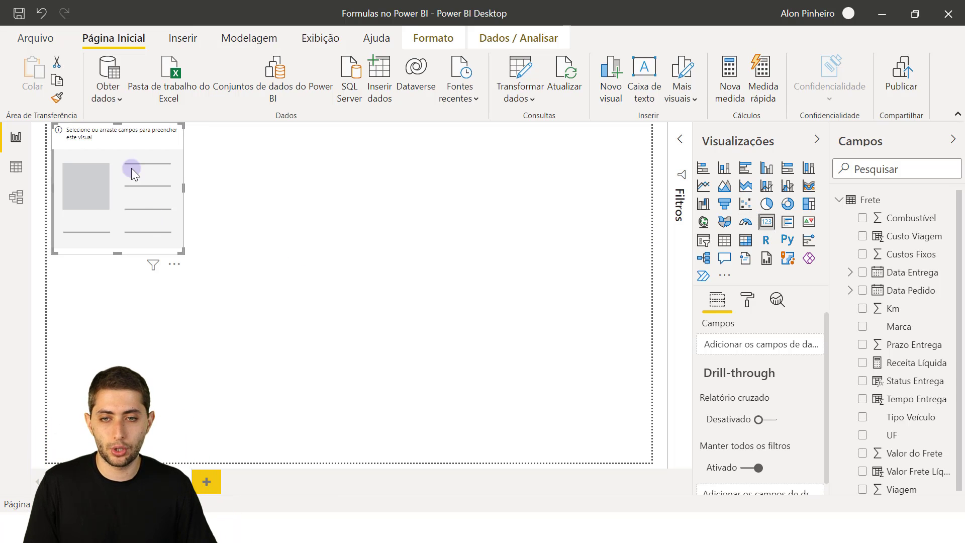
pyautogui.moveTo(145, 204); pyautogui.dragTo(144, 213)
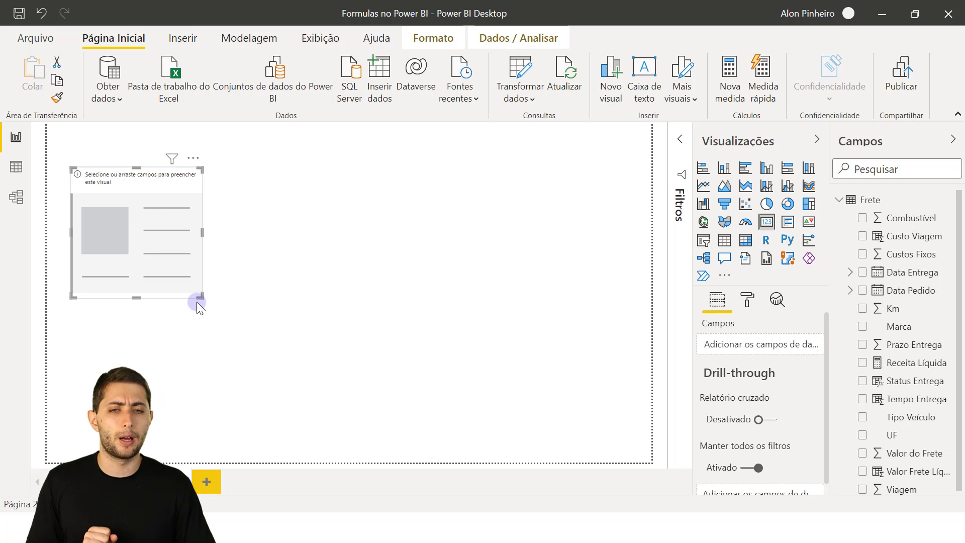
pyautogui.moveTo(199, 299); pyautogui.dragTo(250, 268)
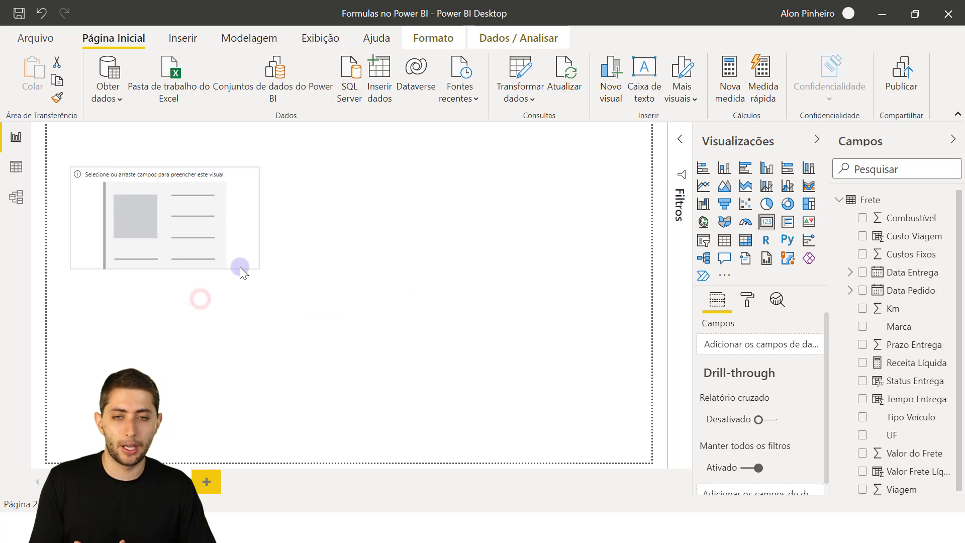
pyautogui.moveTo(192, 234); pyautogui.dragTo(181, 195)
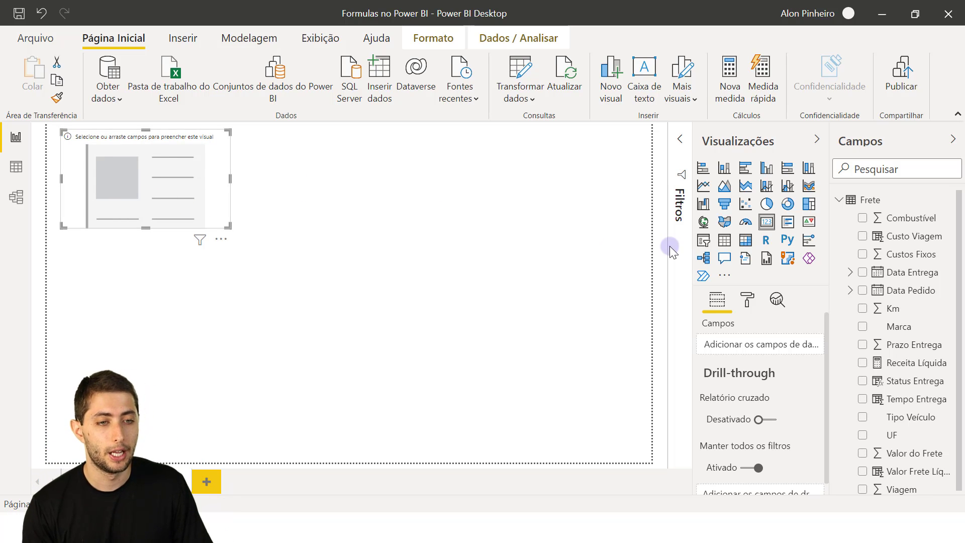
# - Add the Receita Líquida measure from the Frete table to the empty card visual
pyautogui.click(847, 292)
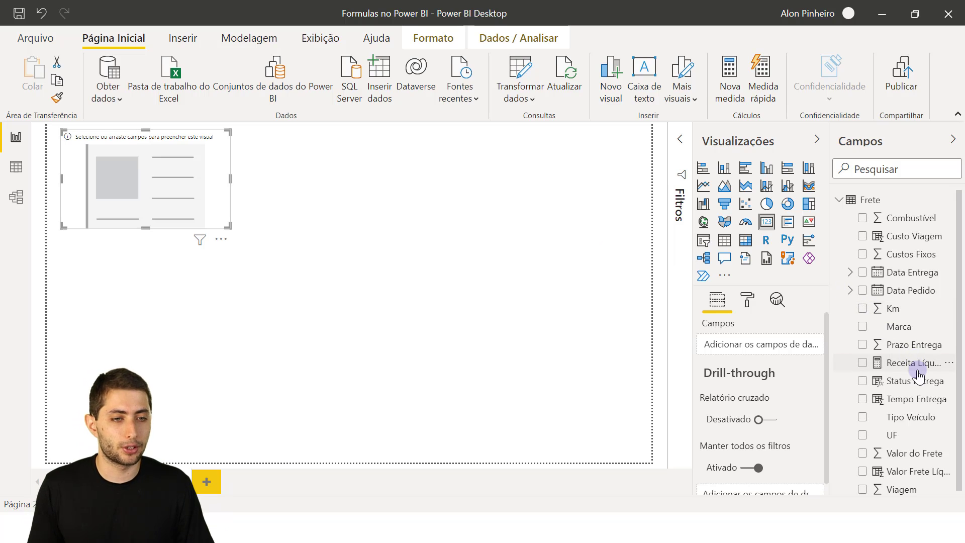
pyautogui.scroll(-1, 885, 347)
pyautogui.moveTo(878, 377); pyautogui.dragTo(113, 190)
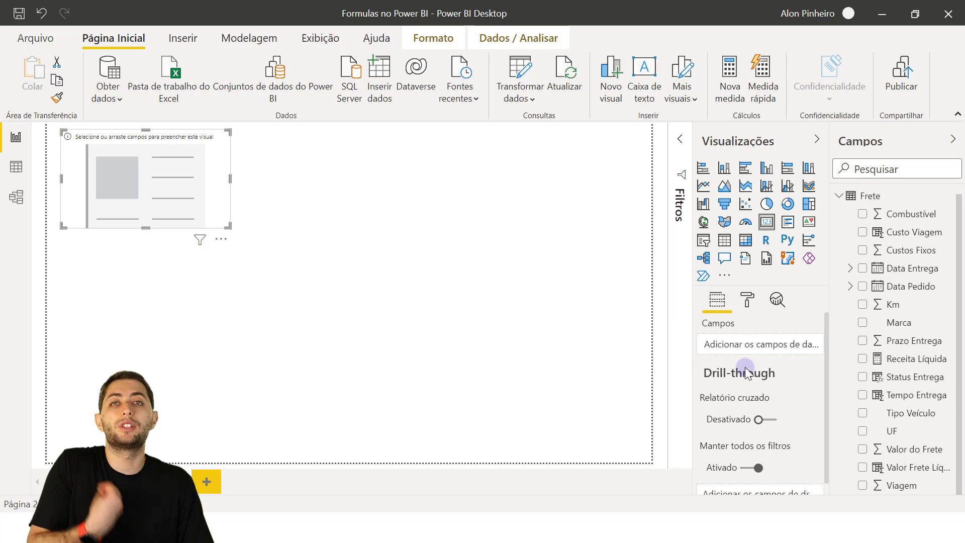
pyautogui.moveTo(746, 373)
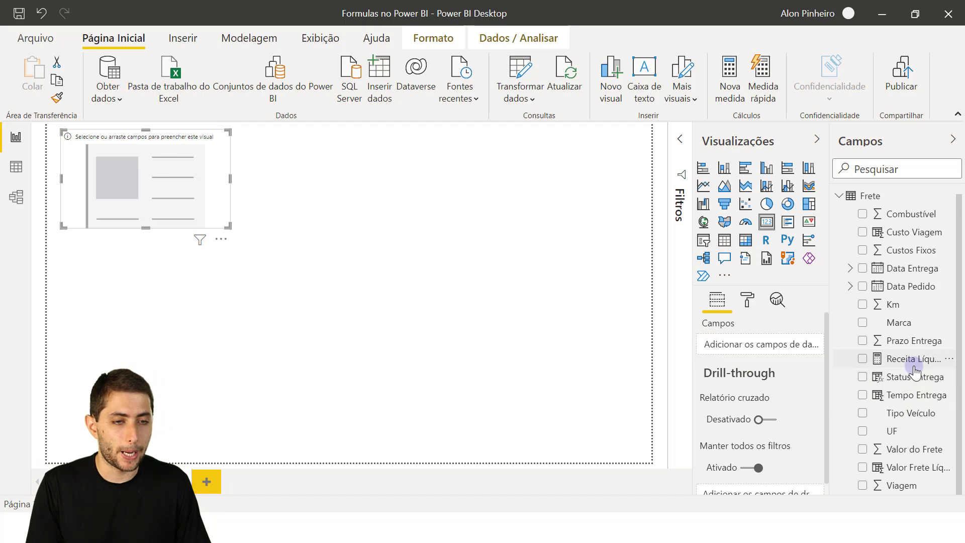
# - Add the Receita Líquida measure to the empty card and make the card slightly wider and shorter
pyautogui.moveTo(914, 360); pyautogui.dragTo(744, 340)
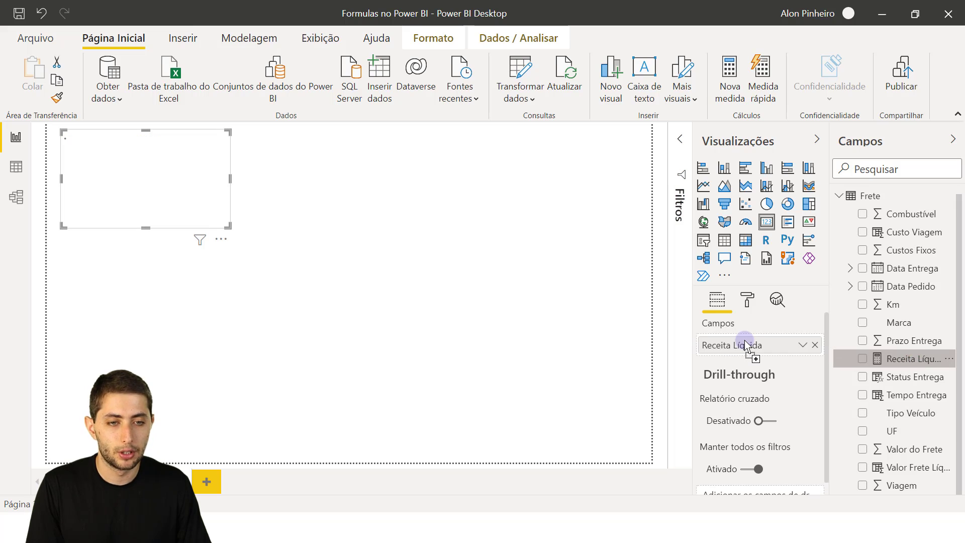
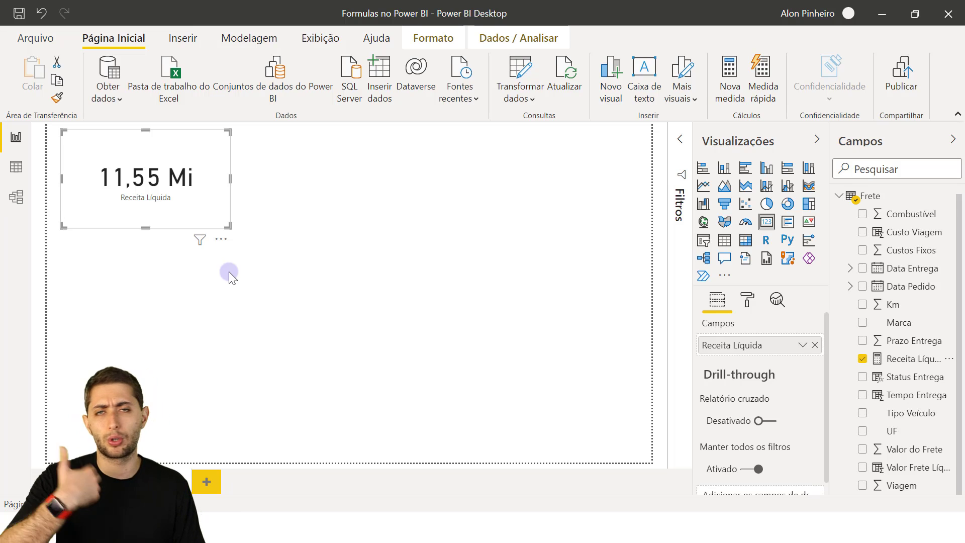
pyautogui.moveTo(229, 226); pyautogui.dragTo(245, 208)
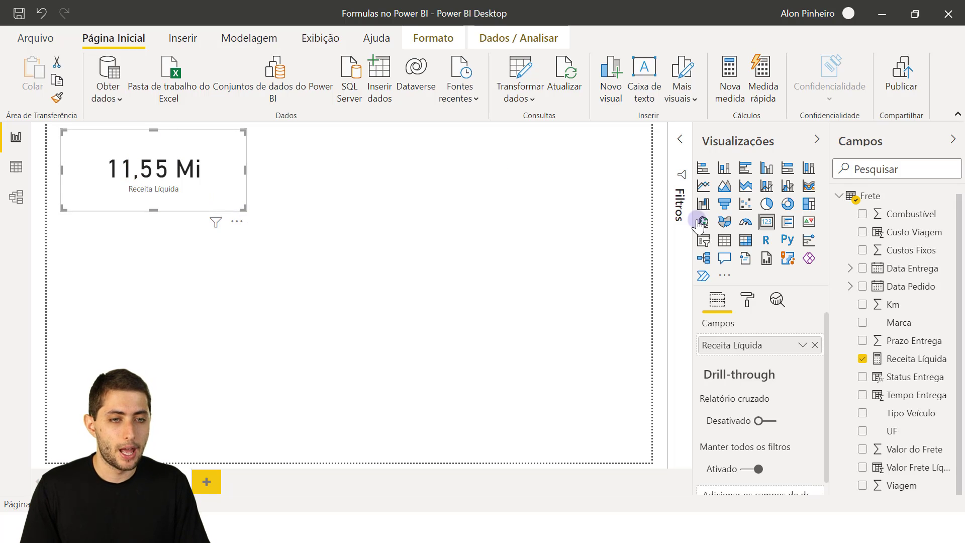
# - Set the card's background color to the lightest yellow shade of the theme colors
pyautogui.click(746, 301)
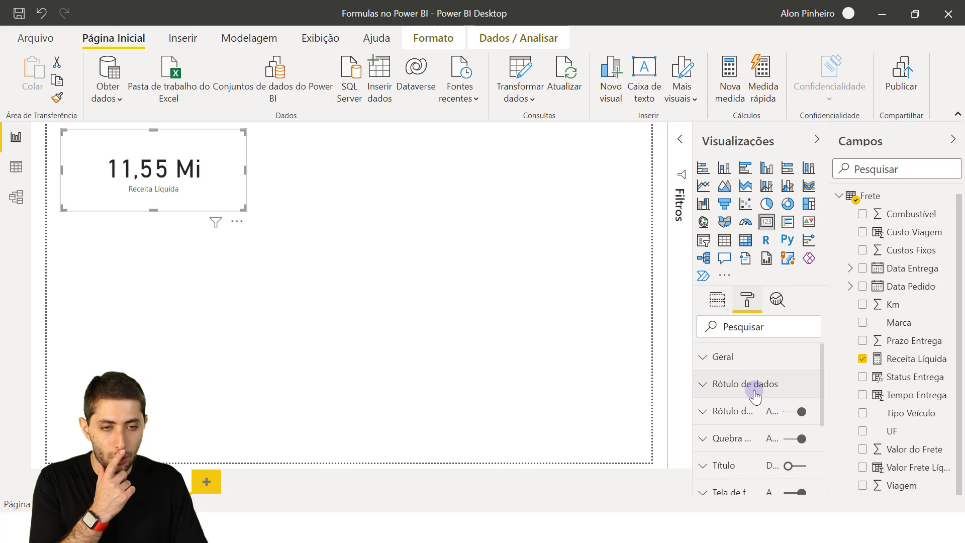
pyautogui.moveTo(822, 370); pyautogui.dragTo(821, 413)
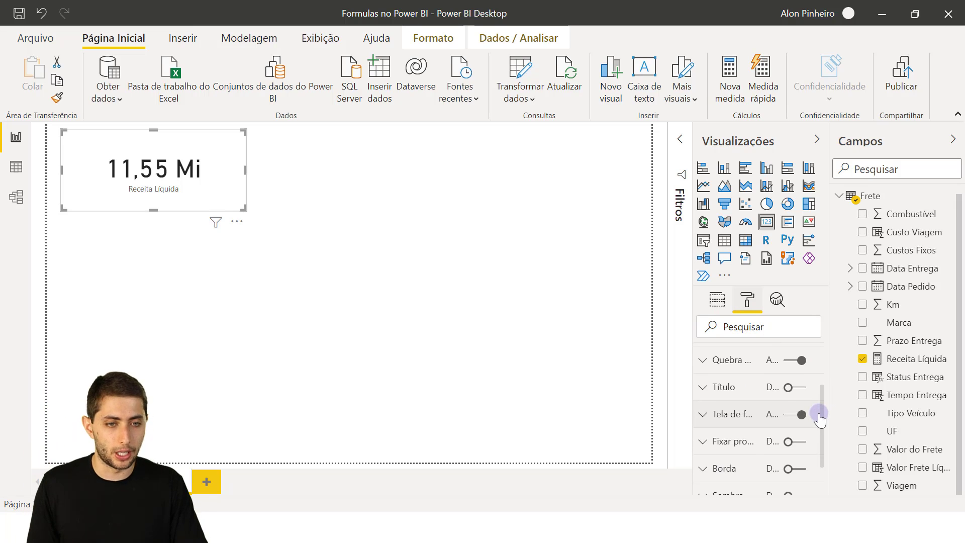
pyautogui.click(729, 417)
pyautogui.scroll(-2, 730, 422)
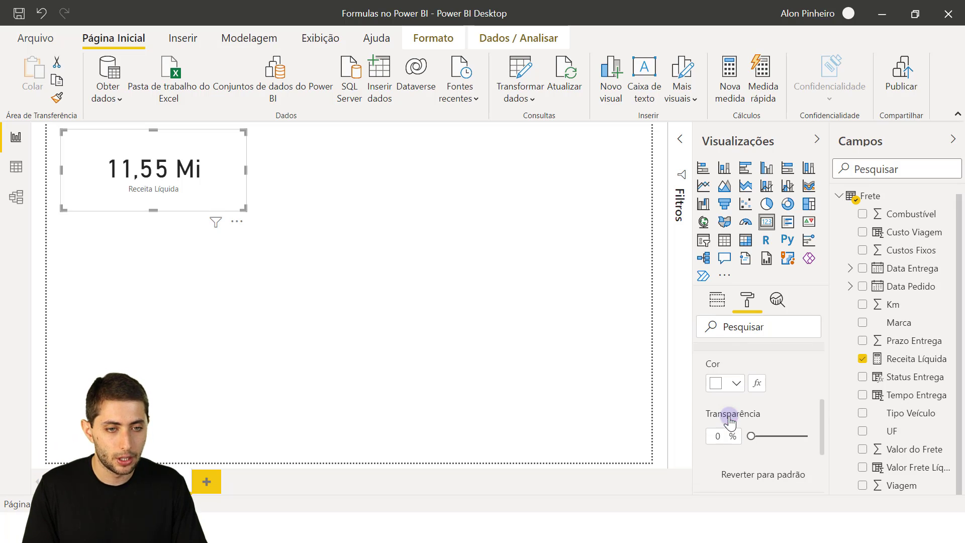
pyautogui.scroll(2, 759, 402)
pyautogui.click(719, 458)
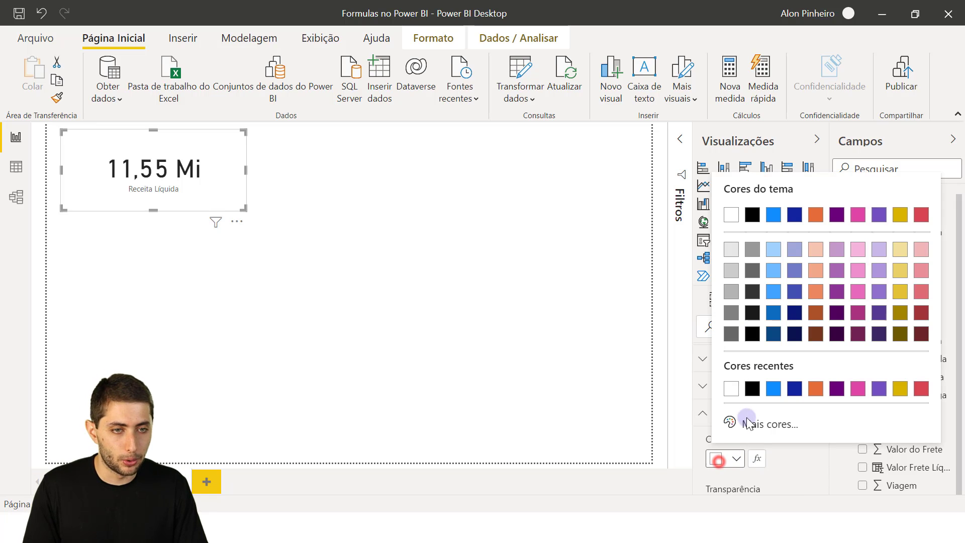
pyautogui.click(900, 249)
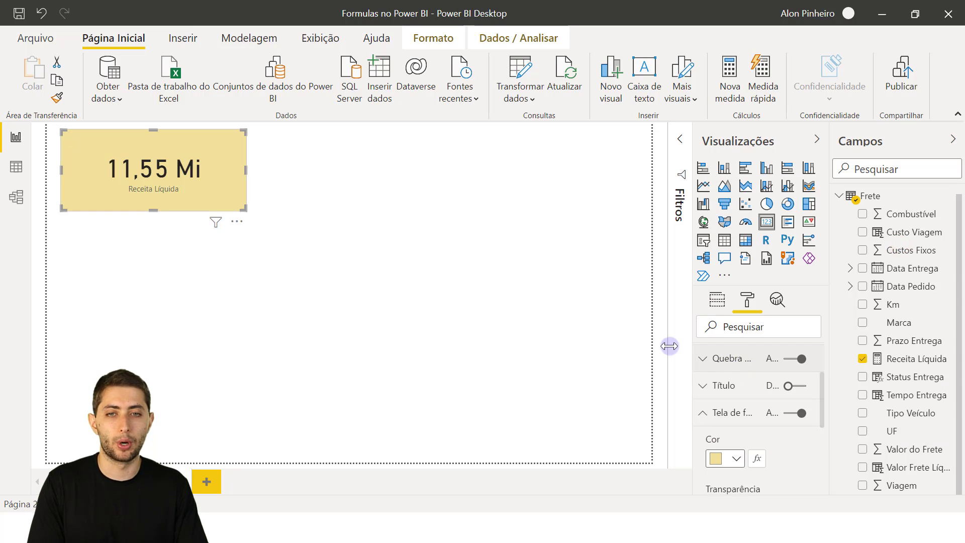
# - Turn on the shadow (Sombra) for the Receita Líquida card and deselect the card
pyautogui.scroll(2, 724, 389)
pyautogui.scroll(-2, 724, 391)
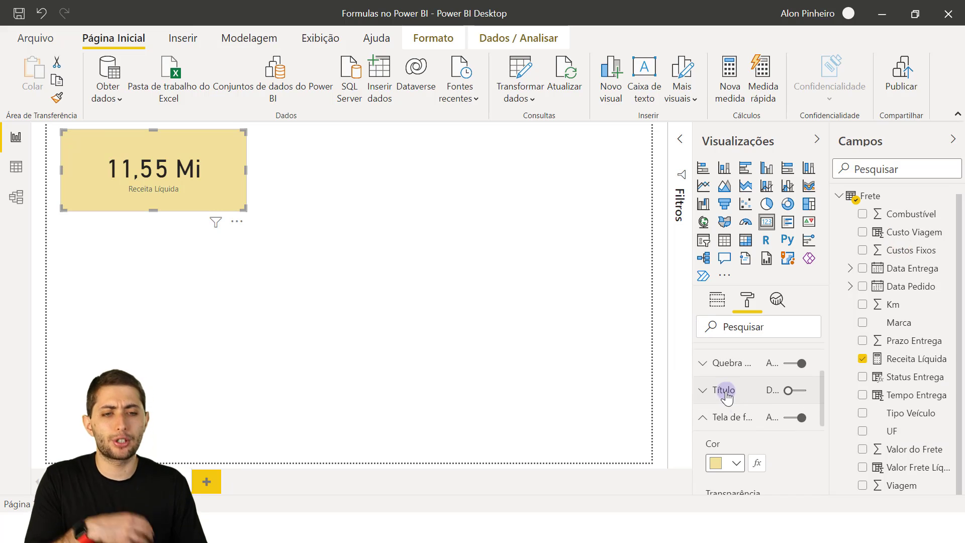
pyautogui.click(735, 424)
pyautogui.scroll(-2, 749, 427)
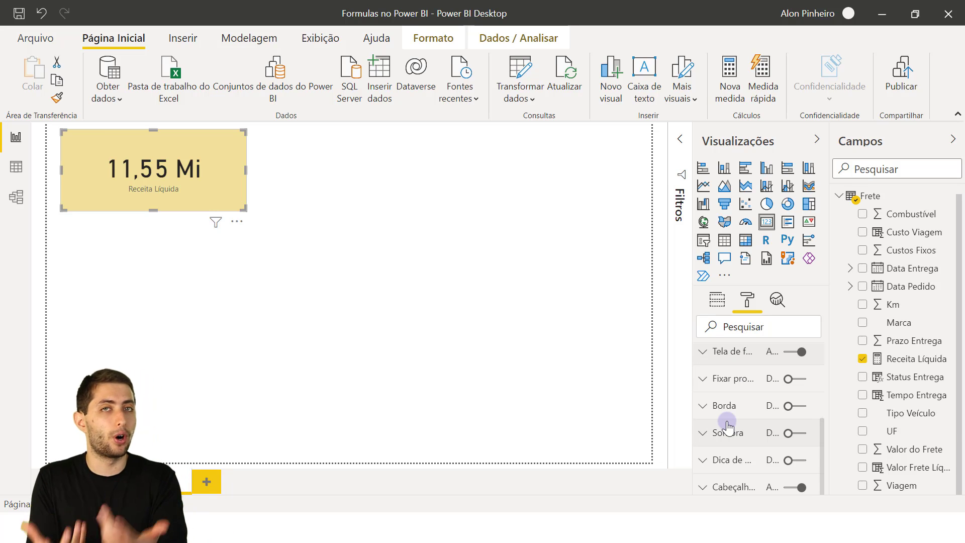
pyautogui.click(793, 431)
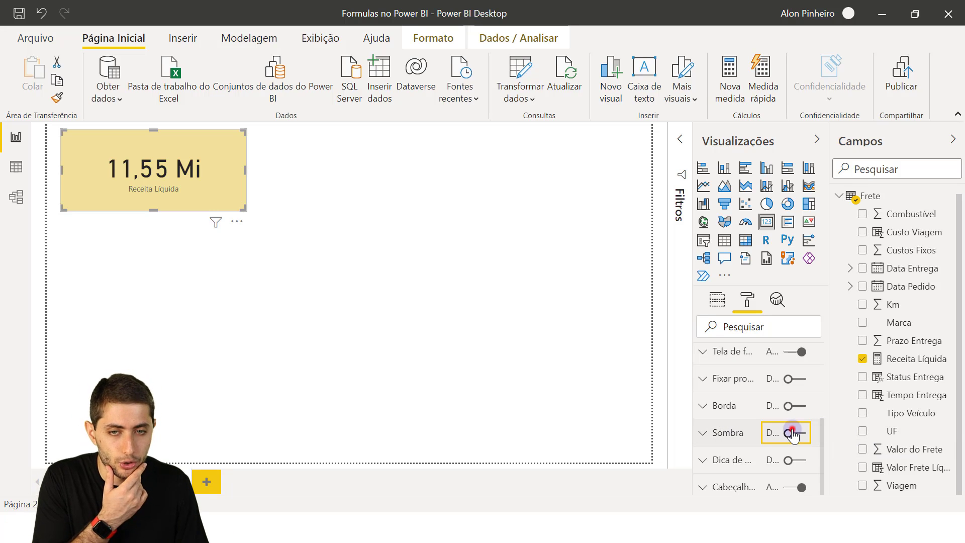
pyautogui.click(552, 391)
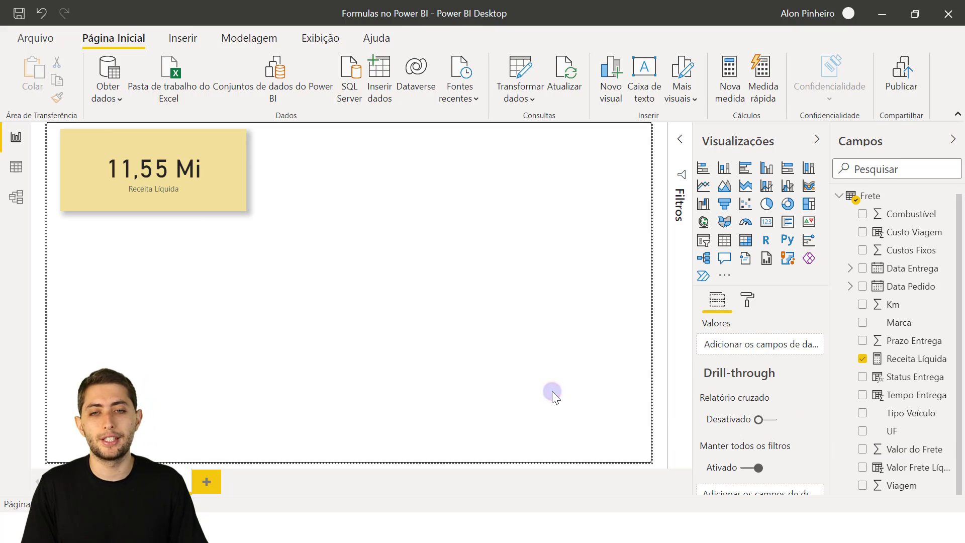
# - Turn on the border (Borda) for the Receita Líquida card and deselect the card
pyautogui.click(197, 153)
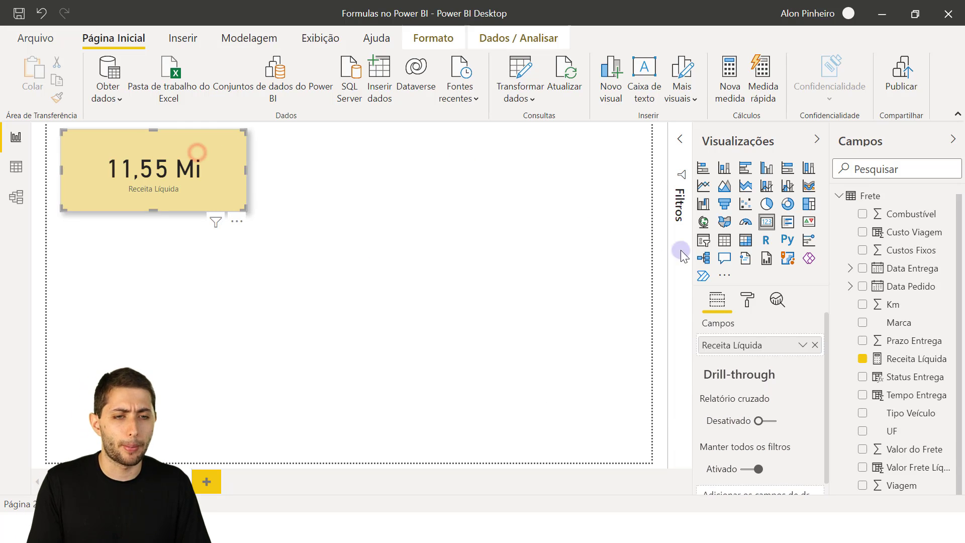
pyautogui.click(748, 300)
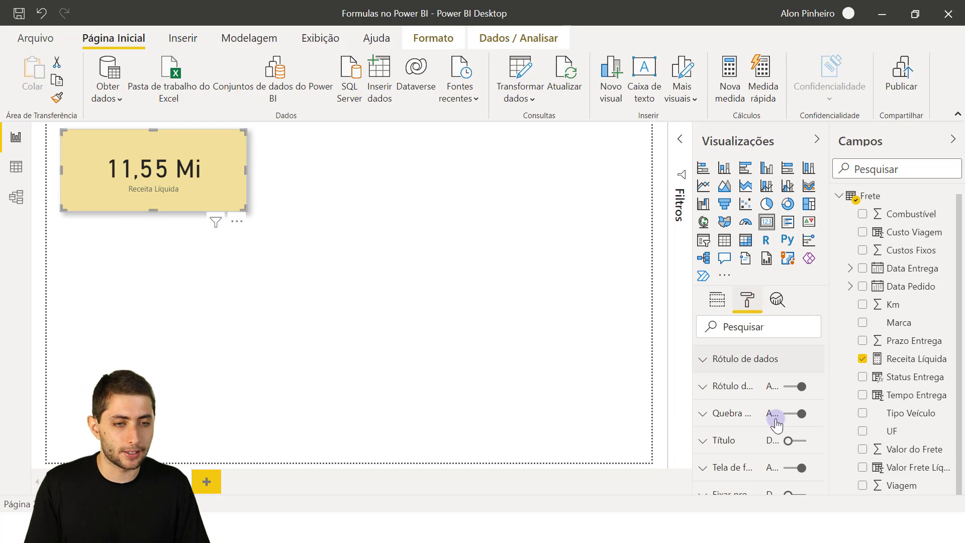
pyautogui.scroll(-5, 776, 425)
pyautogui.click(790, 405)
pyautogui.click(526, 353)
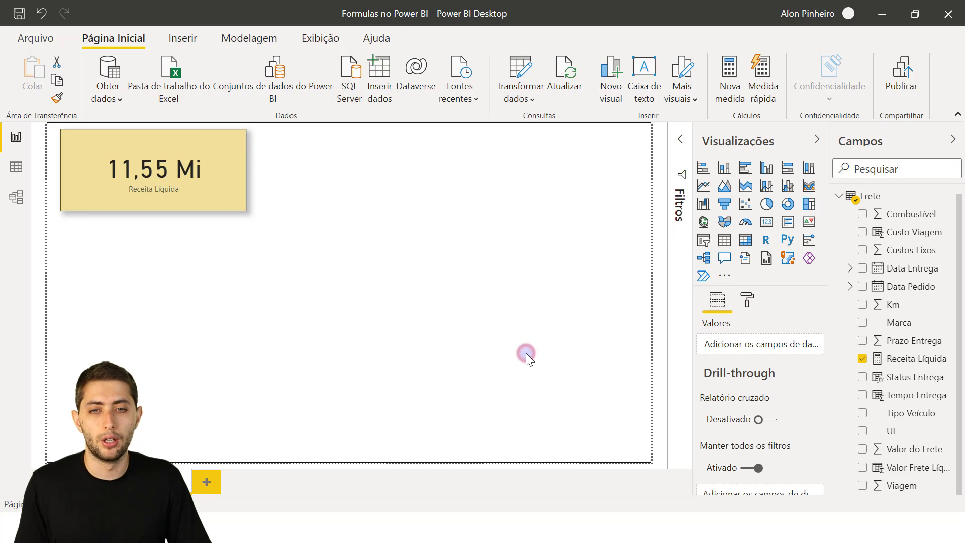
# - Set the text size of the card's category label to 15 pt and deselect the card
pyautogui.click(165, 178)
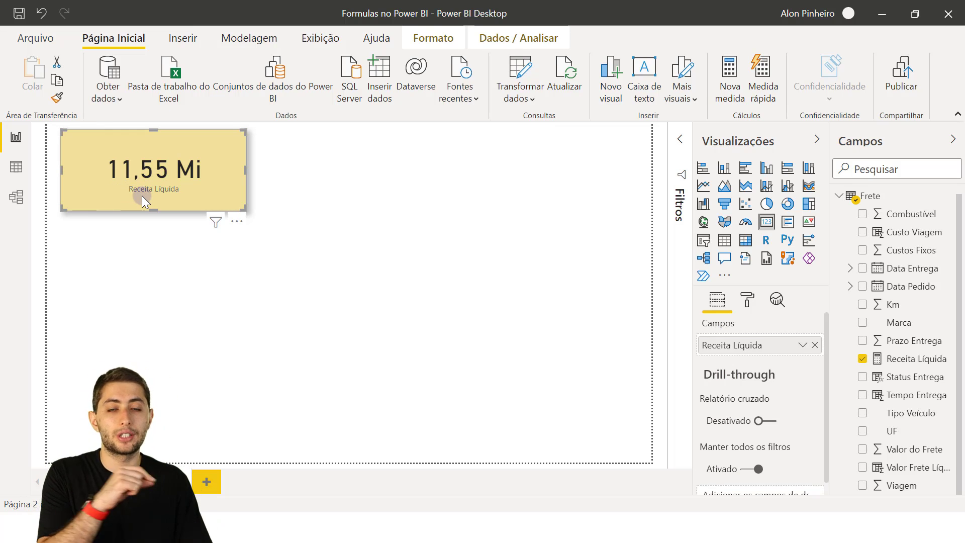
pyautogui.click(748, 300)
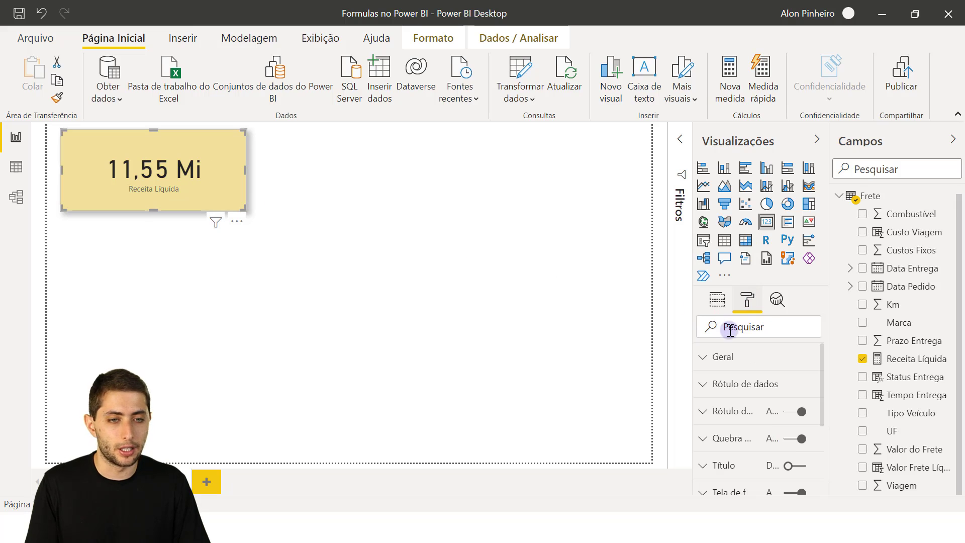
pyautogui.click(726, 411)
pyautogui.scroll(-2, 759, 380)
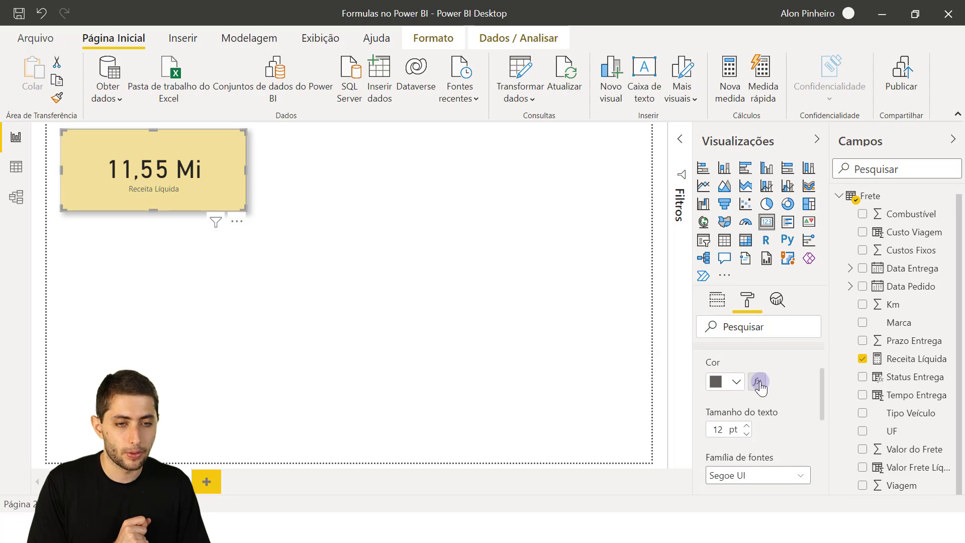
pyautogui.click(746, 426)
pyautogui.click(746, 426)
pyautogui.click(746, 426)
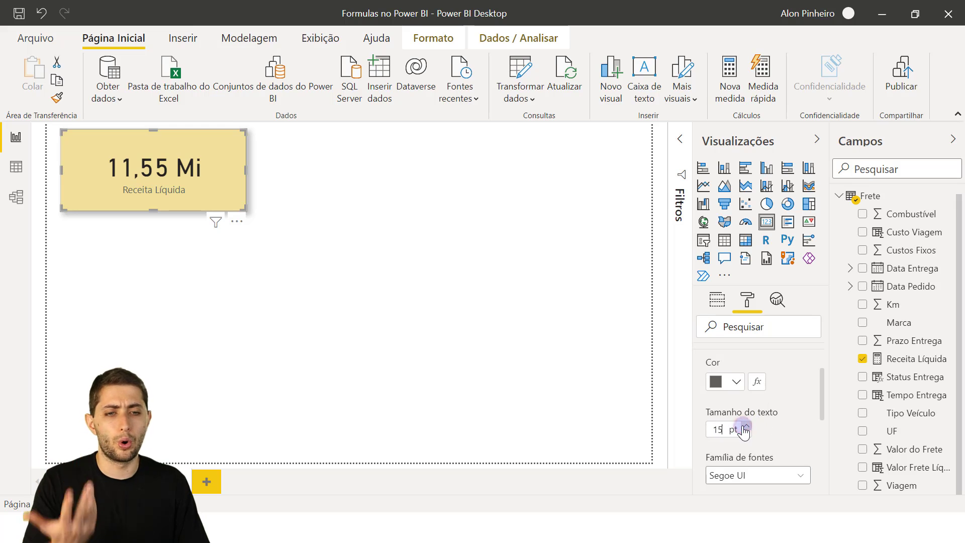
pyautogui.click(716, 430)
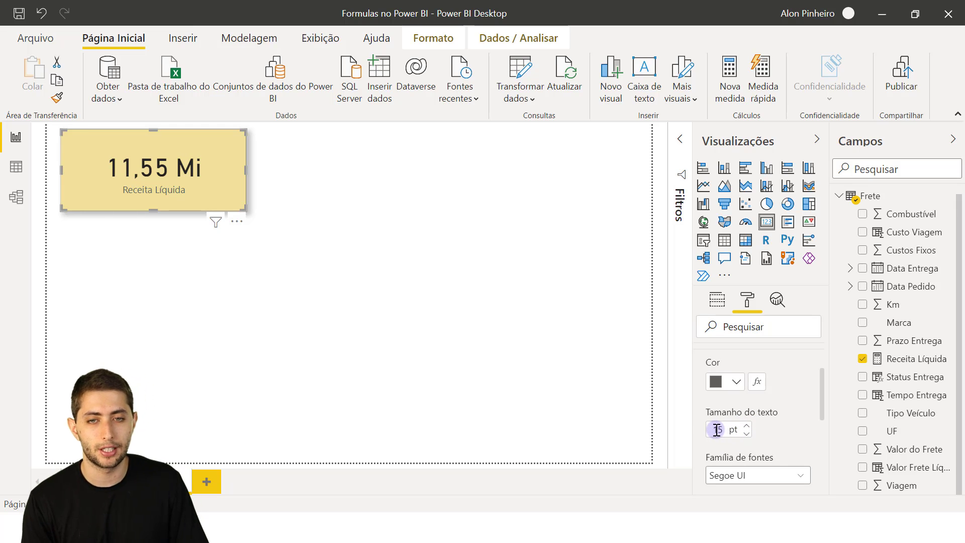
pyautogui.click(321, 249)
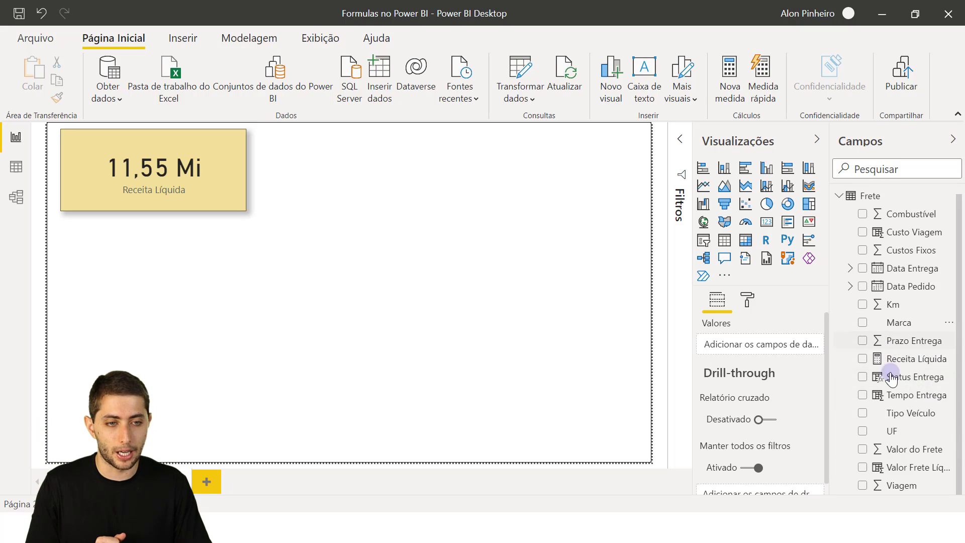
# - Format the Receita Líquida measure as currency with the symbol R$ Português (Brasil)
pyautogui.click(908, 366)
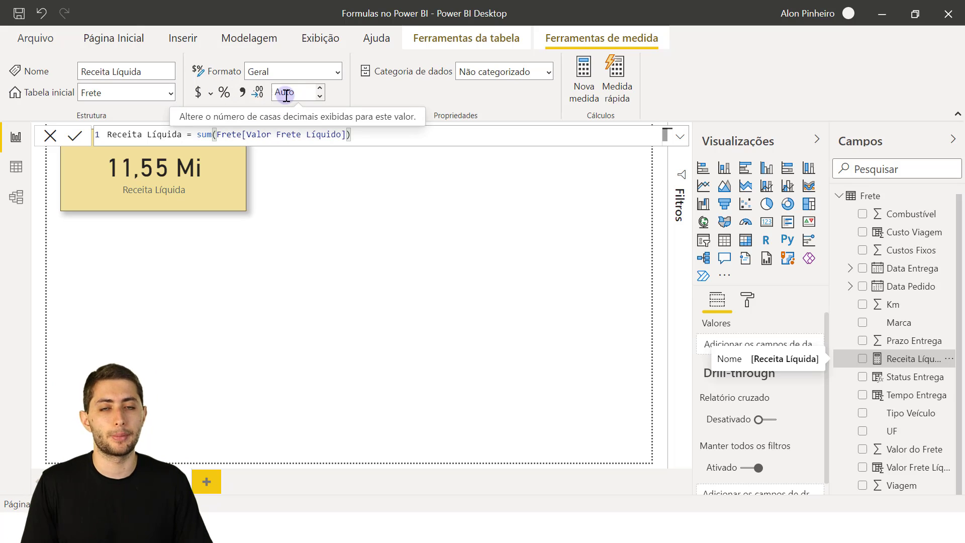
pyautogui.click(212, 95)
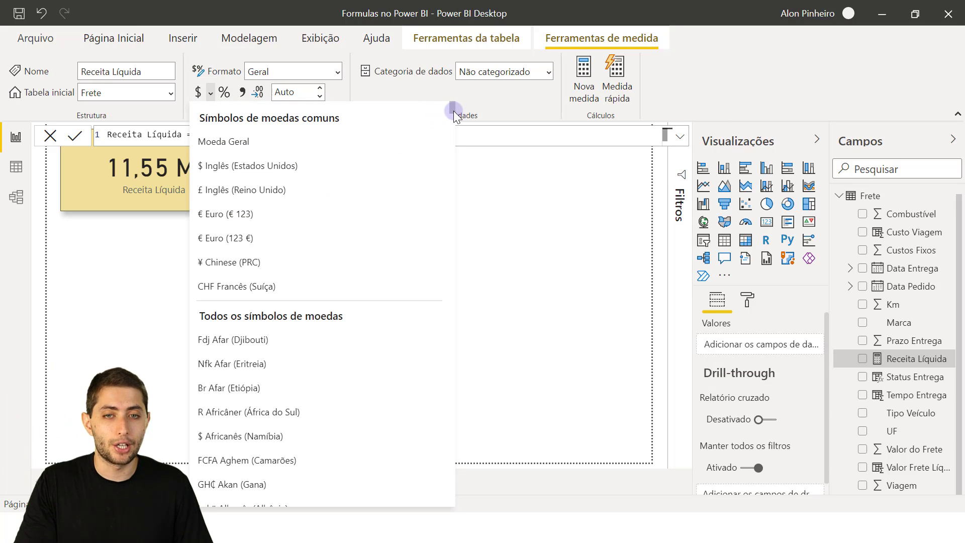
pyautogui.moveTo(452, 110); pyautogui.dragTo(431, 439)
pyautogui.scroll(3, 334, 313)
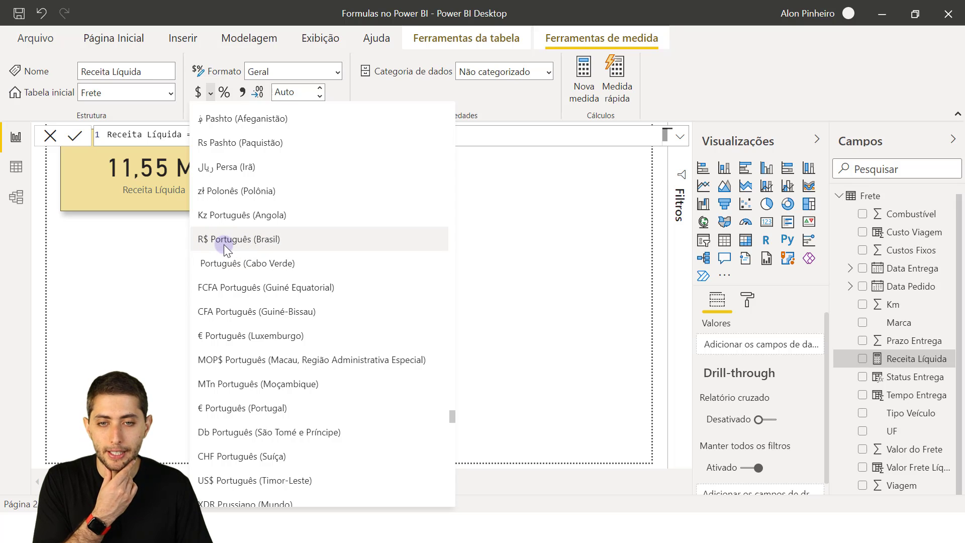
pyautogui.click(202, 240)
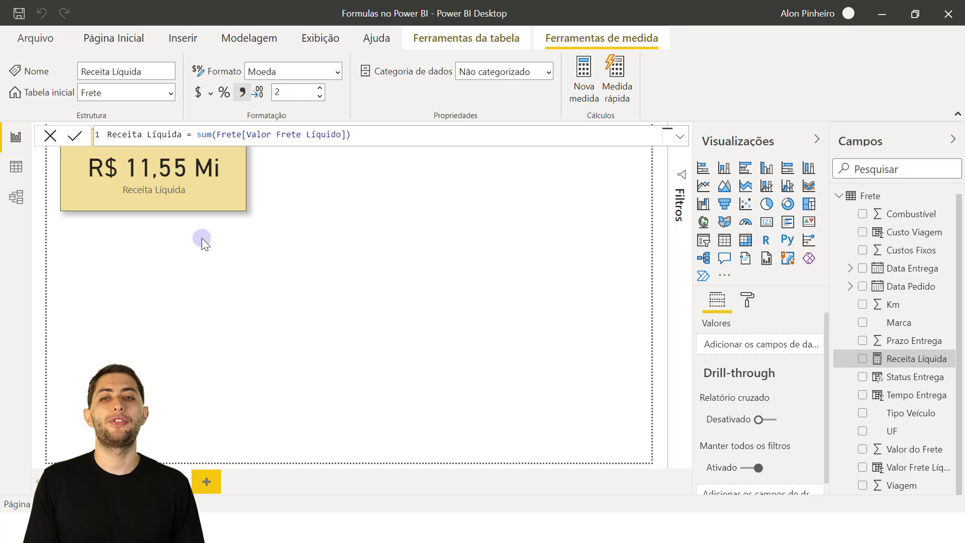
pyautogui.click(233, 272)
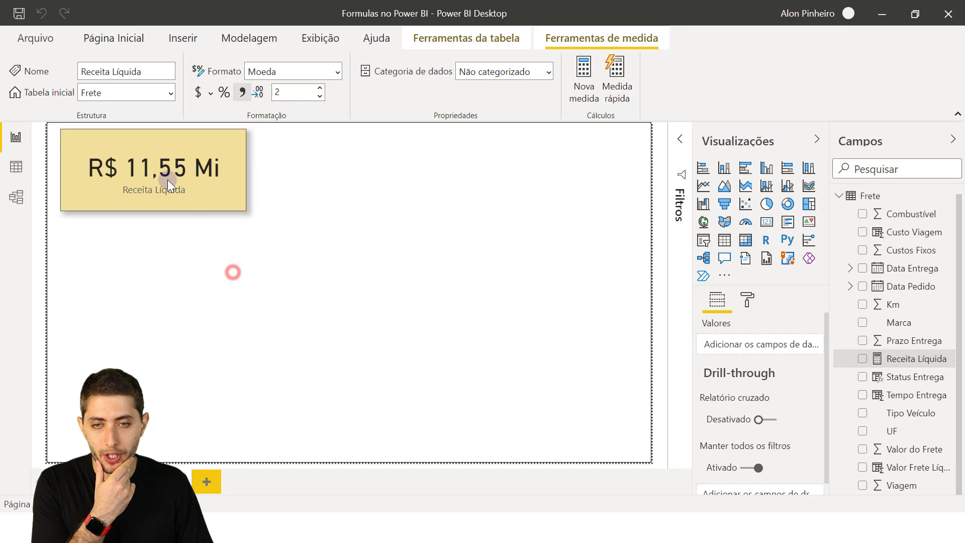
# - Set the display units of the card's data label to Milhares
pyautogui.moveTo(159, 212)
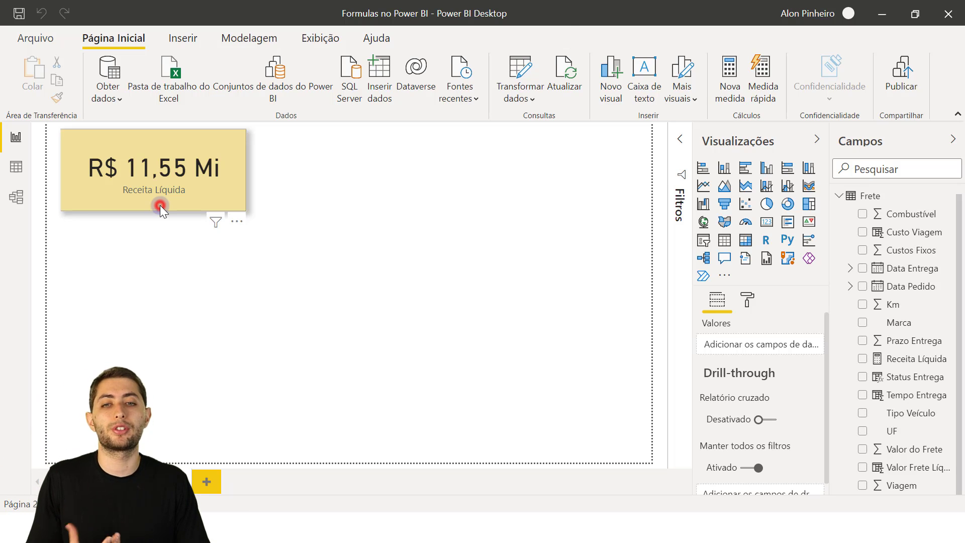
pyautogui.click(160, 205)
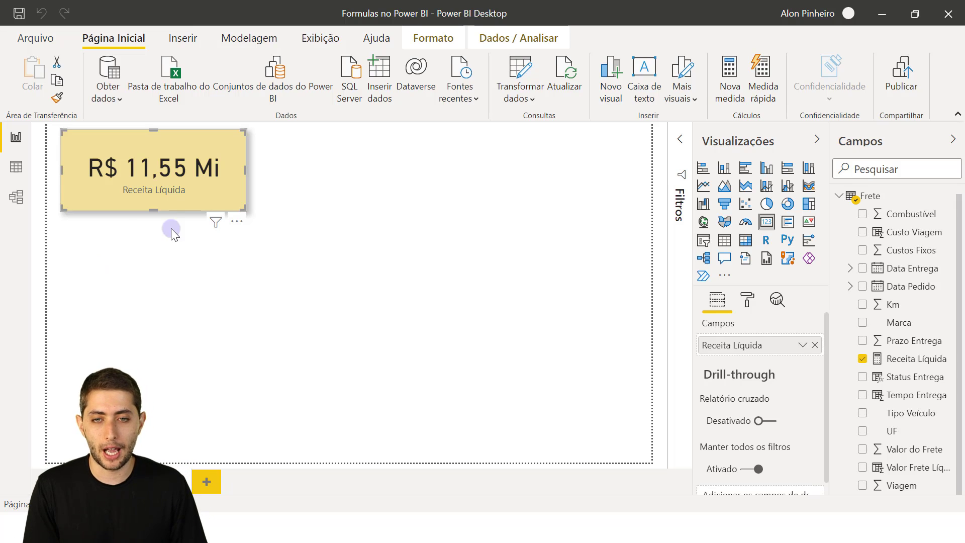
pyautogui.click(743, 302)
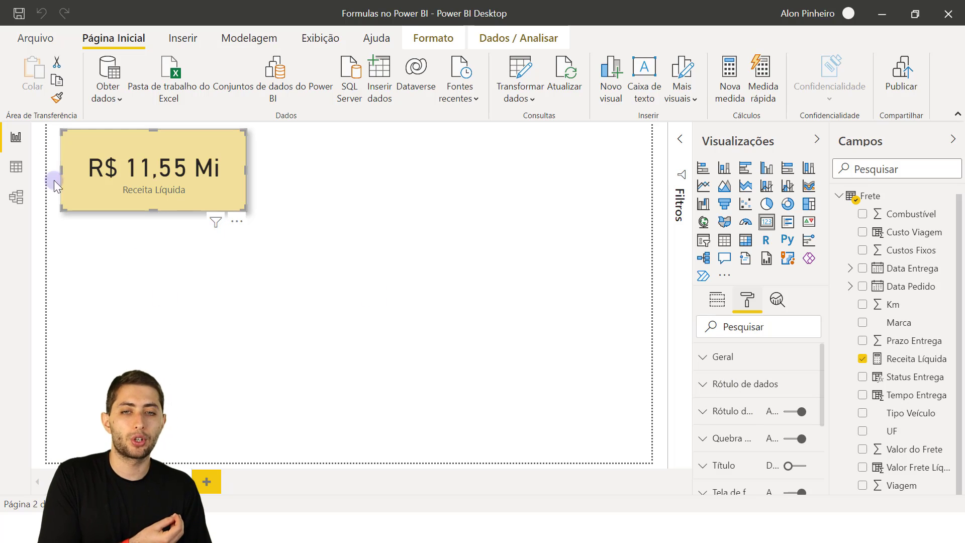
pyautogui.click(743, 388)
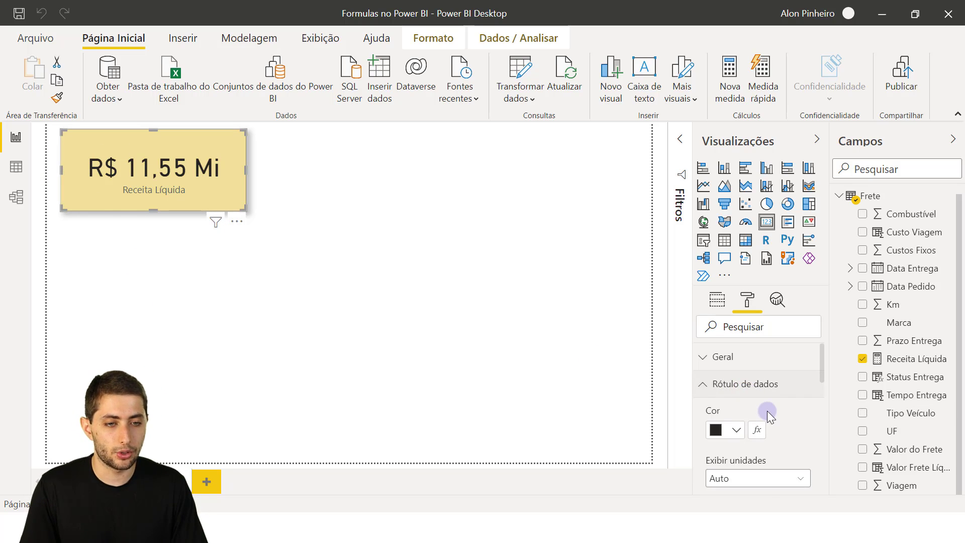
pyautogui.moveTo(825, 372); pyautogui.dragTo(821, 382)
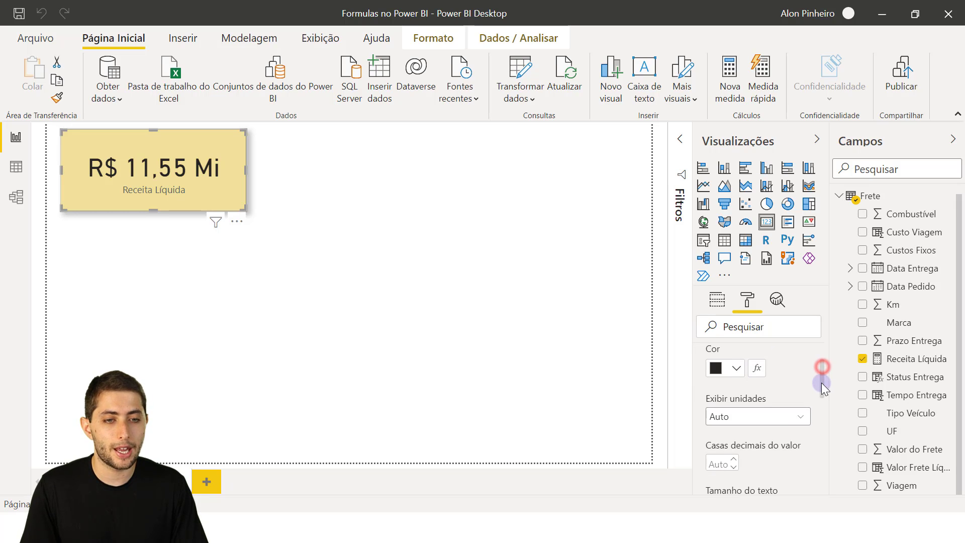
pyautogui.click(765, 417)
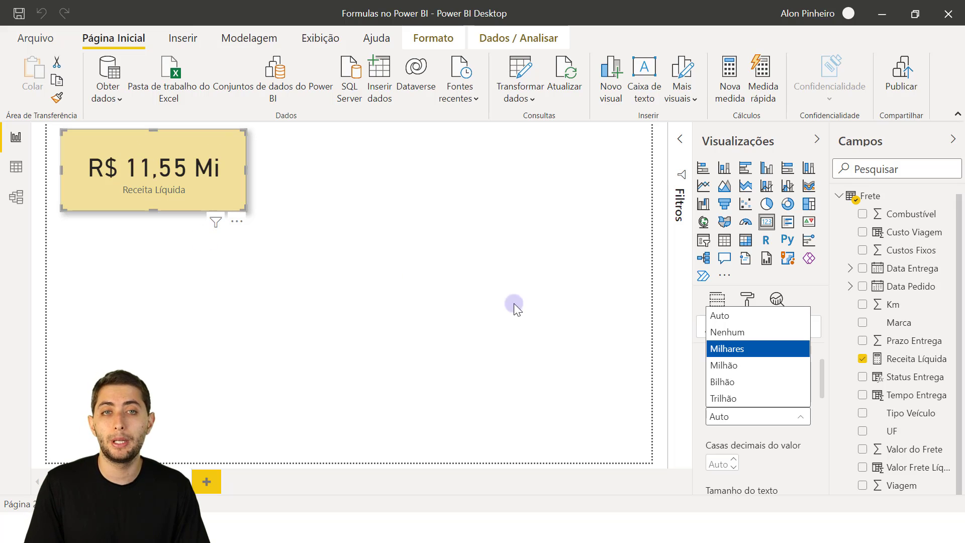
pyautogui.click(730, 351)
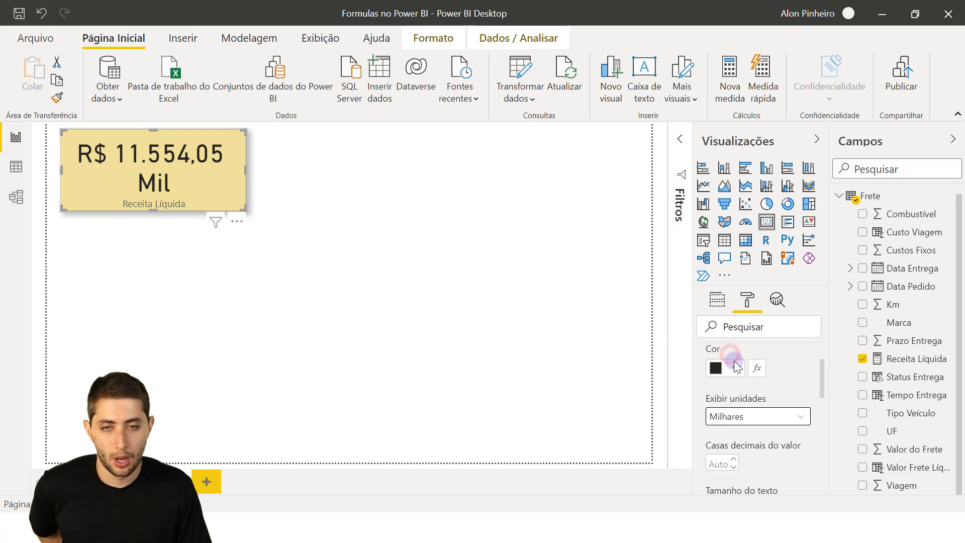
# - Set the data label's display units to Nenhum and widen the card until the full value fits on one line
pyautogui.click(749, 415)
pyautogui.click(739, 334)
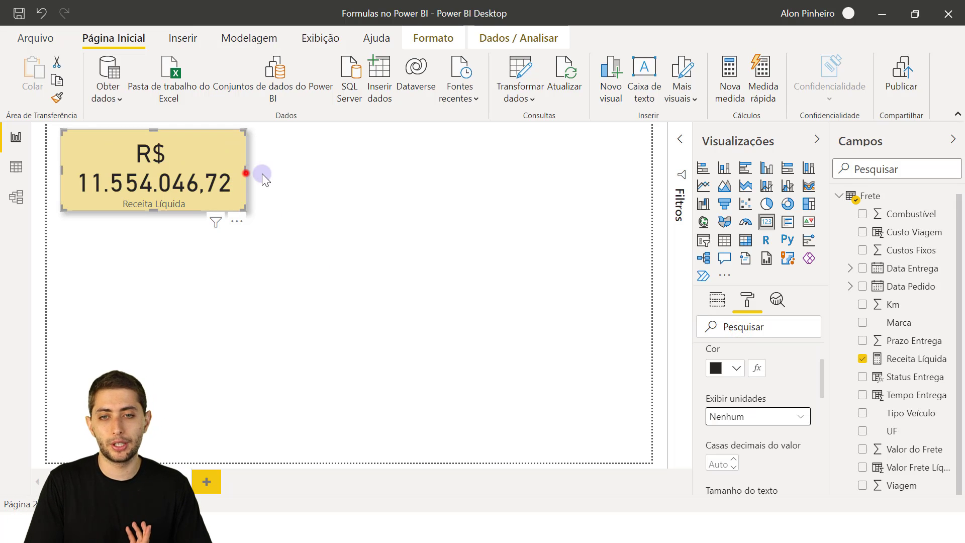
pyautogui.moveTo(259, 174); pyautogui.dragTo(270, 172)
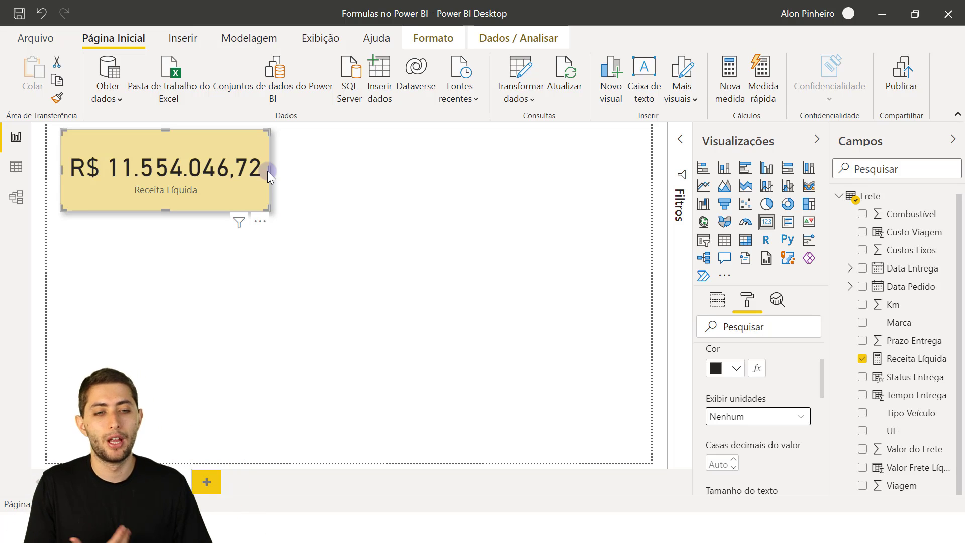
# - Set the Receita Líquida card's data label to Auto display units with 3 decimal places and deselect the card
pyautogui.click(761, 419)
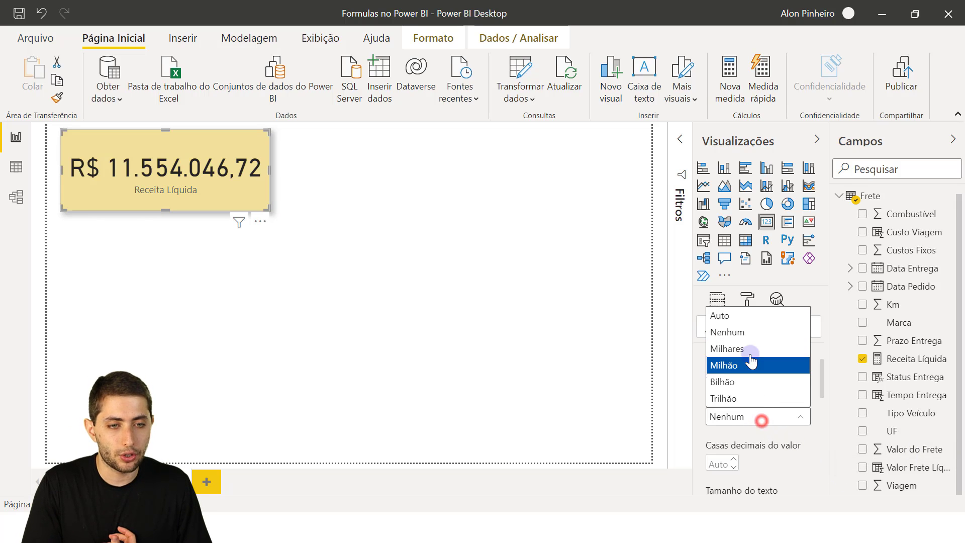
pyautogui.click(724, 316)
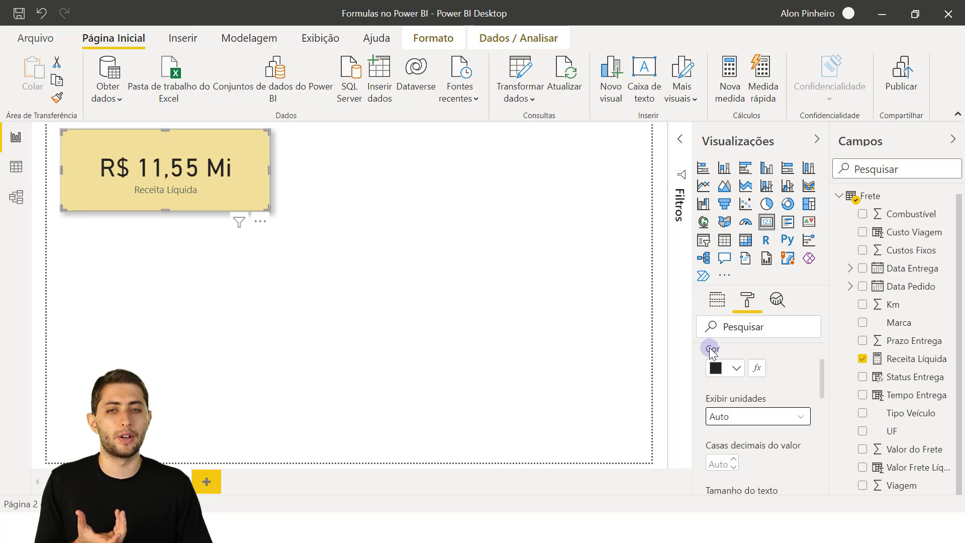
pyautogui.moveTo(822, 378); pyautogui.dragTo(820, 385)
pyautogui.click(719, 434)
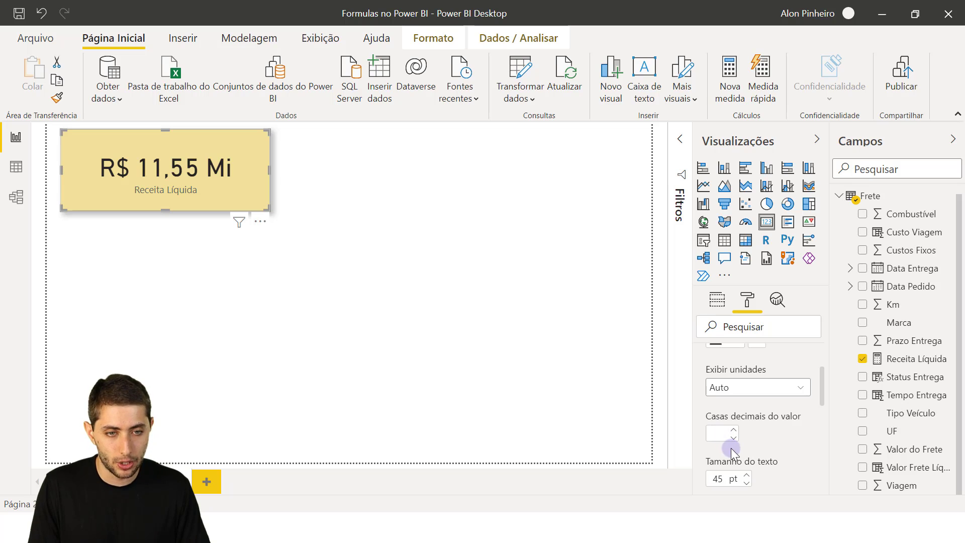
pyautogui.write('3')
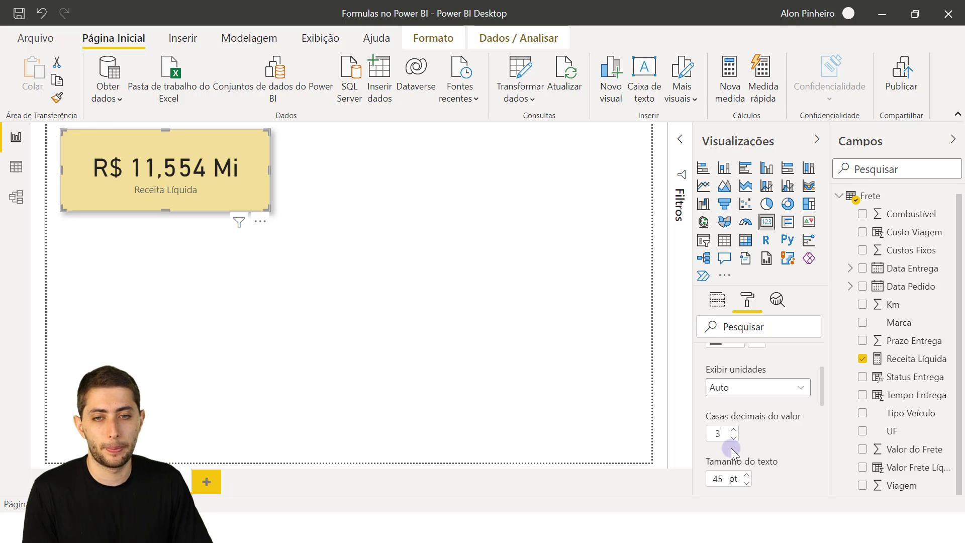
pyautogui.click(377, 245)
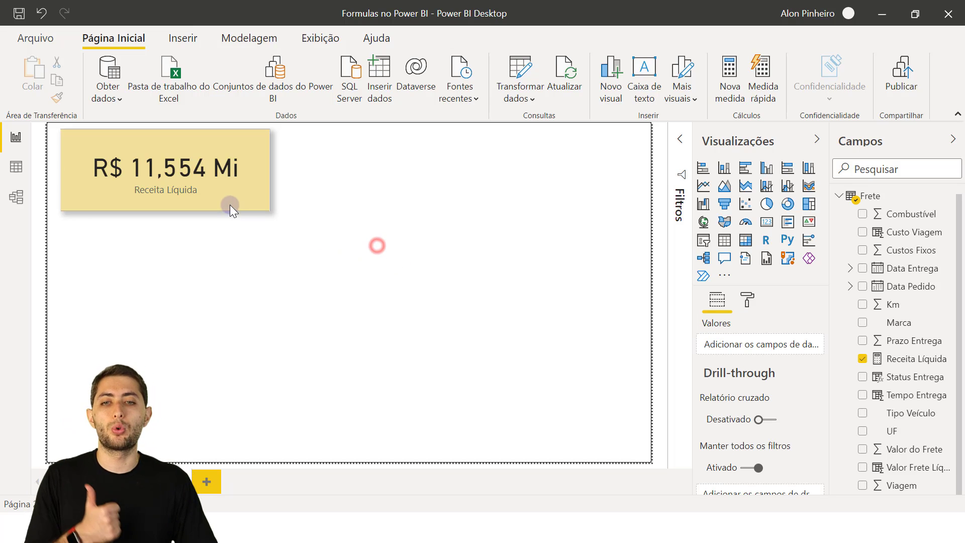
pyautogui.moveTo(225, 202)
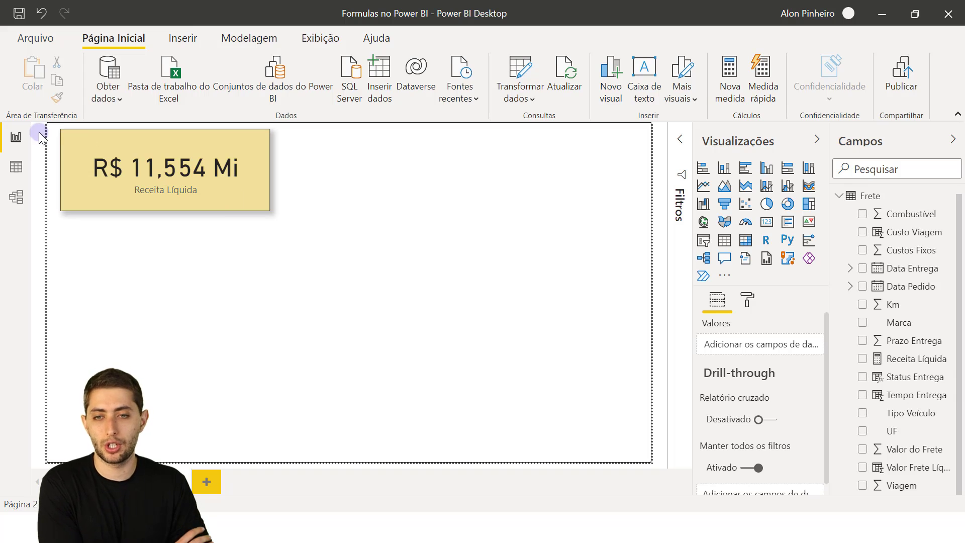
# - Examine the Custo Viagem column and its formula in the Frete table's data view
pyautogui.click(17, 166)
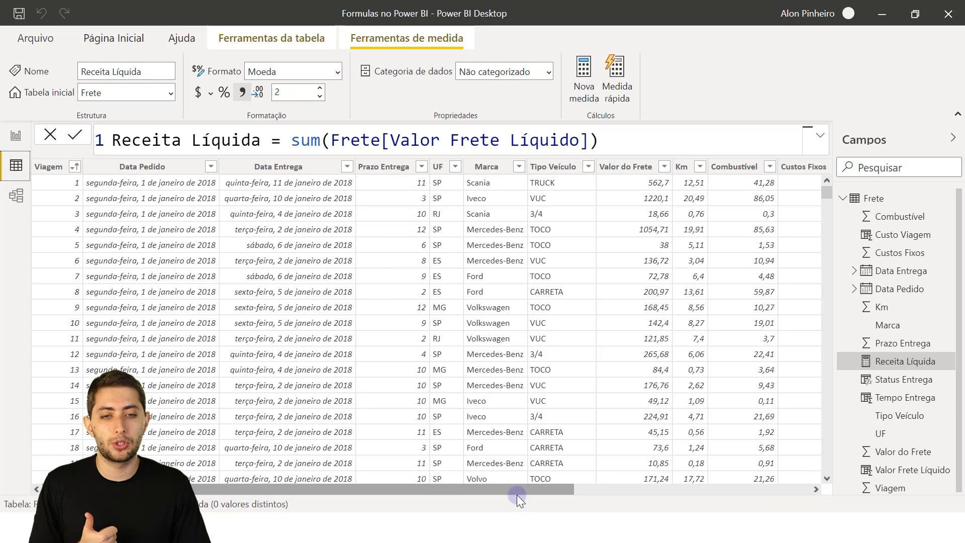
pyautogui.moveTo(514, 493)
pyautogui.mouseDown()
pyautogui.moveTo(731, 487)
pyautogui.moveTo(794, 474)
pyautogui.mouseUp()
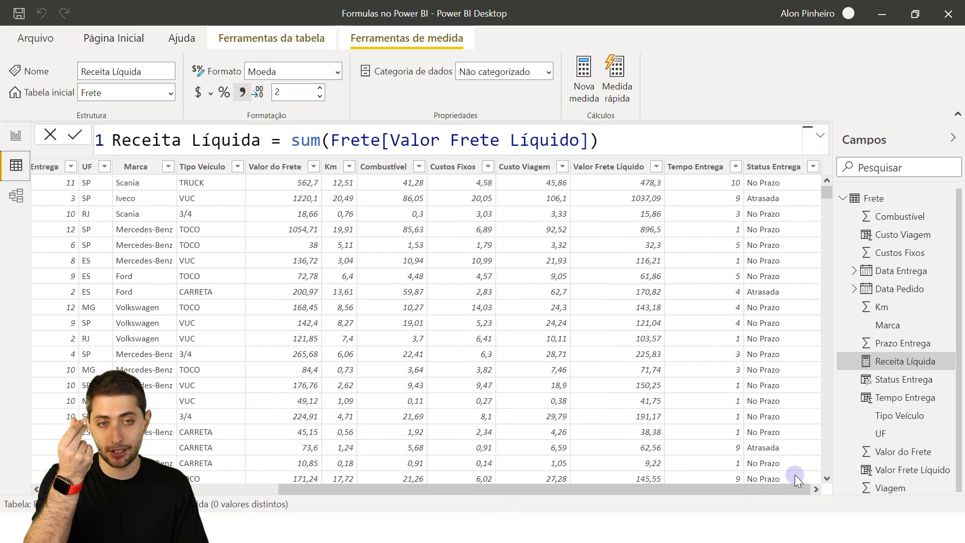
pyautogui.click(525, 168)
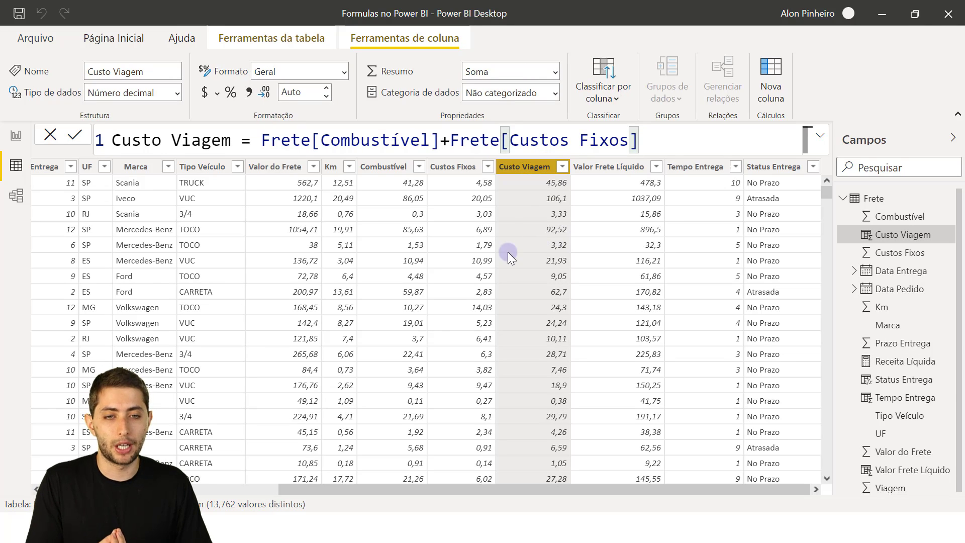
# - Create a new measure in the Frete table with the formula Custo Total = sum(Frete[Custo Viagem])
pyautogui.click(463, 246)
pyautogui.rightClick(463, 246)
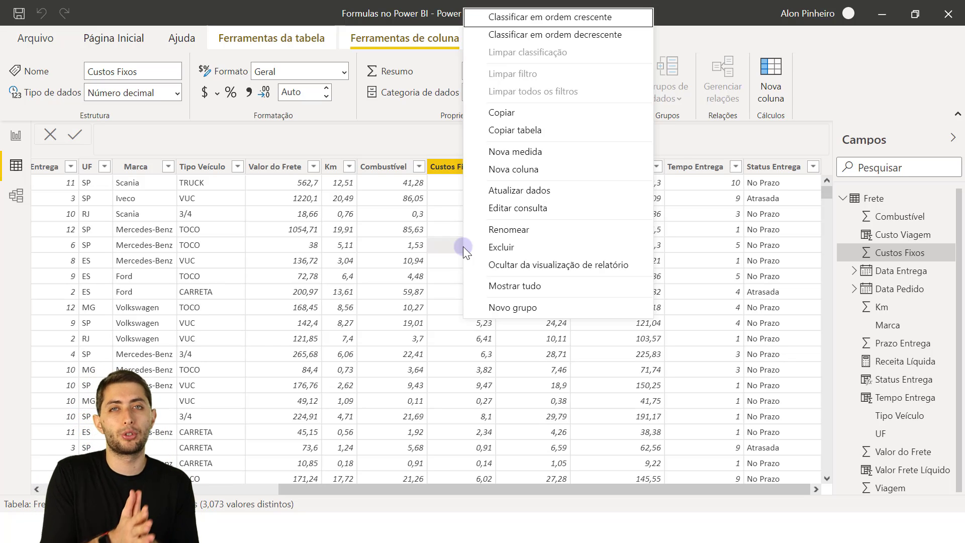
pyautogui.click(530, 158)
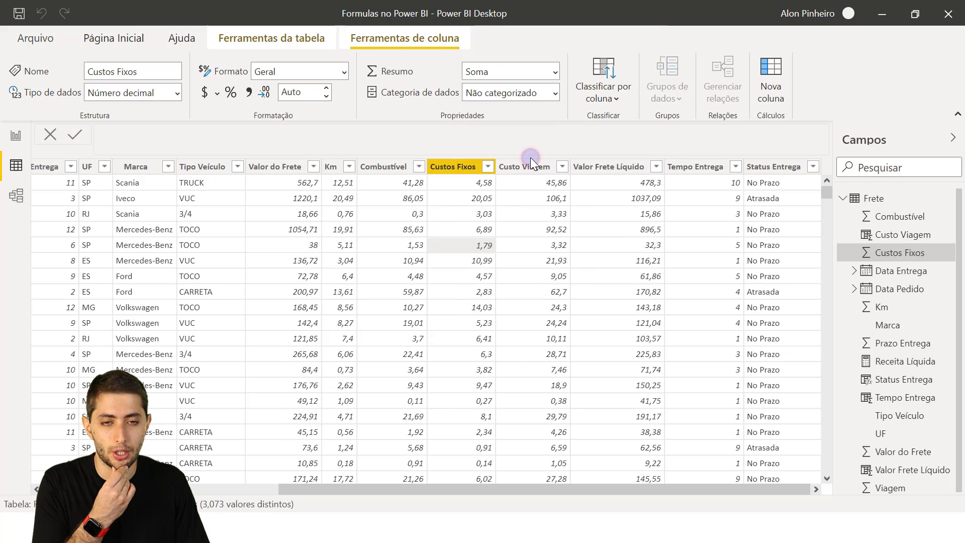
pyautogui.write('Custo Total = ')
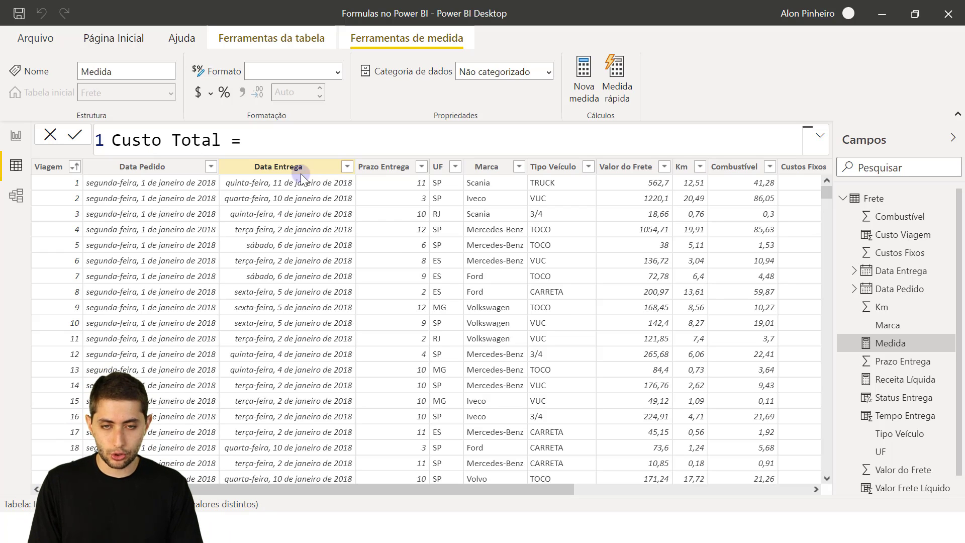
pyautogui.write('sum')
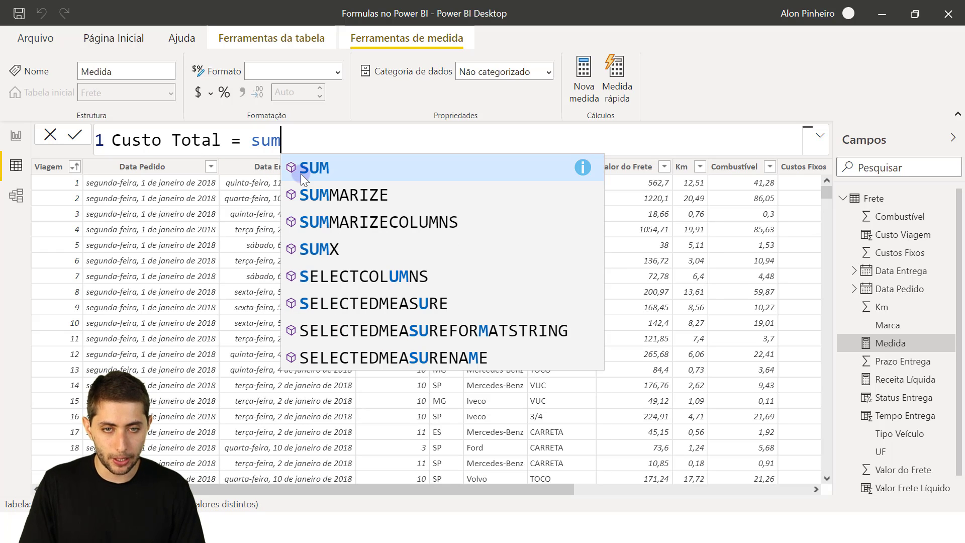
pyautogui.write('(')
pyautogui.moveTo(480, 490); pyautogui.dragTo(591, 494)
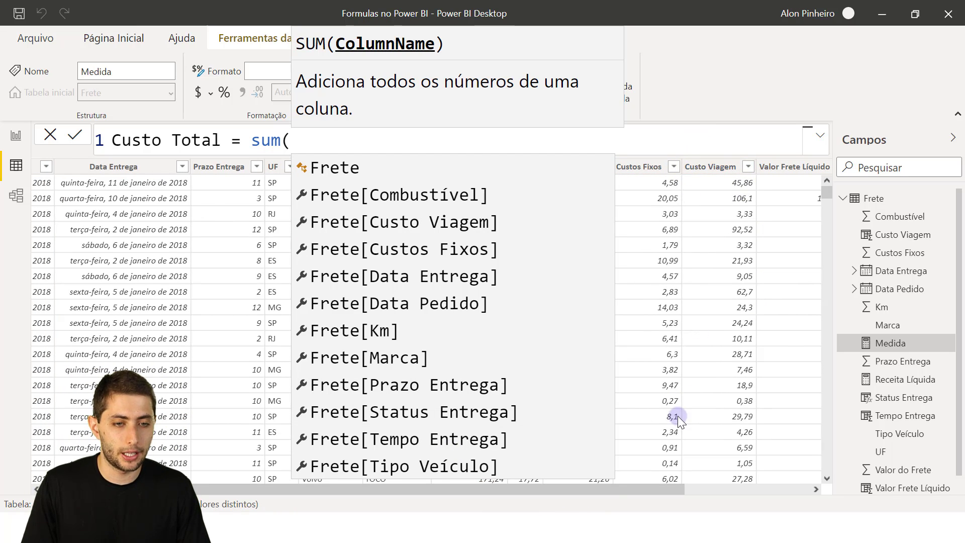
pyautogui.moveTo(671, 485); pyautogui.dragTo(631, 486)
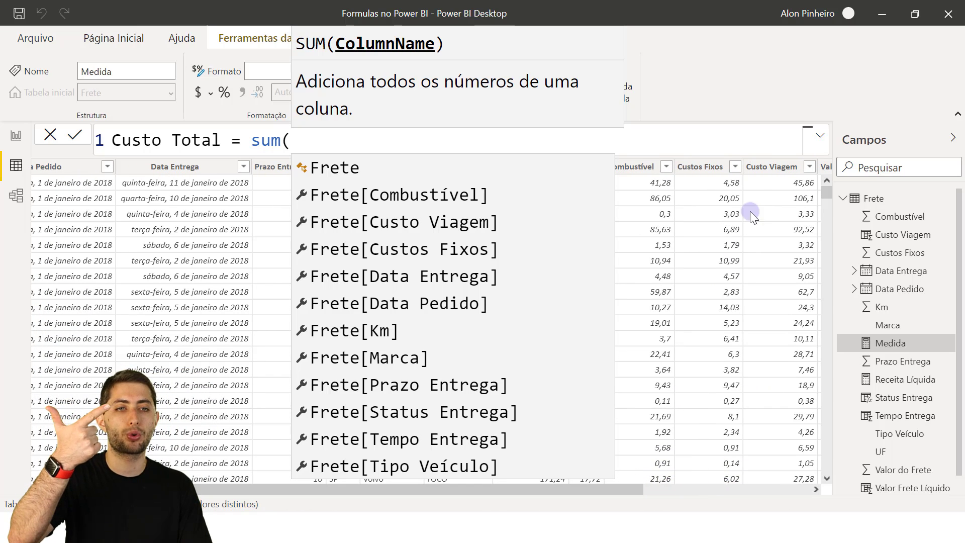
pyautogui.write('custo viage')
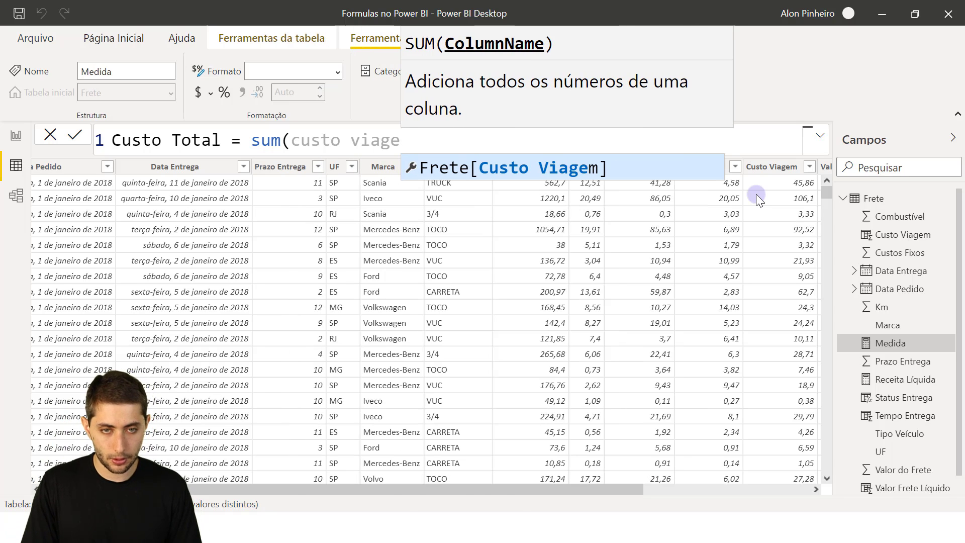
pyautogui.press('Tab')
pyautogui.write(')')
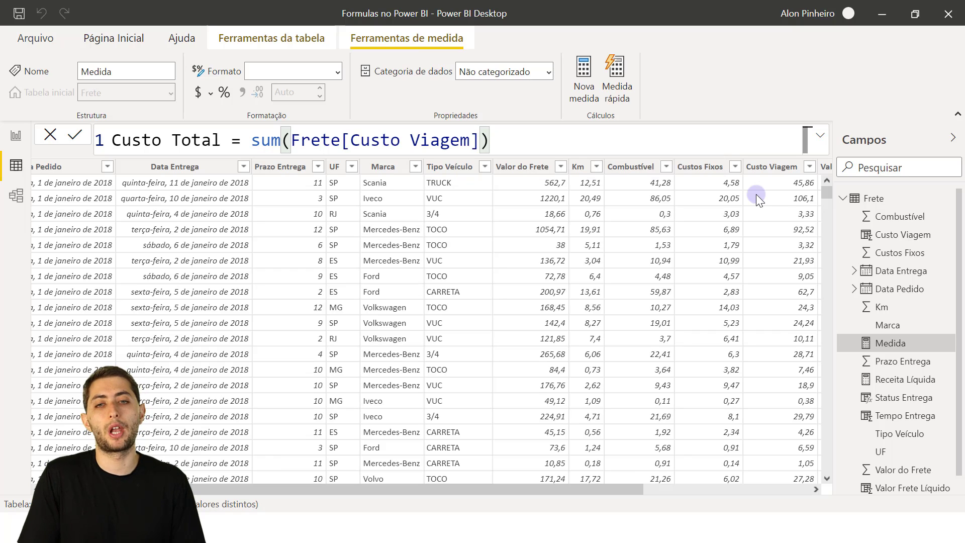
pyautogui.press('Return')
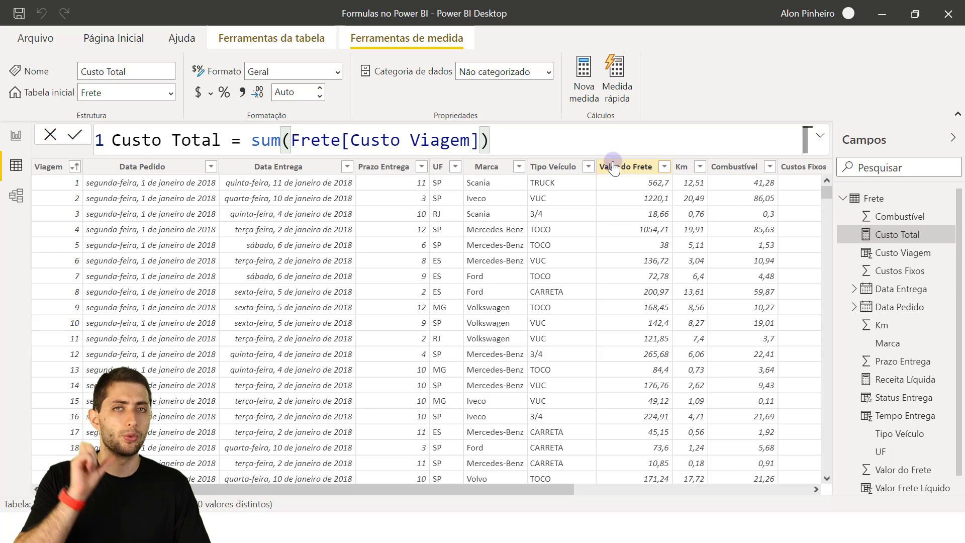
# - Add a second card to the report page, aligned beside the Receita Líquida card, and fill it with the Custo Total measure
pyautogui.click(20, 133)
pyautogui.click(388, 213)
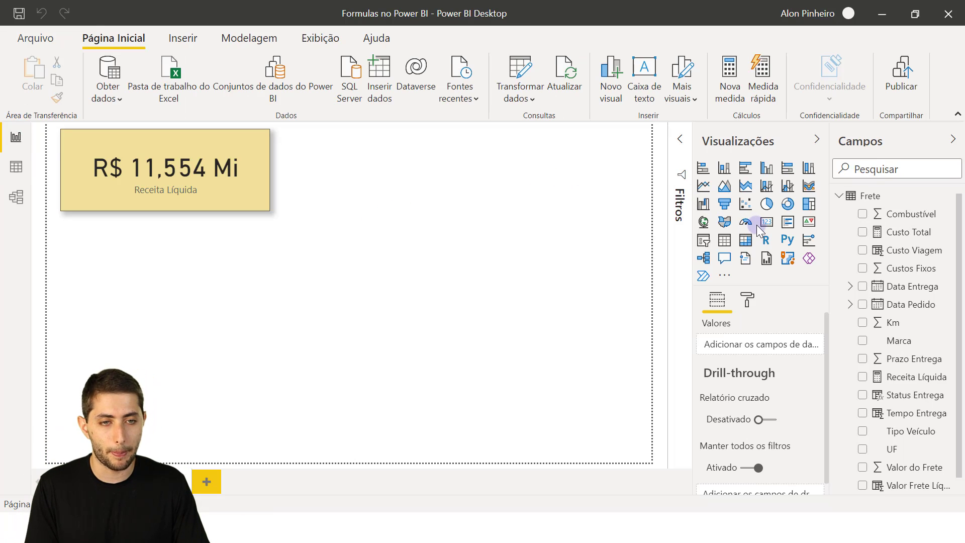
pyautogui.moveTo(766, 227); pyautogui.dragTo(206, 272)
pyautogui.moveTo(372, 214); pyautogui.dragTo(440, 168)
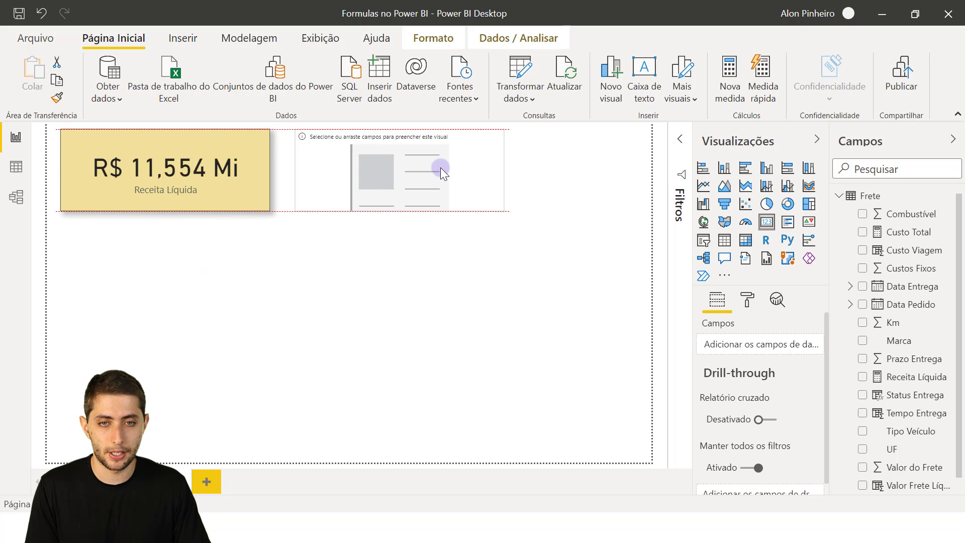
pyautogui.moveTo(925, 233); pyautogui.dragTo(753, 343)
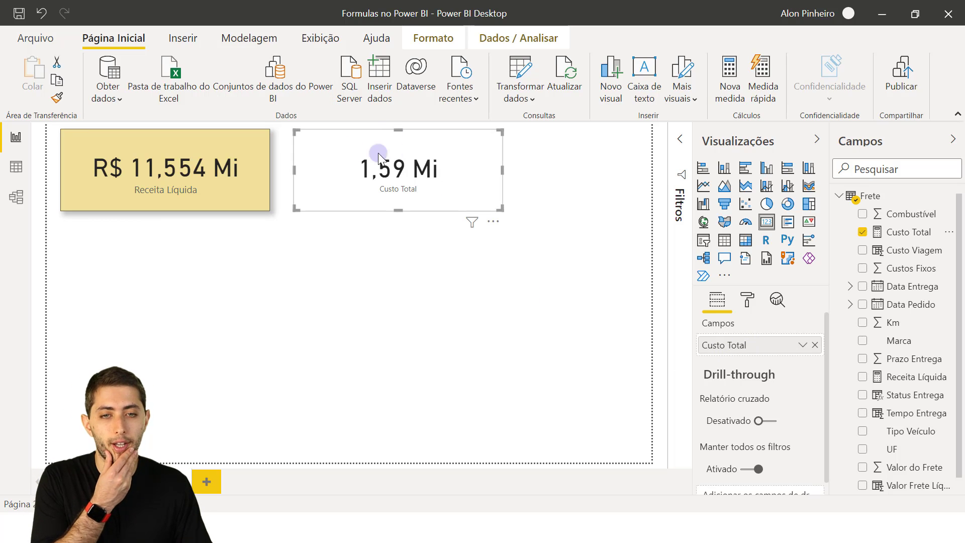
# - Copy the Receita Líquida card's formatting to the Custo Total card with the format painter
pyautogui.moveTo(396, 173)
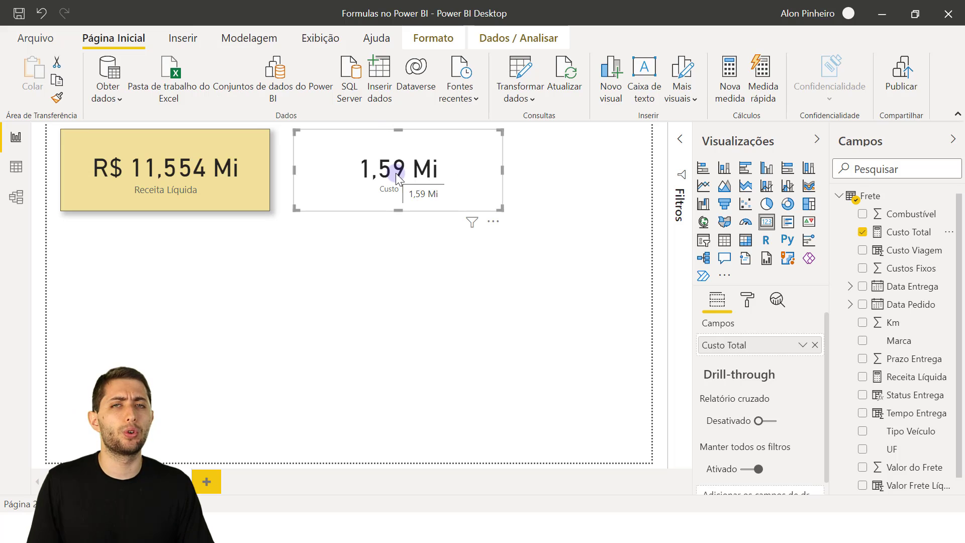
pyautogui.click(205, 148)
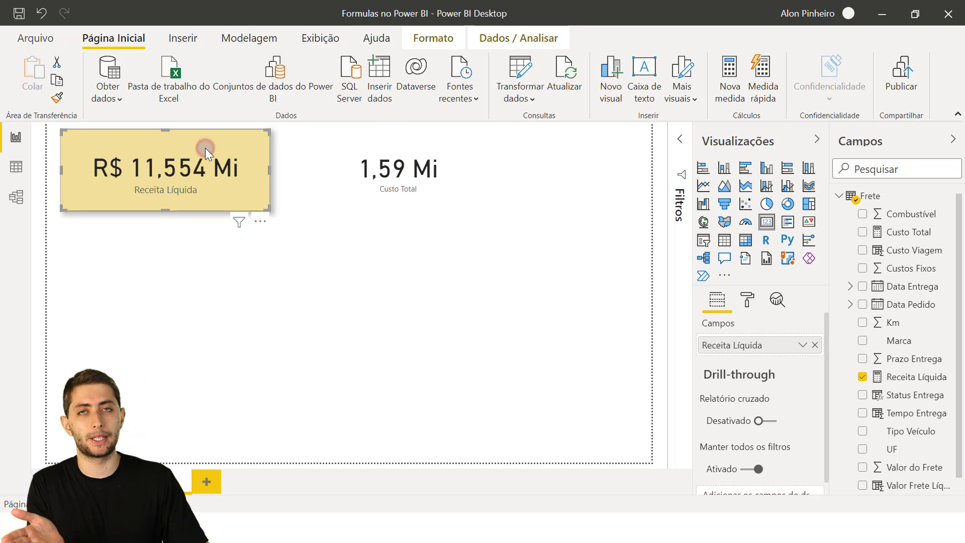
pyautogui.click(410, 200)
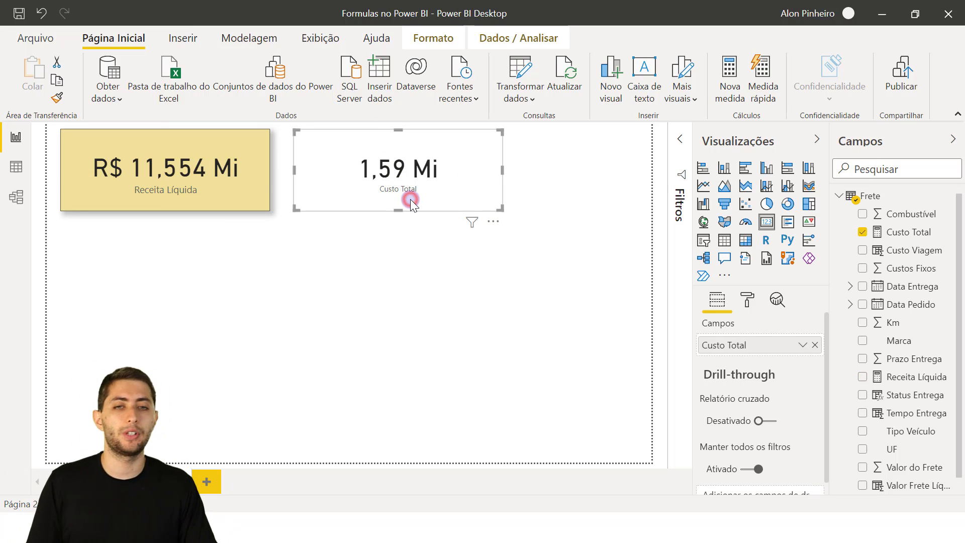
pyautogui.click(218, 168)
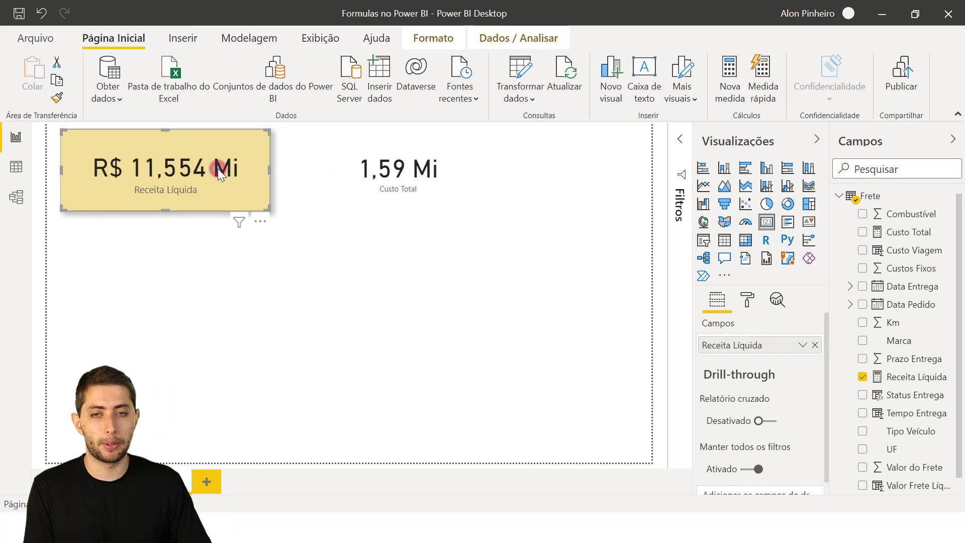
pyautogui.click(58, 100)
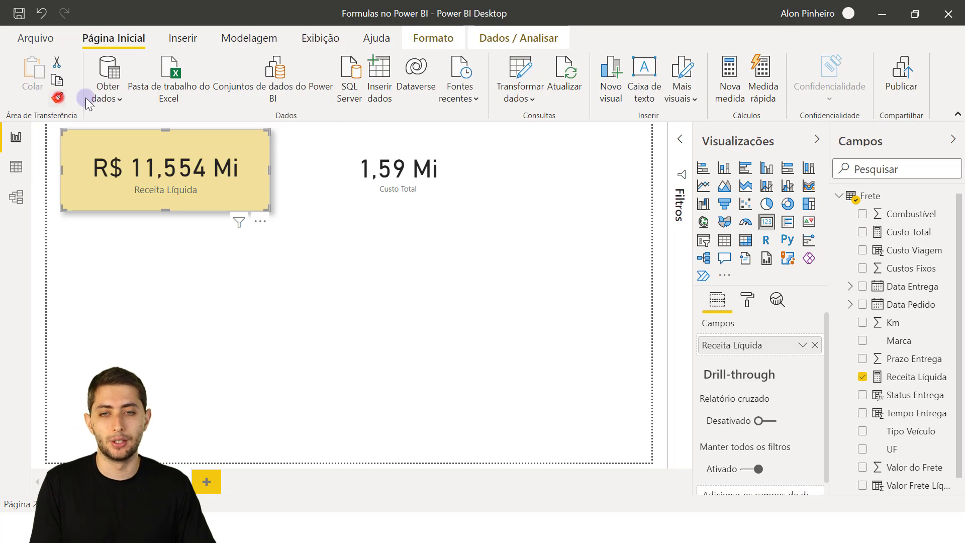
pyautogui.click(438, 191)
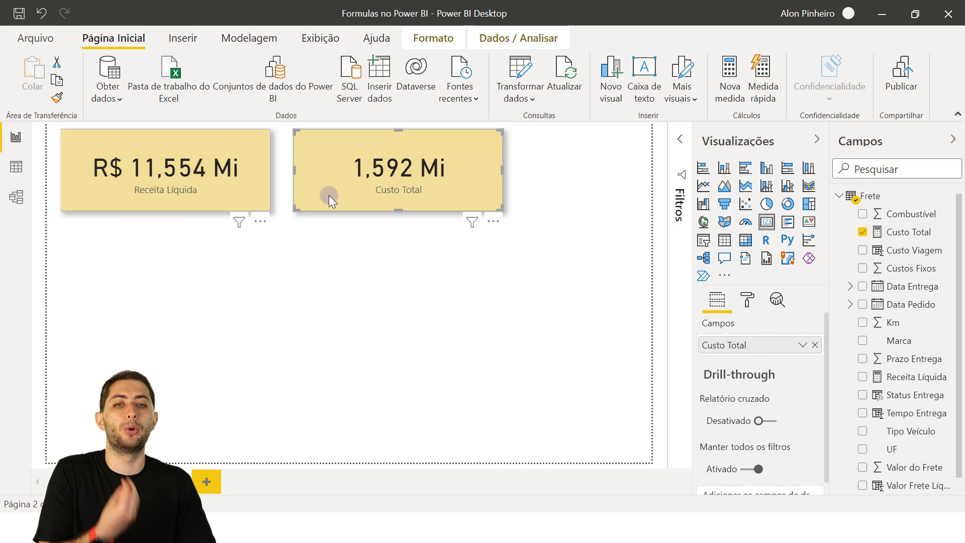
# - Format the Custo Total measure as currency with the symbol R$ Português (Brasil)
pyautogui.moveTo(217, 174)
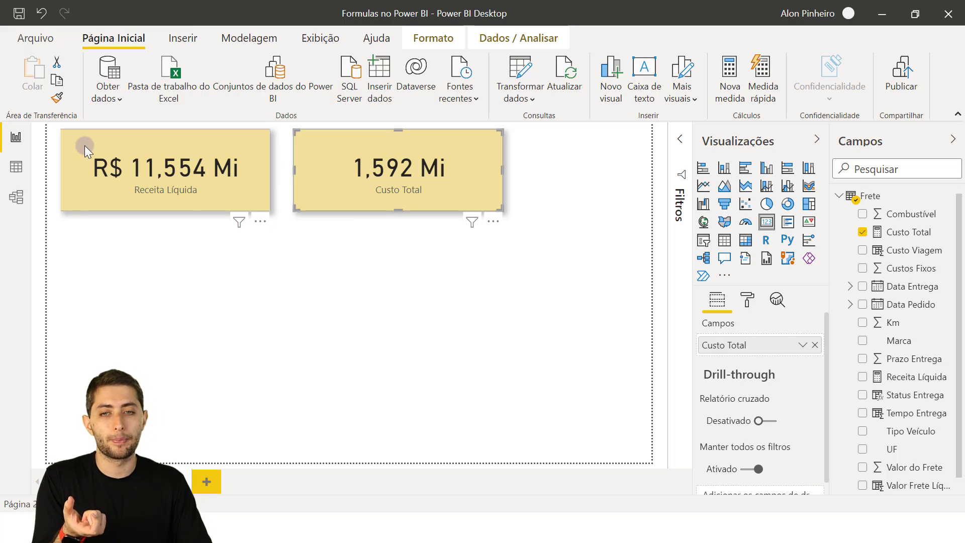
pyautogui.moveTo(104, 180)
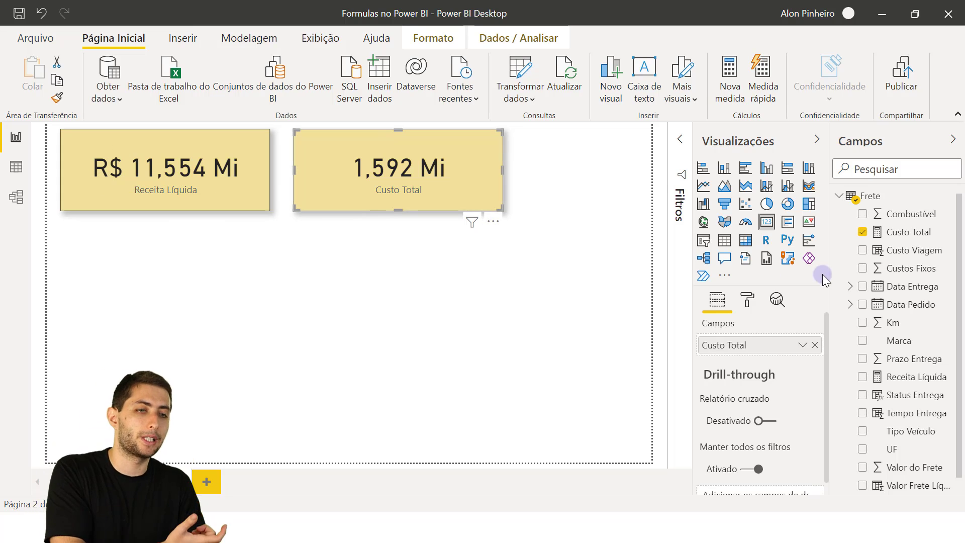
pyautogui.scroll(-1, 895, 282)
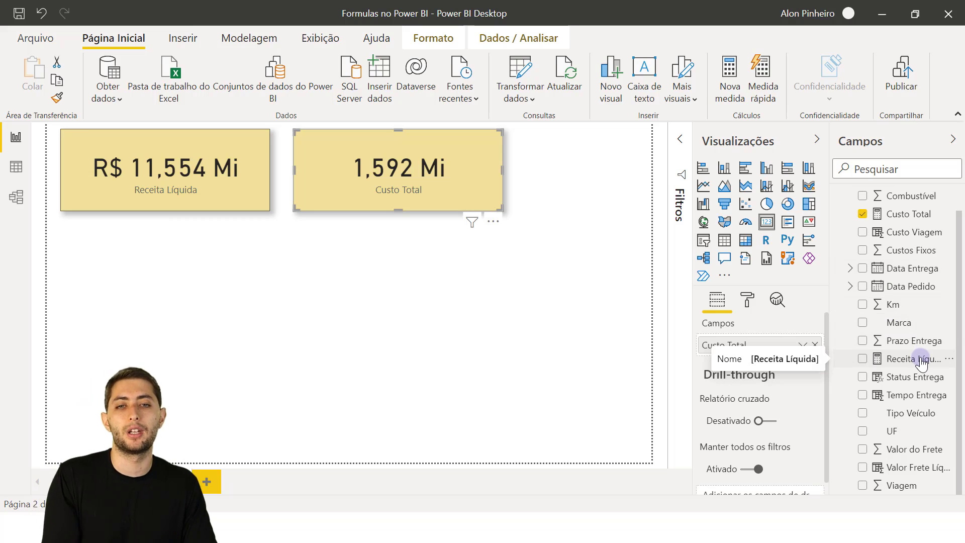
pyautogui.scroll(1, 910, 346)
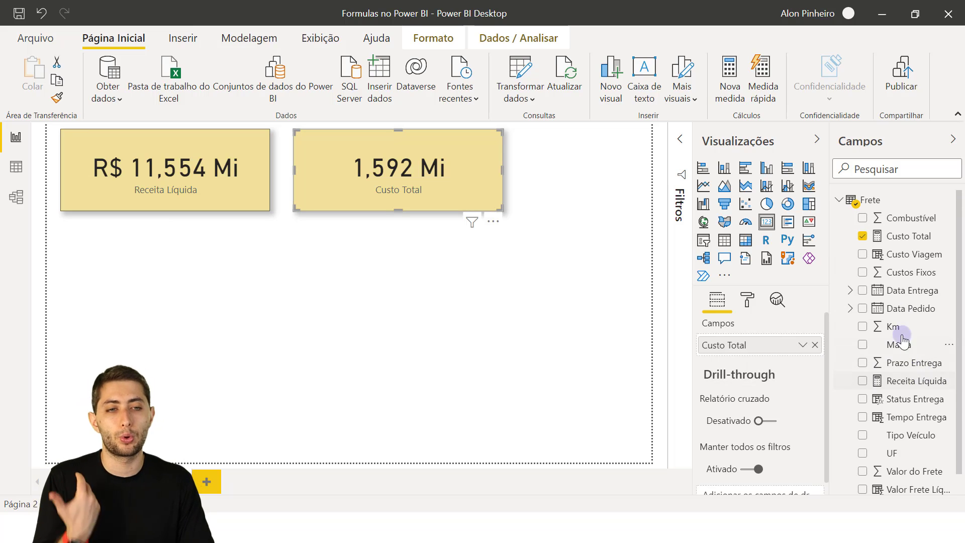
pyautogui.click(908, 237)
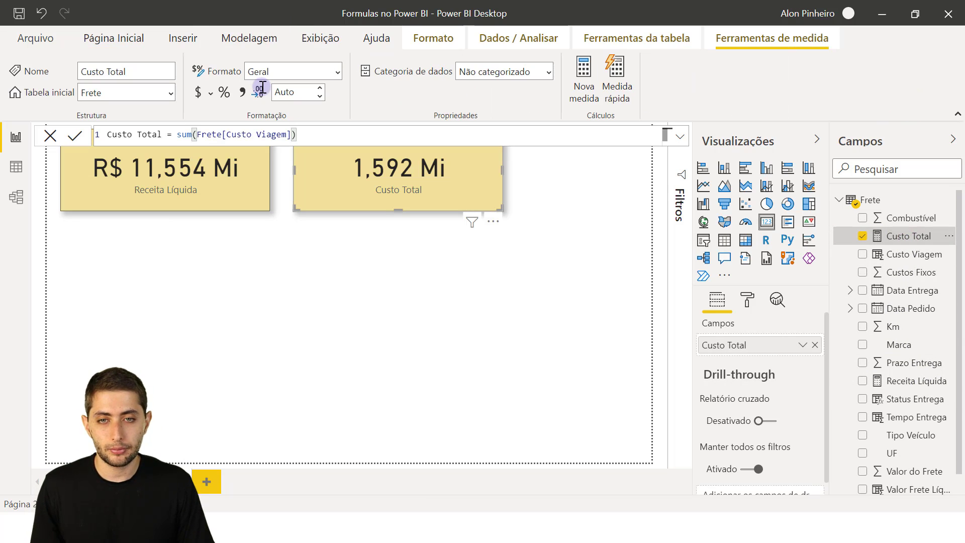
pyautogui.click(212, 94)
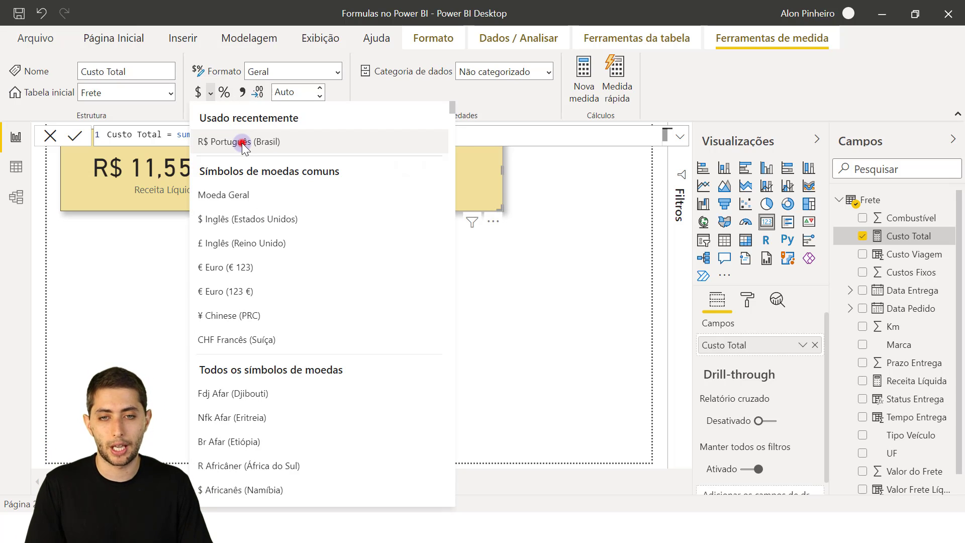
pyautogui.click(242, 143)
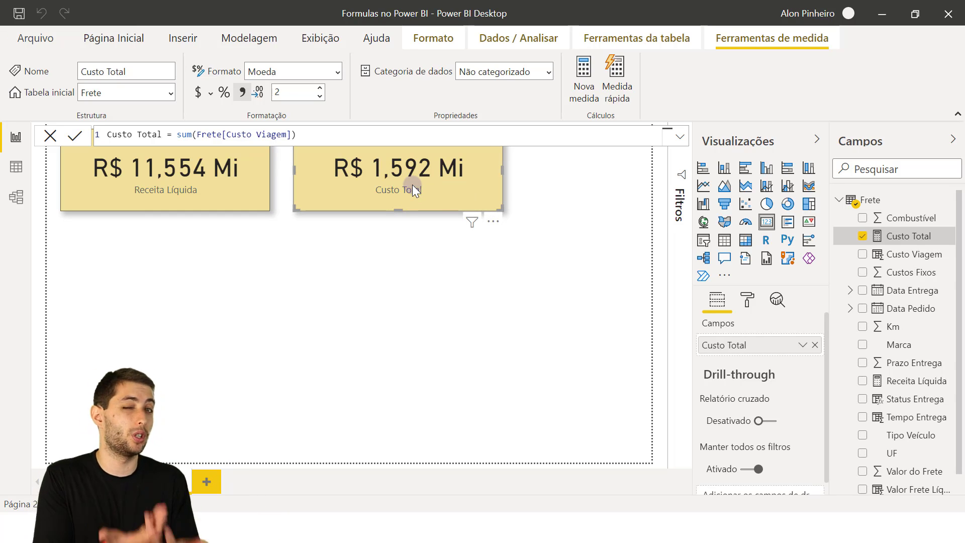
# - Add a new measure to the Frete table in the data view and name it Lucro
pyautogui.click(17, 166)
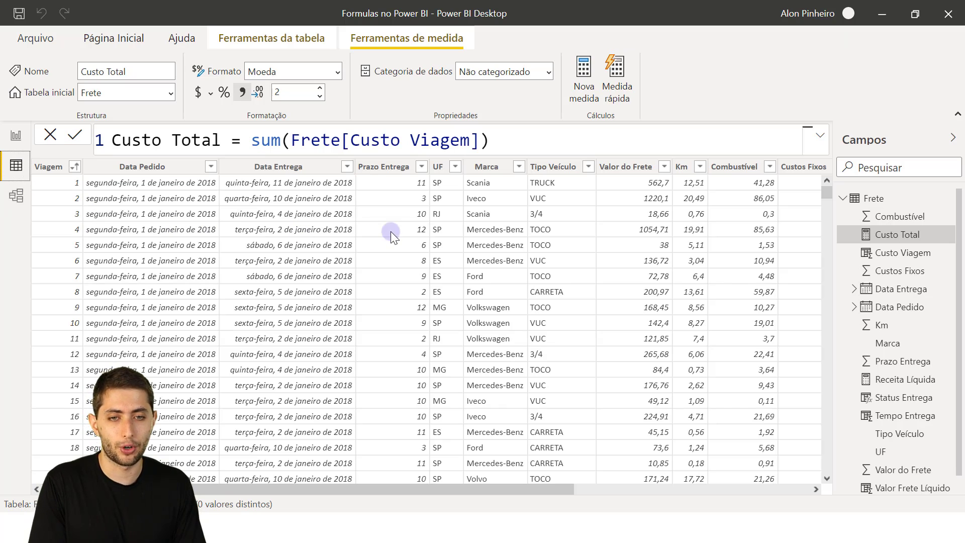
pyautogui.click(398, 291)
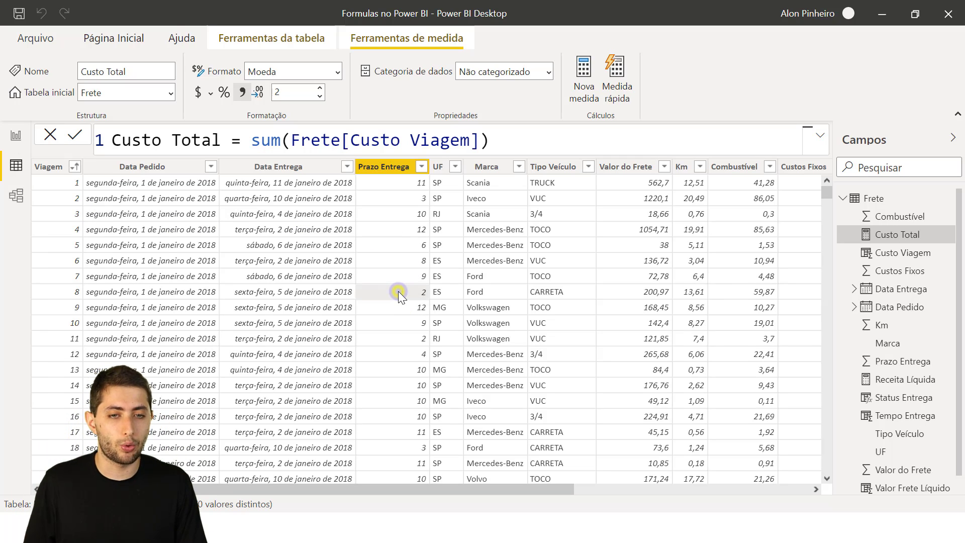
pyautogui.rightClick(398, 282)
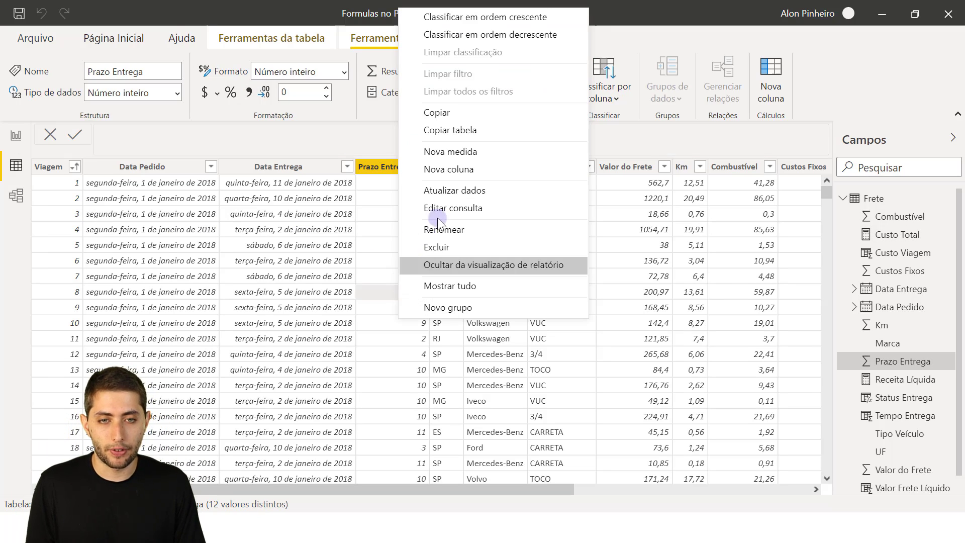
pyautogui.click(451, 147)
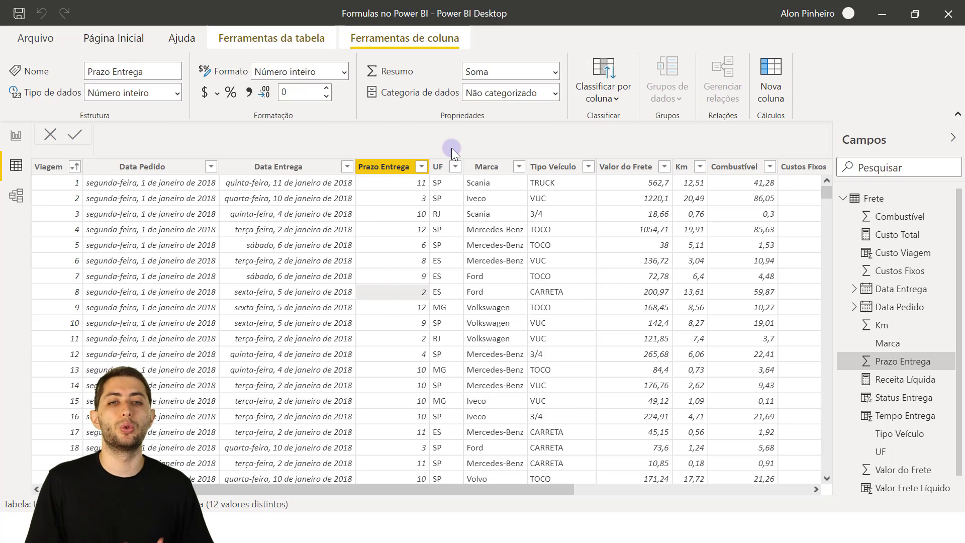
pyautogui.hotkey('ctrl', 'shift', 'Right')
pyautogui.press('Delete')
pyautogui.write('Lucro')
pyautogui.press('End')
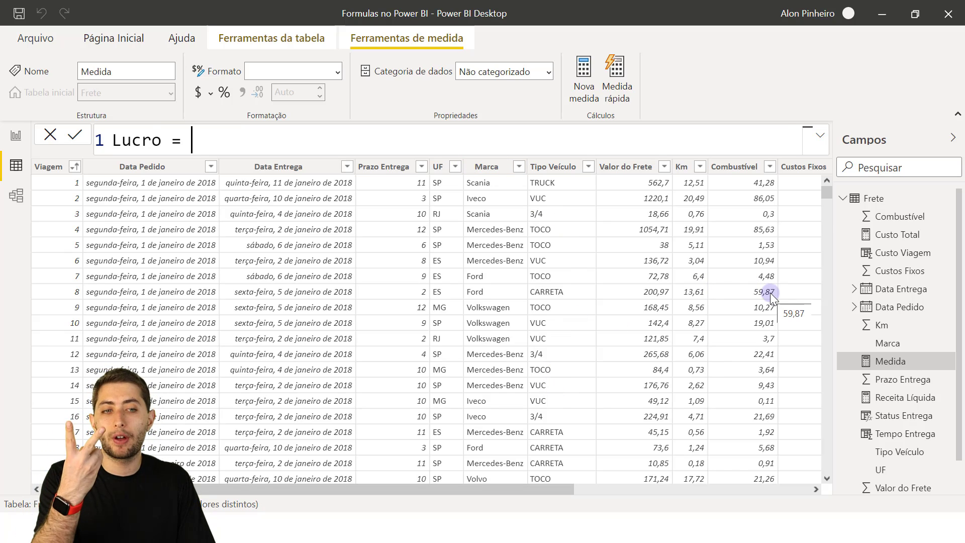
# - Define the Lucro measure as Frete[Receita Líquida]-[Custo Total] and commit the formula
pyautogui.scroll(-1, 880, 372)
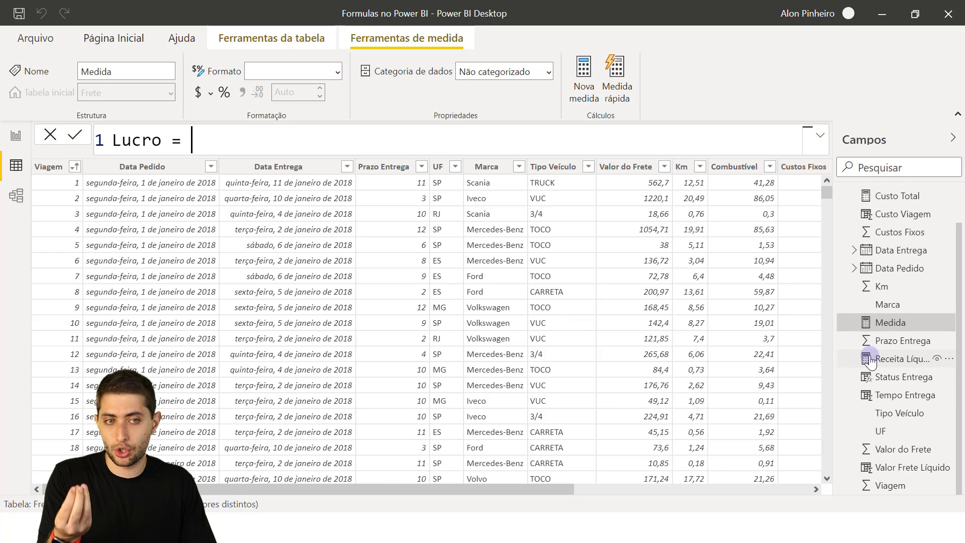
pyautogui.scroll(1, 869, 249)
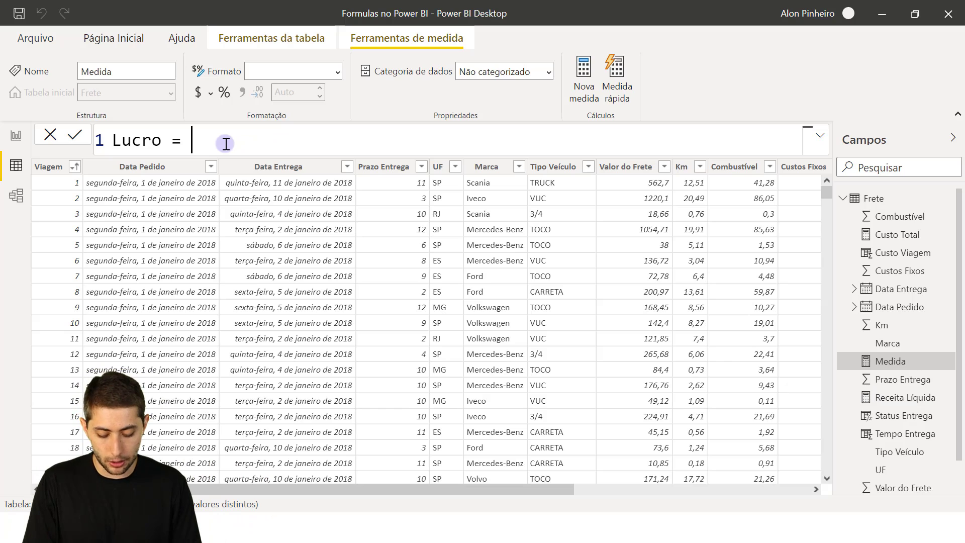
pyautogui.write('receita l')
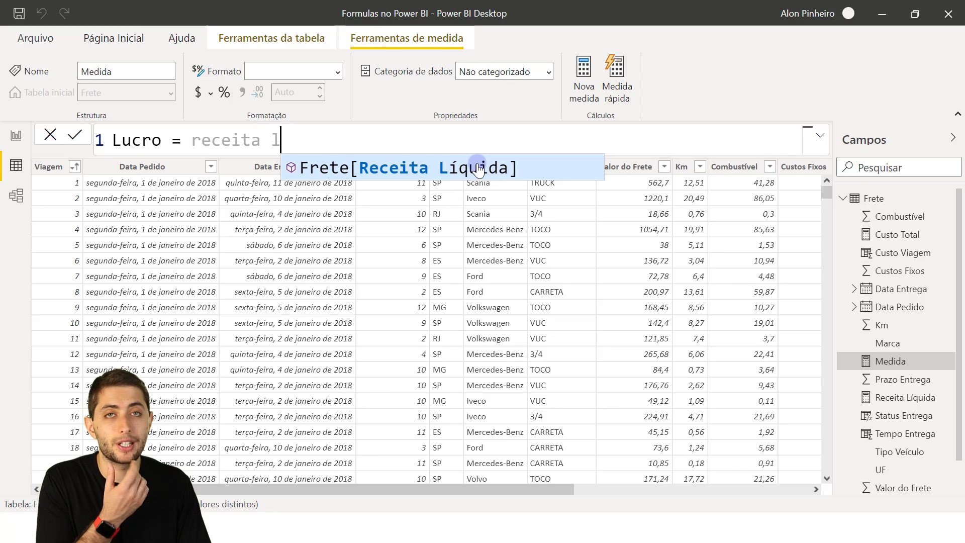
pyautogui.click(442, 172)
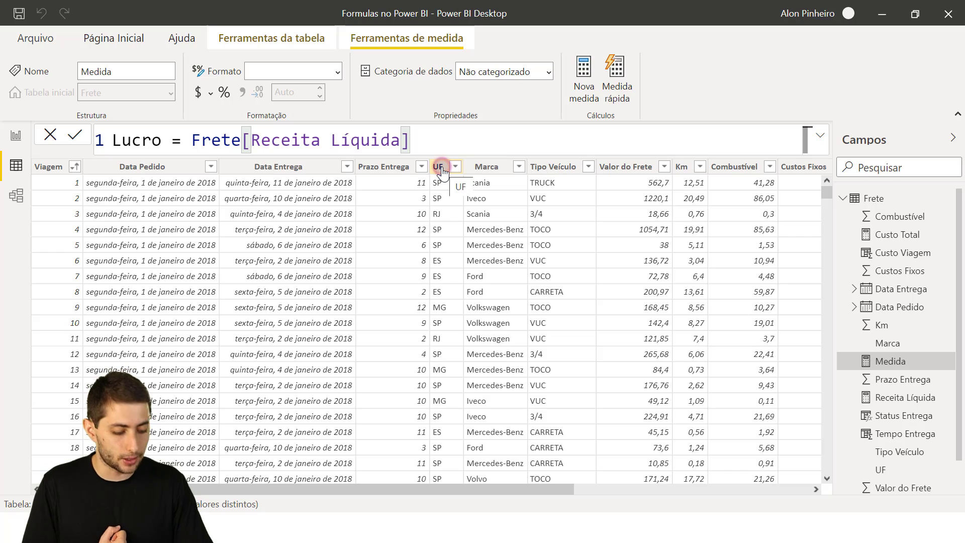
pyautogui.write('-cuso')
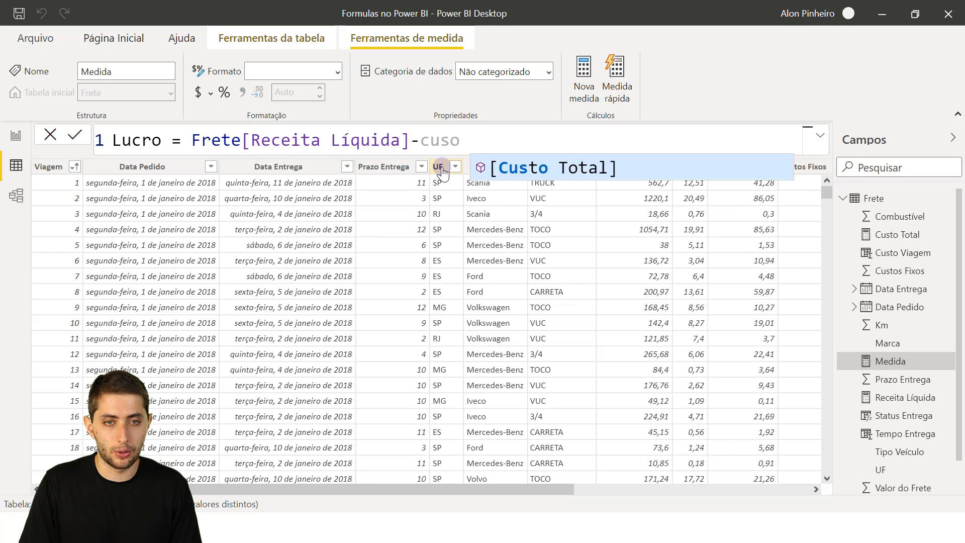
pyautogui.press('BackSpace')
pyautogui.write('to to')
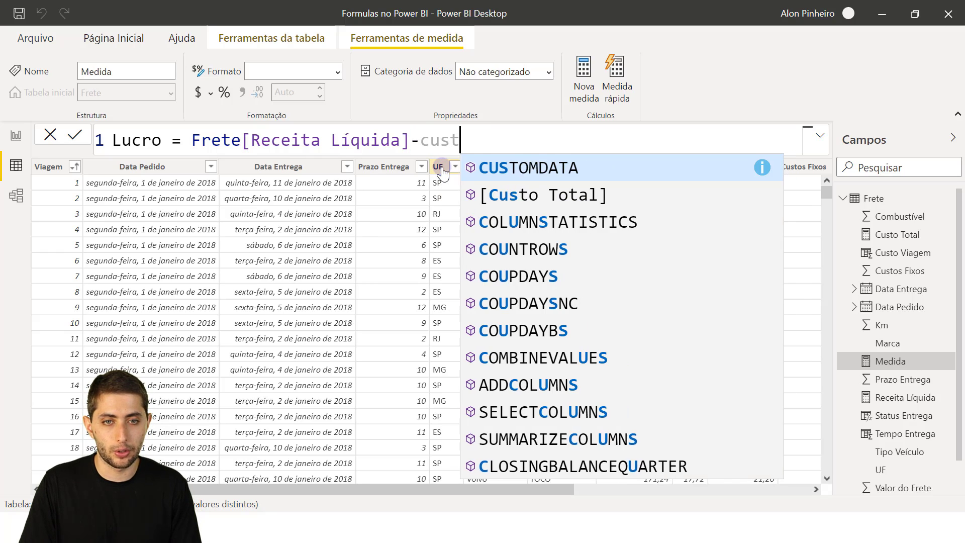
pyautogui.click(597, 171)
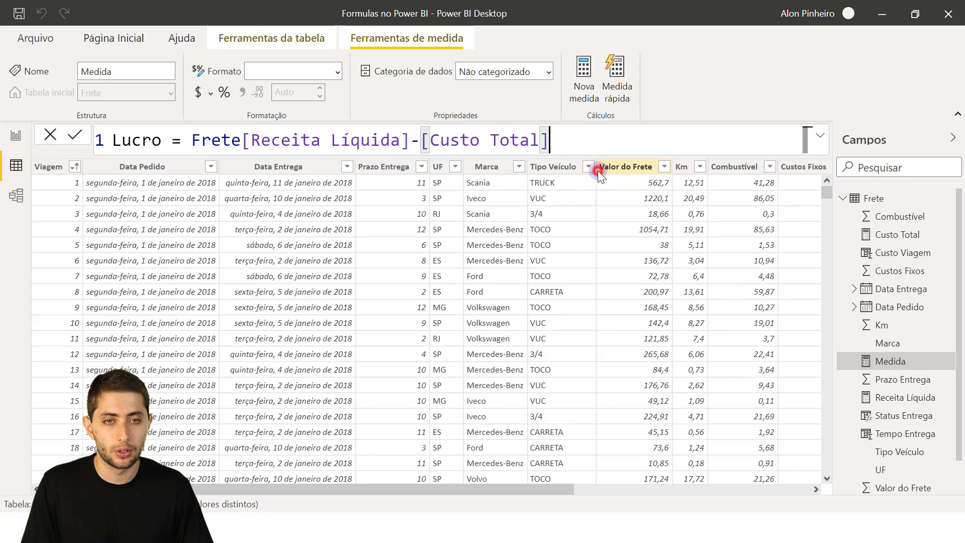
pyautogui.moveTo(255, 140); pyautogui.dragTo(559, 141)
pyautogui.click(559, 141)
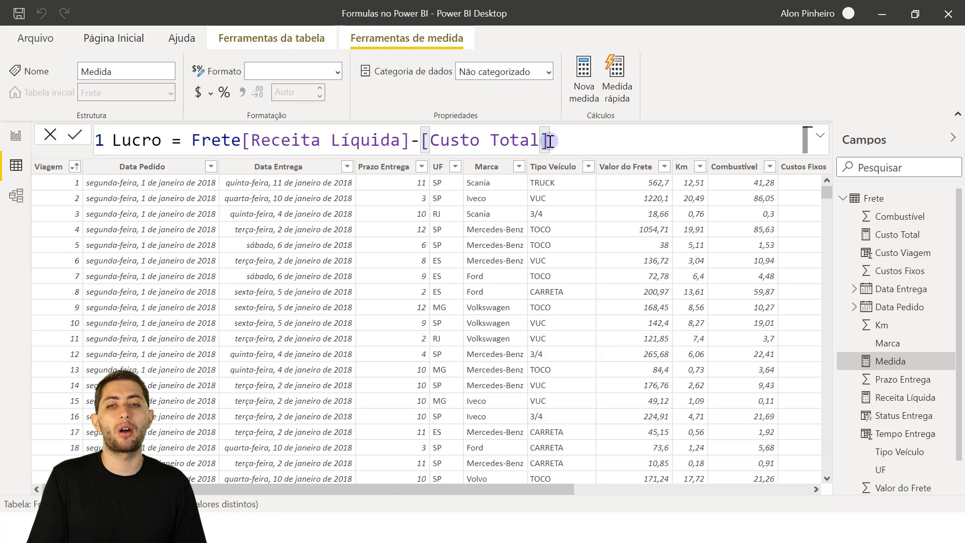
pyautogui.press('Return')
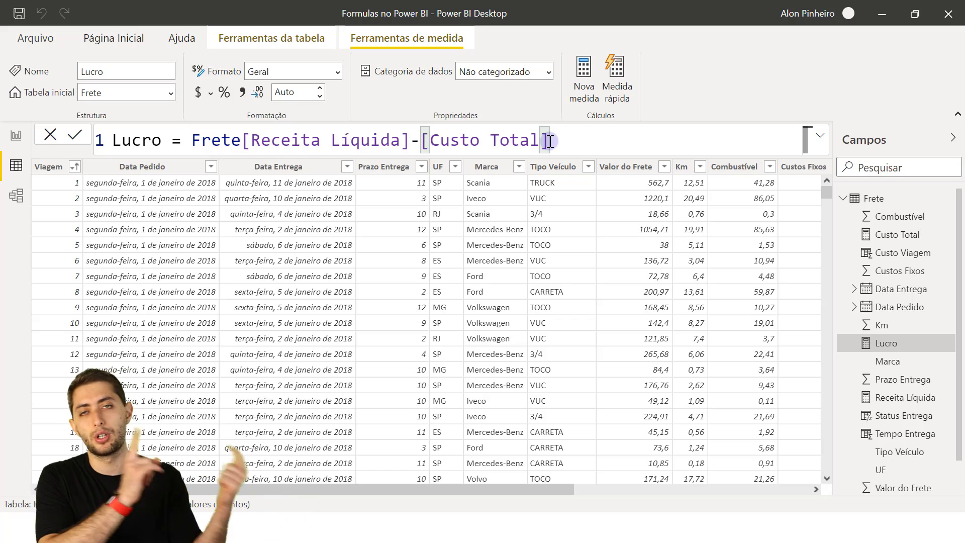
# - Shrink the Receita Líquida and Custo Total cards on the report page, moving the Custo Total card closer to the first
pyautogui.click(20, 136)
pyautogui.click(186, 171)
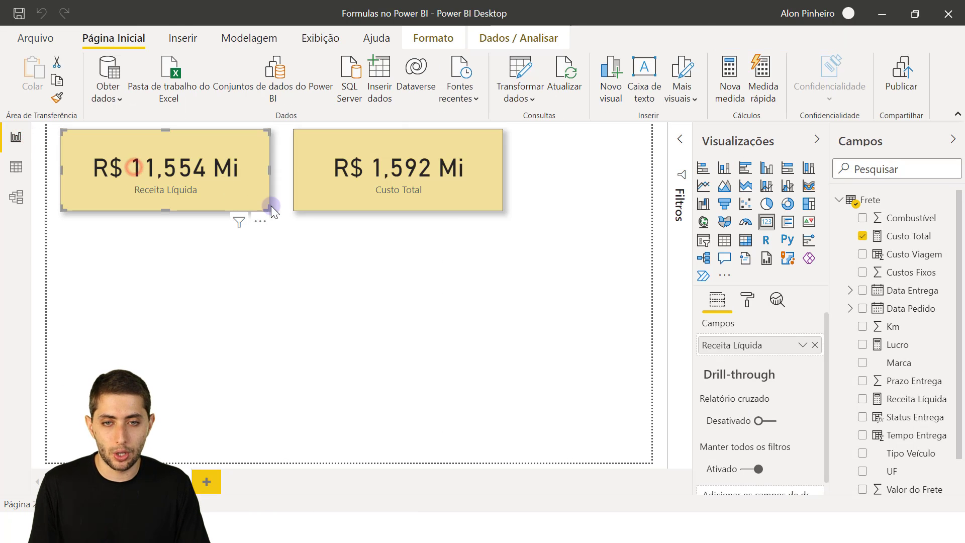
pyautogui.moveTo(270, 208); pyautogui.dragTo(222, 189)
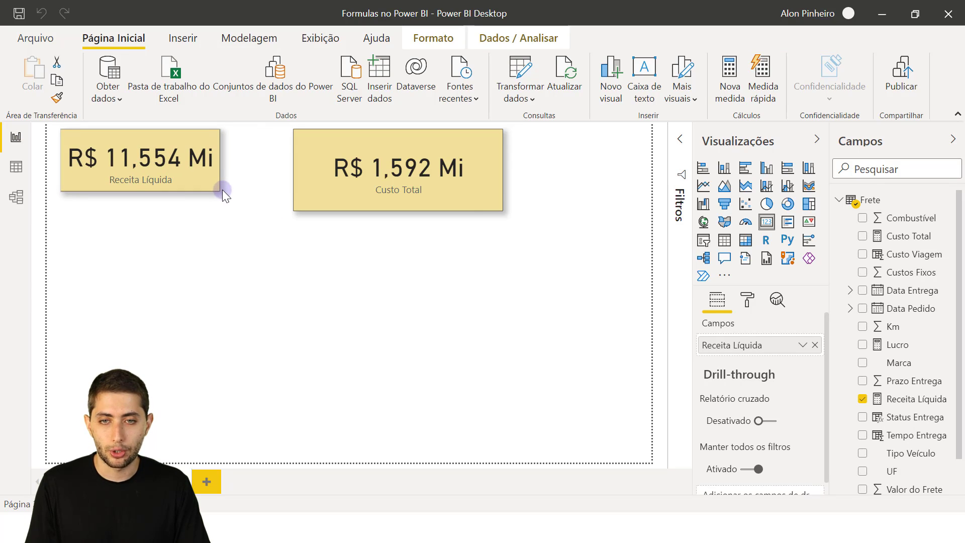
pyautogui.moveTo(320, 181); pyautogui.dragTo(267, 183)
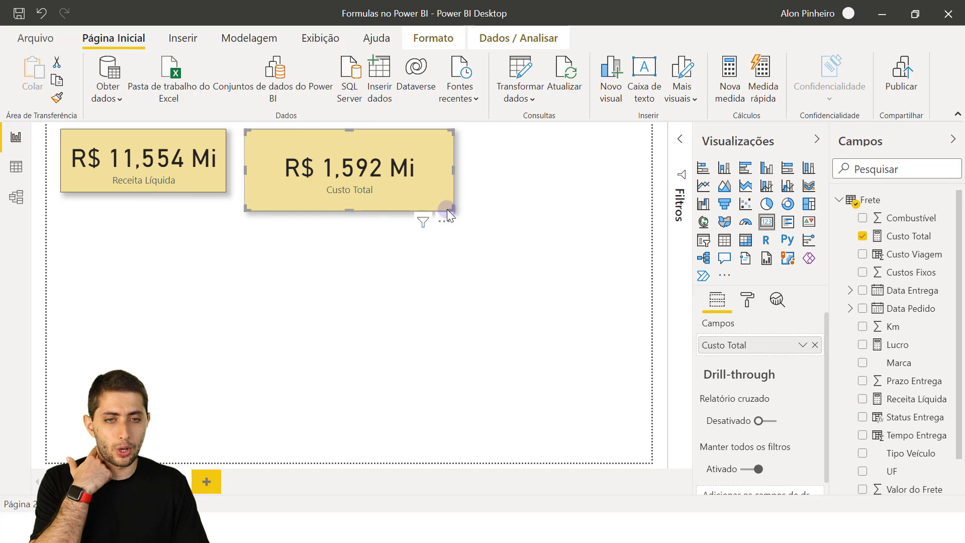
pyautogui.moveTo(447, 209); pyautogui.dragTo(386, 192)
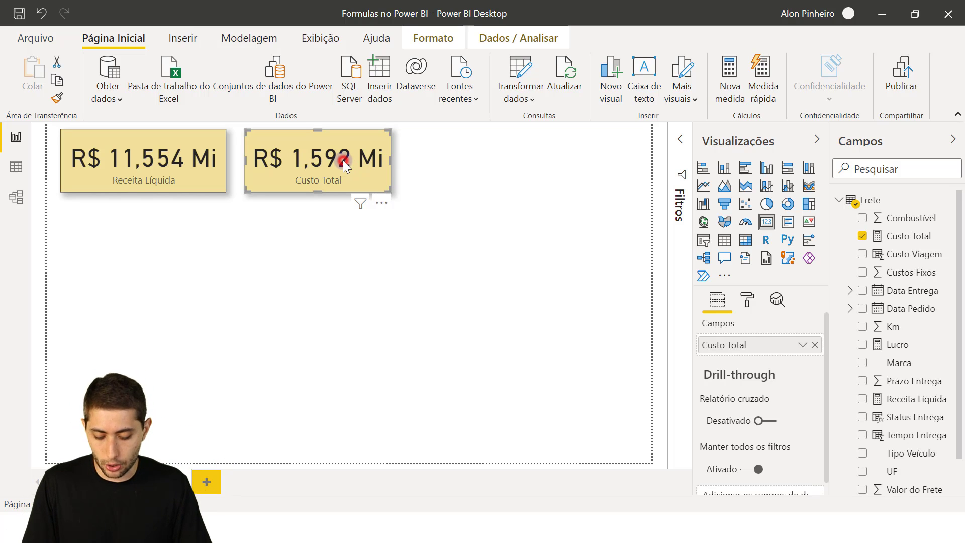
# - Duplicate the Custo Total card, align the copy beside it as a third card, and replace its field with the Lucro measure
pyautogui.hotkey('ctrl', 'c')
pyautogui.hotkey('ctrl', 'v')
pyautogui.moveTo(343, 161); pyautogui.dragTo(504, 158)
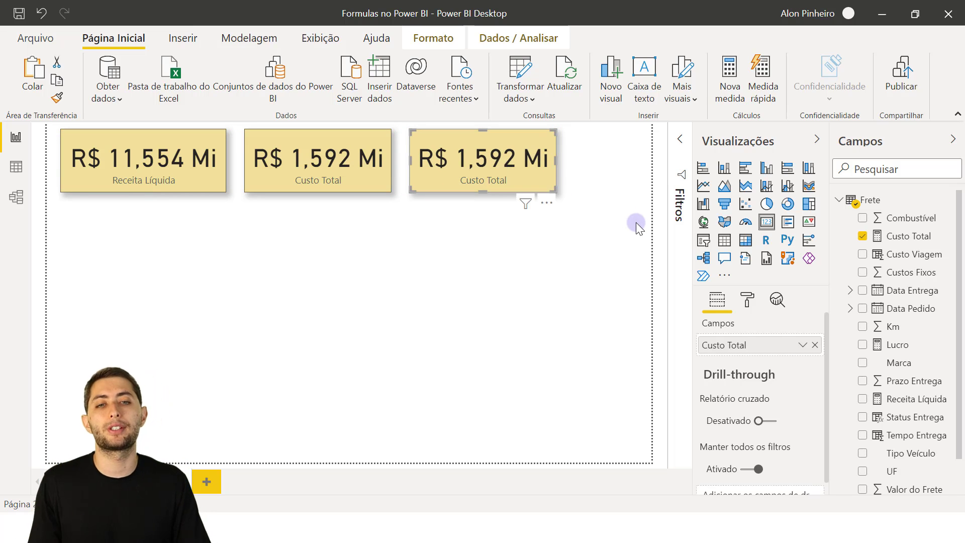
pyautogui.click(815, 345)
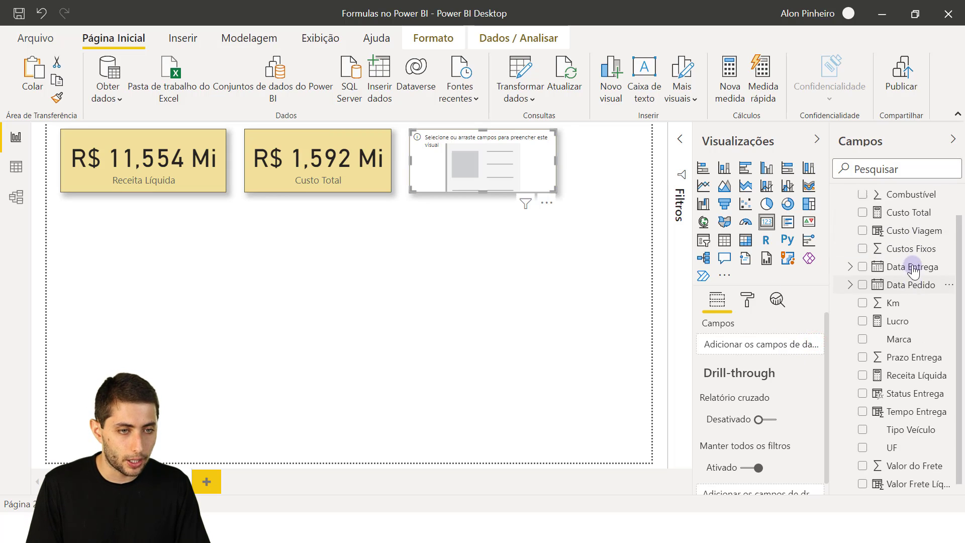
pyautogui.moveTo(898, 345); pyautogui.dragTo(749, 346)
pyautogui.moveTo(891, 346); pyautogui.dragTo(740, 345)
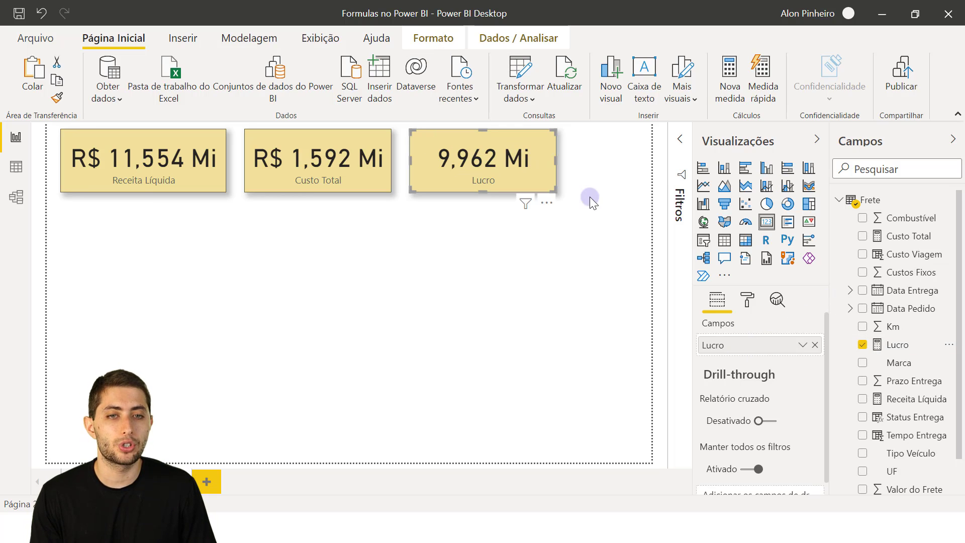
# - Format the Lucro measure as currency with the Brazilian R$ symbol and deselect the card
pyautogui.click(889, 344)
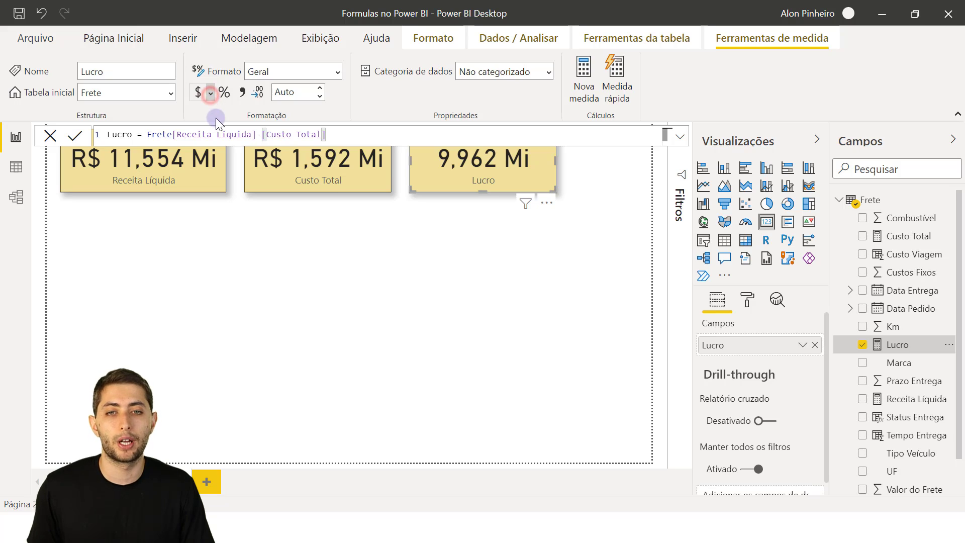
pyautogui.click(211, 95)
pyautogui.click(218, 140)
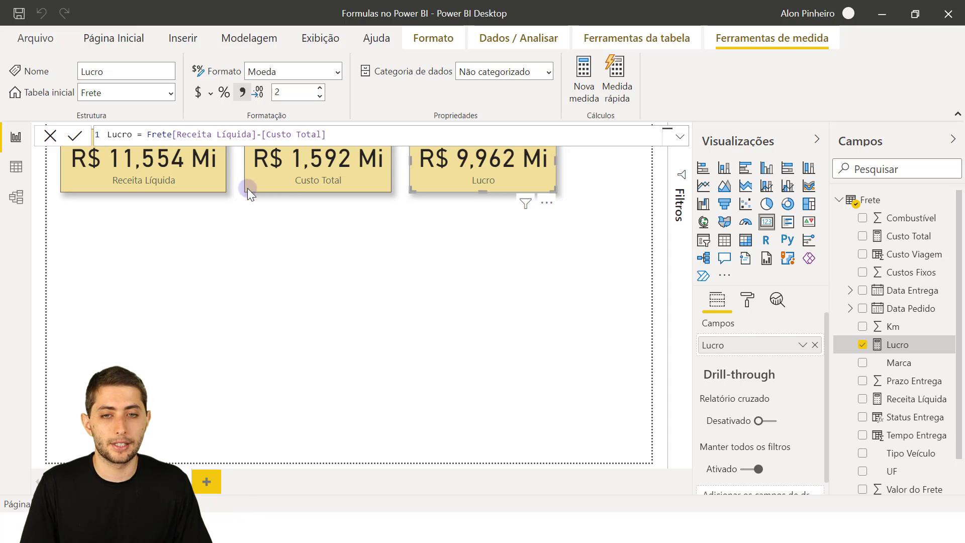
pyautogui.click(274, 253)
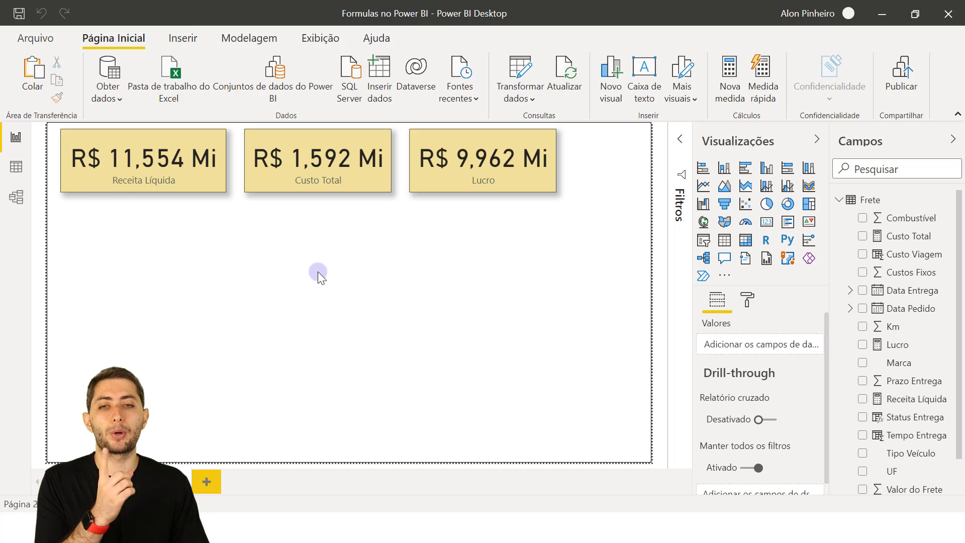
# - Add a new measure named Valor Médio Frete to the Frete table, starting from the Valor Frete Líquido column in the data view
pyautogui.click(15, 171)
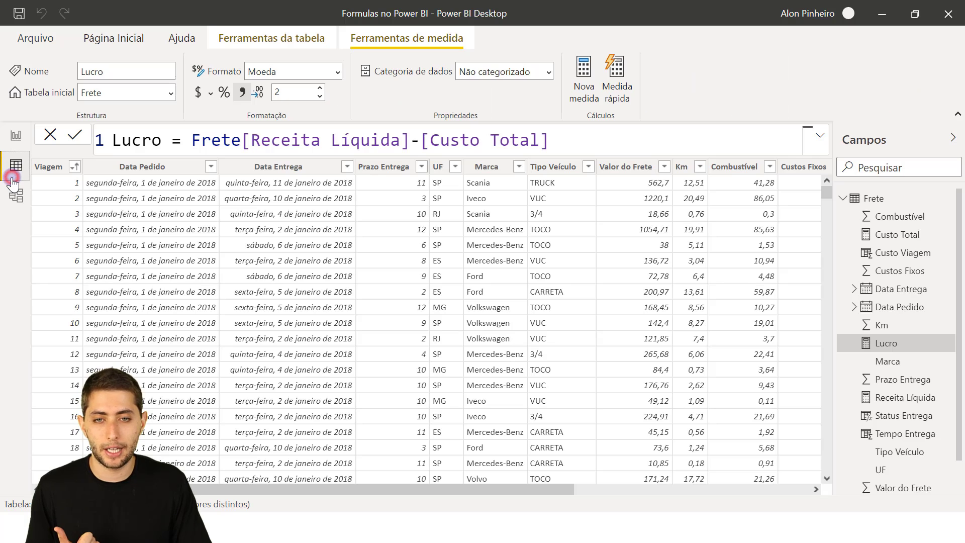
pyautogui.click(550, 490)
pyautogui.moveTo(550, 490); pyautogui.dragTo(771, 495)
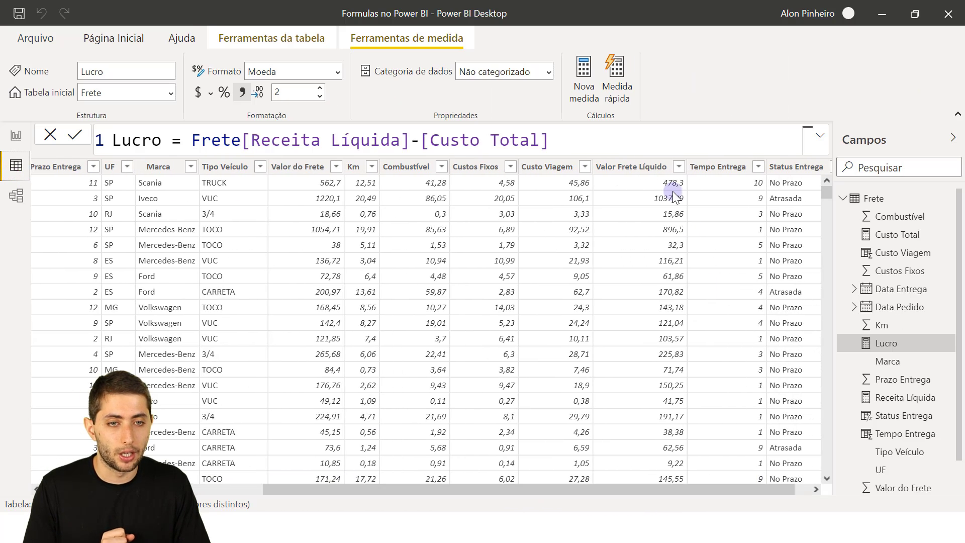
pyautogui.click(645, 168)
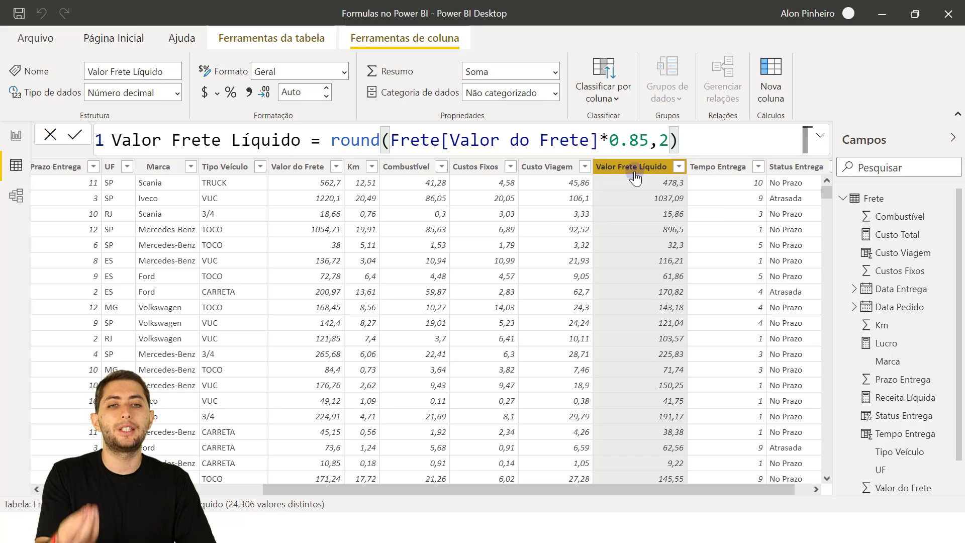
pyautogui.scroll(-9, 648, 251)
pyautogui.scroll(9, 649, 252)
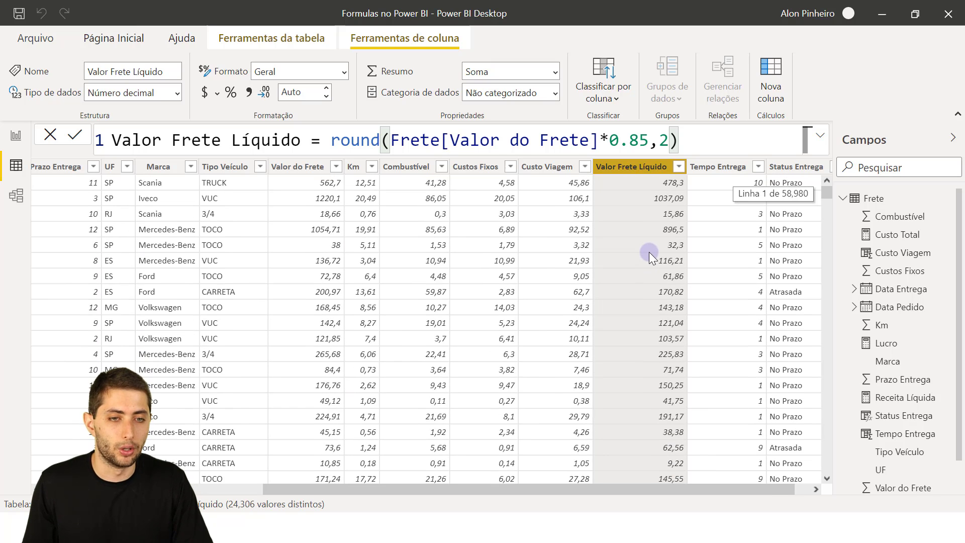
pyautogui.rightClick(606, 250)
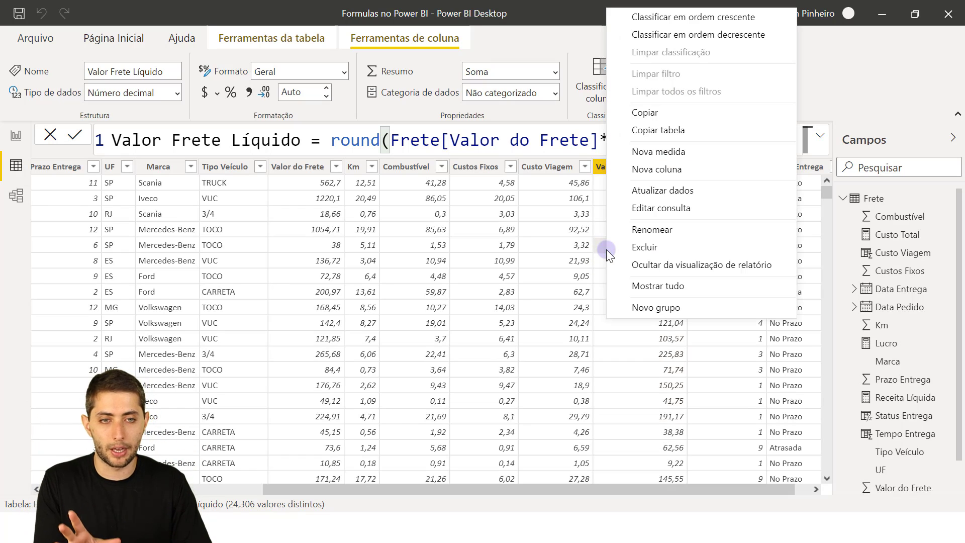
pyautogui.click(650, 151)
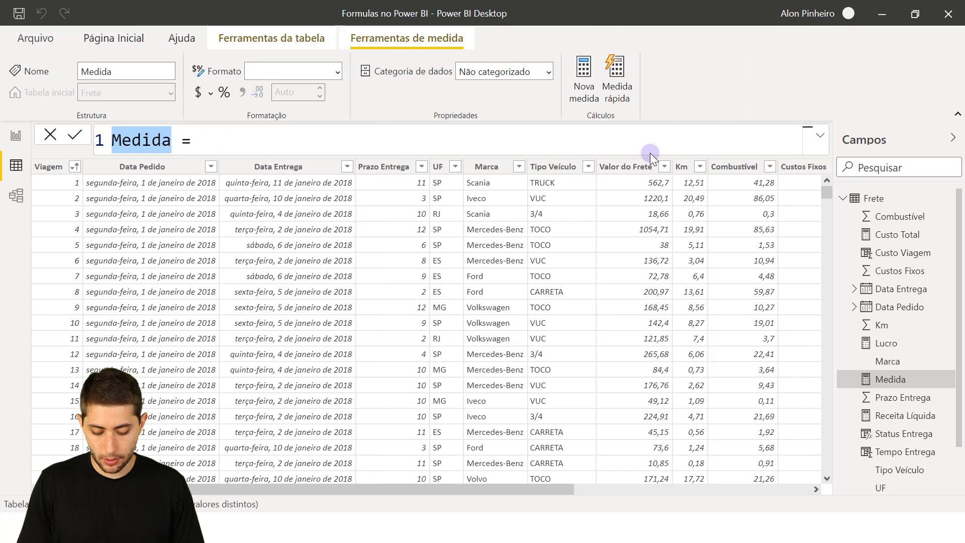
pyautogui.write('Valor Mé')
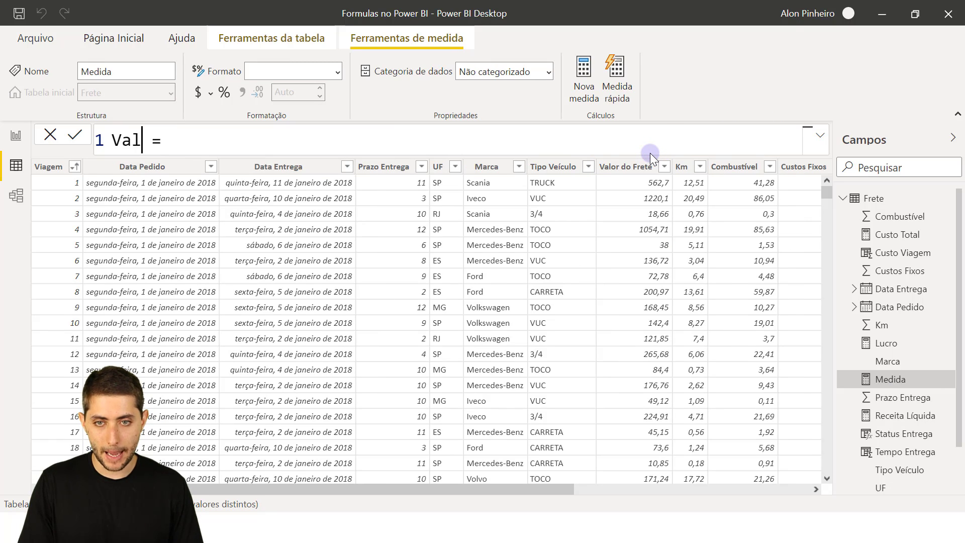
pyautogui.write('dio Frete = ')
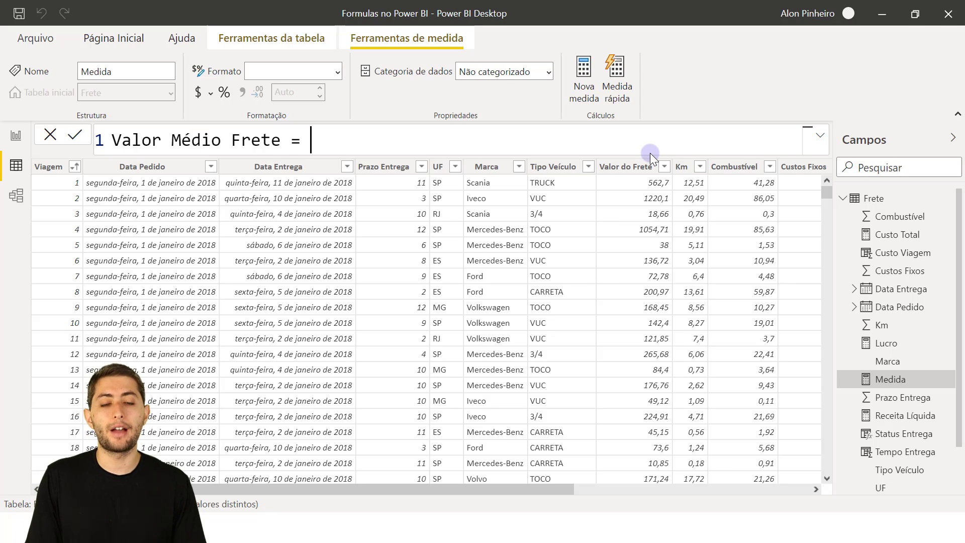
# - Define the Valor Médio Frete measure as average(Frete[Valor Frete Líquido]) and commit the formula
pyautogui.write('avera')
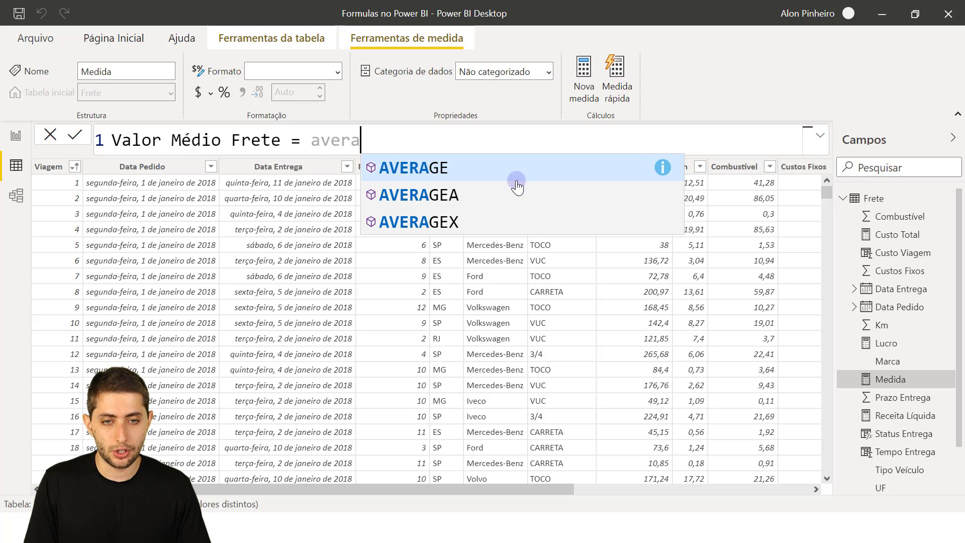
pyautogui.write('ge(')
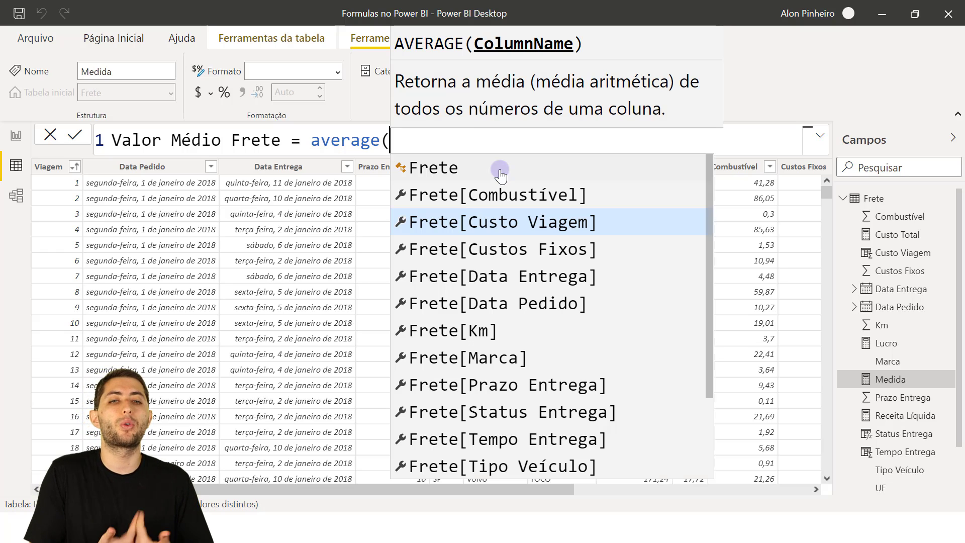
pyautogui.press('Escape')
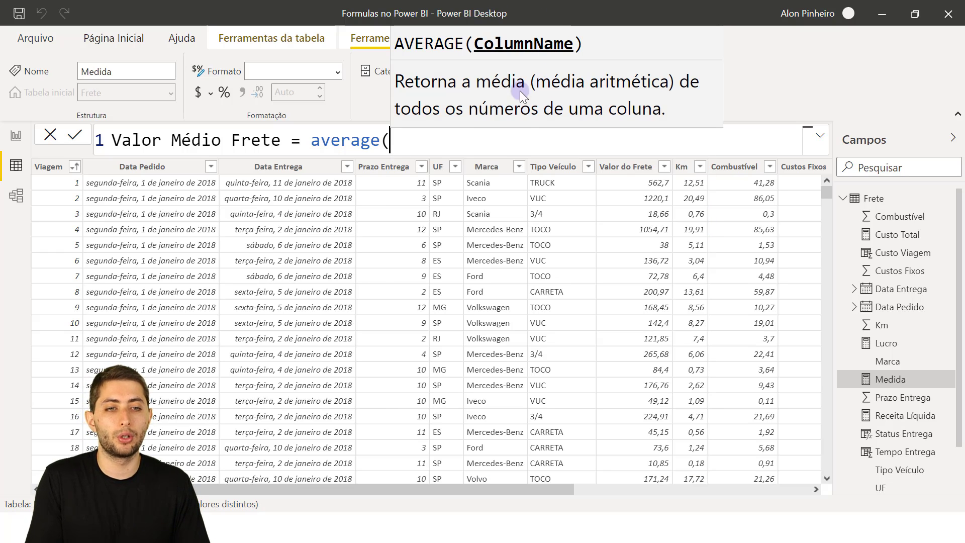
pyautogui.moveTo(572, 489); pyautogui.dragTo(738, 490)
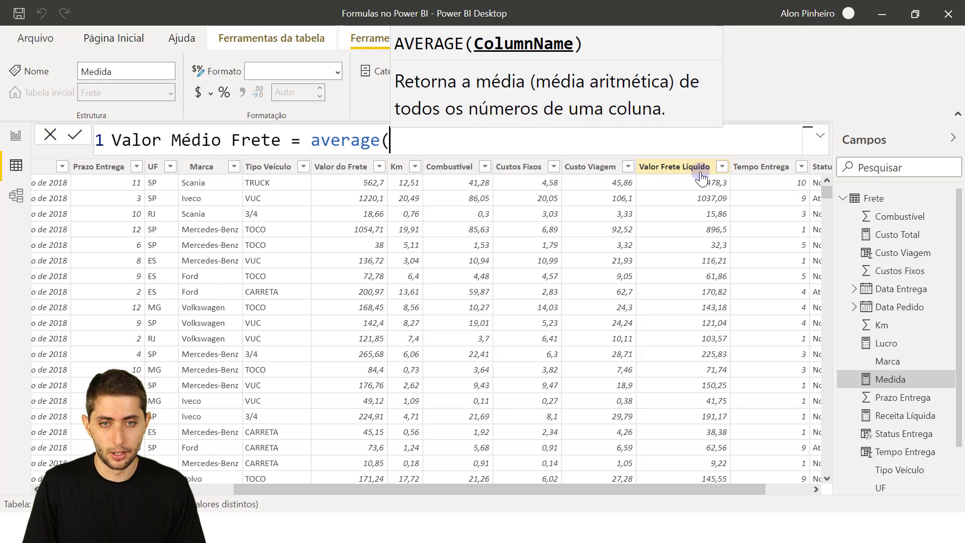
pyautogui.write('valor fre')
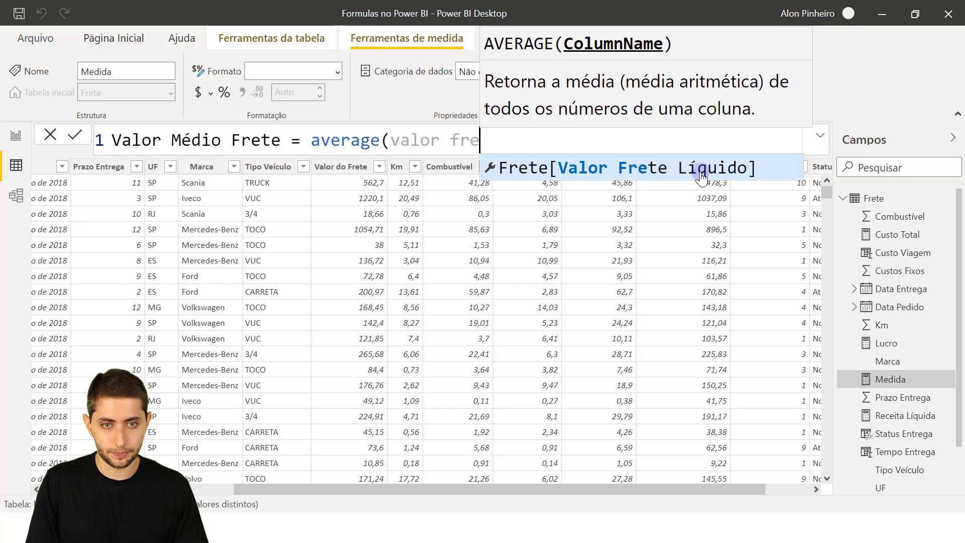
pyautogui.click(661, 171)
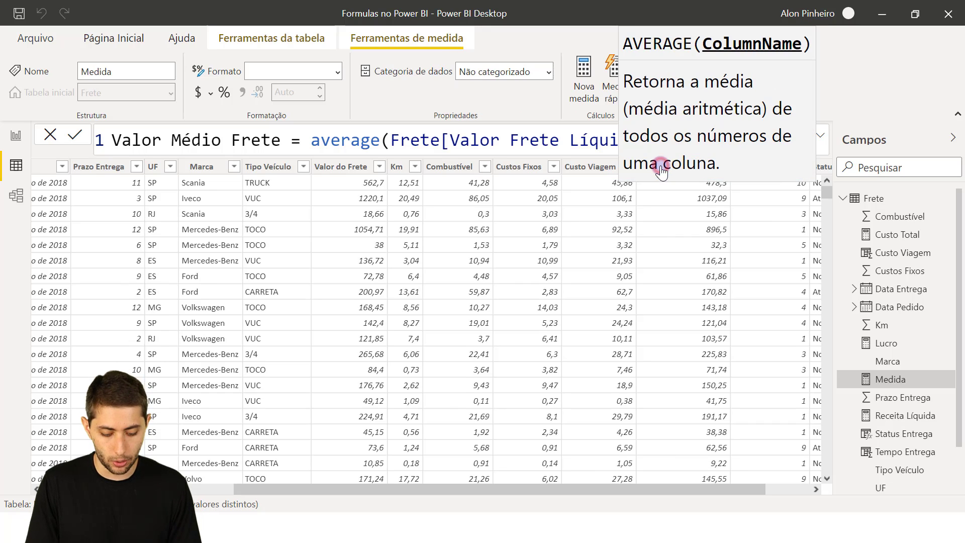
pyautogui.write(')')
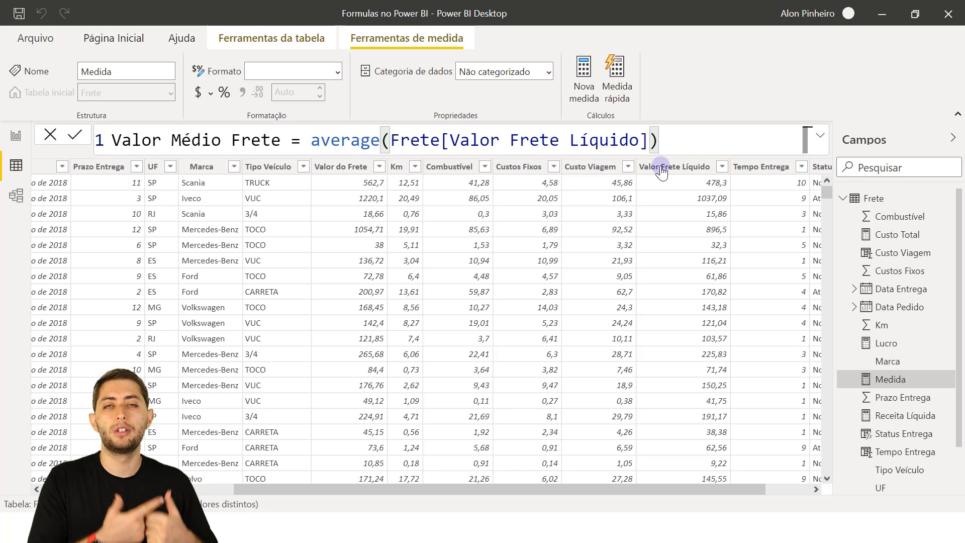
pyautogui.press('Return')
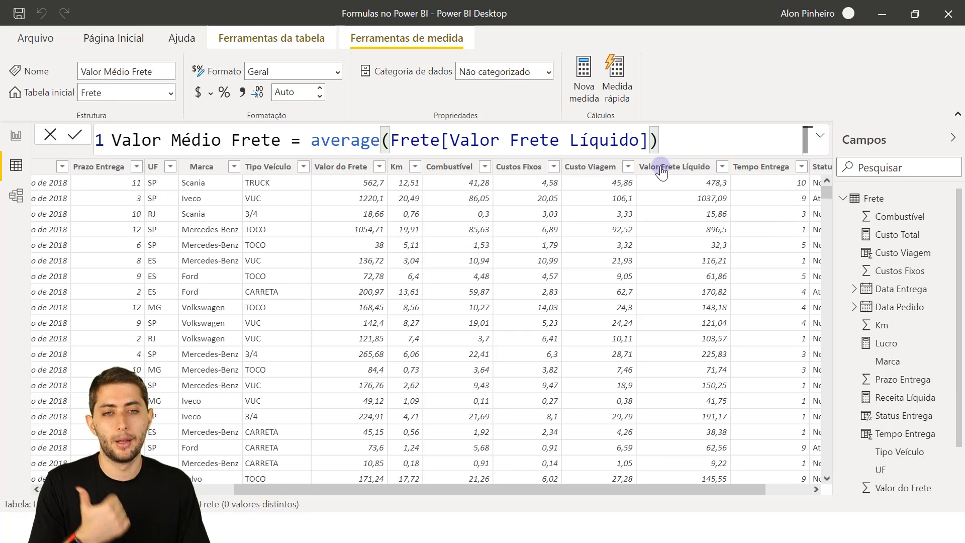
# - Duplicate the Receita Líquida card on the report page and align the copy directly below the original
pyautogui.click(12, 136)
pyautogui.click(315, 284)
pyautogui.click(159, 158)
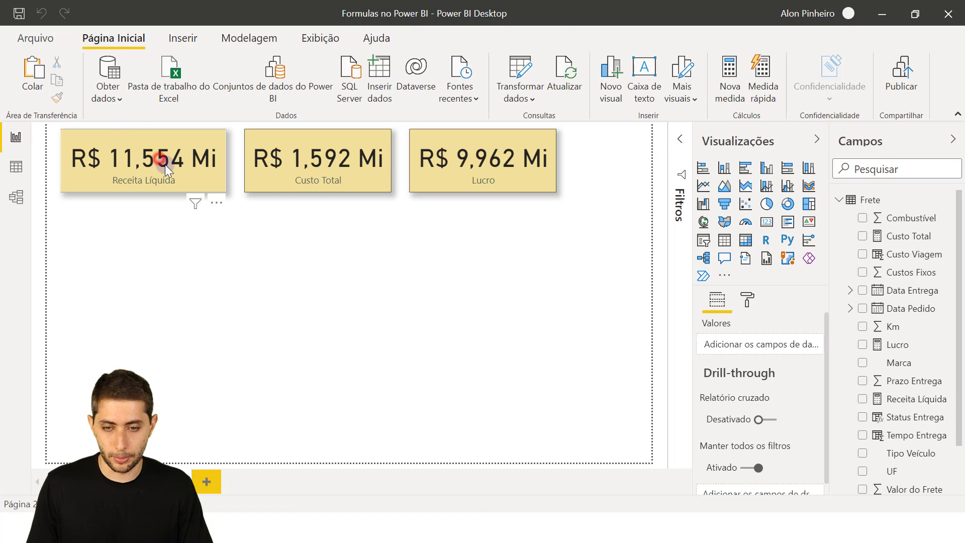
pyautogui.click(170, 160)
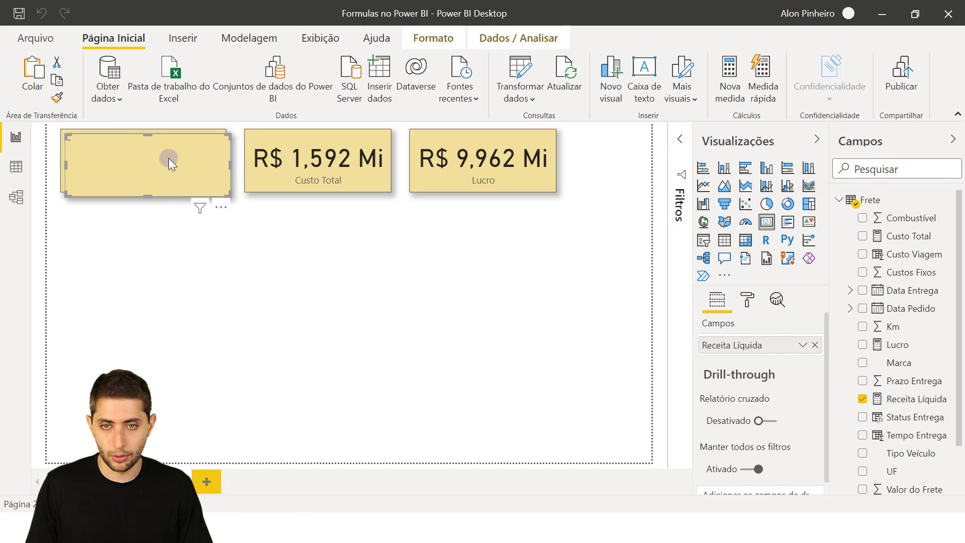
pyautogui.moveTo(175, 243); pyautogui.dragTo(164, 243)
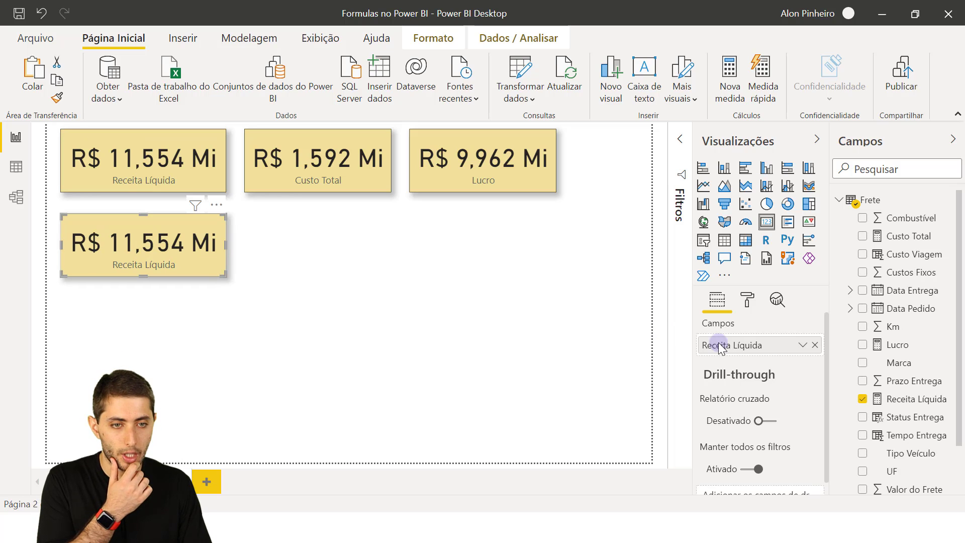
# - Replace the Receita Líquida field in the duplicated card with the Valor Médio Frete measure
pyautogui.click(815, 345)
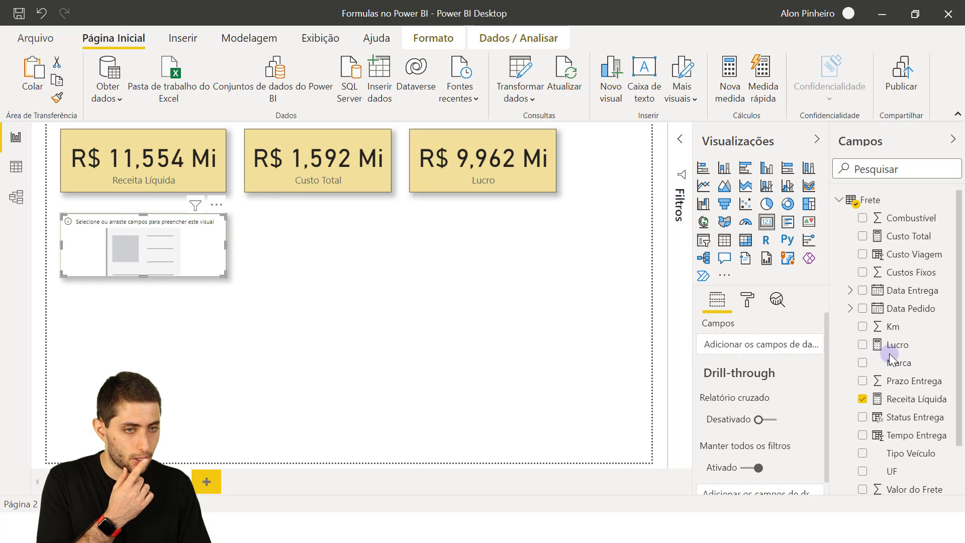
pyautogui.scroll(-1, 925, 354)
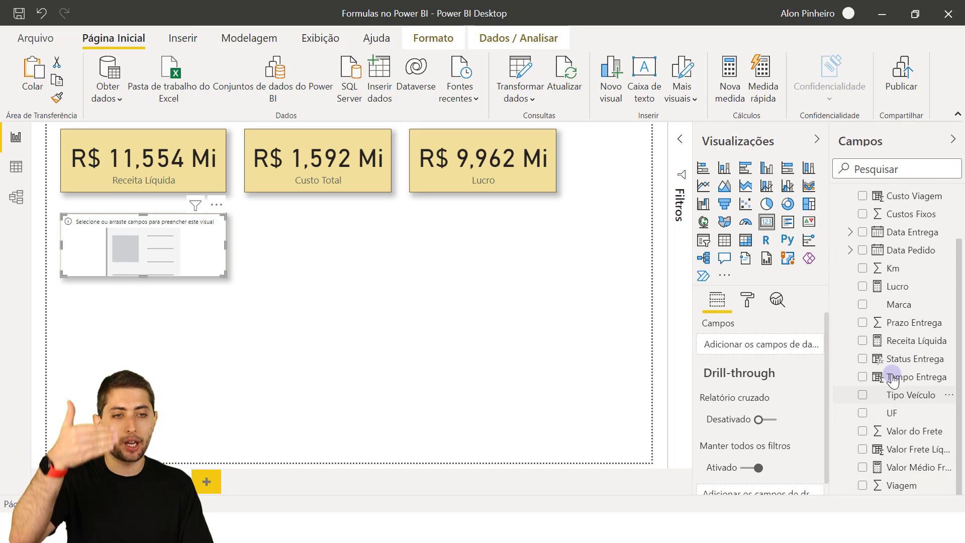
pyautogui.scroll(1, 901, 367)
pyautogui.scroll(-1, 901, 367)
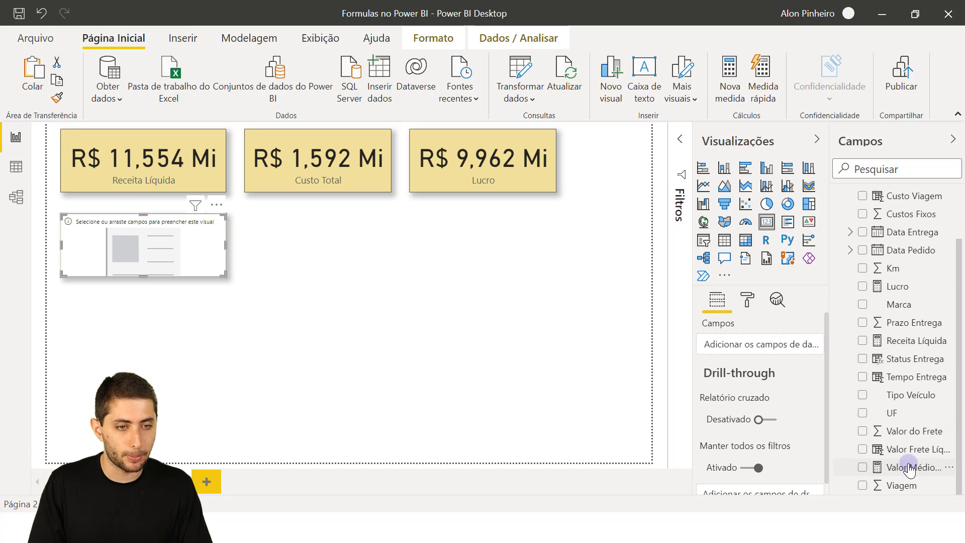
pyautogui.moveTo(908, 465); pyautogui.dragTo(743, 340)
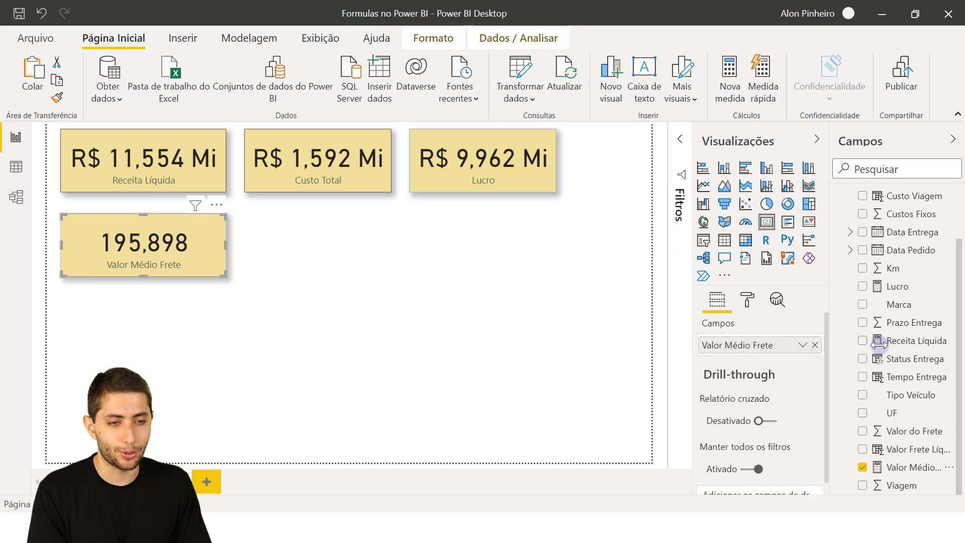
# - Format the Valor Médio Frete measure as currency with the R$ Português (Brasil) symbol
pyautogui.click(914, 465)
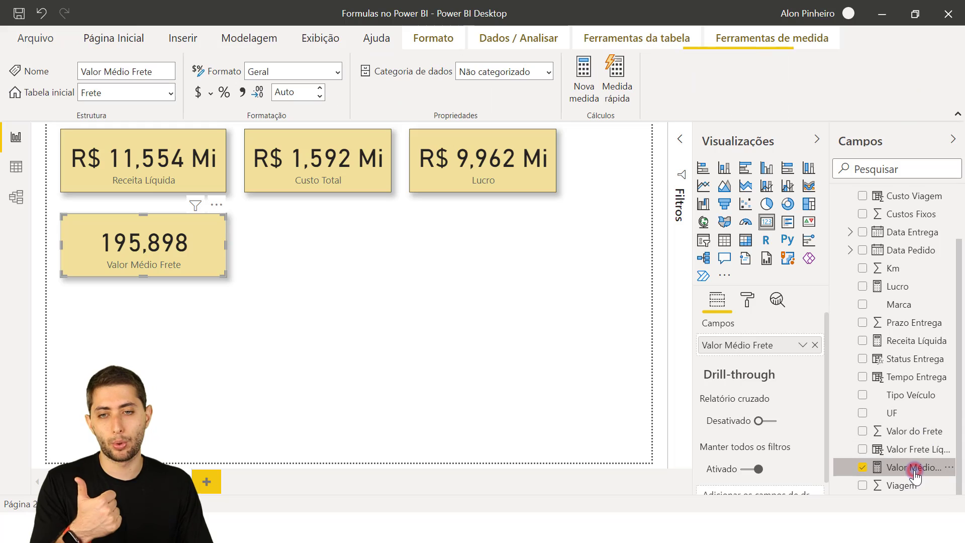
pyautogui.click(209, 95)
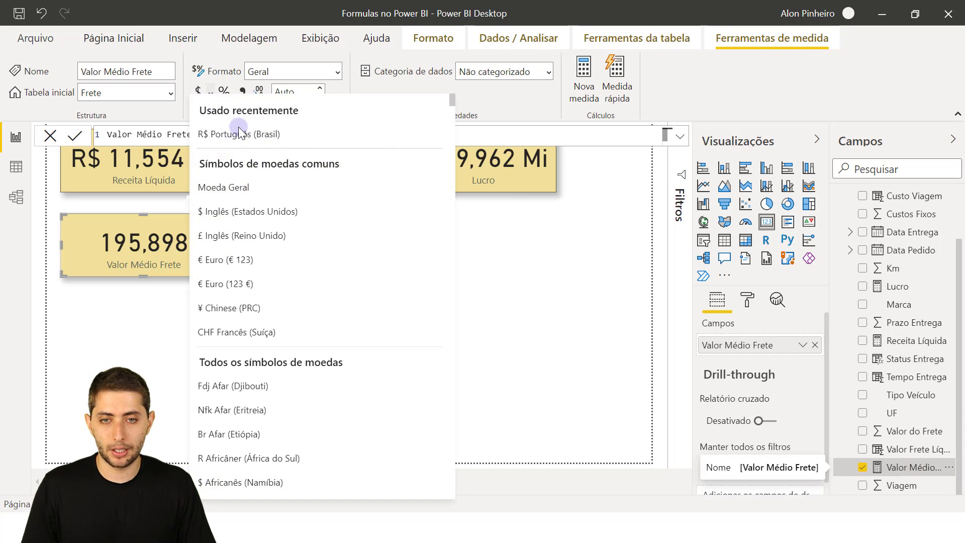
pyautogui.click(252, 141)
pyautogui.click(228, 135)
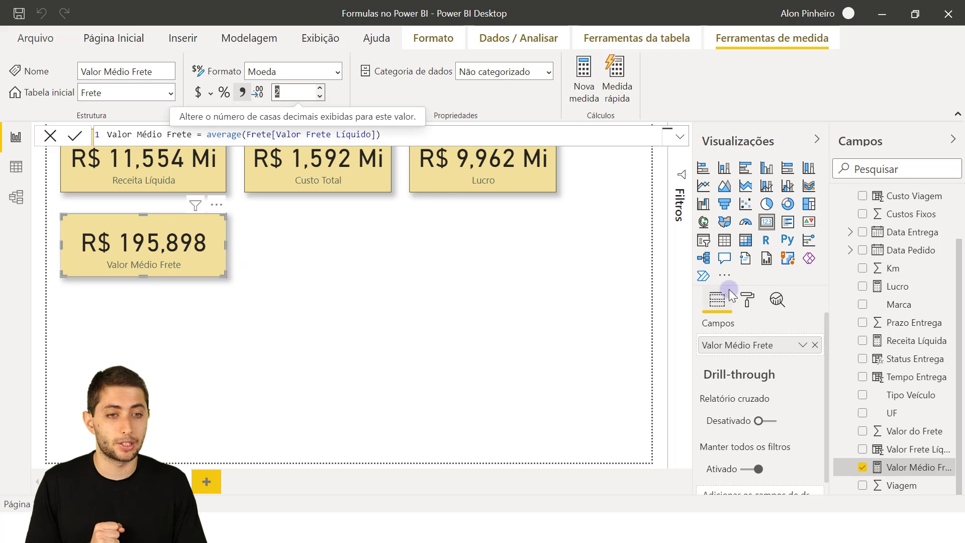
# - Set the data label of the Valor Médio Frete card to 2 decimal places and deselect the card
pyautogui.click(748, 299)
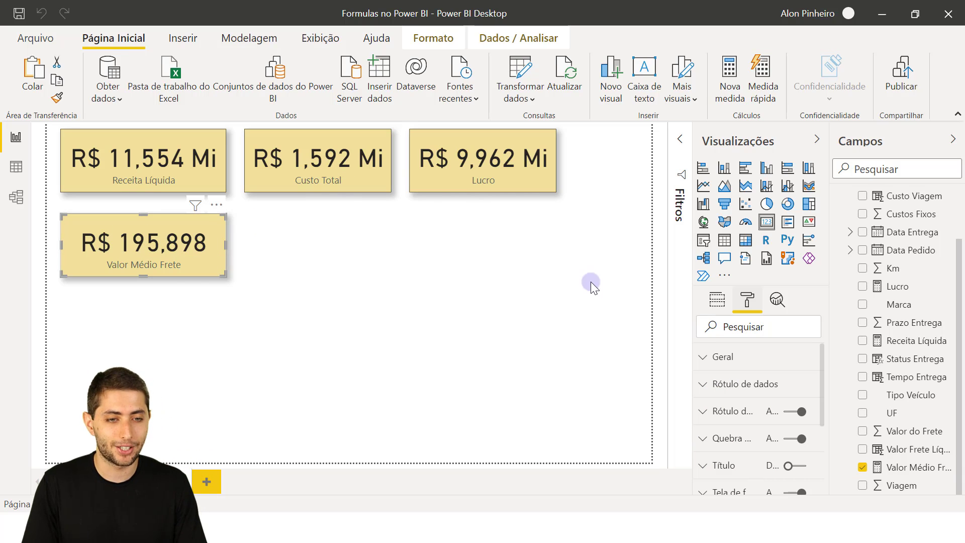
pyautogui.click(737, 383)
pyautogui.scroll(-6, 735, 398)
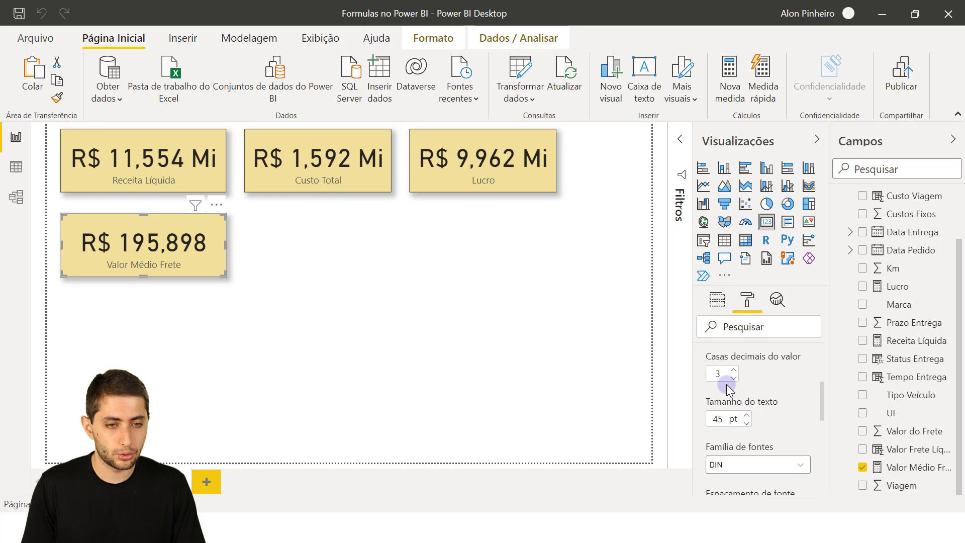
pyautogui.click(719, 375)
pyautogui.write('2')
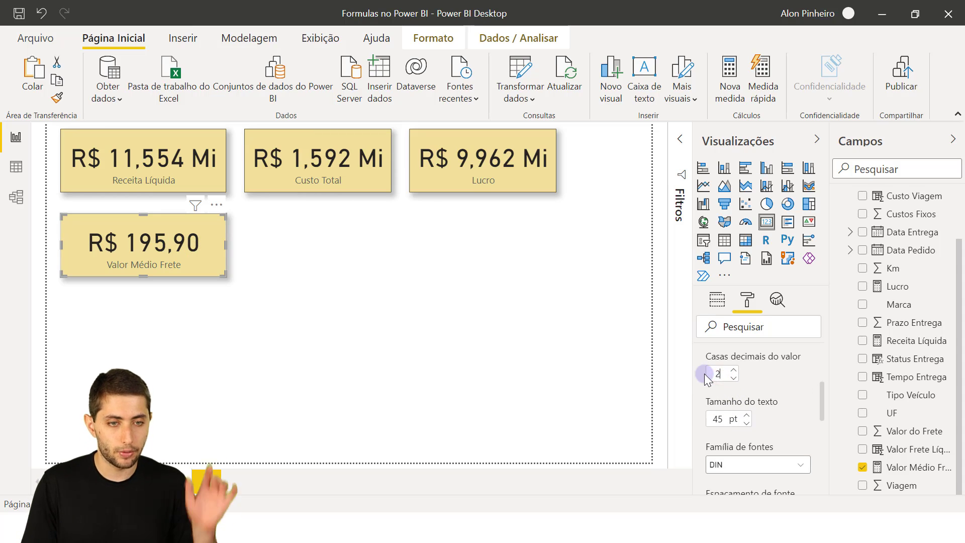
pyautogui.click(359, 421)
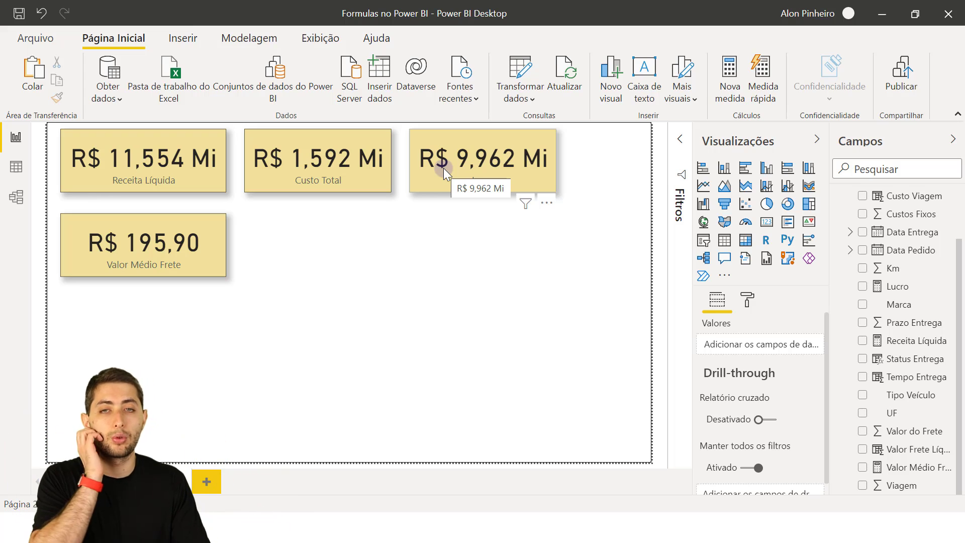
# - Add a new measure named Qtd Viagens to the Frete table, starting from the Data Entrega column in the data view
pyautogui.click(4, 171)
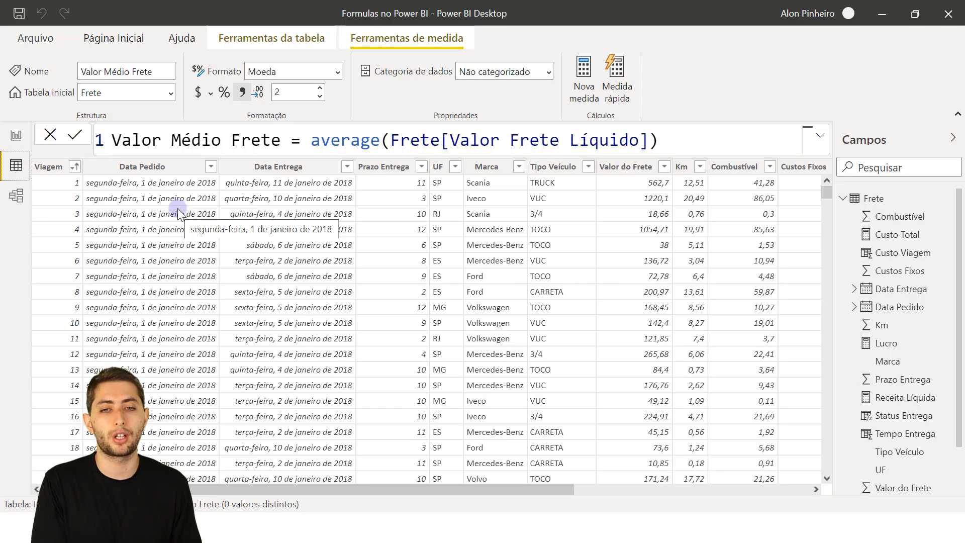
pyautogui.click(263, 234)
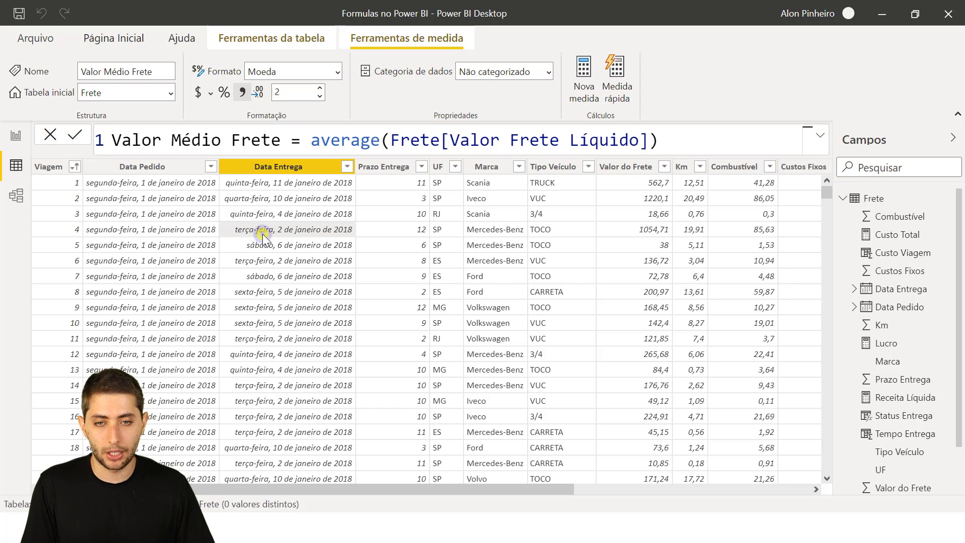
pyautogui.rightClick(263, 234)
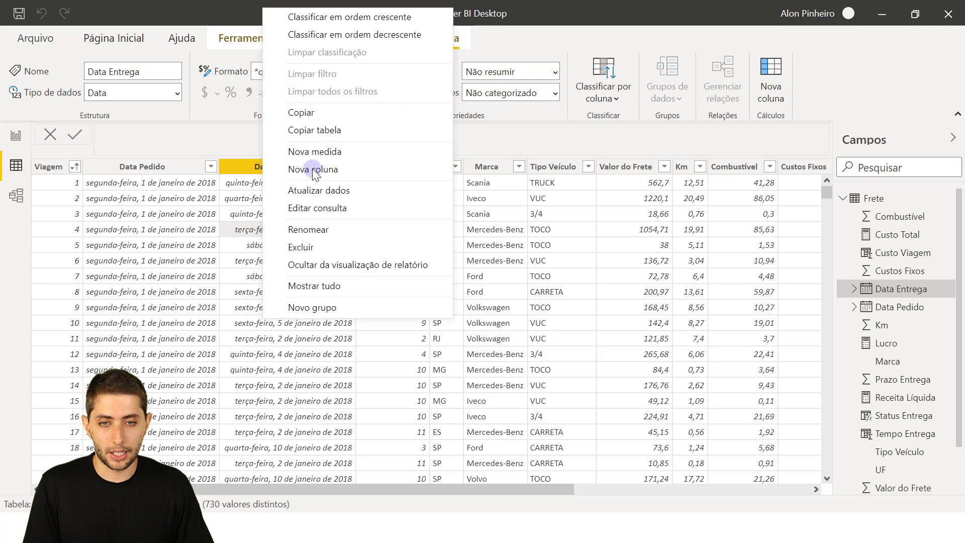
pyautogui.click(339, 150)
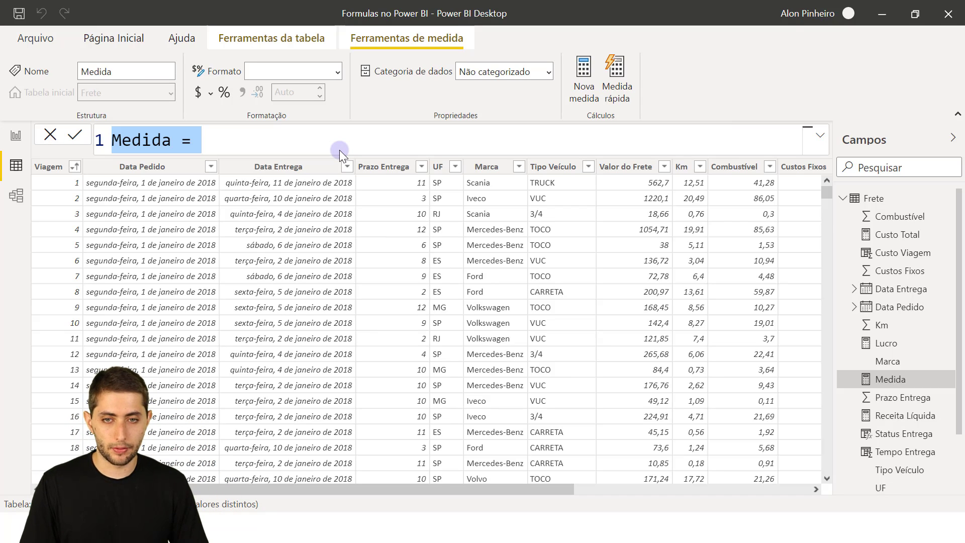
pyautogui.press('Left')
pyautogui.hotkey('ctrl', 'shift', 'Right')
pyautogui.write('Qtd Viagens')
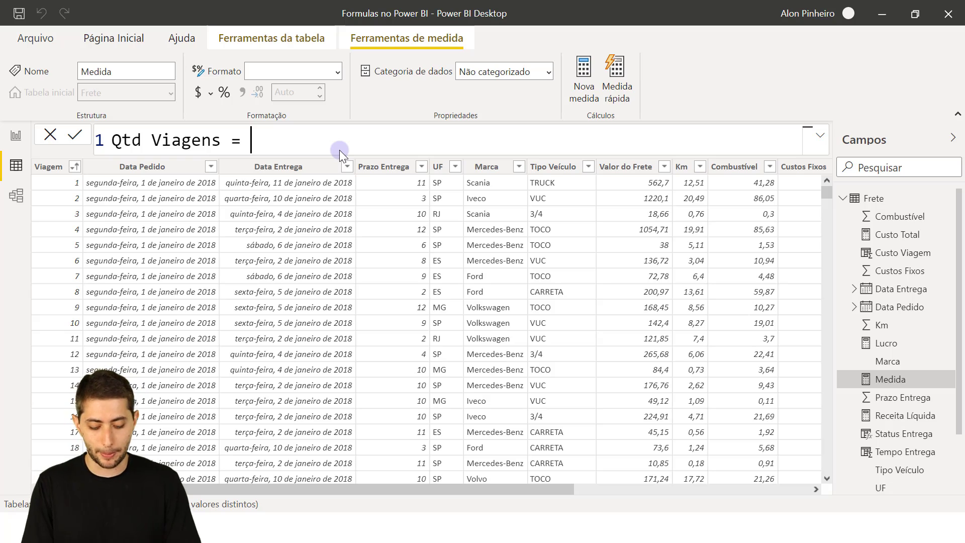
# - Define the Qtd Viagens measure as countrows(Frete) and commit the formula
pyautogui.write('countrow')
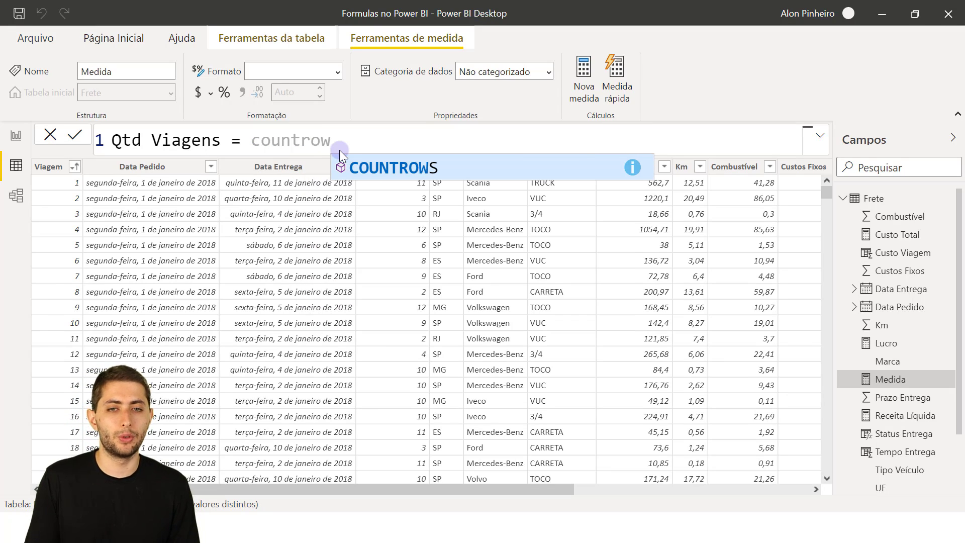
pyautogui.press('BackSpace')
pyautogui.press('BackSpace')
pyautogui.press('BackSpace')
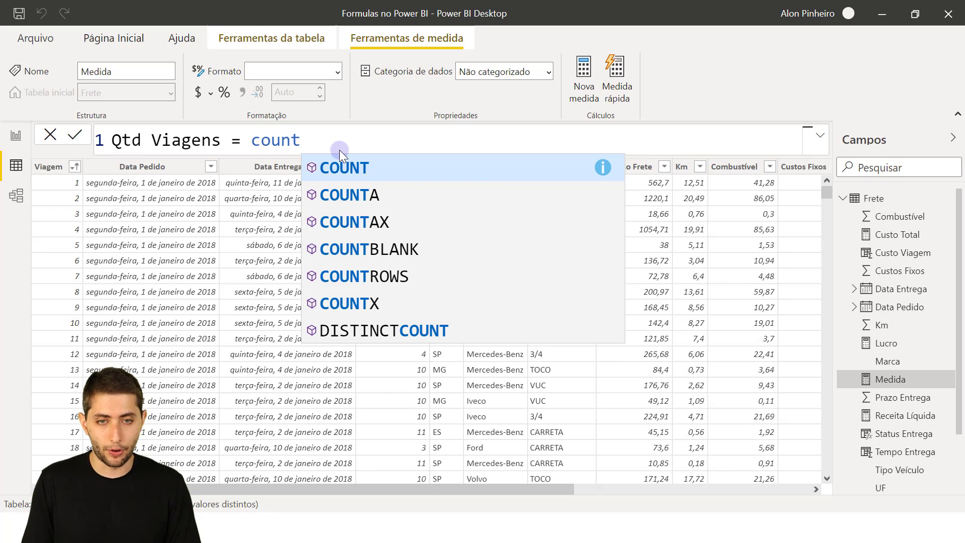
pyautogui.write('(')
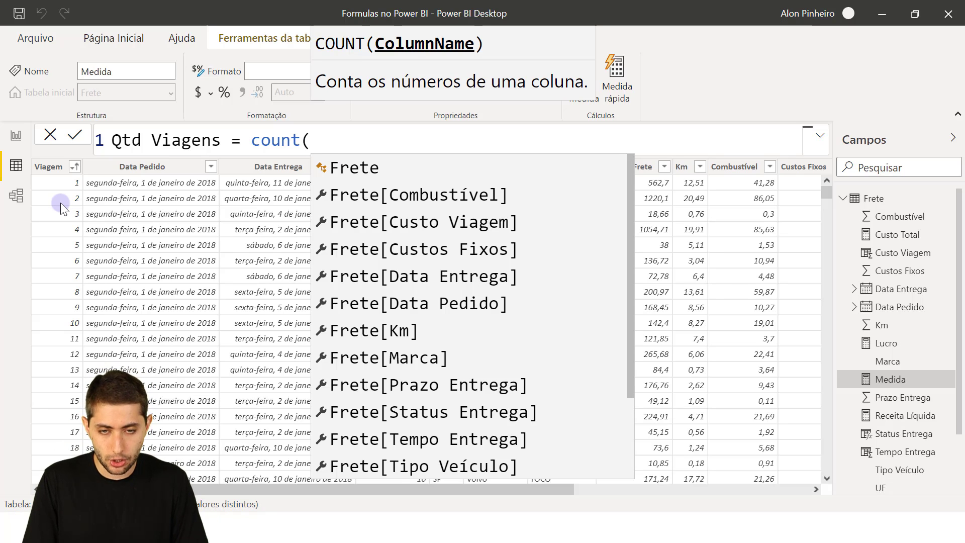
pyautogui.press('BackSpace')
pyautogui.write('ro')
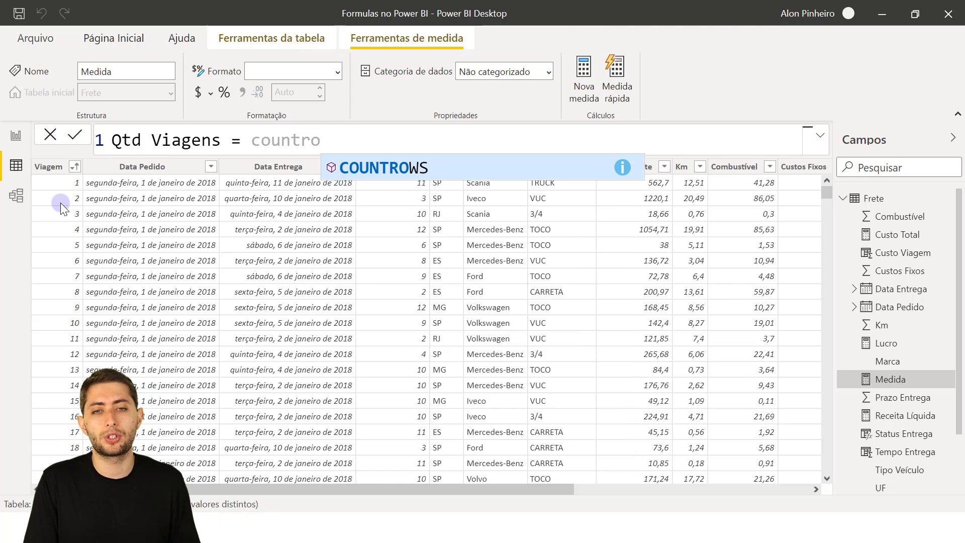
pyautogui.write('ws')
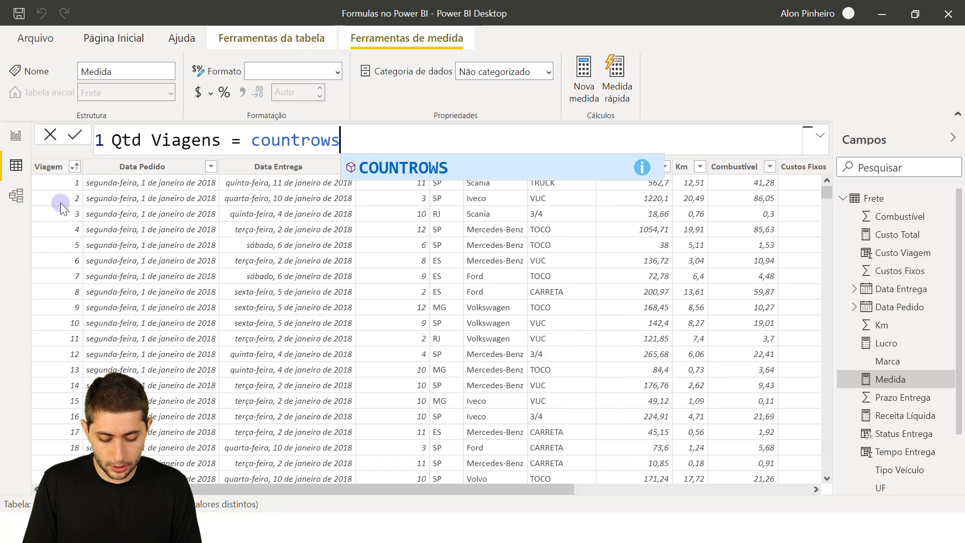
pyautogui.write('(')
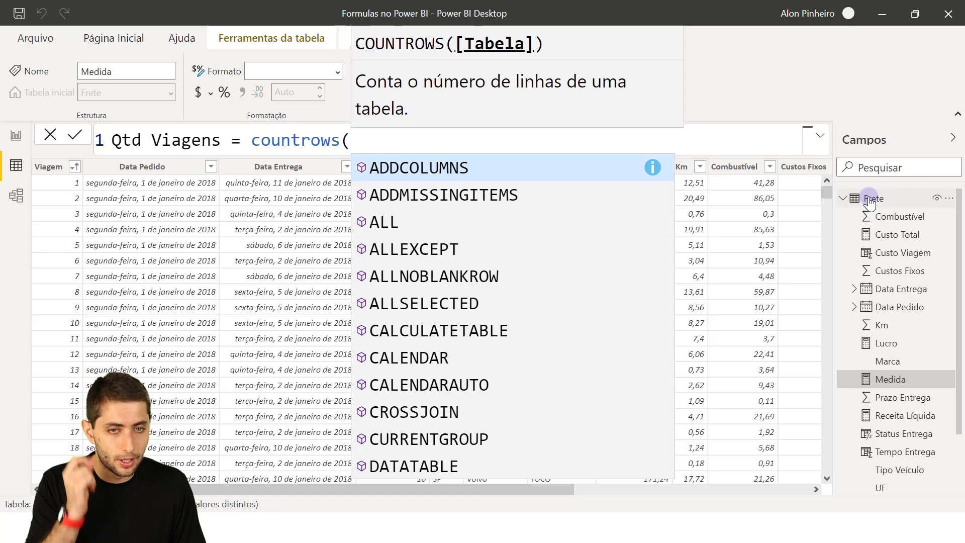
pyautogui.write('frete')
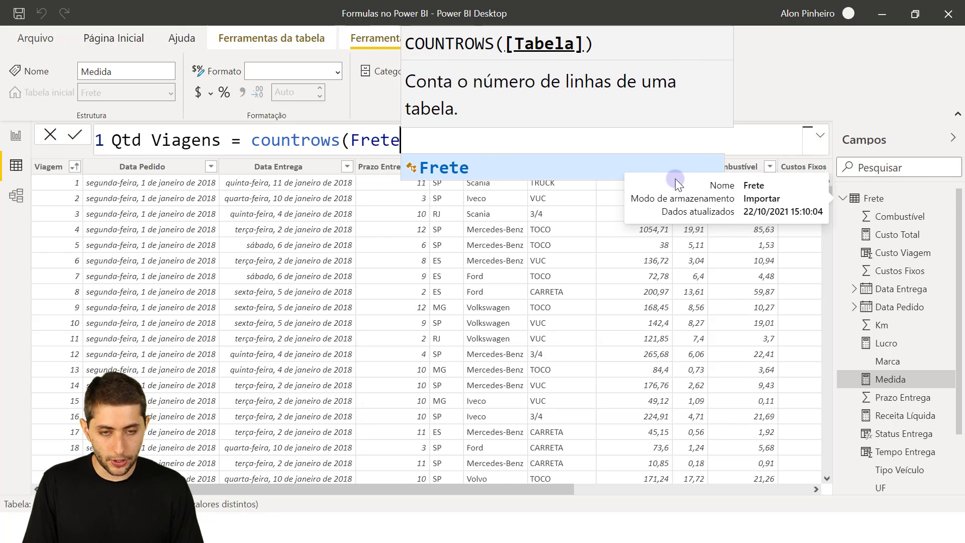
pyautogui.write(')')
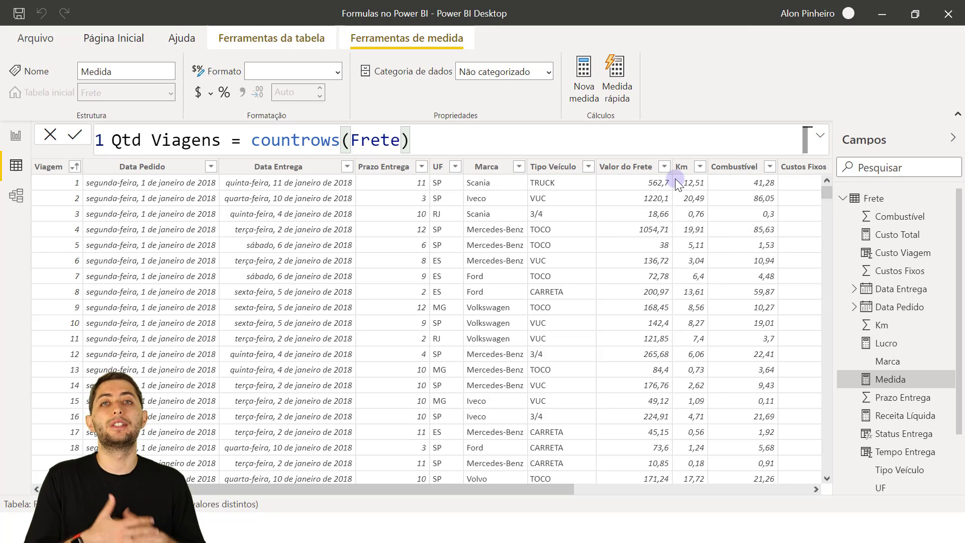
pyautogui.press('Return')
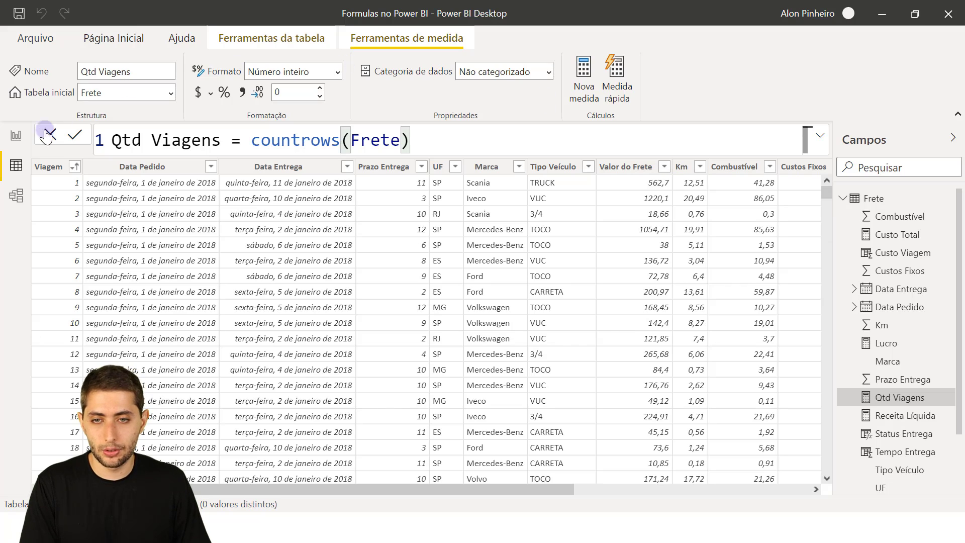
# - In the report view, duplicate the Valor Médio Frete card and place the copy directly below the Custo Total card
pyautogui.click(11, 135)
pyautogui.click(143, 258)
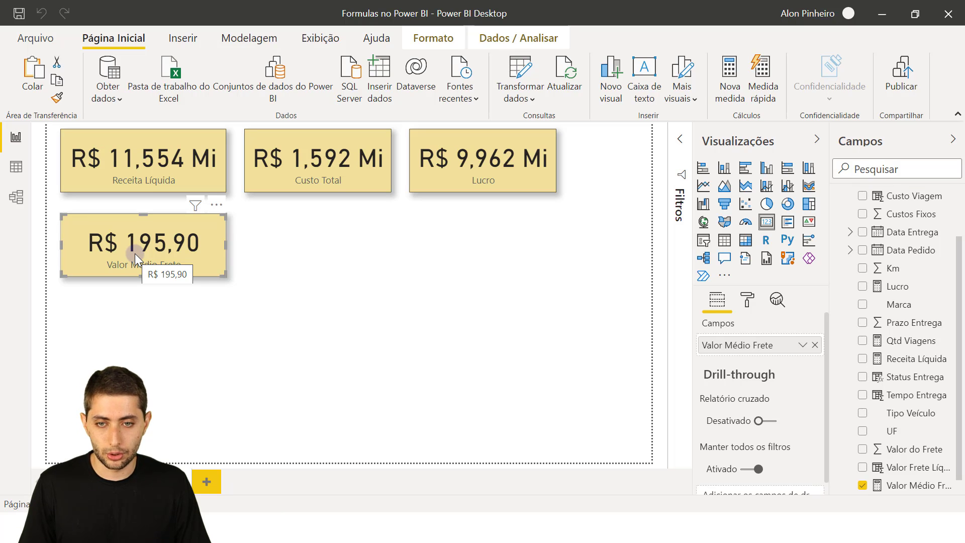
pyautogui.hotkey('ctrl', 'c')
pyautogui.hotkey('ctrl', 'v')
pyautogui.moveTo(134, 254); pyautogui.dragTo(384, 246)
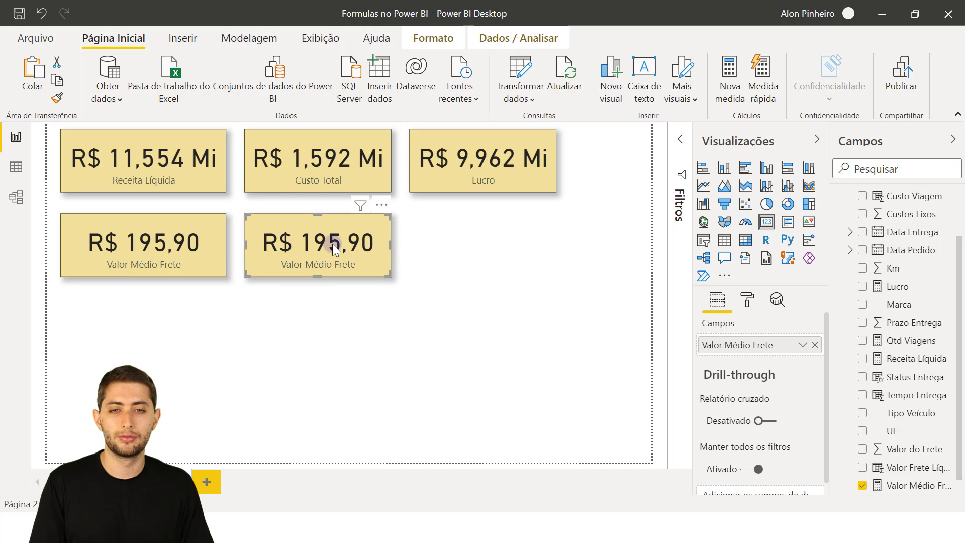
# - Replace the Valor Médio Frete field in the duplicated card with the Qtd Viagens measure
pyautogui.click(813, 341)
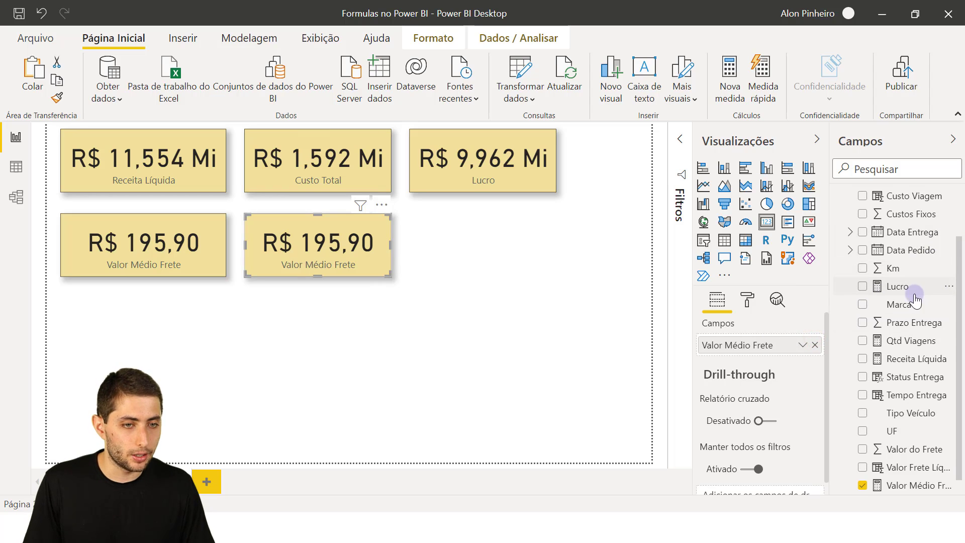
pyautogui.click(815, 345)
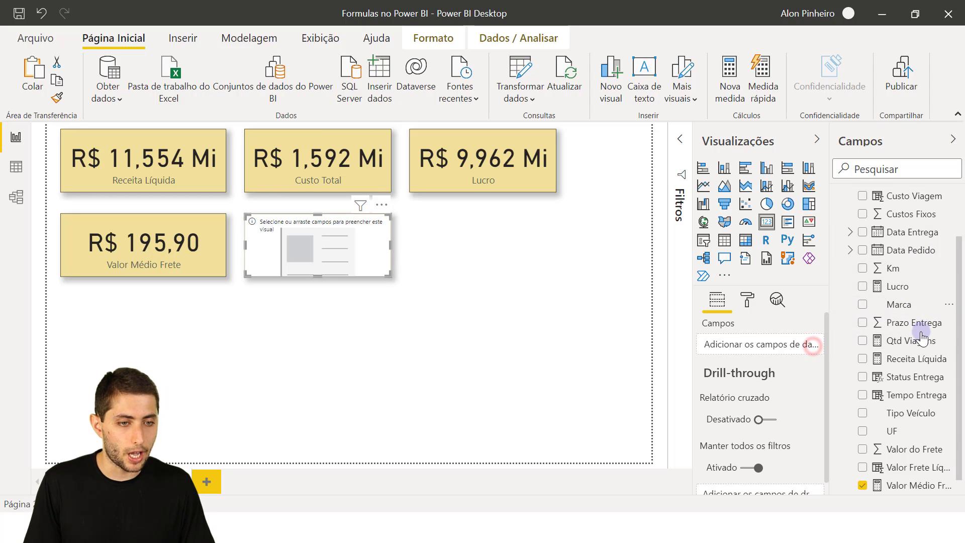
pyautogui.scroll(-1, 915, 327)
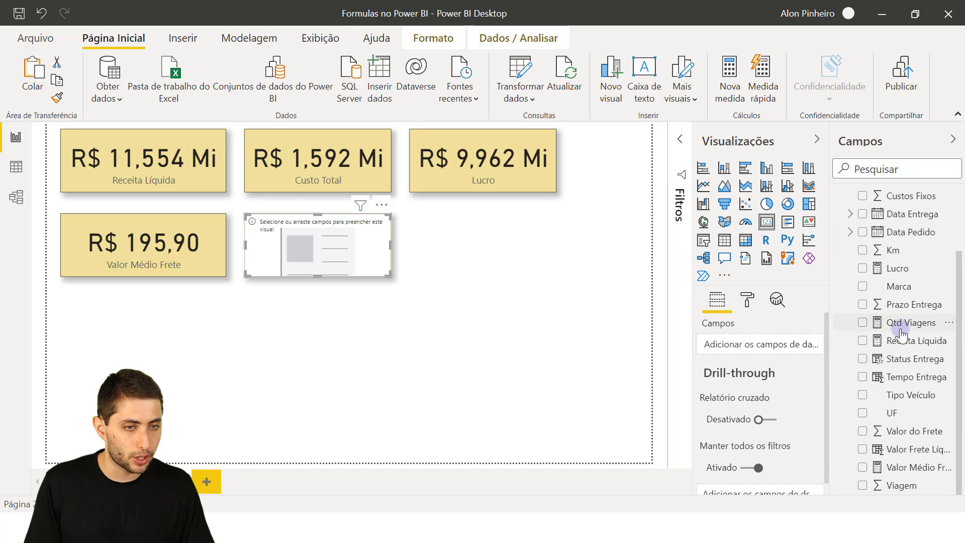
pyautogui.scroll(2, 911, 336)
pyautogui.moveTo(905, 398); pyautogui.dragTo(749, 343)
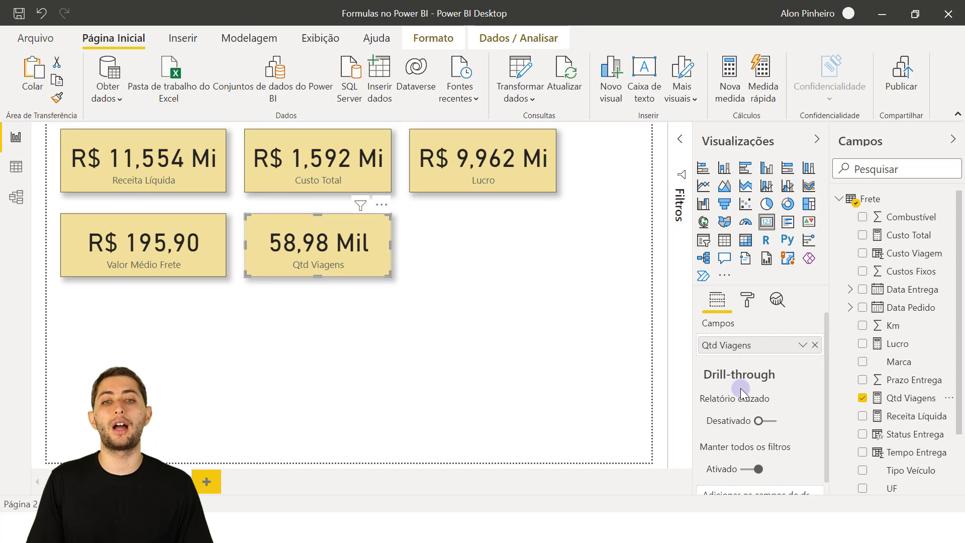
pyautogui.moveTo(741, 391)
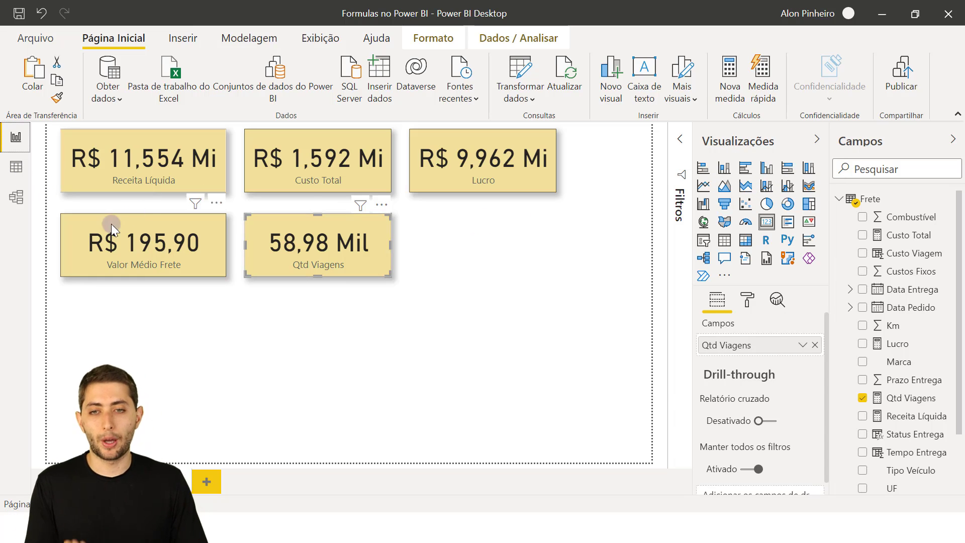
# - Examine the repeated state values in the UF column of the Frete table in the data view
pyautogui.click(12, 170)
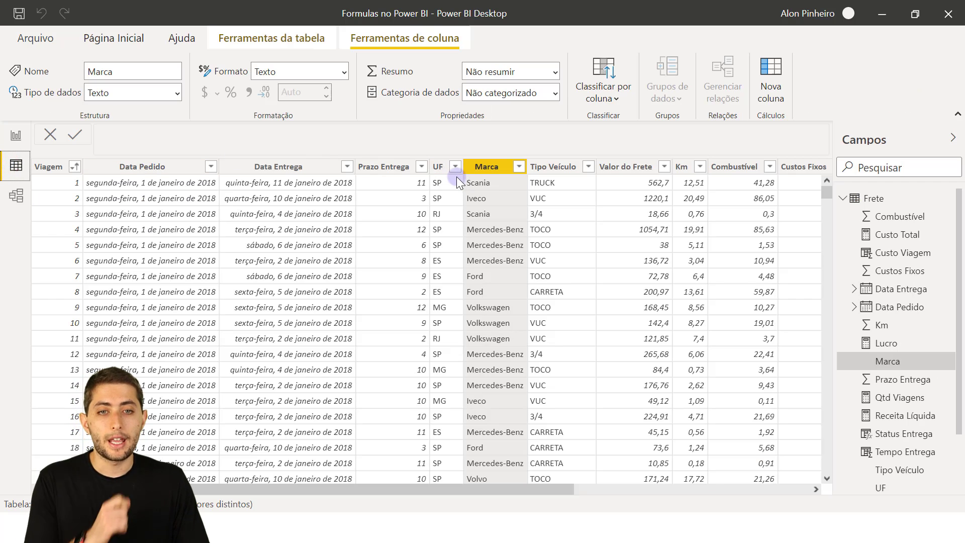
pyautogui.click(444, 171)
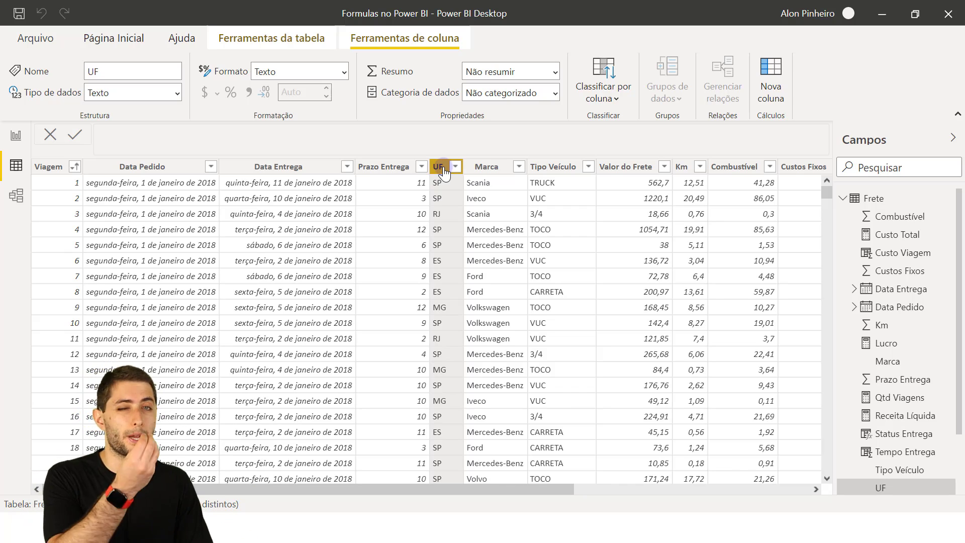
pyautogui.click(440, 183)
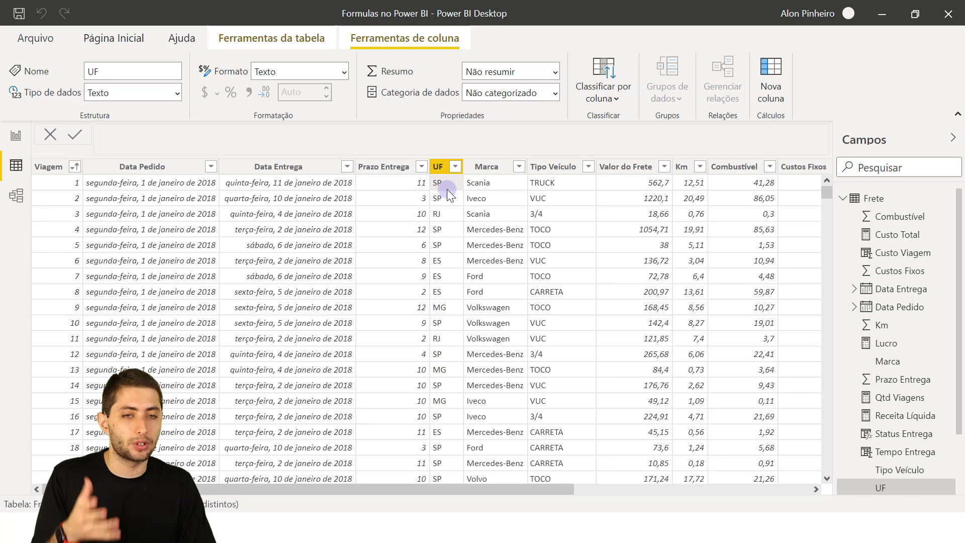
pyautogui.click(445, 194)
pyautogui.click(446, 216)
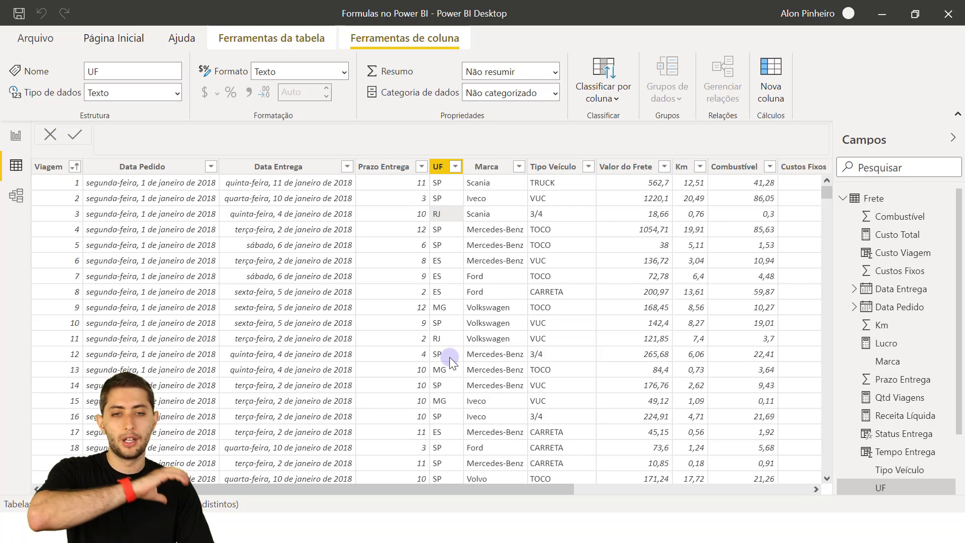
pyautogui.scroll(-3, 450, 360)
pyautogui.scroll(3, 450, 360)
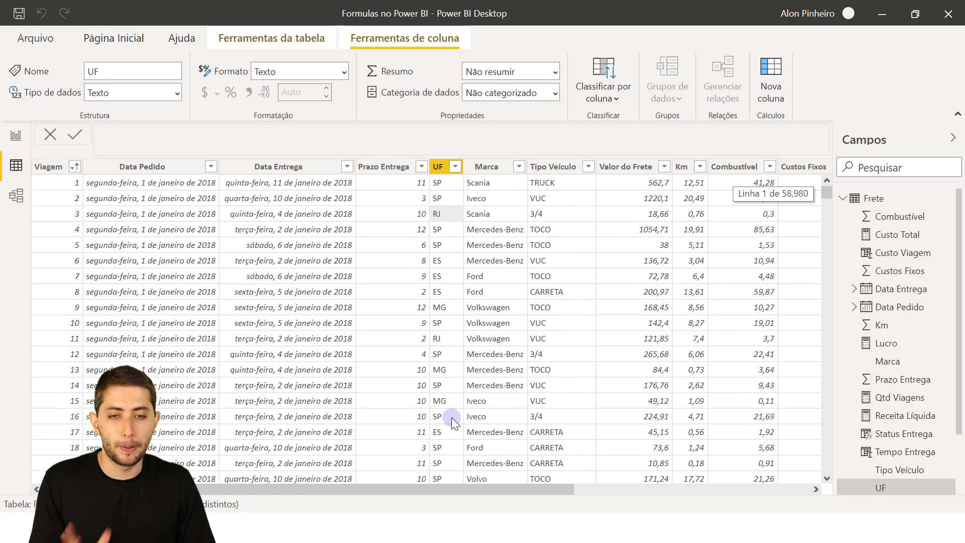
pyautogui.scroll(-5, 451, 417)
pyautogui.click(442, 325)
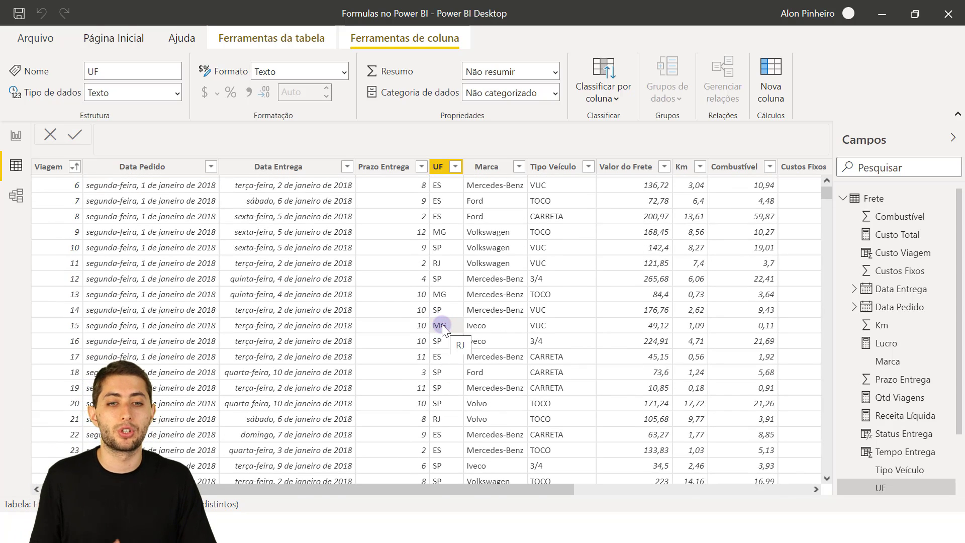
pyautogui.scroll(3, 442, 325)
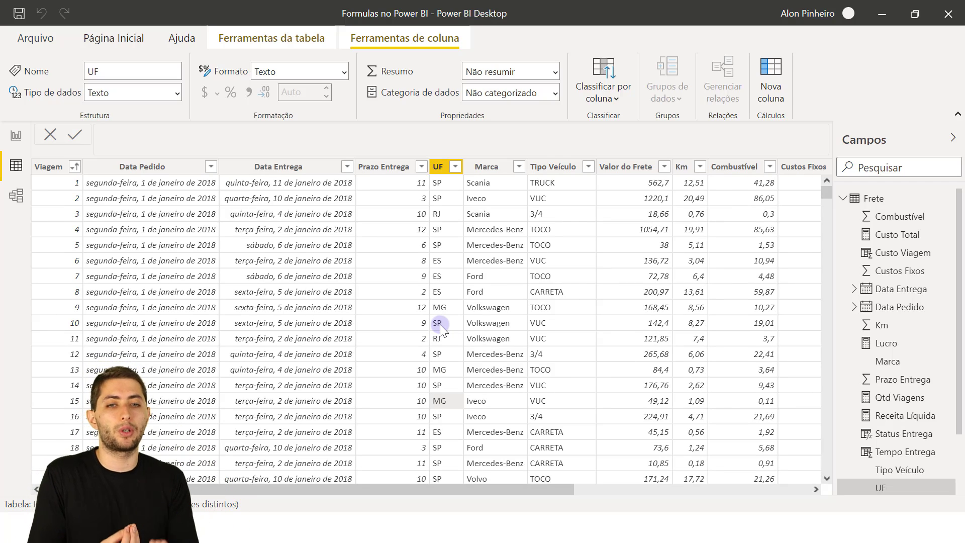
pyautogui.click(434, 184)
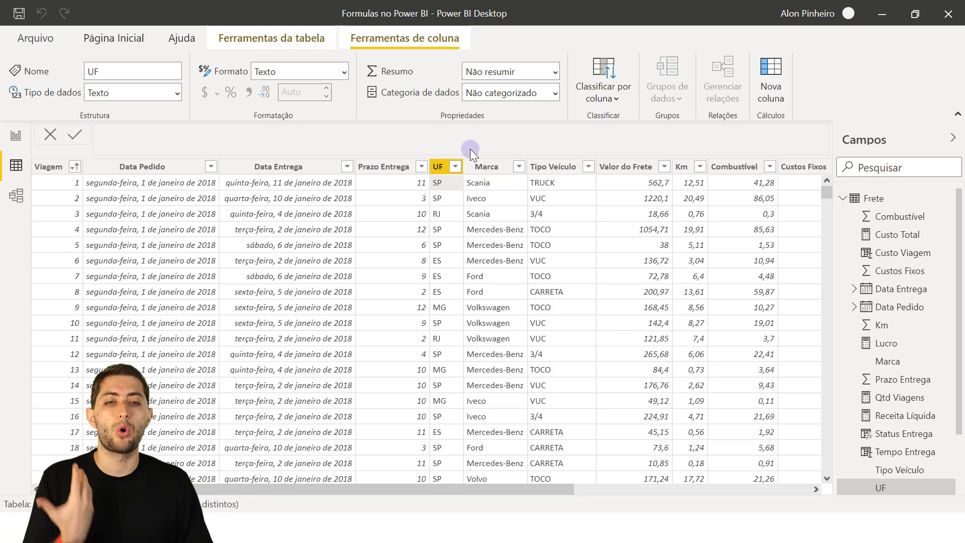
# - Add a new measure named UFs Atendidas to the Frete table, starting from the Prazo Entrega column
pyautogui.click(396, 245)
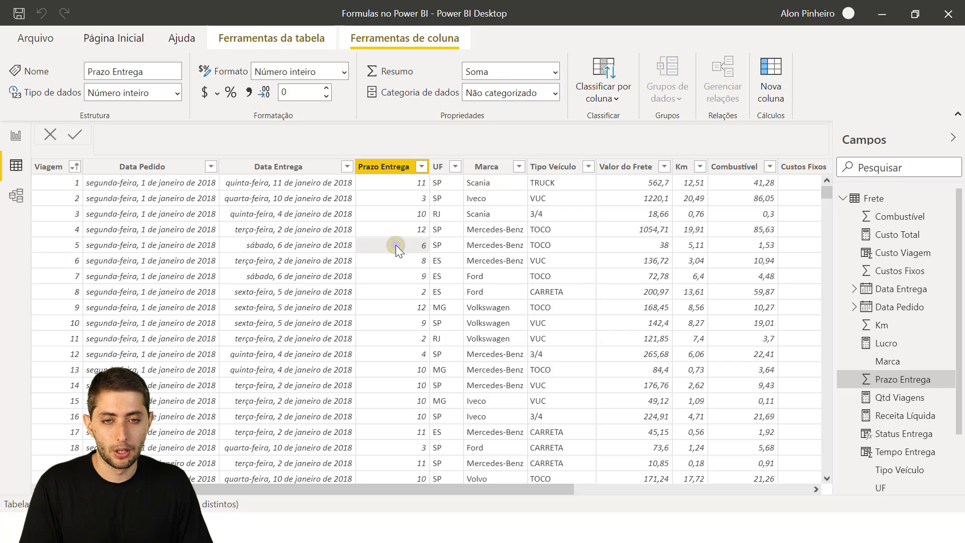
pyautogui.rightClick(397, 245)
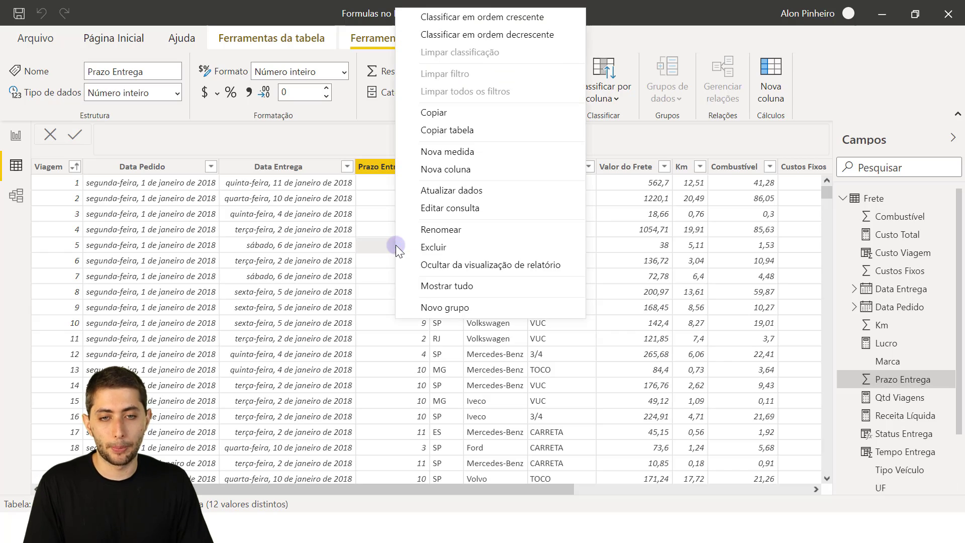
pyautogui.click(466, 149)
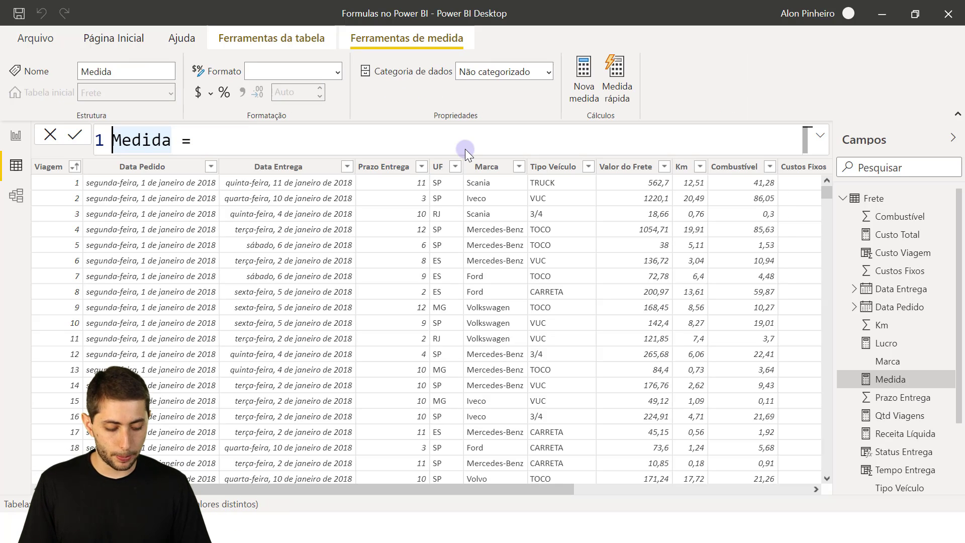
pyautogui.write('UFs Atendidas')
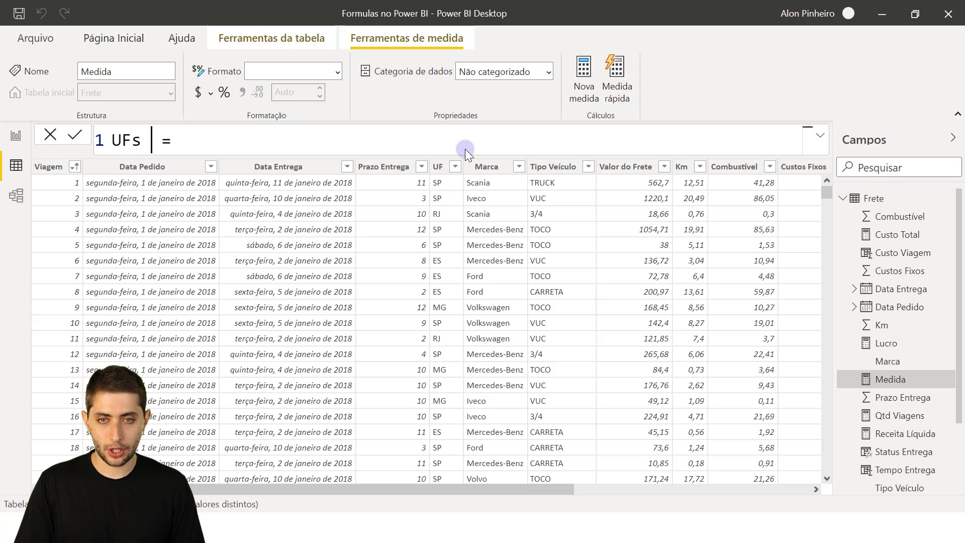
pyautogui.press('End')
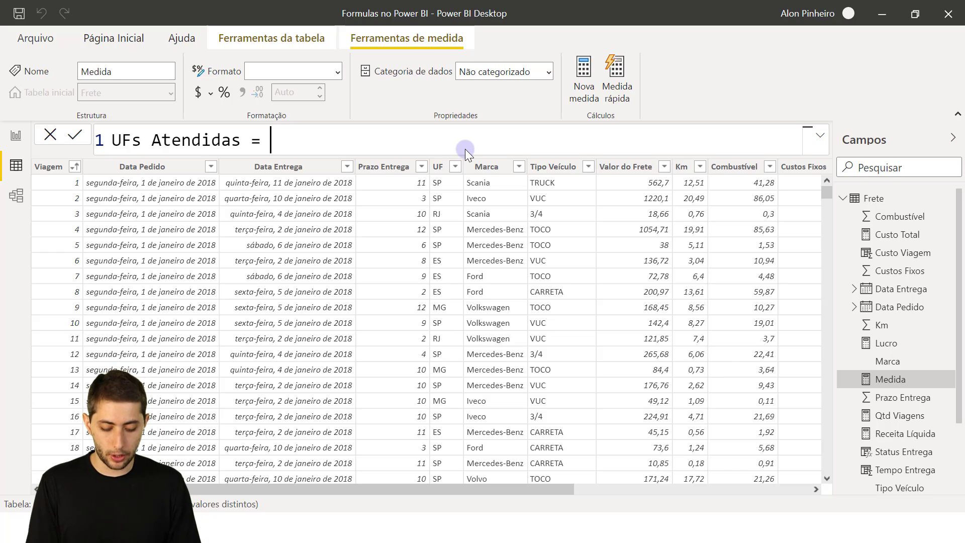
# - Define the UFs Atendidas measure as the DISTINCTCOUNT of Frete[UF] and commit the formula
pyautogui.write('distinct')
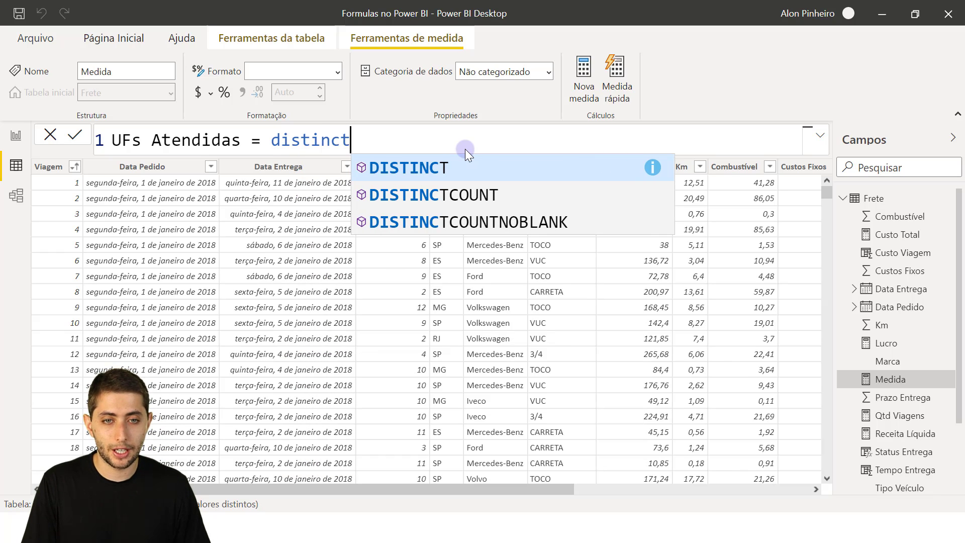
pyautogui.press('Down')
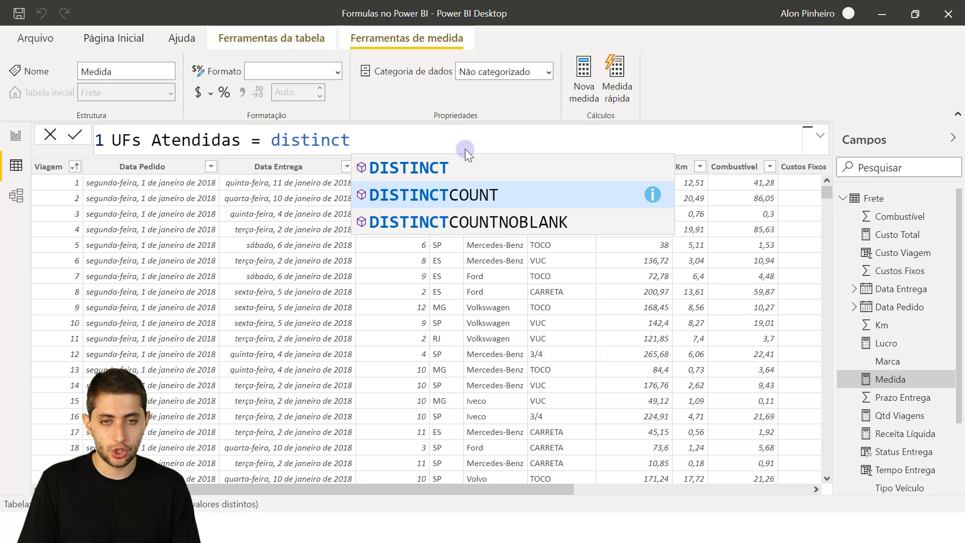
pyautogui.write('count(')
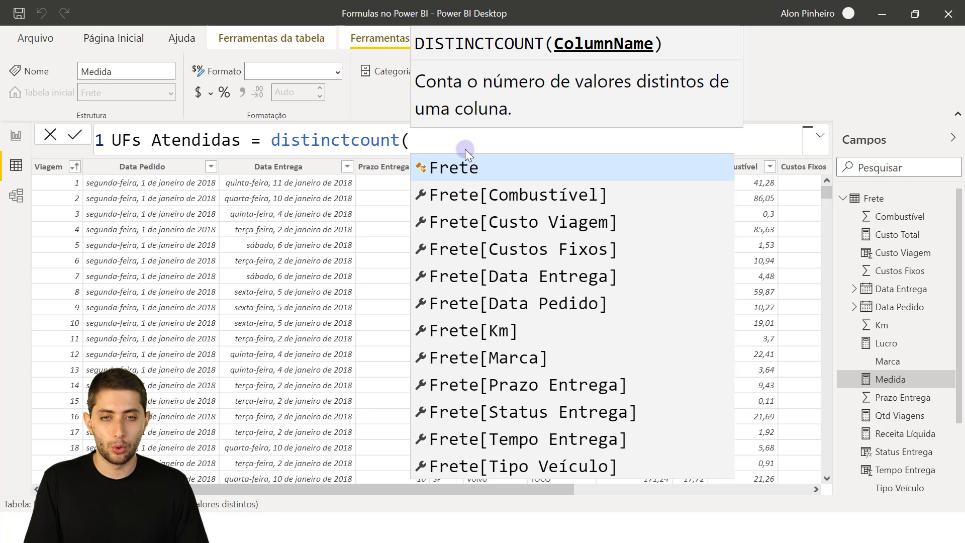
pyautogui.write('uf')
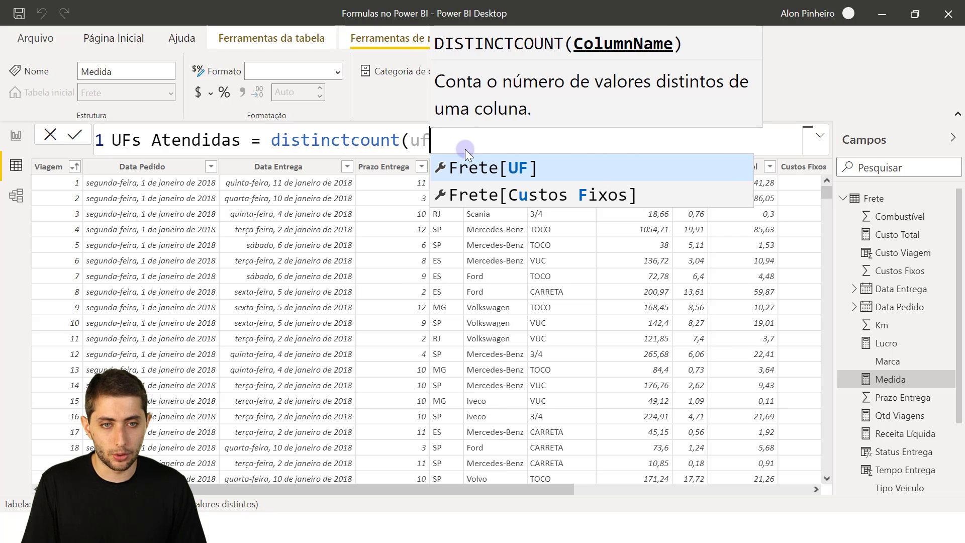
pyautogui.click(480, 169)
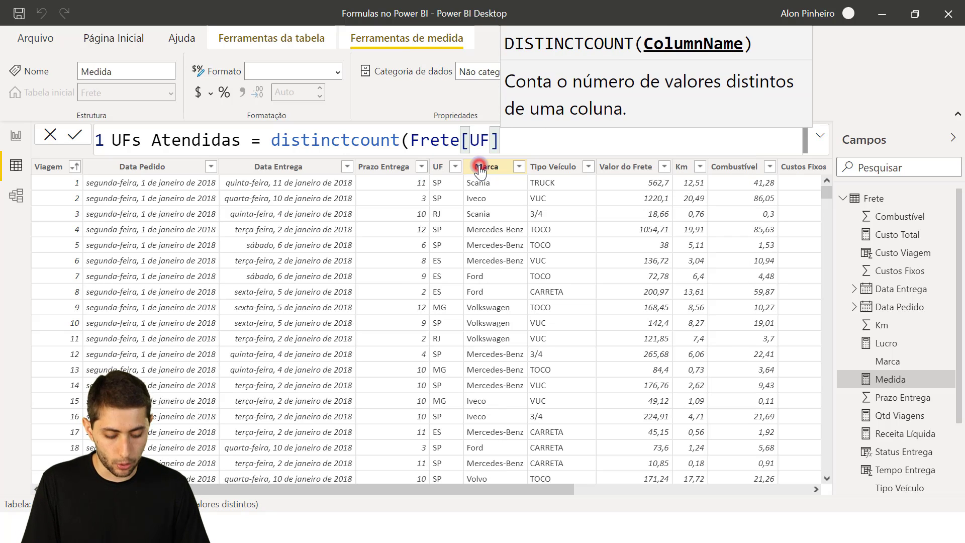
pyautogui.write(')')
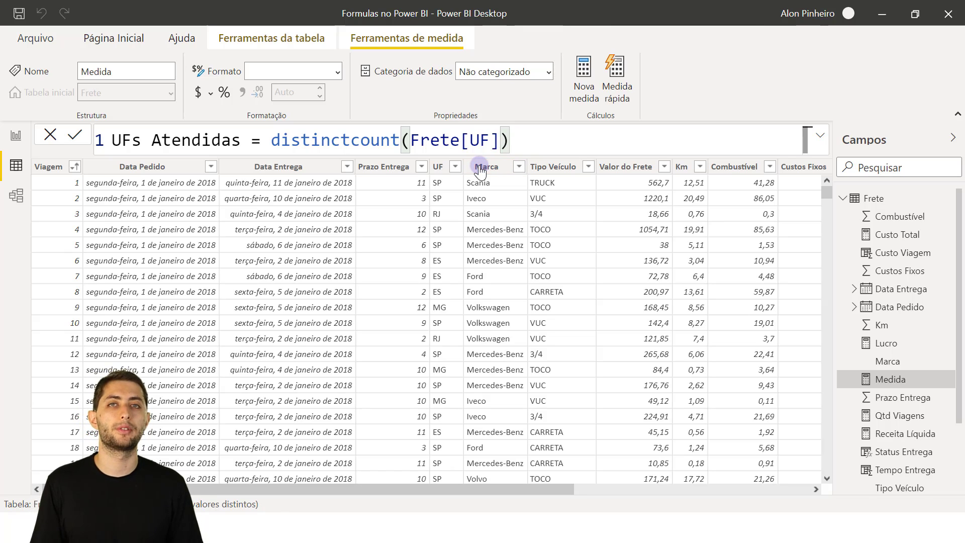
pyautogui.press('Return')
# - In the report view, duplicate the Lucro card directly below the original and replace the copy's field with the UFs Atendidas measure
pyautogui.click(4, 135)
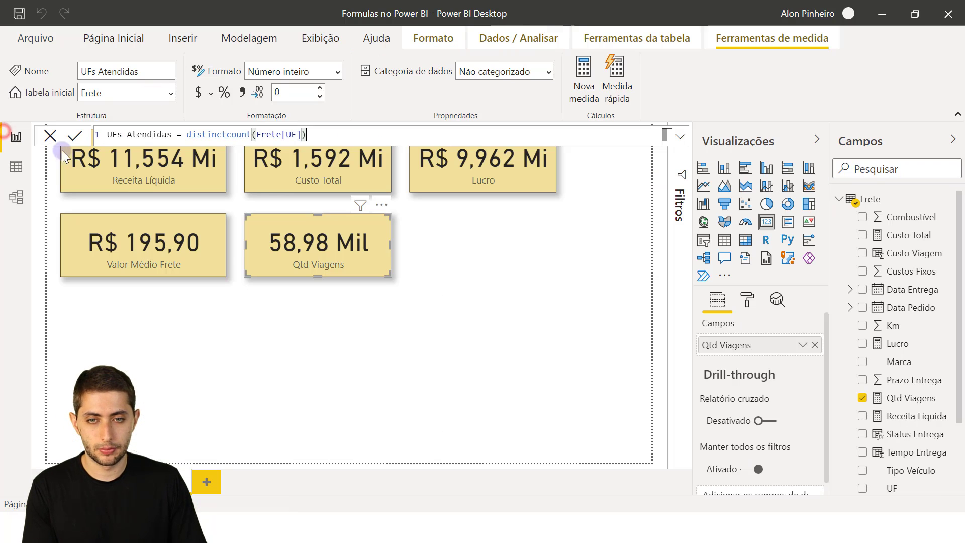
pyautogui.moveTo(486, 154); pyautogui.dragTo(482, 248)
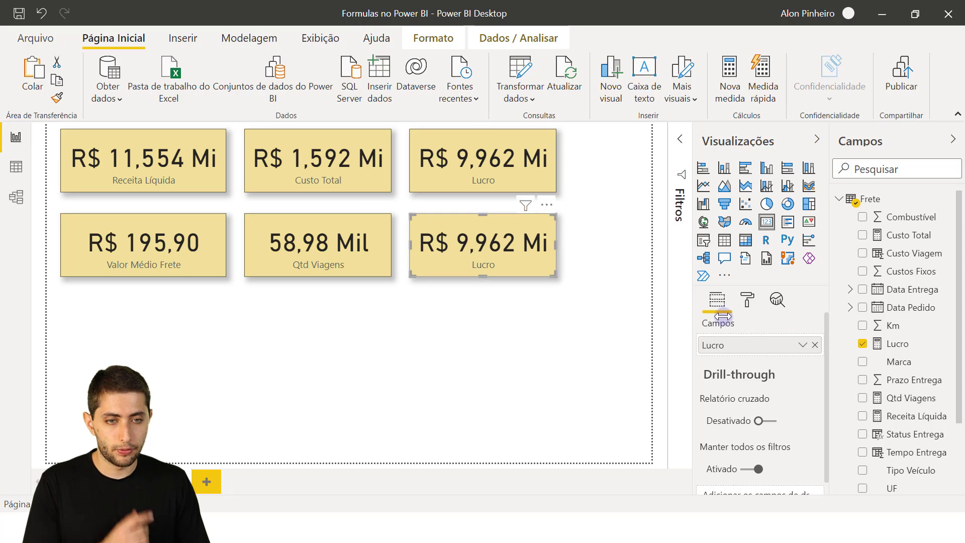
pyautogui.click(814, 345)
pyautogui.scroll(-3, 891, 289)
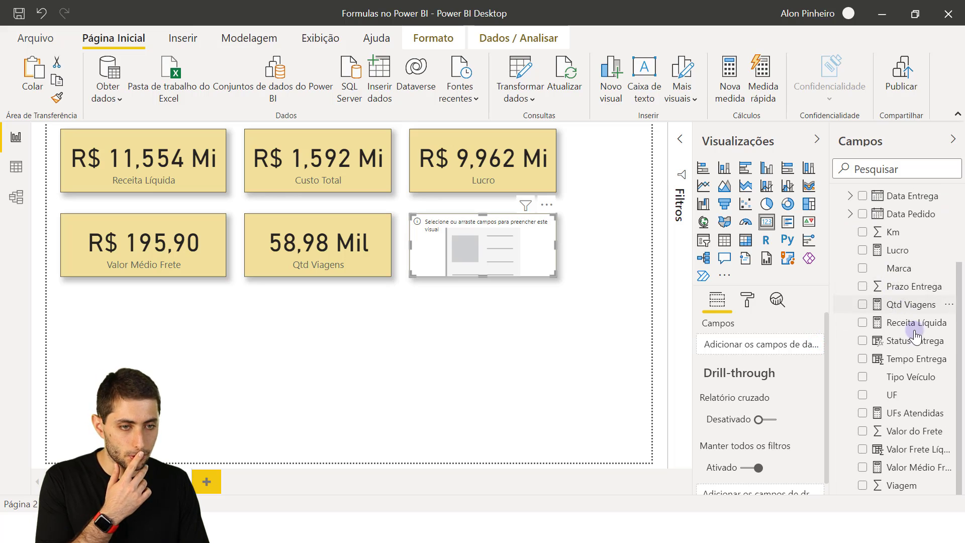
pyautogui.scroll(3, 908, 324)
pyautogui.scroll(-3, 911, 278)
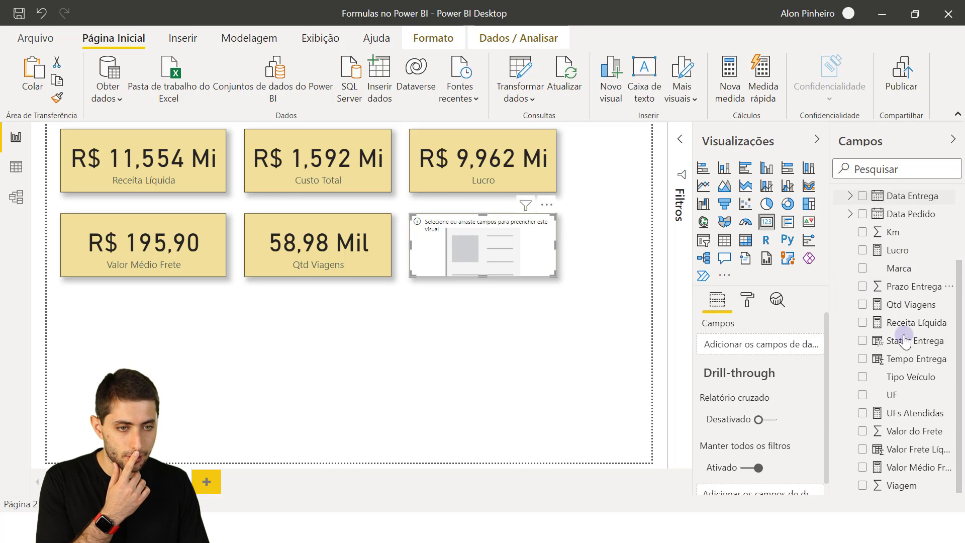
pyautogui.moveTo(873, 402); pyautogui.dragTo(743, 343)
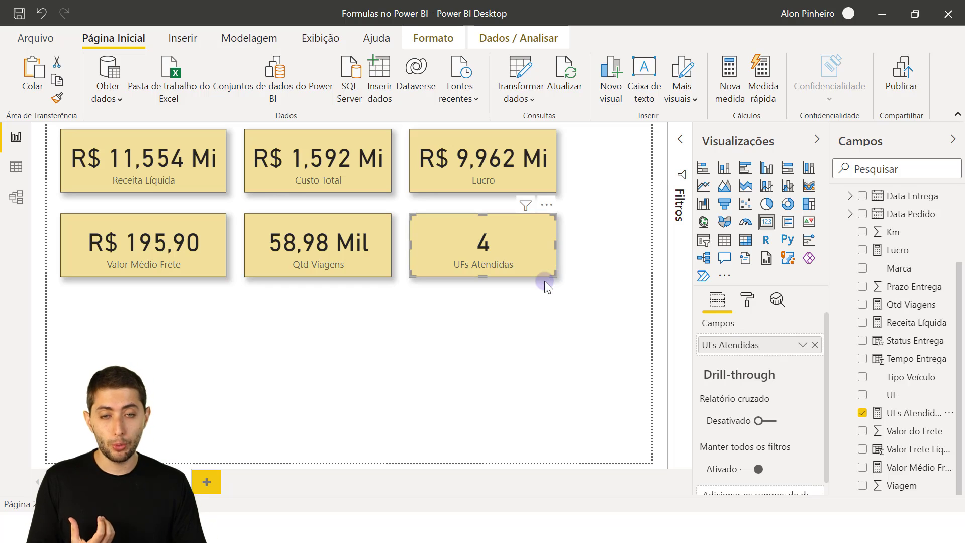
# - Move the UFs Atendidas, Qtd Viagens and Valor Médio Frete cards up, closer to the first row of cards, keeping them aligned
pyautogui.moveTo(485, 234); pyautogui.dragTo(489, 231)
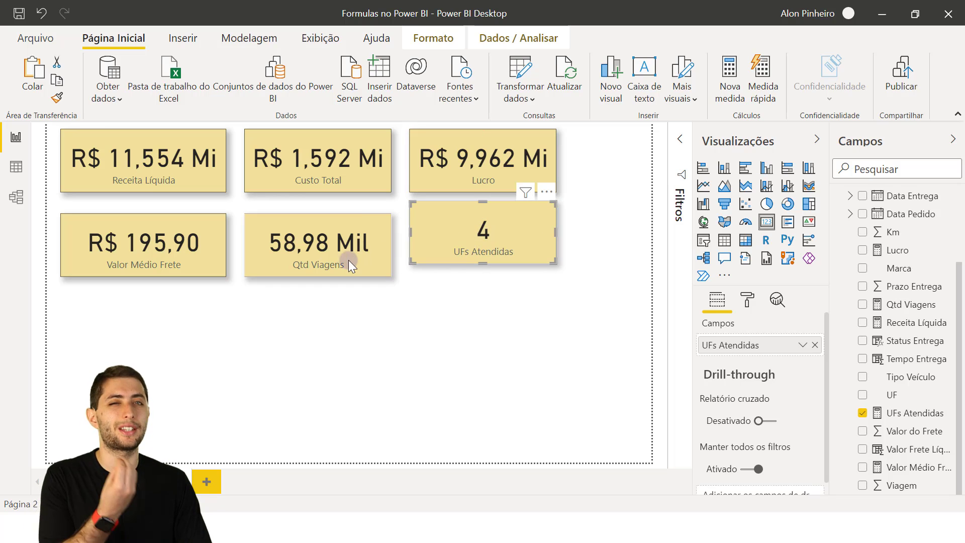
pyautogui.moveTo(335, 264); pyautogui.dragTo(337, 247)
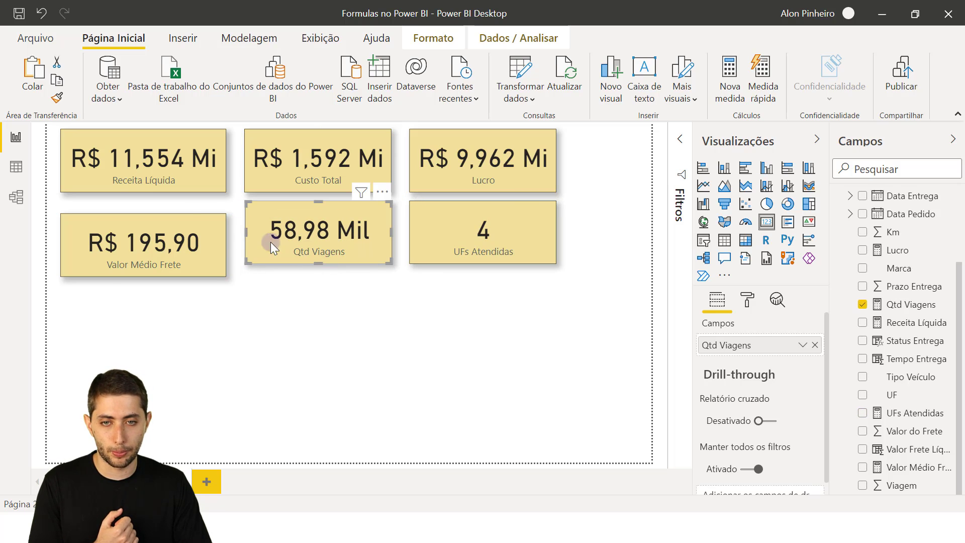
pyautogui.moveTo(187, 249); pyautogui.dragTo(189, 244)
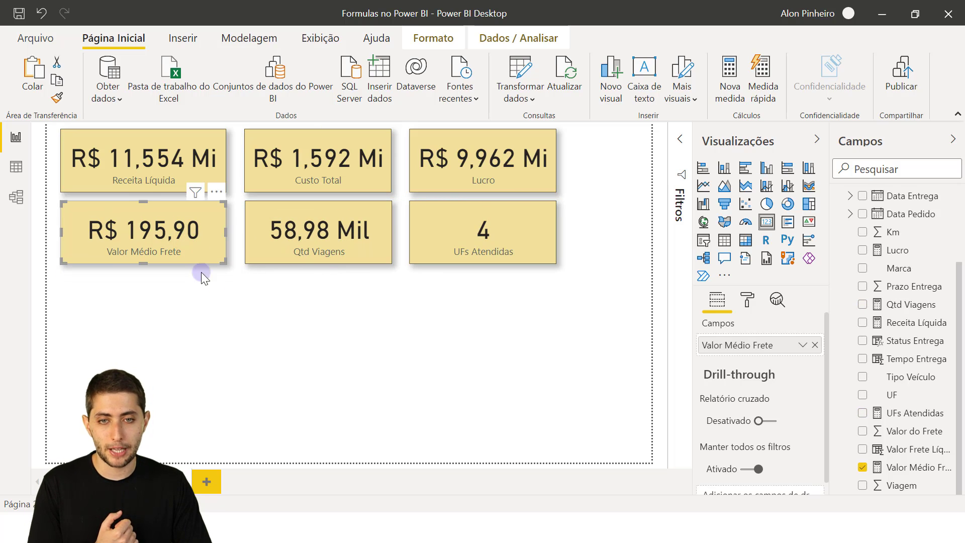
pyautogui.click(241, 293)
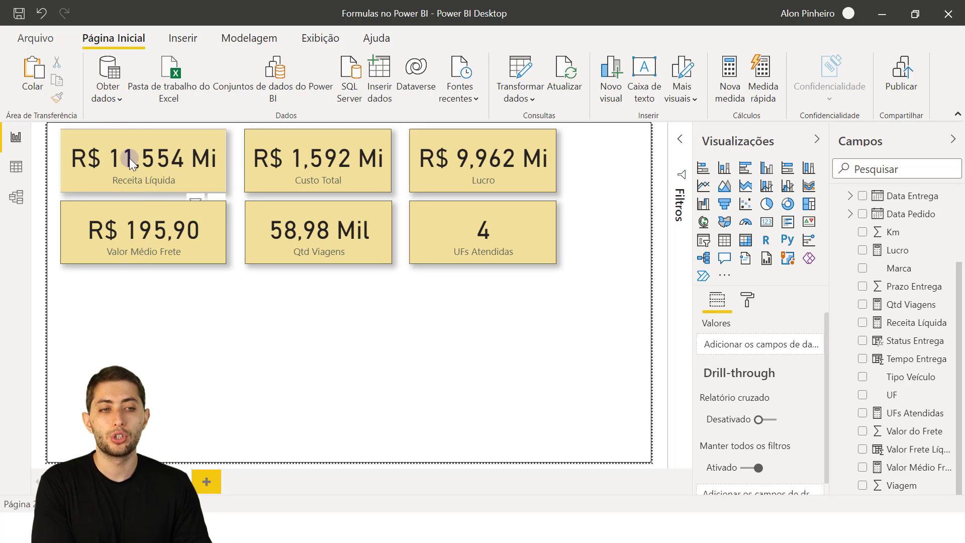
pyautogui.moveTo(132, 164)
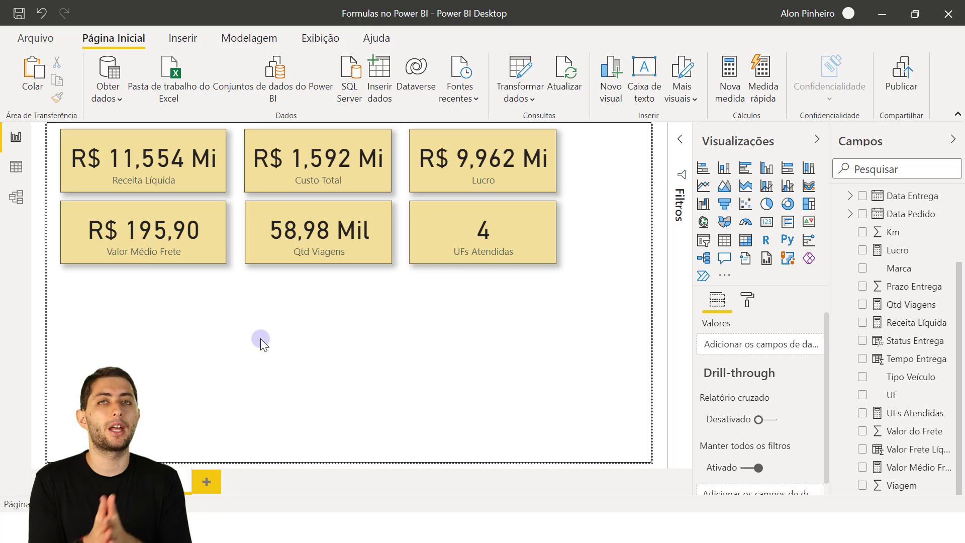
pyautogui.click(260, 339)
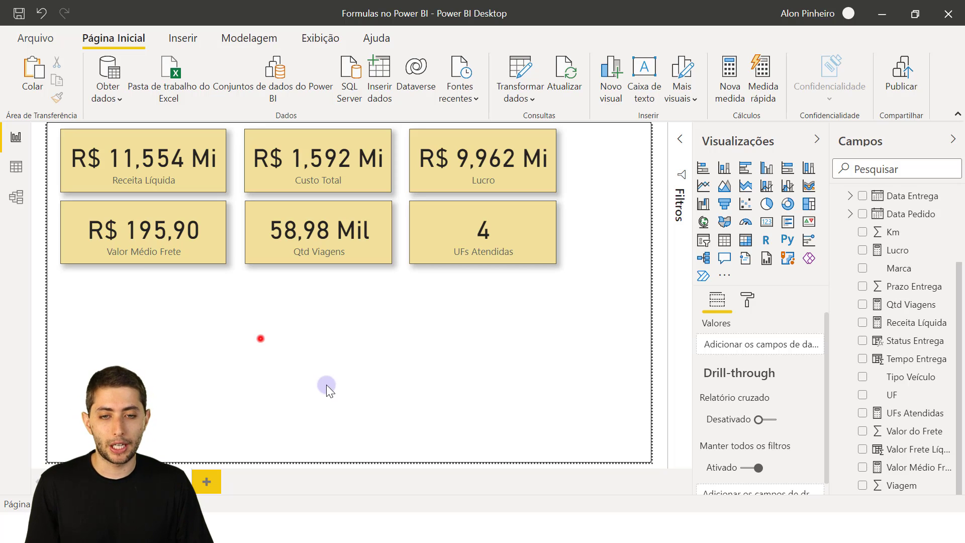
pyautogui.moveTo(301, 348); pyautogui.dragTo(217, 309)
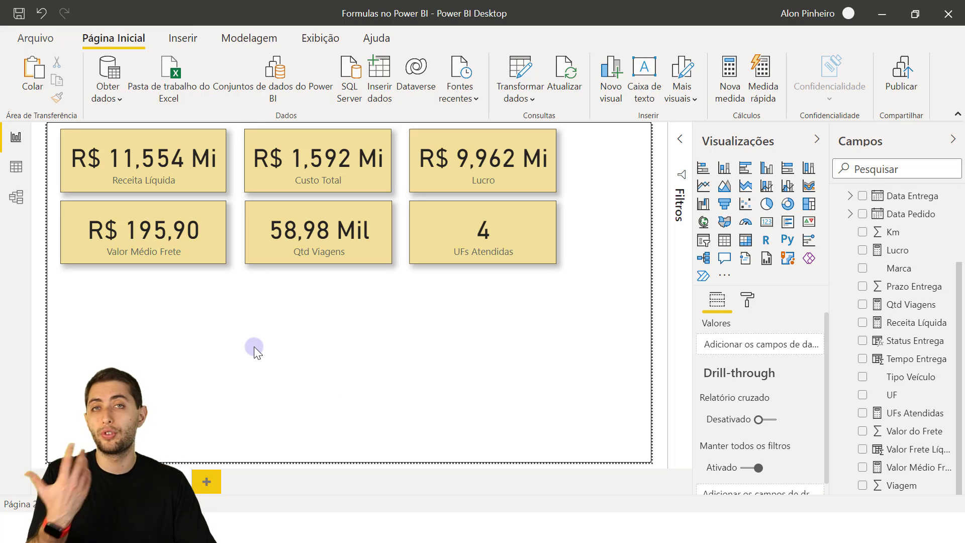
# - Insert a matrix visual just below the Valor Médio Frete card and enlarge it to span the width of the first two card columns
pyautogui.click(742, 244)
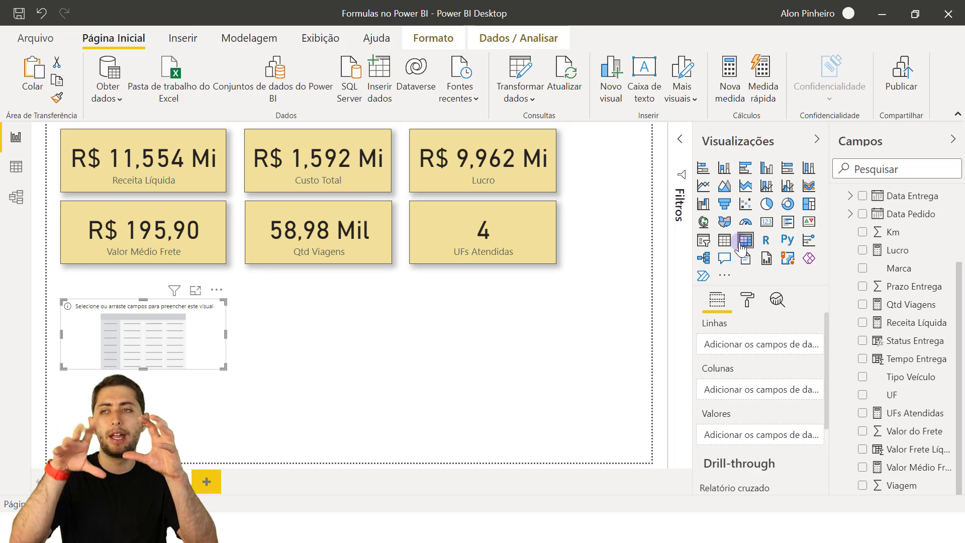
pyautogui.moveTo(169, 348); pyautogui.dragTo(169, 322)
pyautogui.click(223, 341)
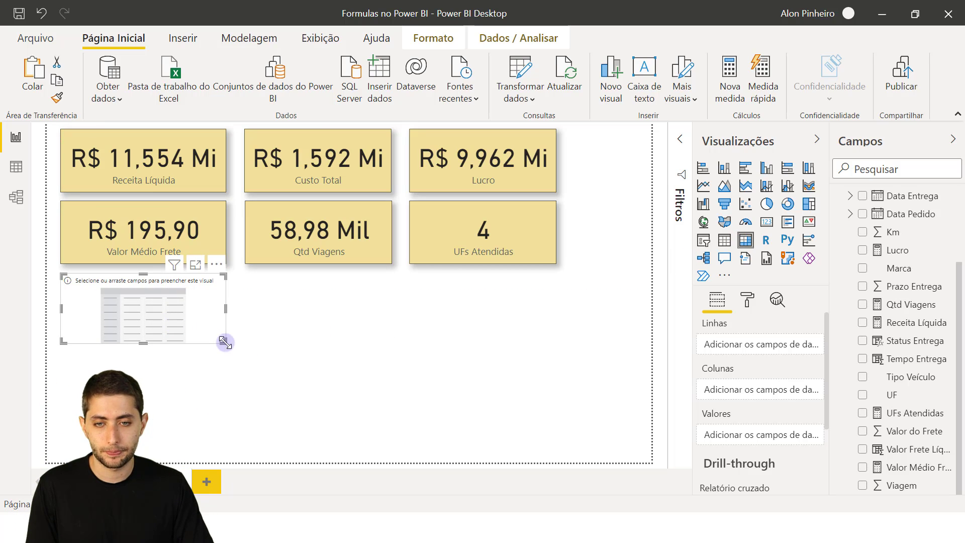
pyautogui.moveTo(299, 367); pyautogui.dragTo(392, 451)
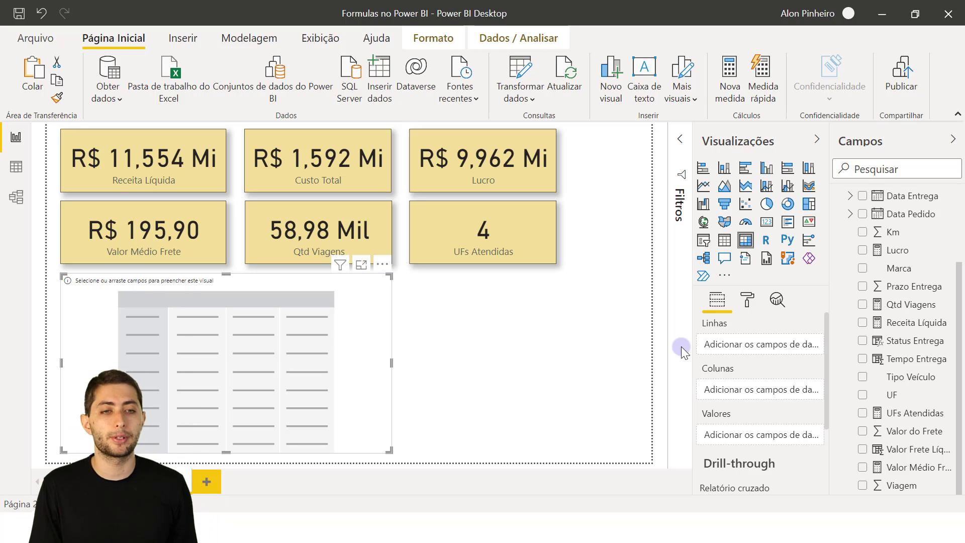
# - Add the Marca field to the rows of the matrix
pyautogui.scroll(2, 914, 267)
pyautogui.scroll(-2, 920, 276)
pyautogui.moveTo(908, 281); pyautogui.dragTo(748, 347)
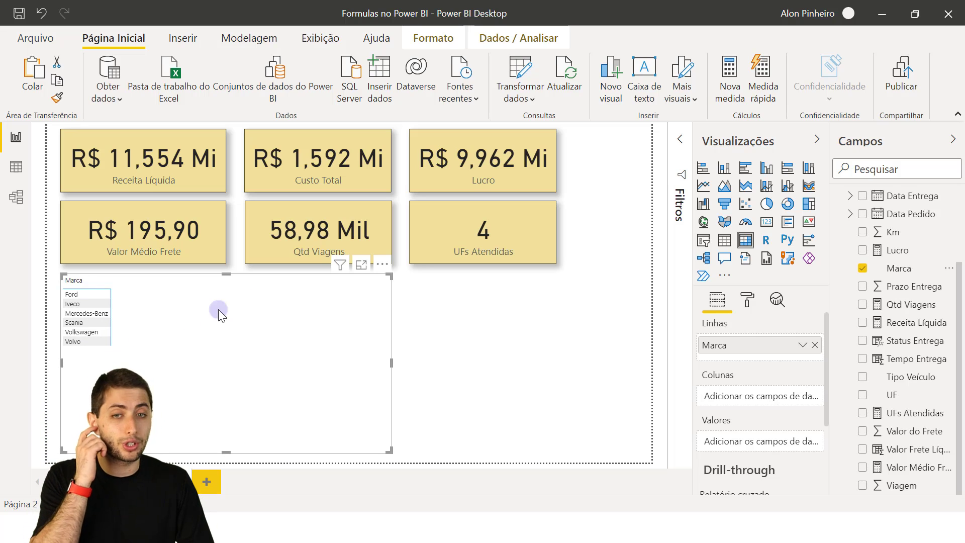
# - Find the matrix's text size settings with "tamanho" and set the grid (Grade) text size to 22 pt
pyautogui.click(748, 300)
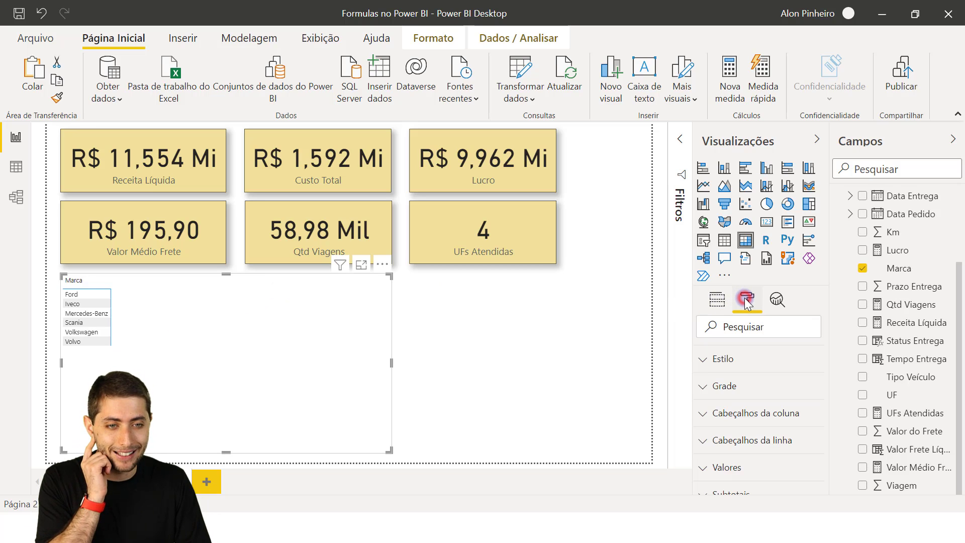
pyautogui.click(744, 327)
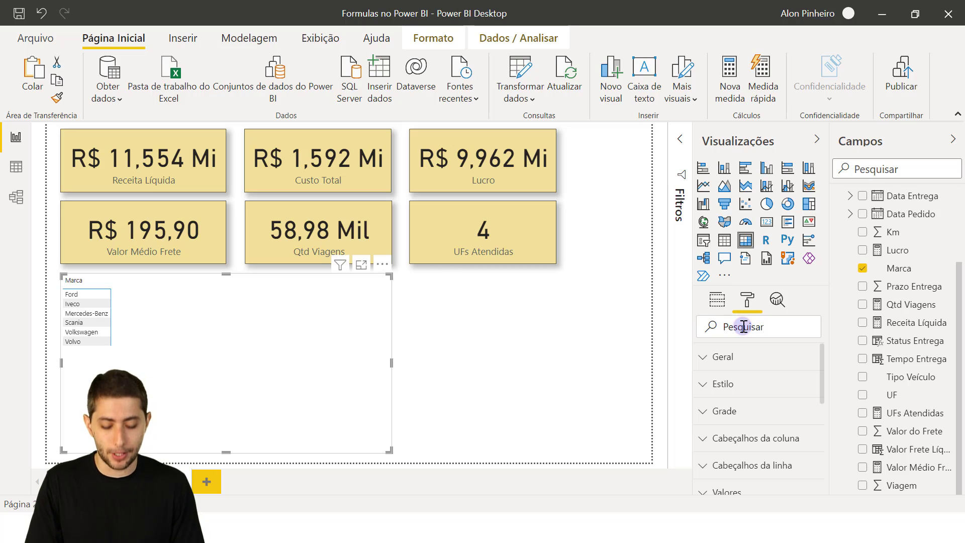
pyautogui.write('tamanho')
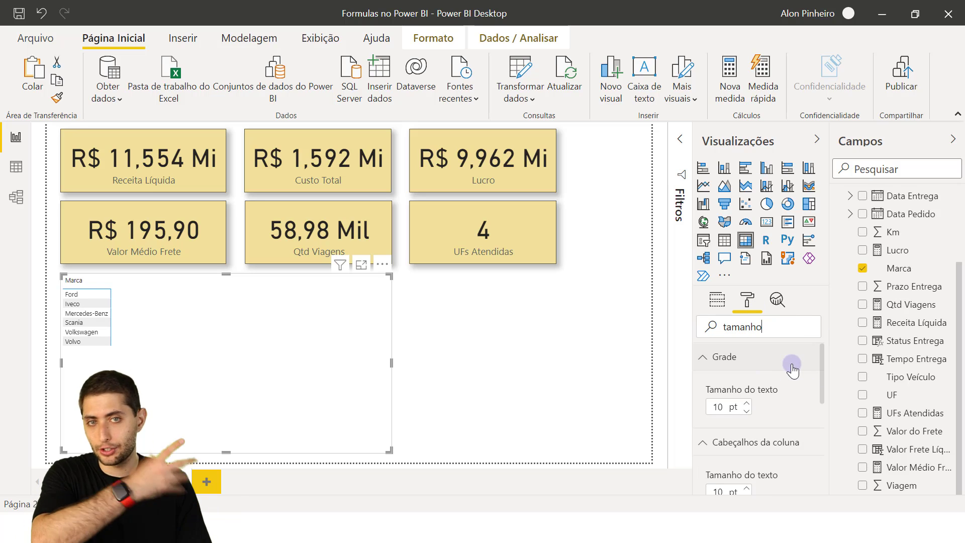
pyautogui.click(698, 400)
pyautogui.write('22')
pyautogui.press('Return')
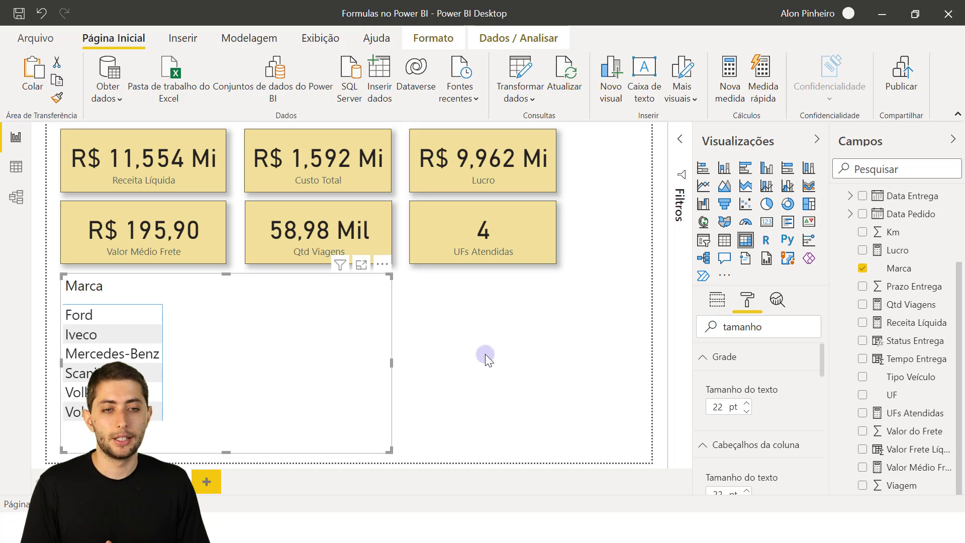
# - Add the Receita Líquida measure to the values of the matrix
pyautogui.click(718, 301)
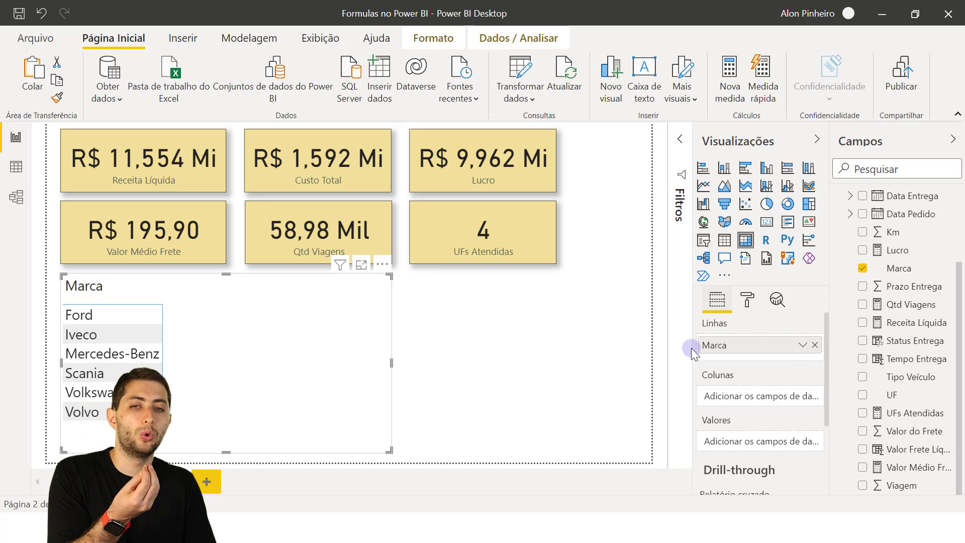
pyautogui.scroll(2, 918, 329)
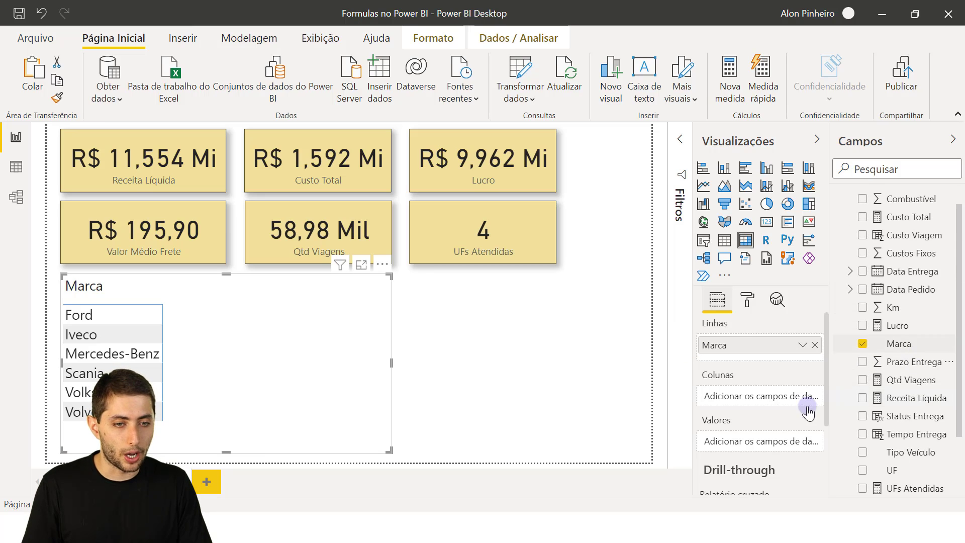
pyautogui.scroll(-2, 916, 383)
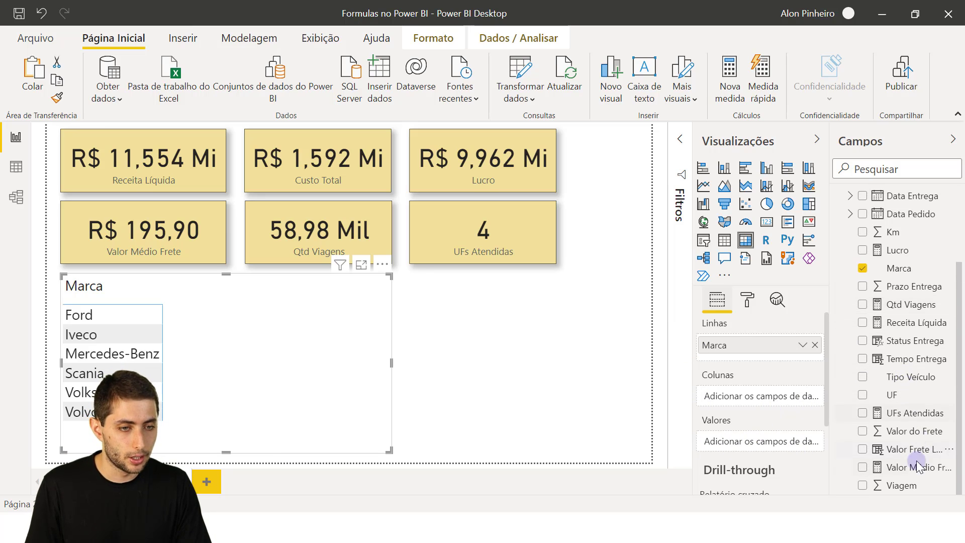
pyautogui.scroll(3, 892, 266)
pyautogui.scroll(-2, 912, 332)
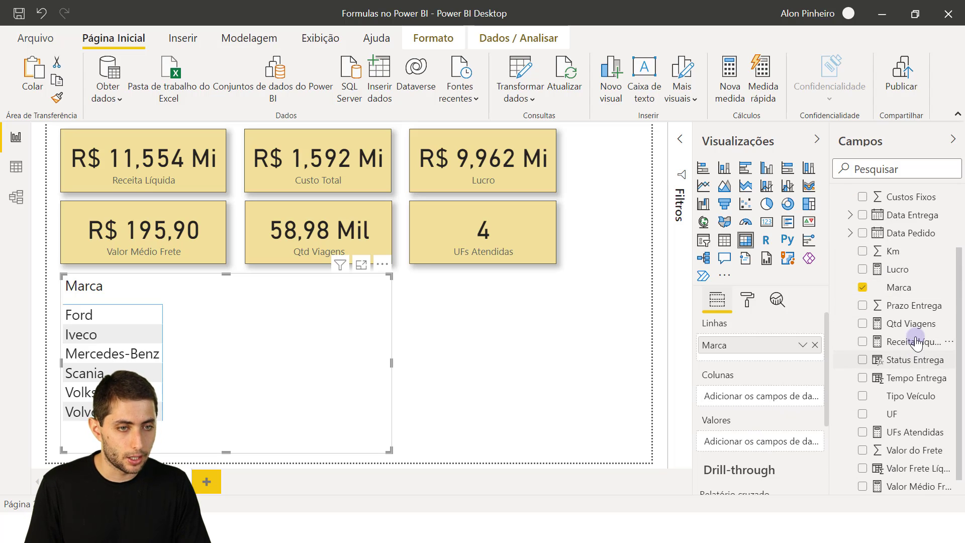
pyautogui.moveTo(916, 343); pyautogui.dragTo(744, 433)
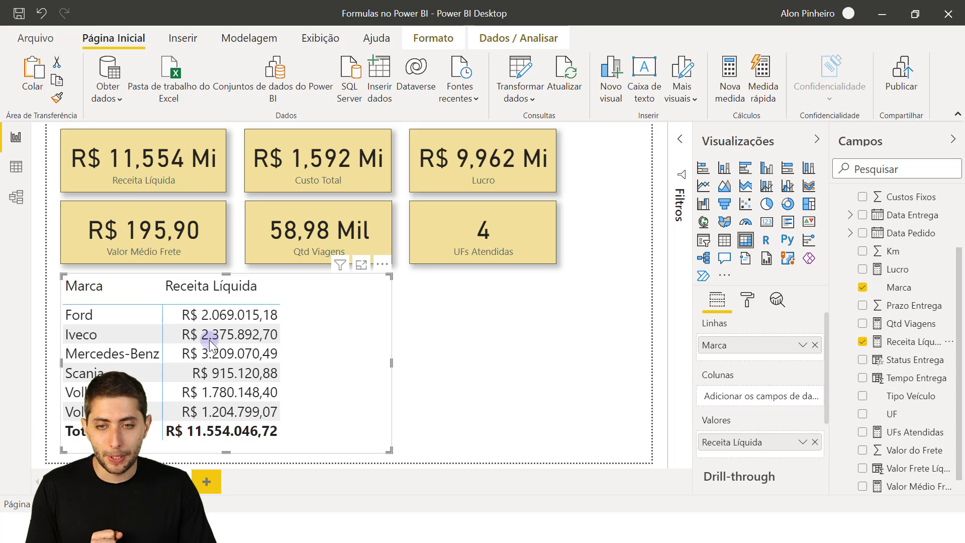
# - Toggle the Ford row in the matrix on, off and on again to compare the cards with and without the brand filter
pyautogui.click(101, 292)
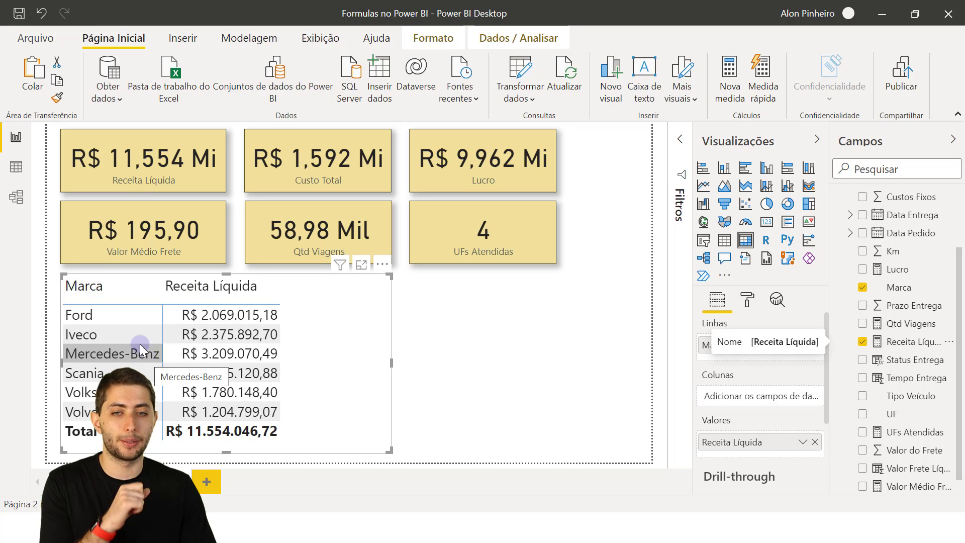
pyautogui.click(126, 316)
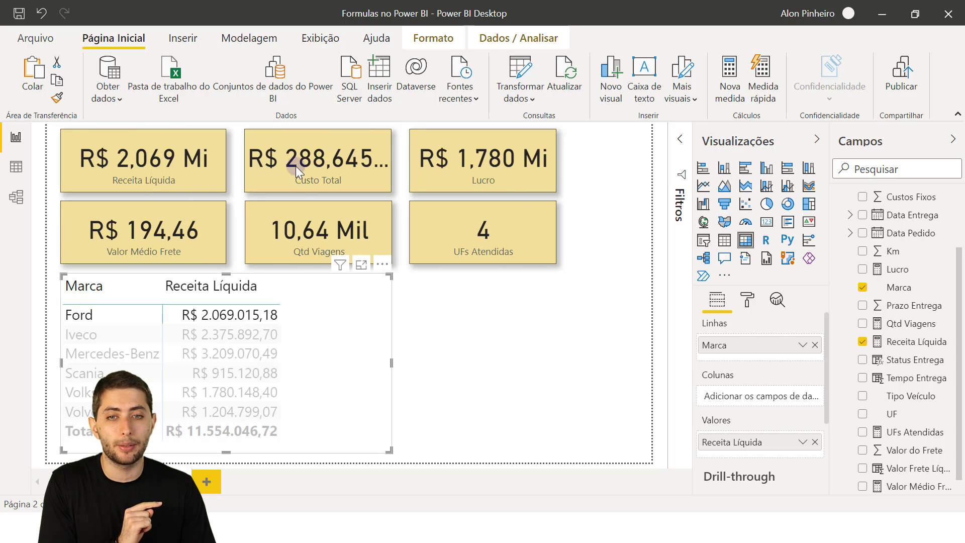
pyautogui.click(86, 318)
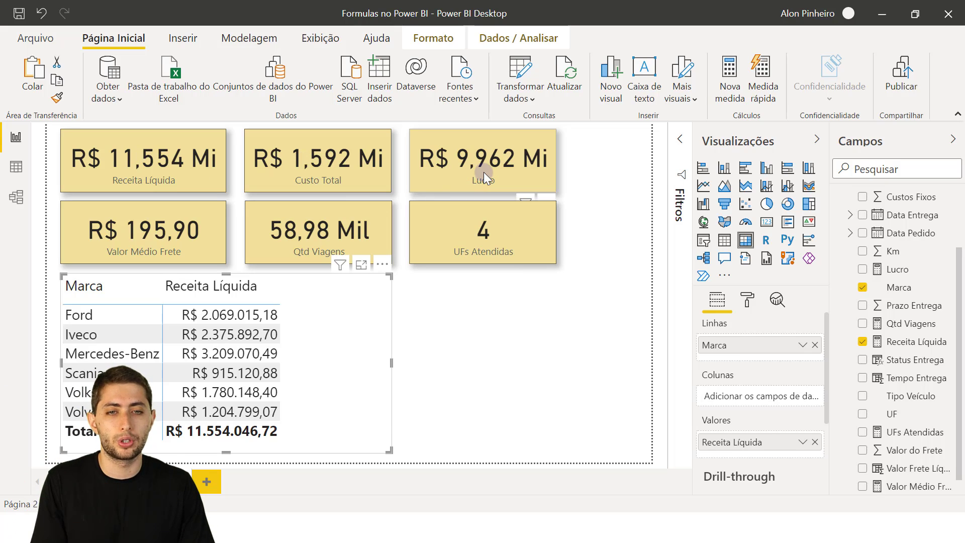
pyautogui.click(111, 318)
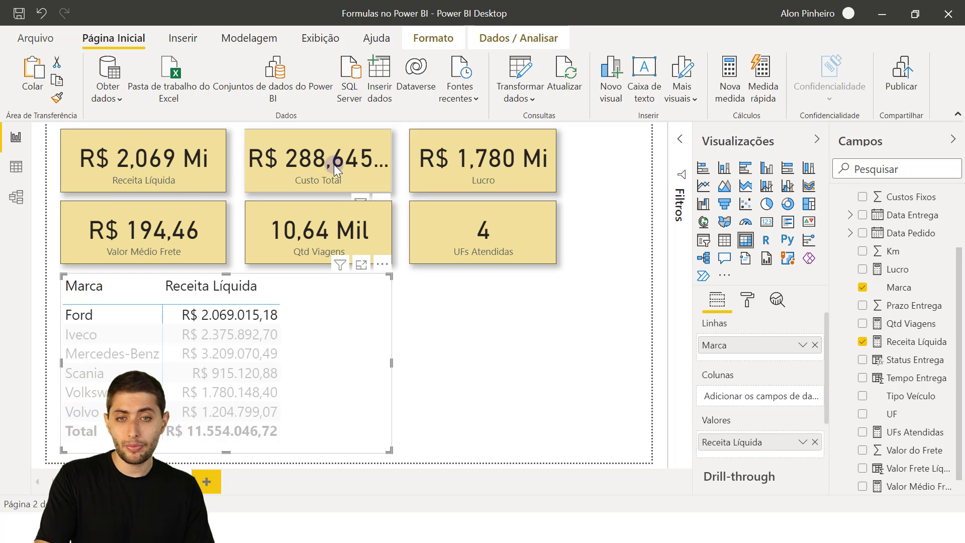
# - Filter the cards by Iveco and by Mercedes-Benz in the matrix to compare them, and clear the filter
pyautogui.click(80, 337)
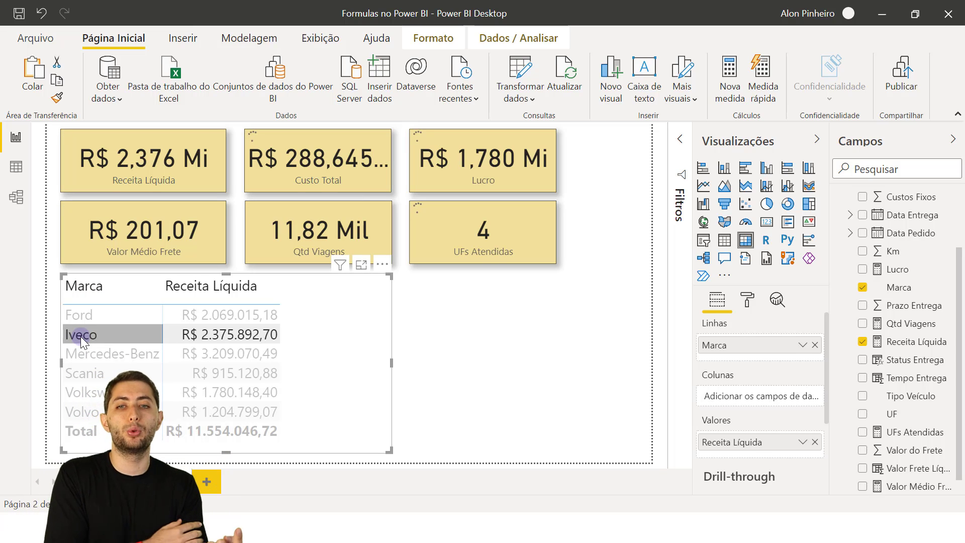
pyautogui.click(104, 360)
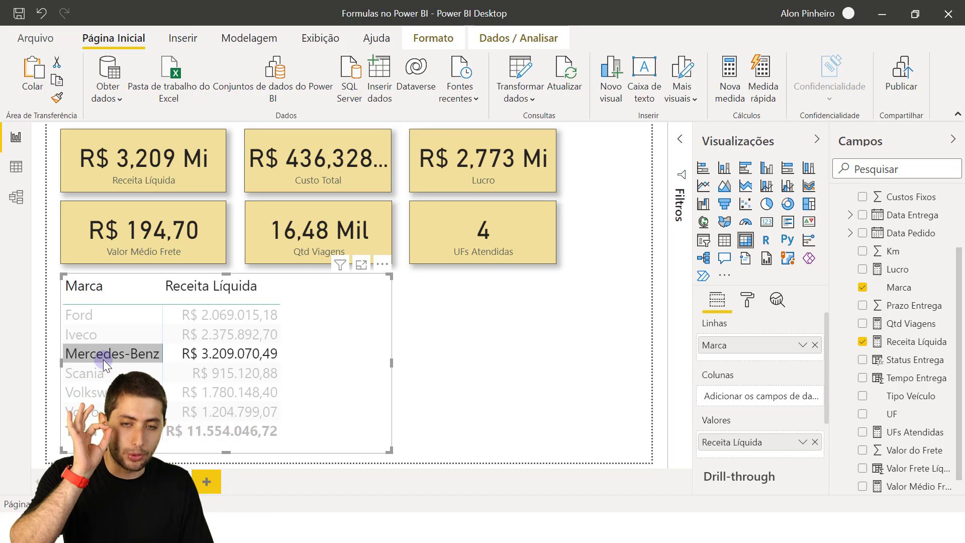
pyautogui.click(103, 360)
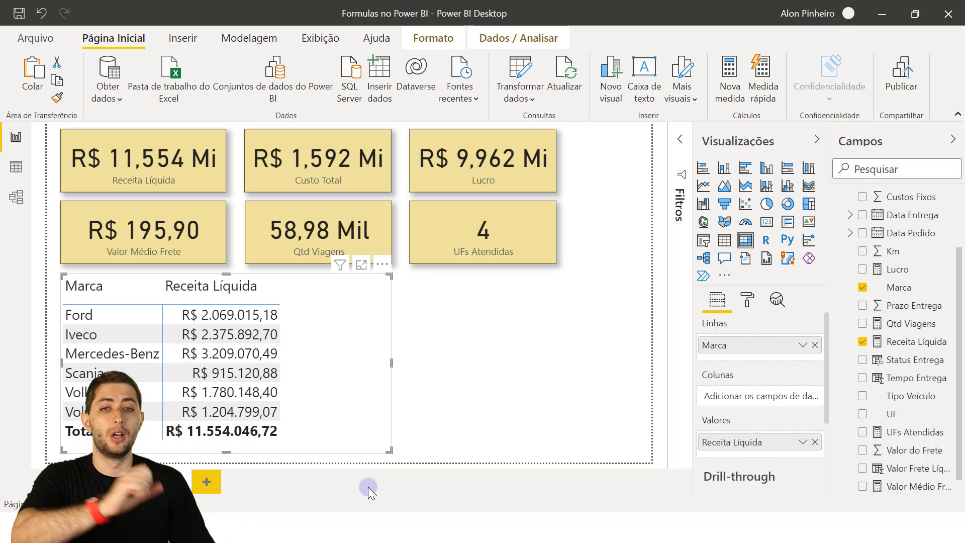
# - Switch to the 11-24 folder in File Explorer and open Base Logistica.xlsx in Excel
pyautogui.click(358, 527)
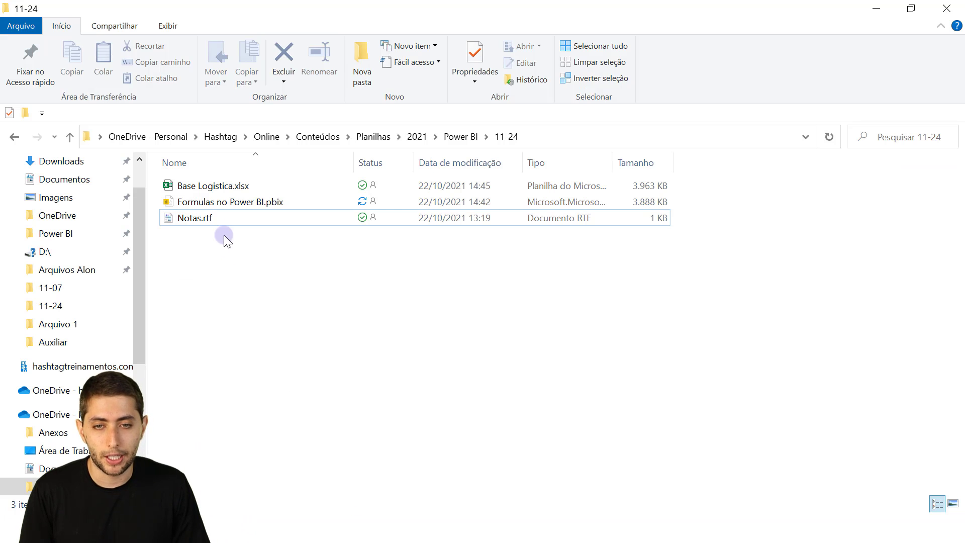
pyautogui.click(206, 189)
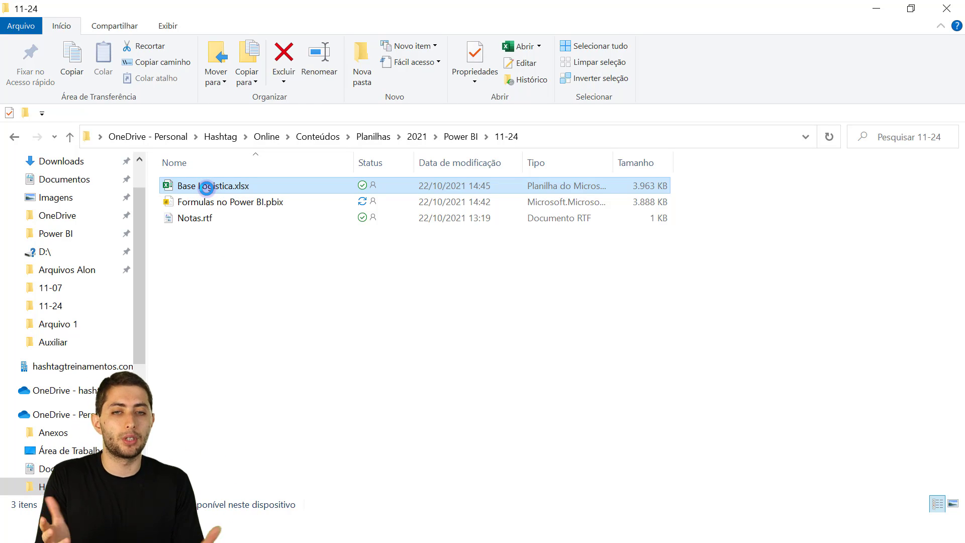
pyautogui.doubleClick(206, 187)
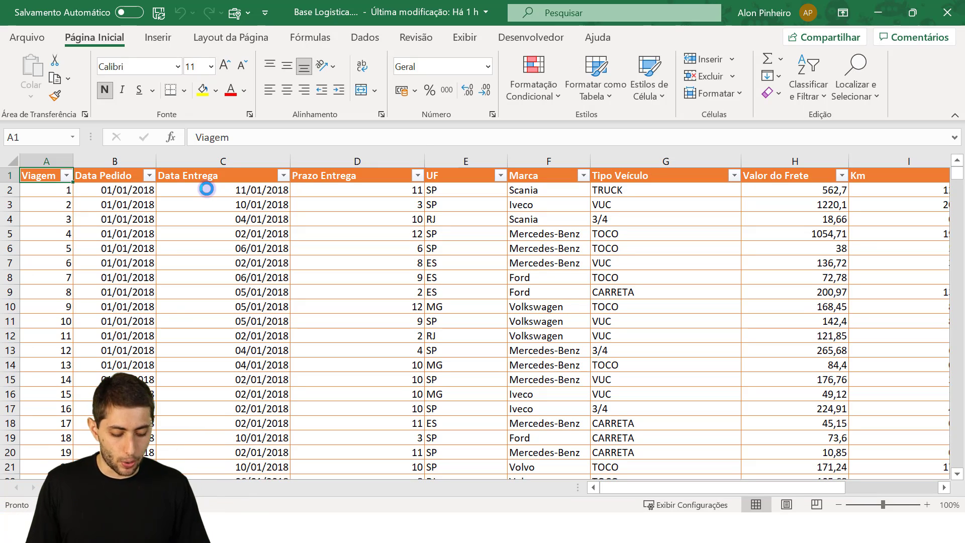
# - Enter 58981 in the Viagem column in the first empty row below the data, cell A58982
pyautogui.hotkey('ctrl', 'Down')
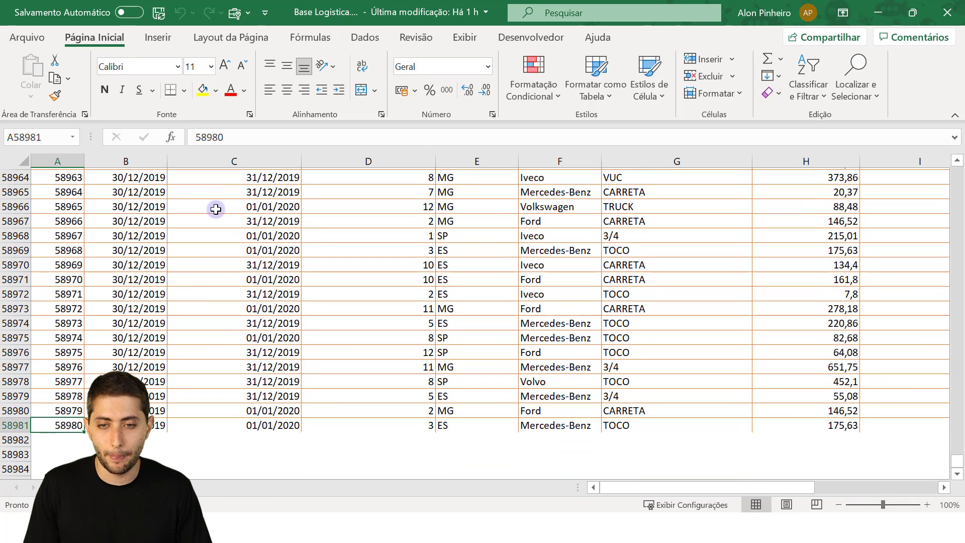
pyautogui.press('Down')
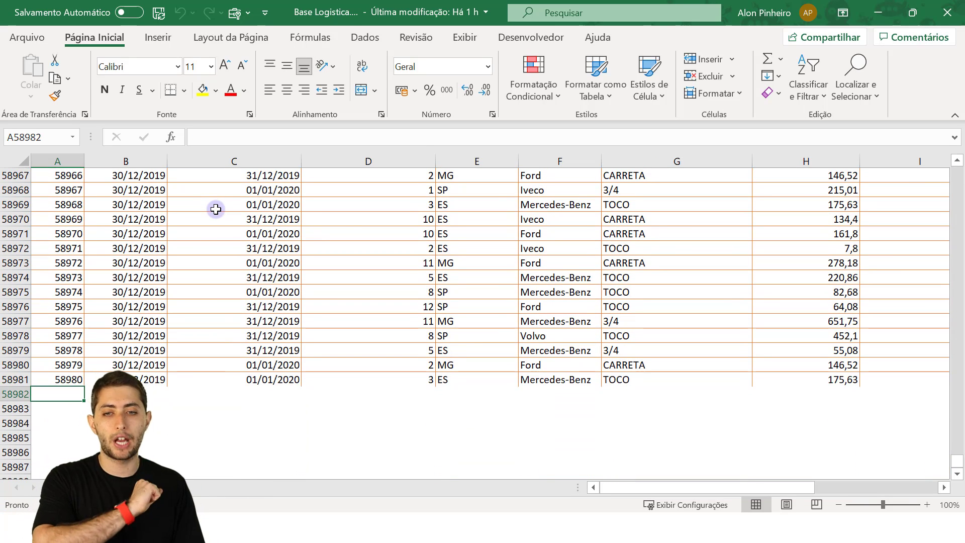
pyautogui.write('58981')
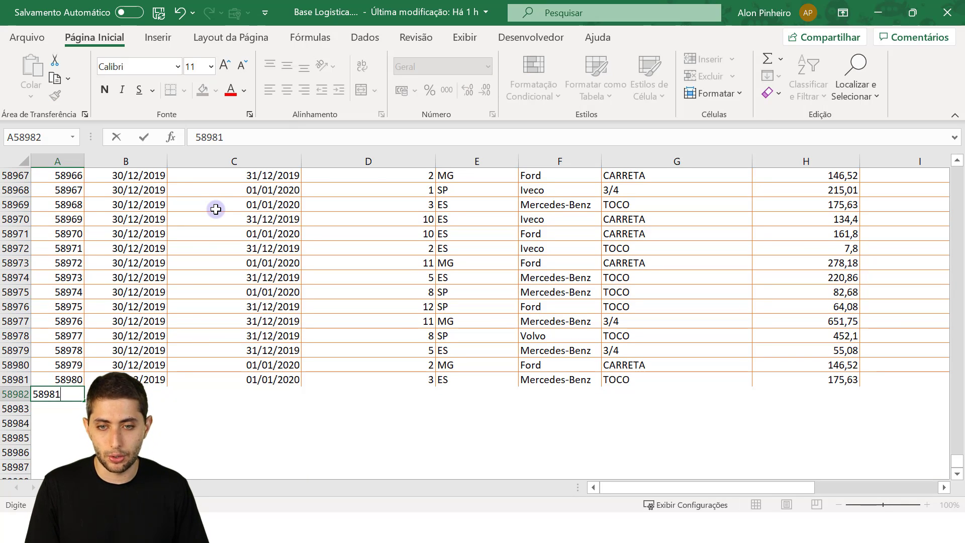
# - Copy the last trip's data from Data Pedido through Custos Fixos (B58981:K58981) into the new row 58982
pyautogui.press('Up')
pyautogui.press('Right')
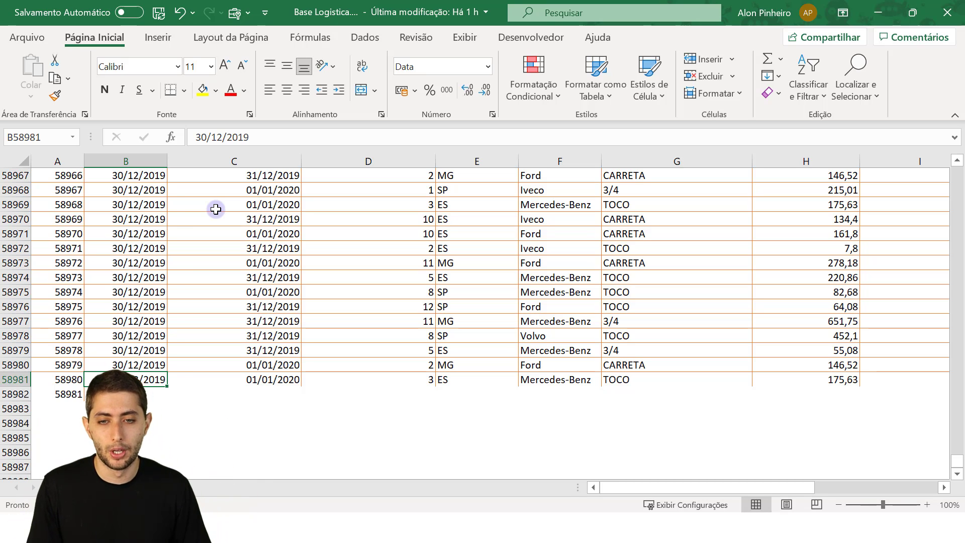
pyautogui.hotkey('ctrl', 'shift', 'Right')
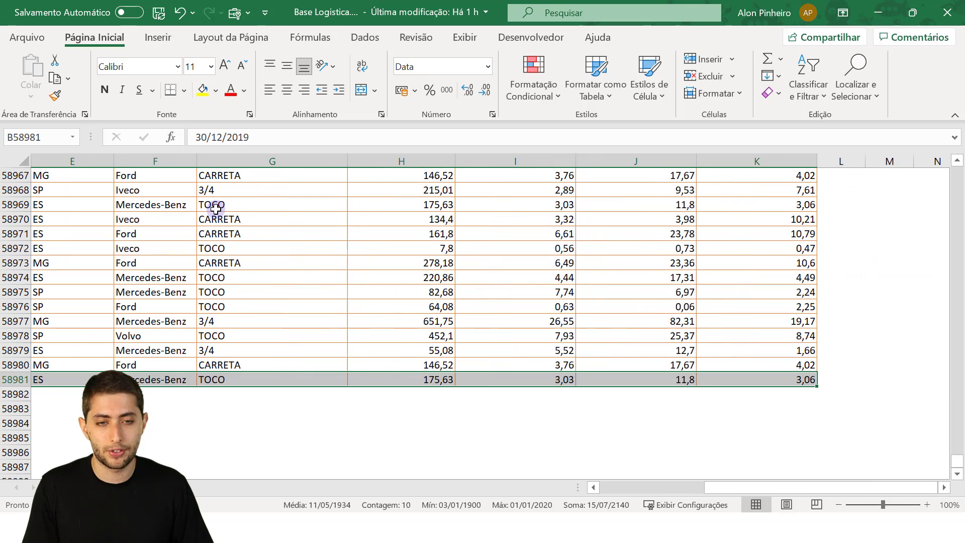
pyautogui.hotkey('ctrl', 'c')
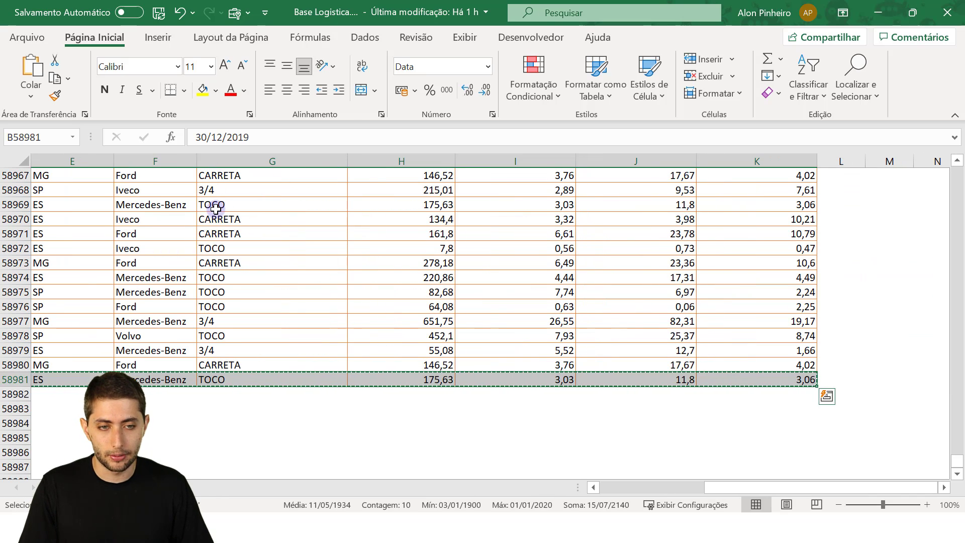
pyautogui.press('Down')
pyautogui.hotkey('ctrl', 'v')
pyautogui.press('Escape')
# - Set the Valor do Frete of the new trip in cell H58982 to 2000000
pyautogui.press('Right')
pyautogui.press('Right')
pyautogui.press('Right')
pyautogui.press('Right')
pyautogui.press('Right')
pyautogui.press('Right')
pyautogui.press('Right')
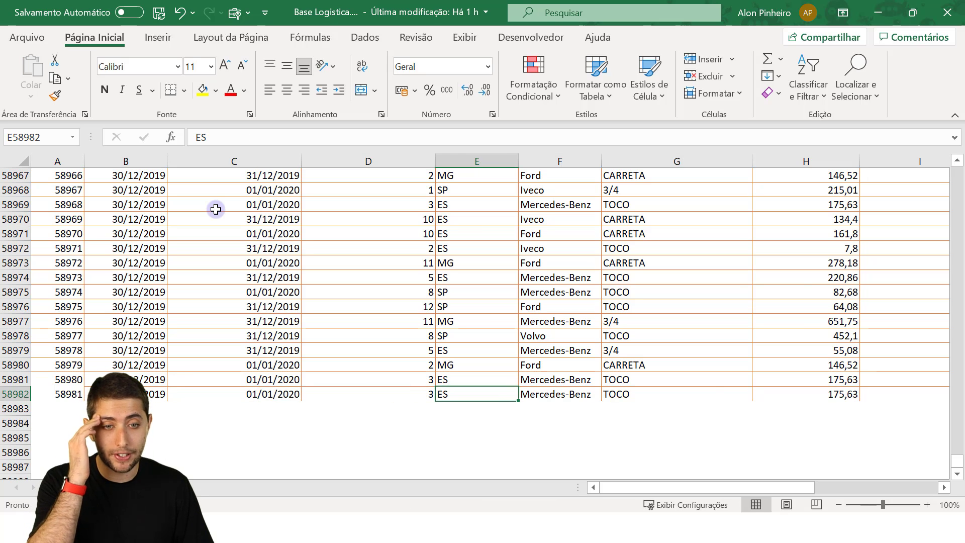
pyautogui.press('Left')
pyautogui.press('Right')
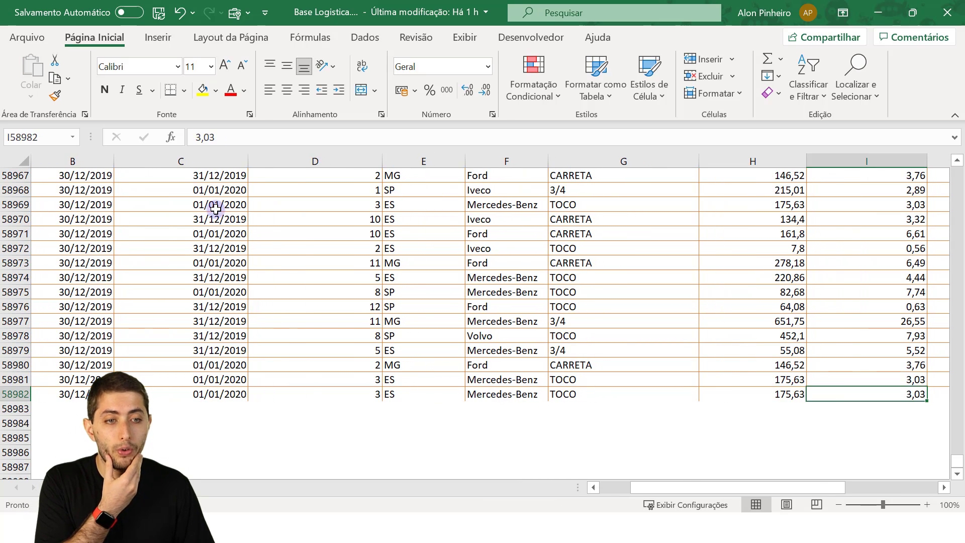
pyautogui.press('Left')
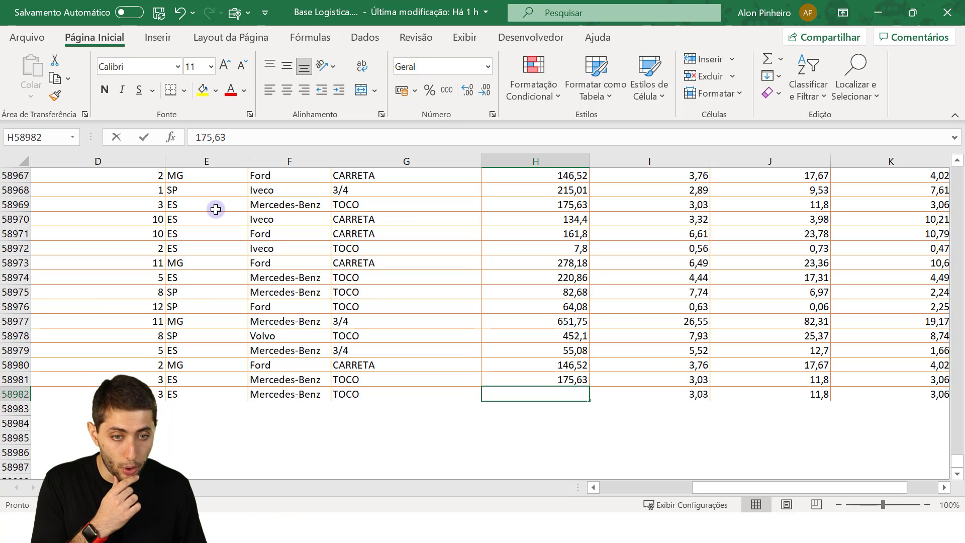
pyautogui.write('2000000')
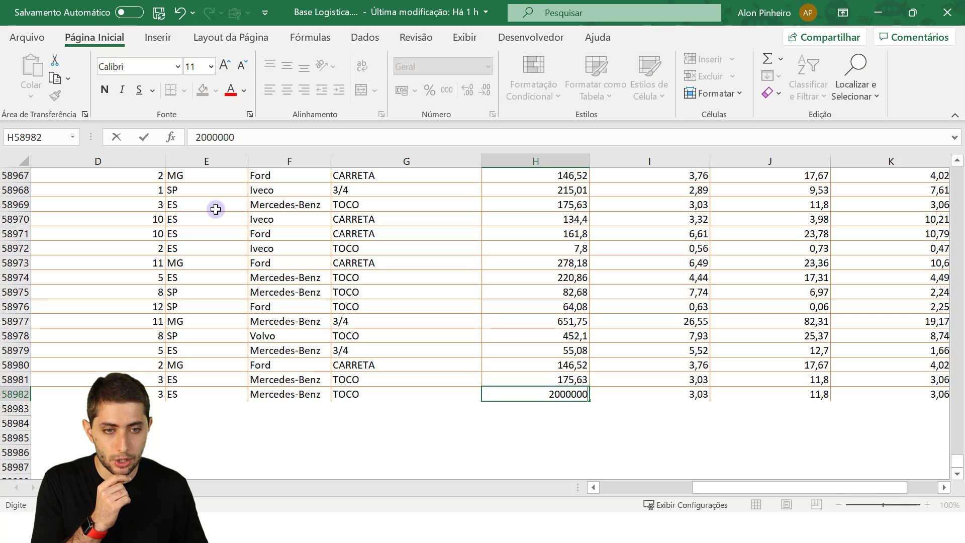
pyautogui.press('Return')
# - Enter 50000 in cell I58982 of the new trip
pyautogui.press('Up')
pyautogui.press('Right')
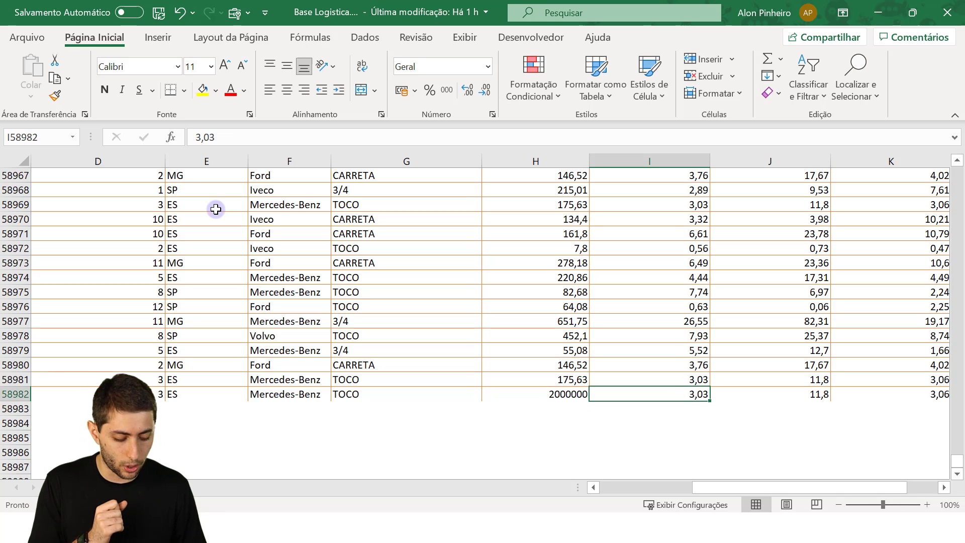
pyautogui.write('50000')
pyautogui.press('Right')
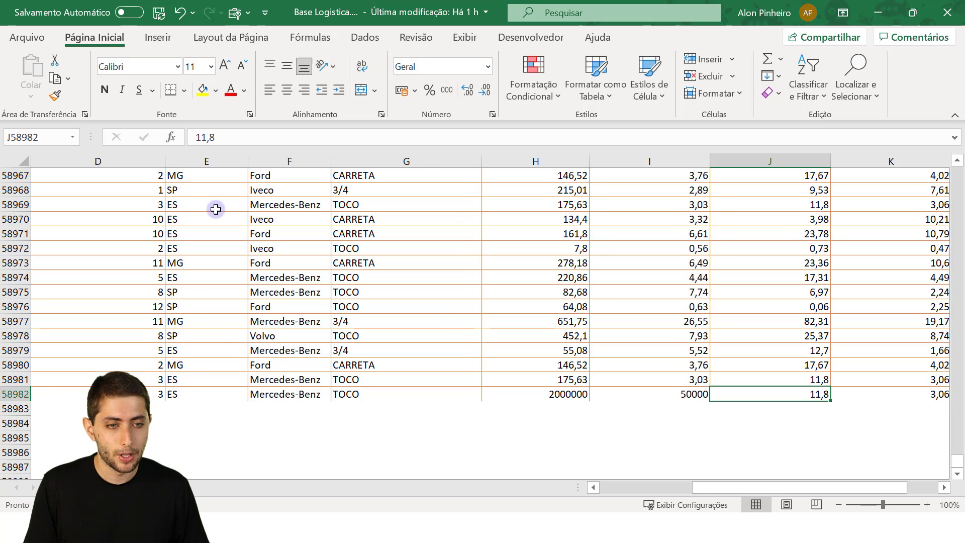
pyautogui.press('Right')
pyautogui.press('Left')
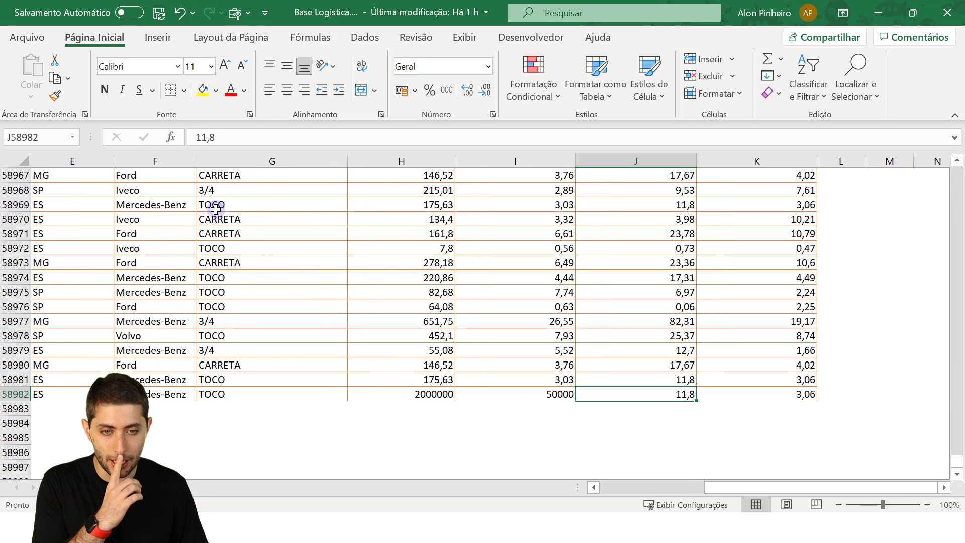
pyautogui.press('Left')
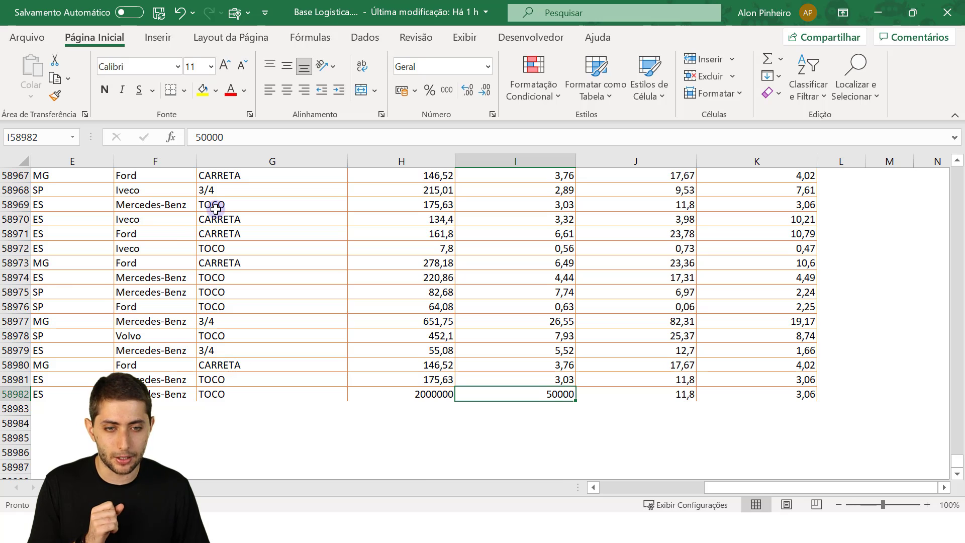
# - Check the heading of column I, and set the new trip's Km to 100 and Combustível to 50000
pyautogui.hotkey('ctrl', 'Up')
pyautogui.hotkey('ctrl', 'Down')
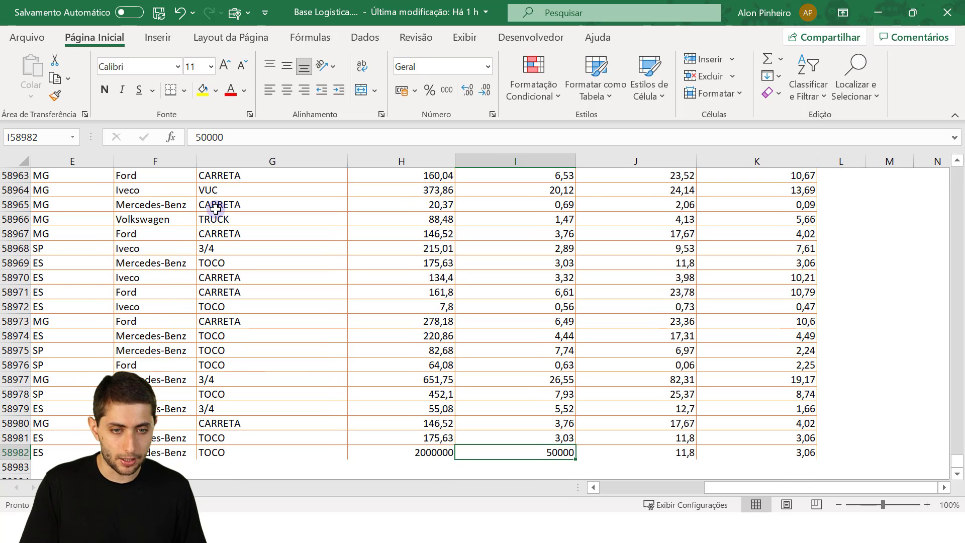
pyautogui.write('100')
pyautogui.press('Tab')
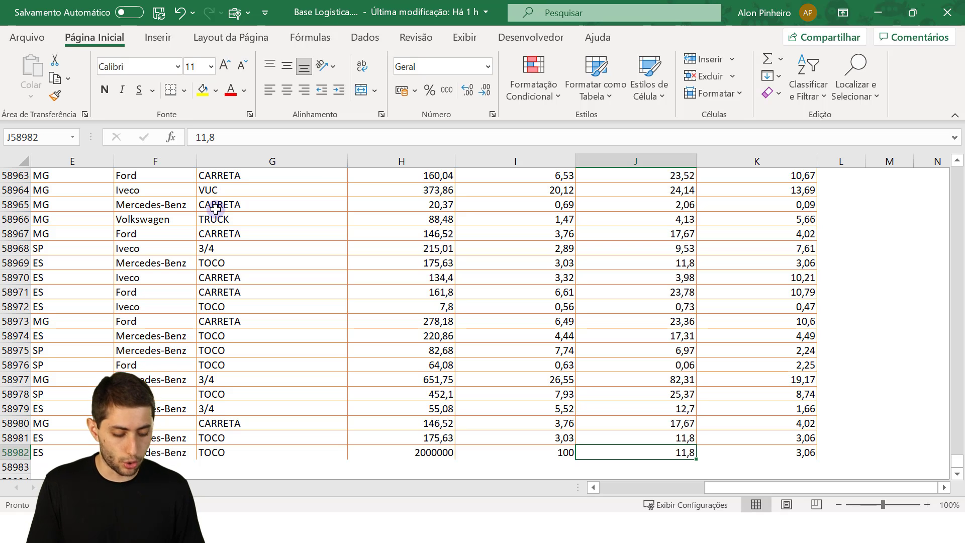
pyautogui.write('50000')
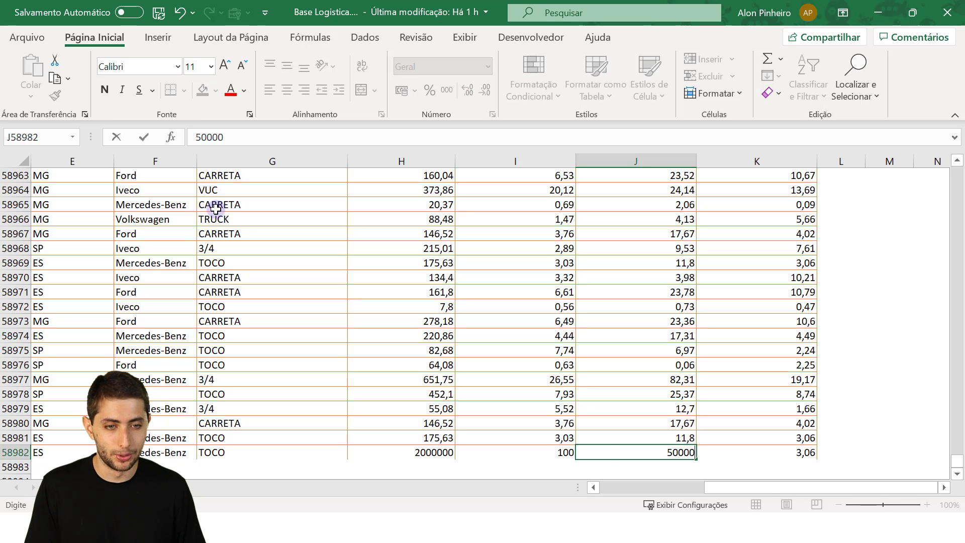
pyautogui.press('Tab')
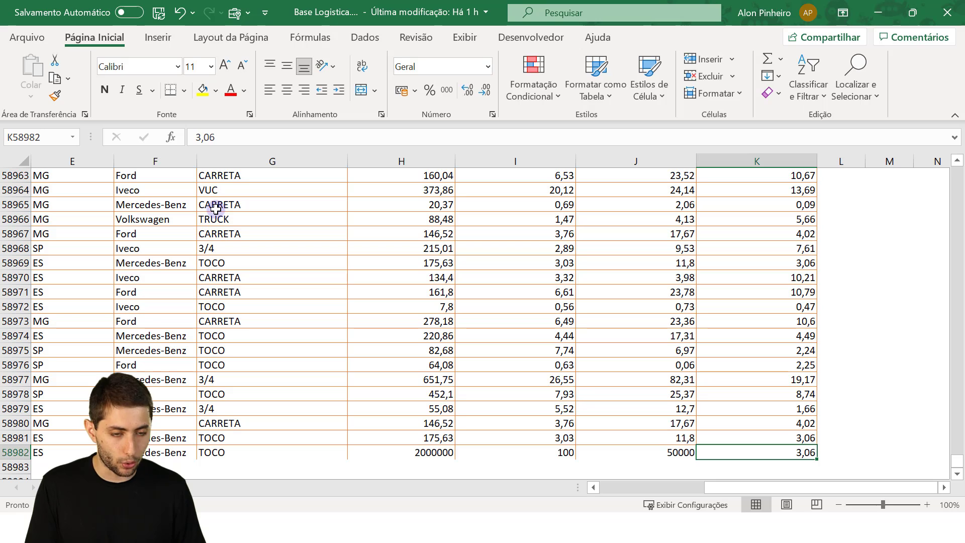
# - Set the Custos Fixos of the new trip in cell K58982 to 20000
pyautogui.write('2000')
pyautogui.press('Return')
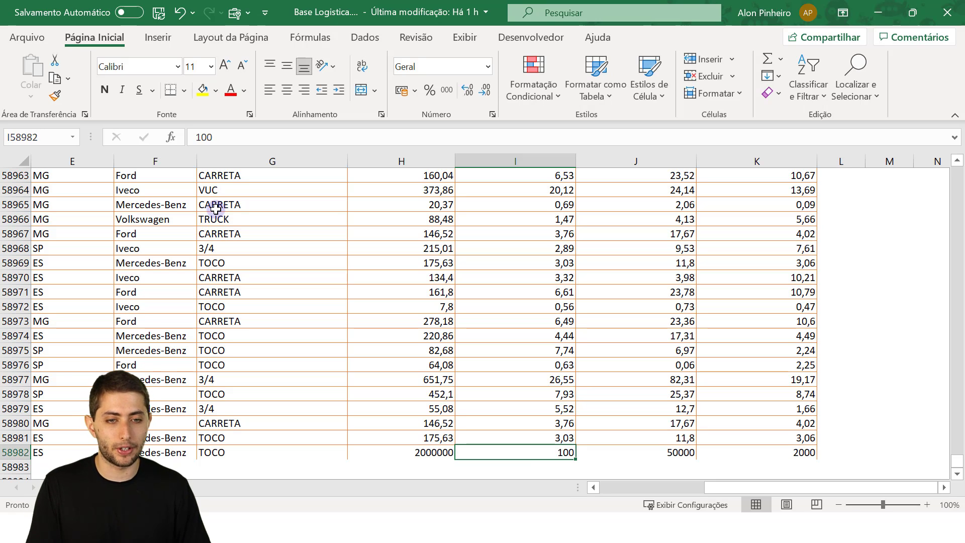
pyautogui.press('Tab')
pyautogui.press('Tab')
pyautogui.press('F2')
pyautogui.write('0')
pyautogui.press('Return')
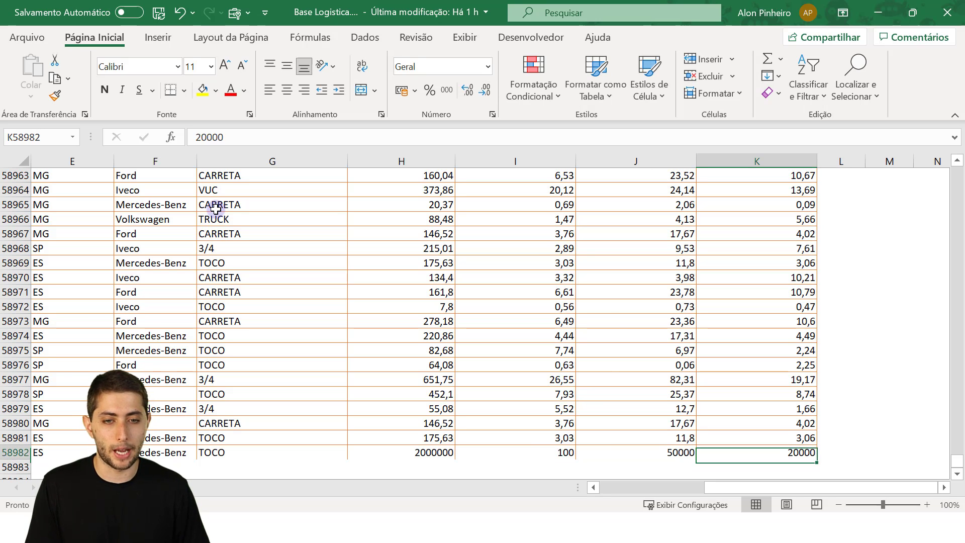
# - Return to the start of row 58982, save the Base Logistica workbook and close it
pyautogui.press('Up')
pyautogui.press('Left')
pyautogui.press('Left')
pyautogui.press('Left')
pyautogui.press('Left')
pyautogui.press('Left')
pyautogui.press('Left')
pyautogui.press('Left')
pyautogui.press('Left')
pyautogui.press('Left')
pyautogui.press('Left')
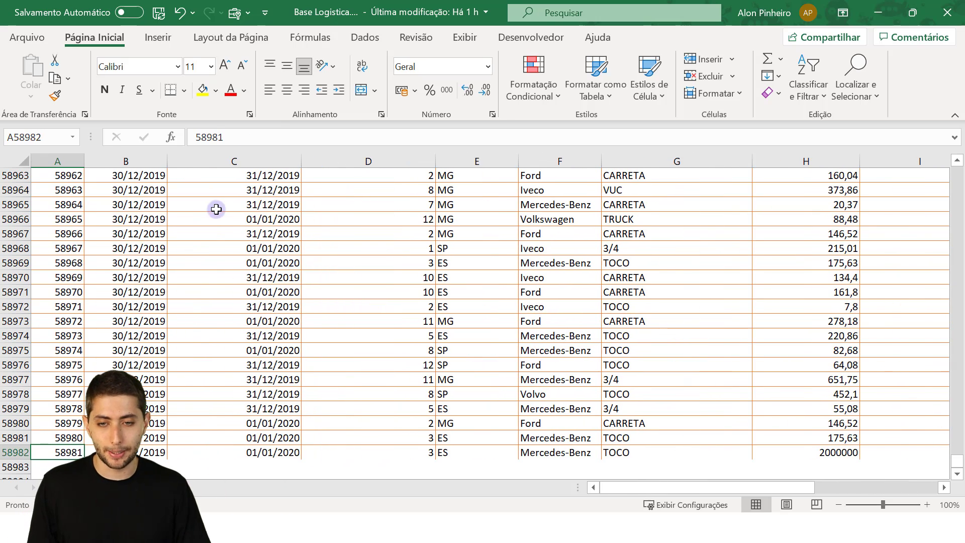
pyautogui.click(158, 13)
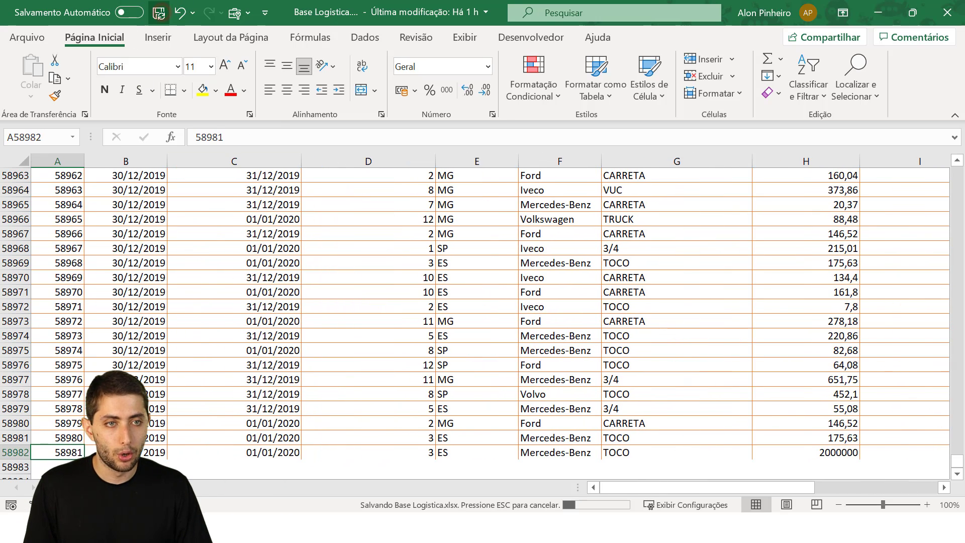
pyautogui.click(948, 14)
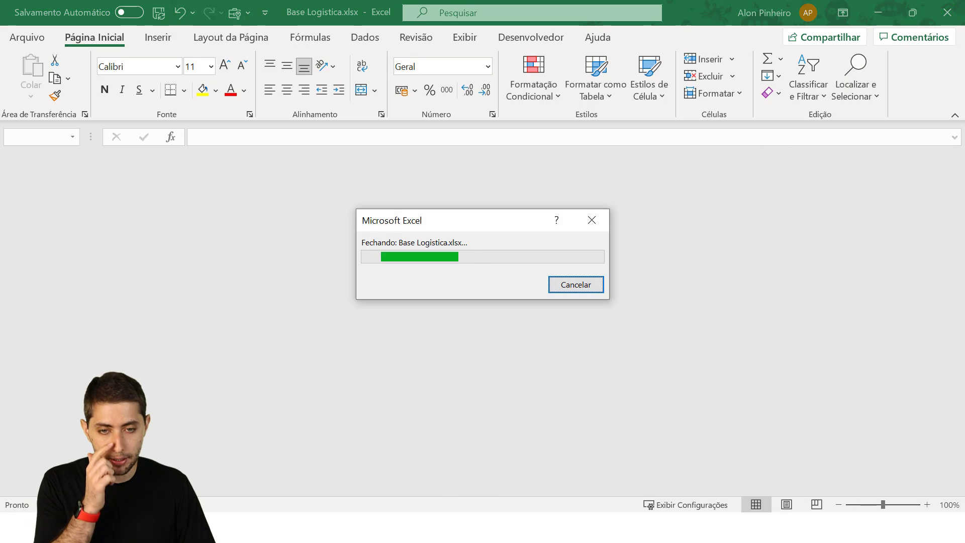
# - Switch back to Power BI Desktop and refresh the report data from the updated workbook
pyautogui.click(394, 465)
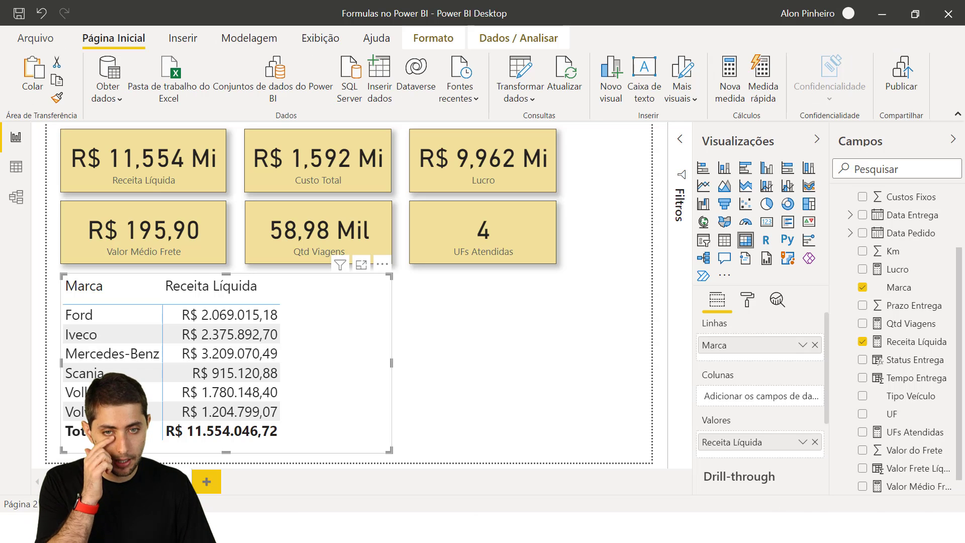
pyautogui.click(457, 346)
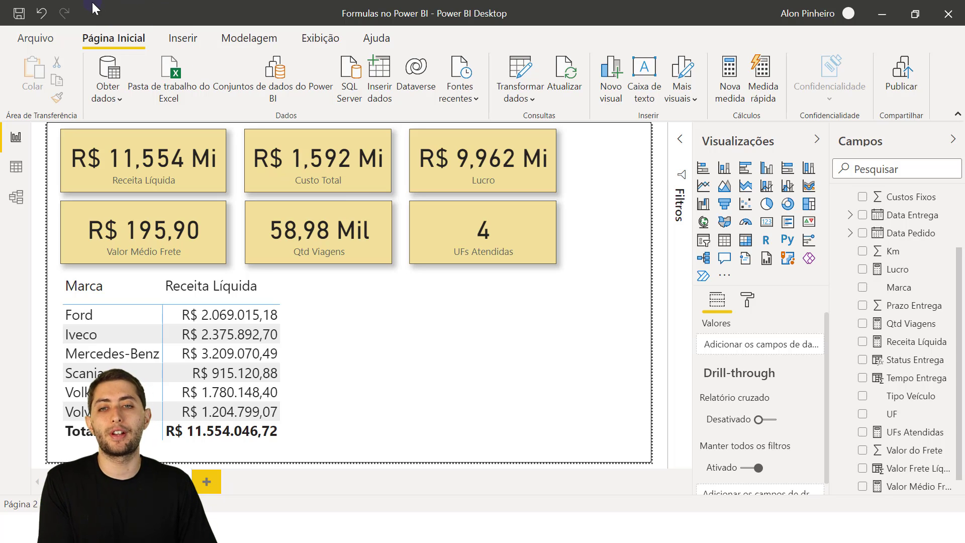
pyautogui.click(570, 87)
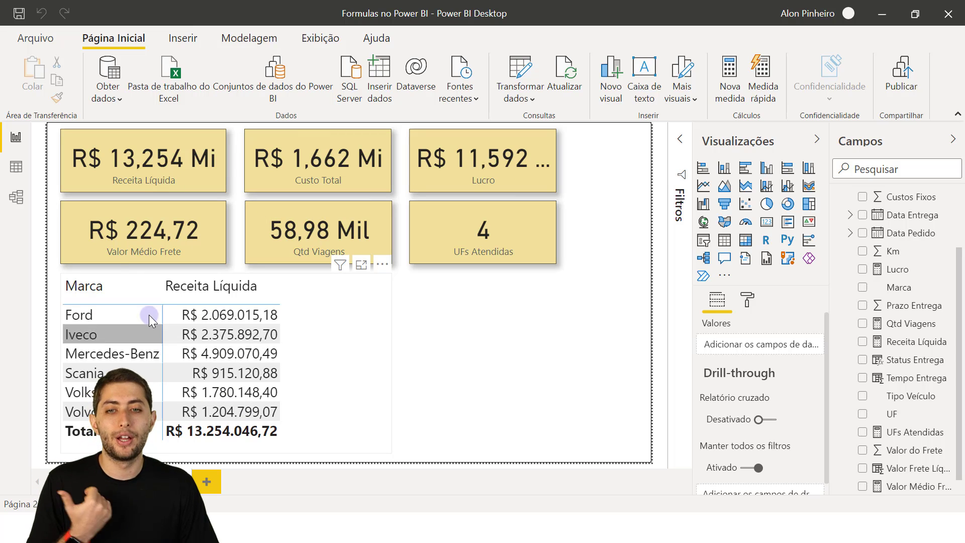
# - Examine the new trip's values and calculated columns in the last row of the Frete table, and return to the report
pyautogui.click(18, 168)
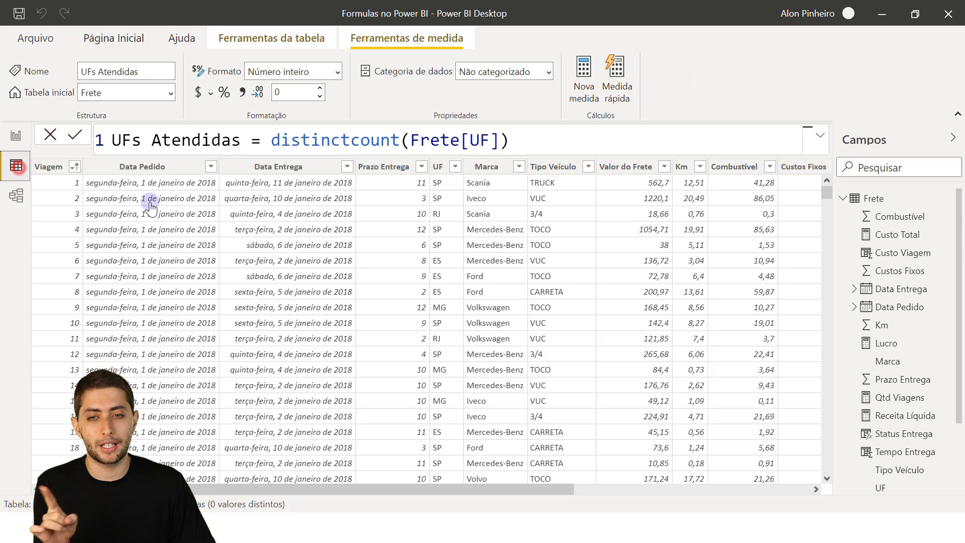
pyautogui.click(826, 194)
pyautogui.moveTo(820, 206); pyautogui.dragTo(830, 483)
pyautogui.moveTo(532, 490); pyautogui.dragTo(791, 480)
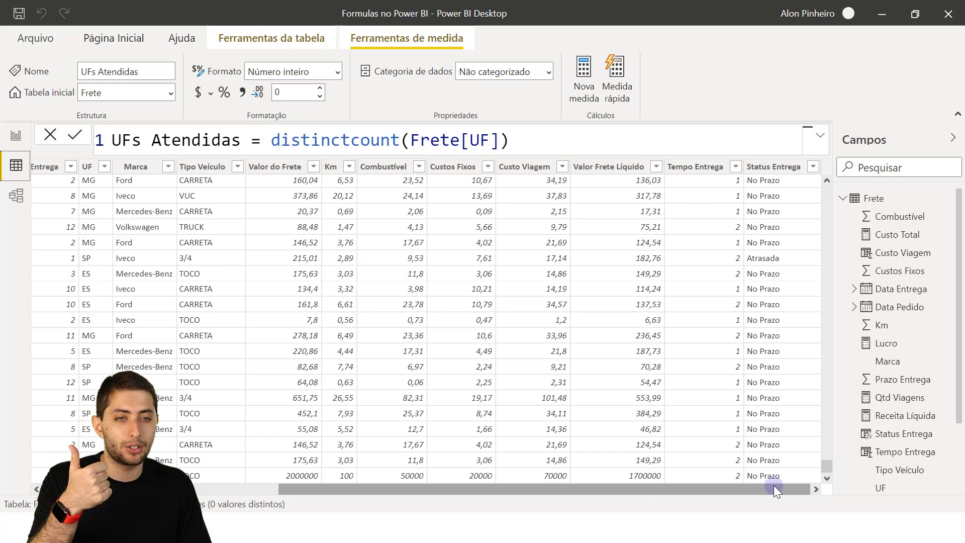
pyautogui.click(16, 136)
pyautogui.click(418, 351)
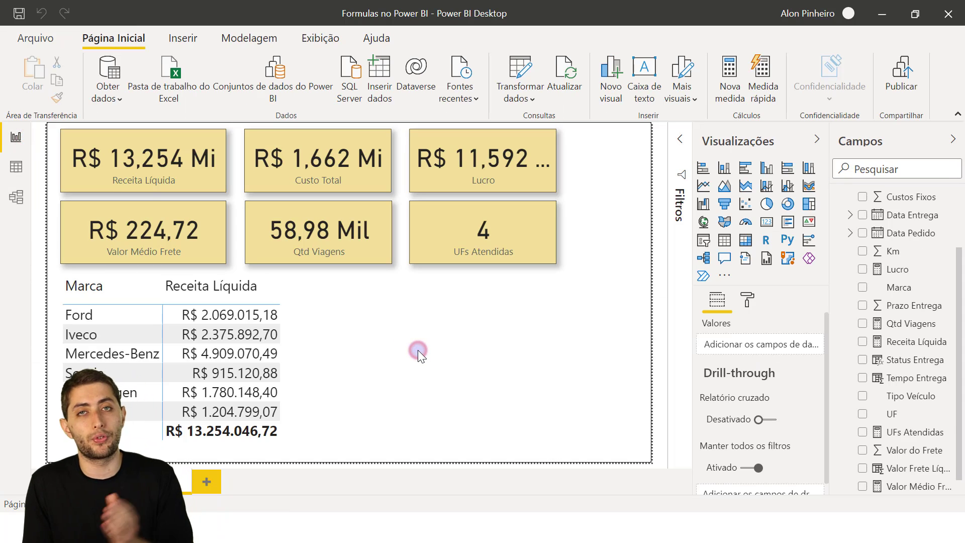